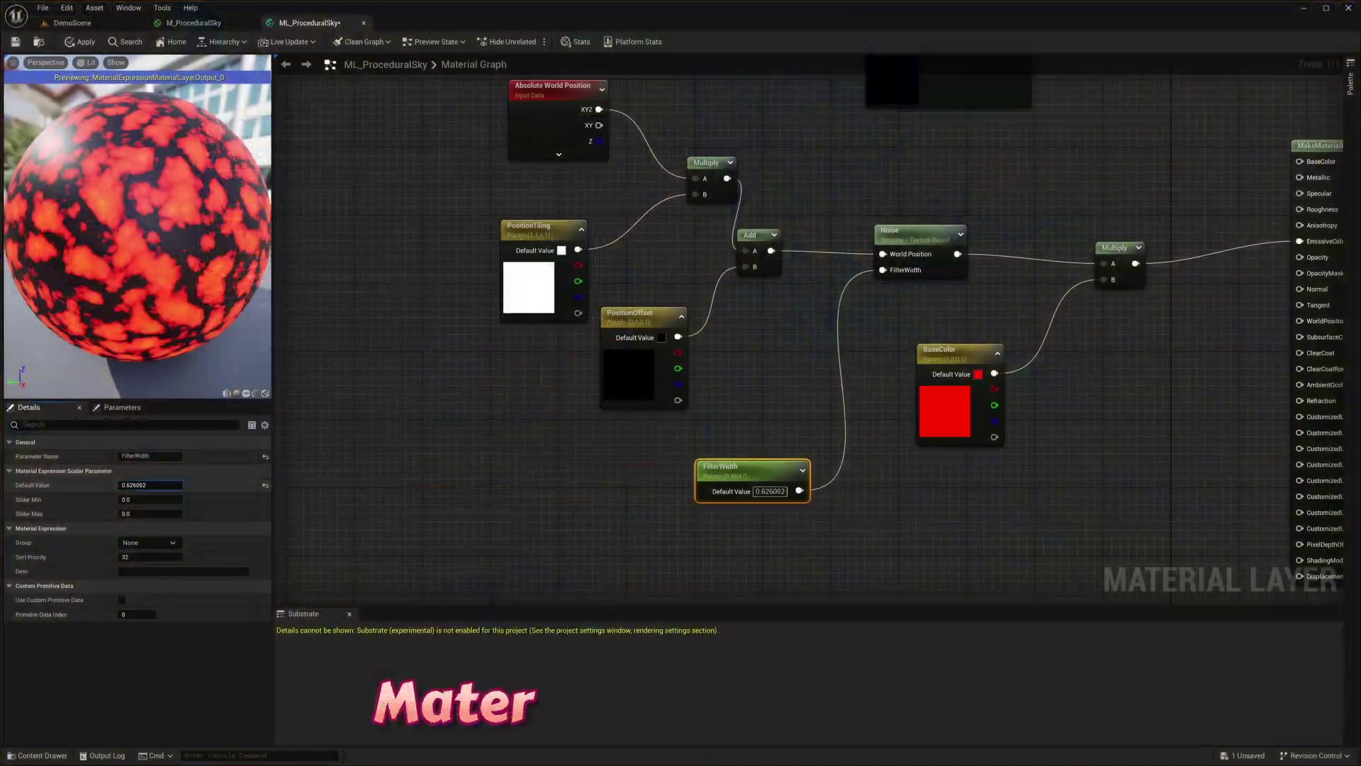
- Clear the FilterWidth value and lower NoiseContrast to 0.630474 in Layer Parameters
{"action": "key", "text": "BackSpace"}
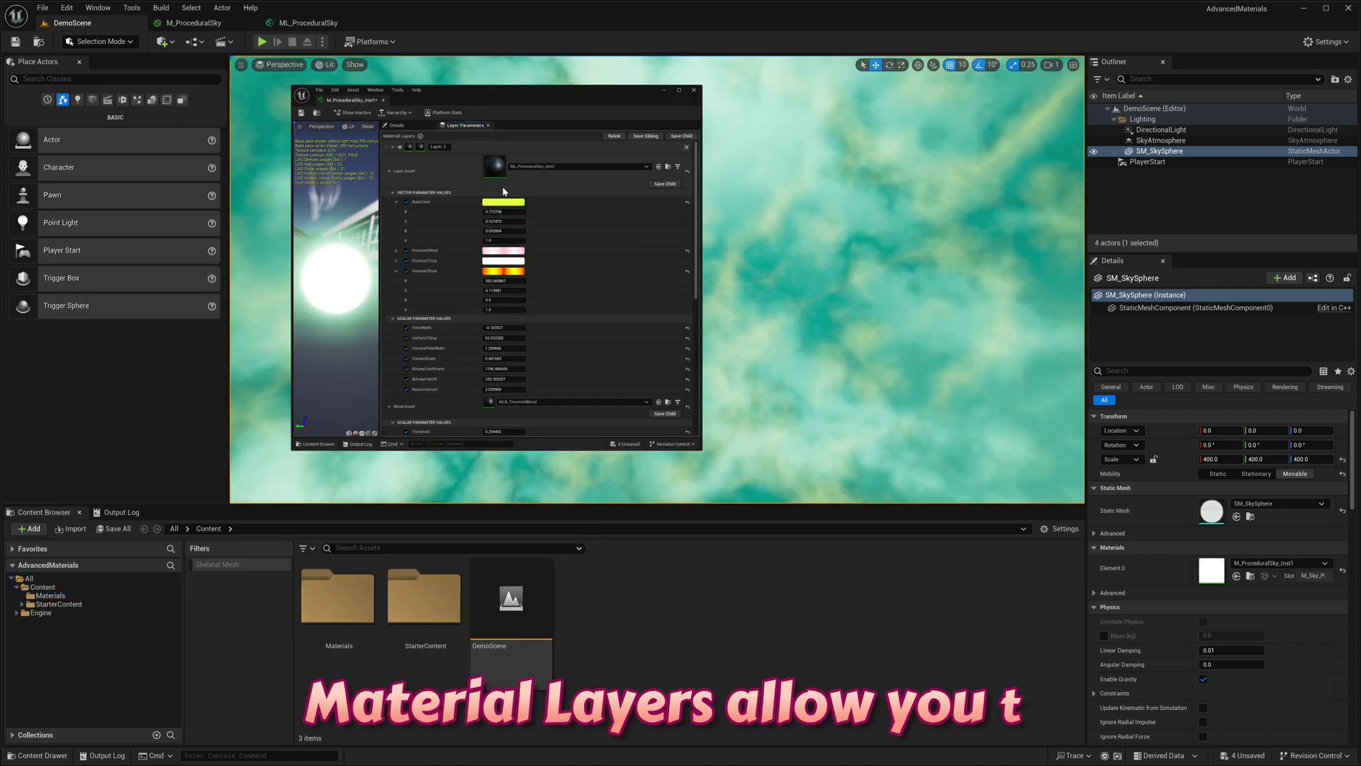
{"action": "scroll", "coordinate": [498, 213], "scroll_direction": "down", "scroll_amount": 5}
{"action": "scroll", "coordinate": [498, 212], "scroll_direction": "down", "scroll_amount": 5}
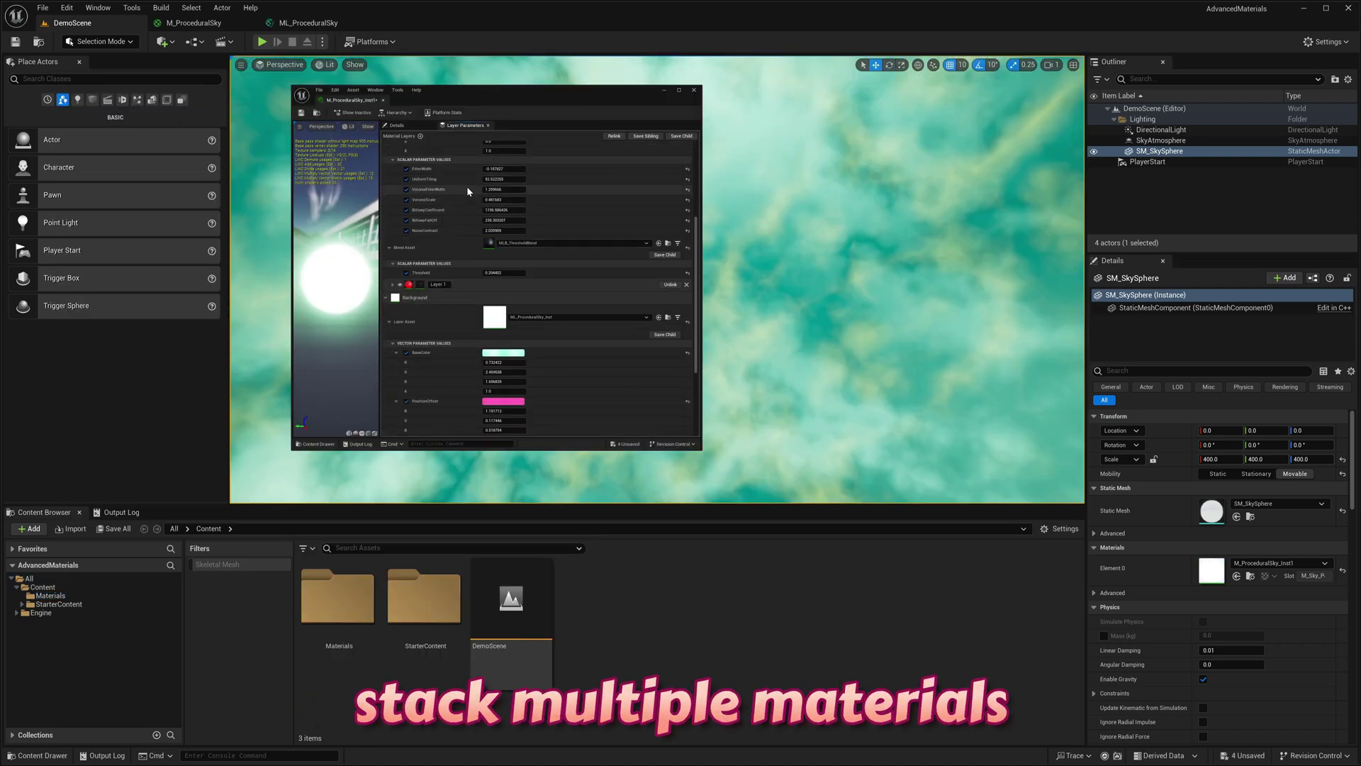
{"action": "scroll", "coordinate": [475, 309], "scroll_direction": "down", "scroll_amount": 1}
{"action": "scroll", "coordinate": [472, 381], "scroll_direction": "up", "scroll_amount": 3}
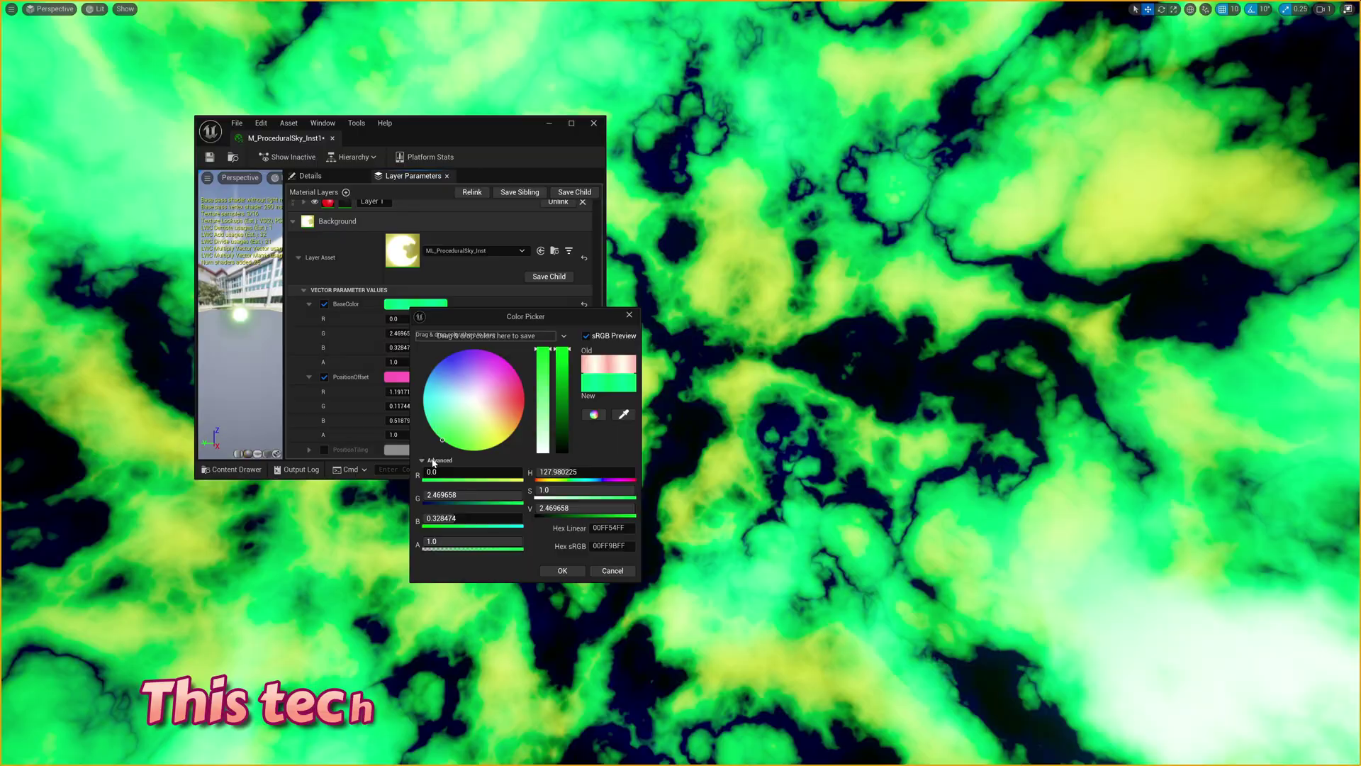
{"action": "left_click_drag", "start_coordinate": [524, 472], "coordinate": [543, 473]}
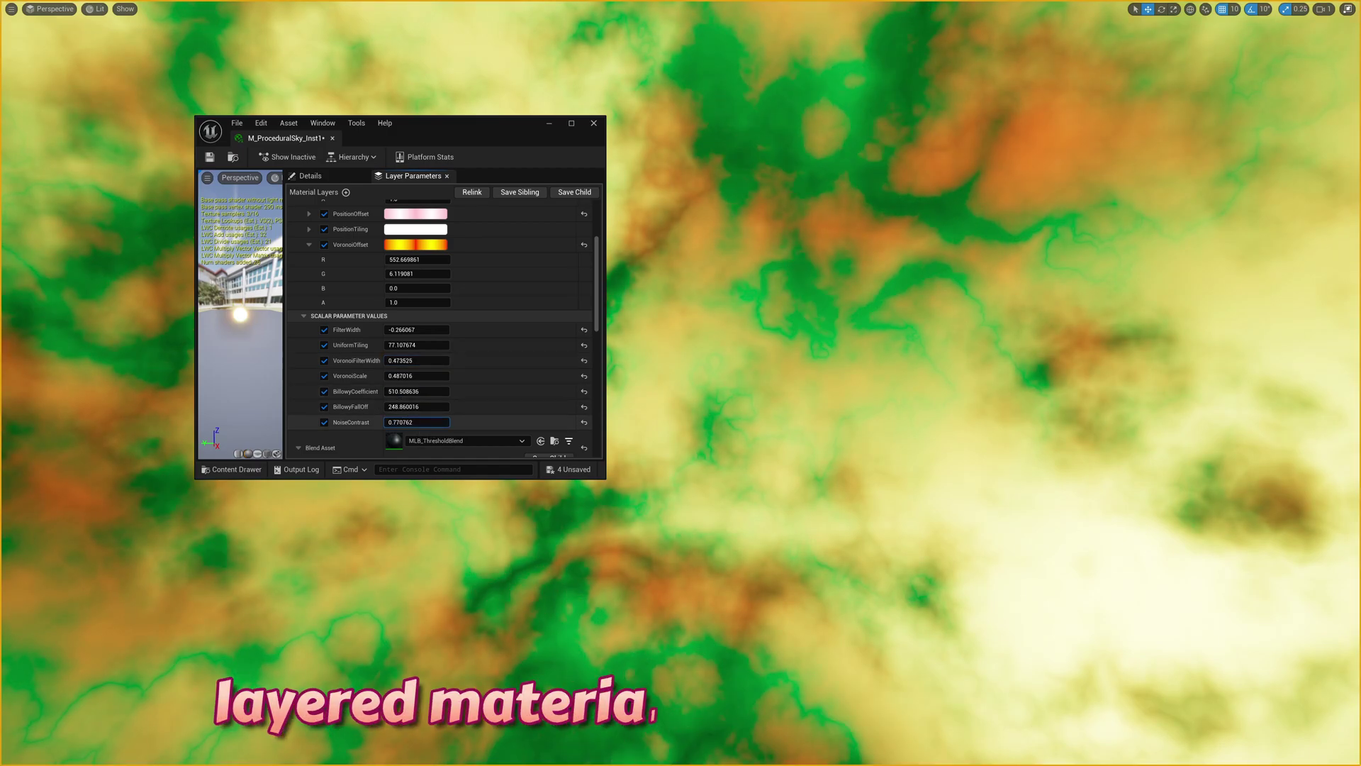
{"action": "left_click", "coordinate": [416, 421]}
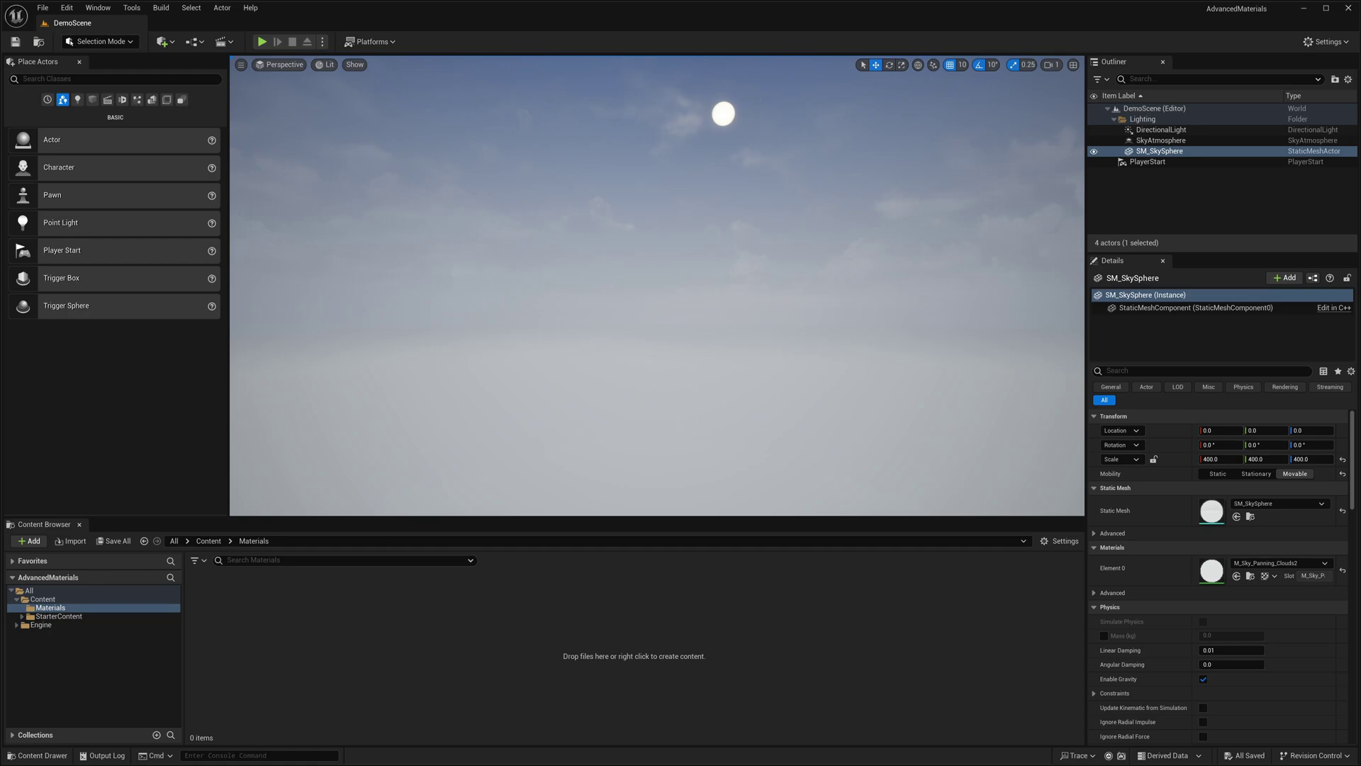
- Add a new Material asset named M_ProceduralSky to the Materials folder
{"action": "right_click", "coordinate": [333, 607]}
{"action": "left_click", "coordinate": [367, 331]}
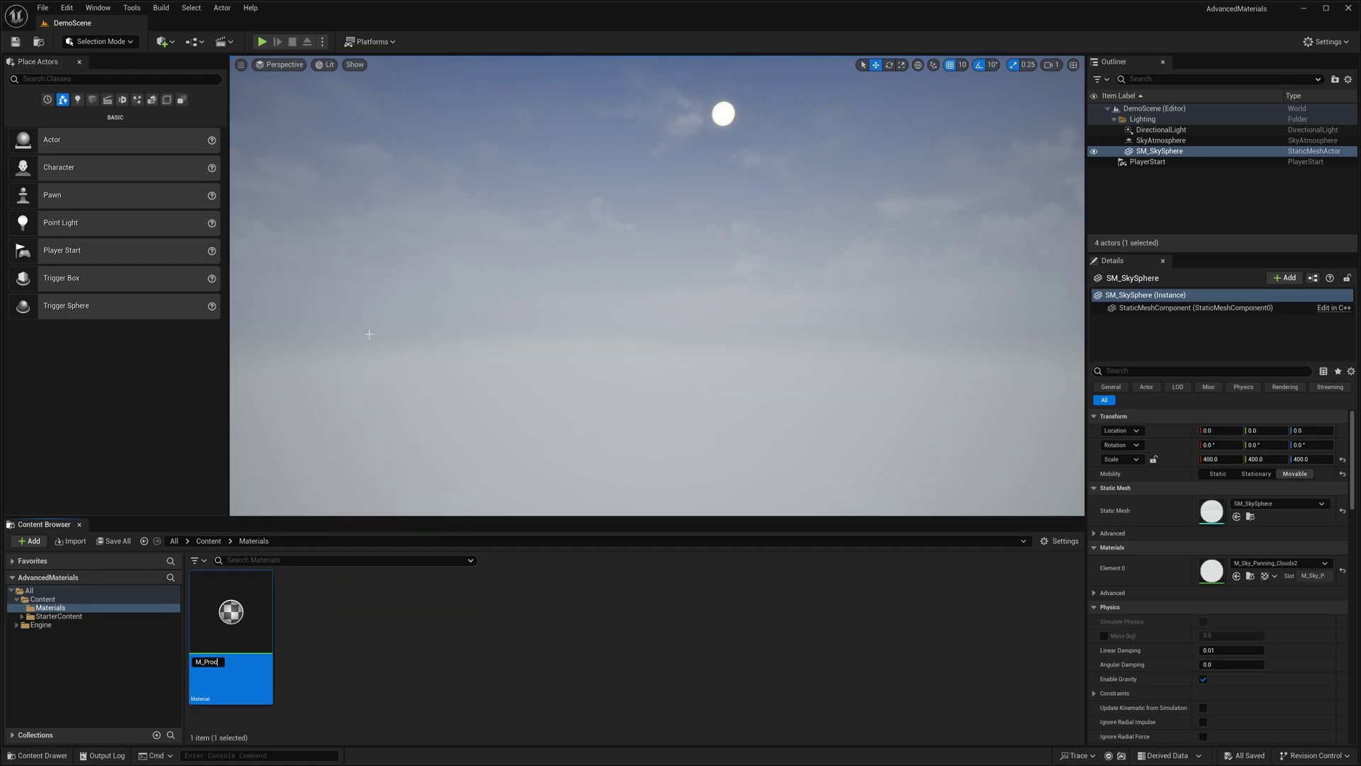
{"action": "key", "text": "Return"}
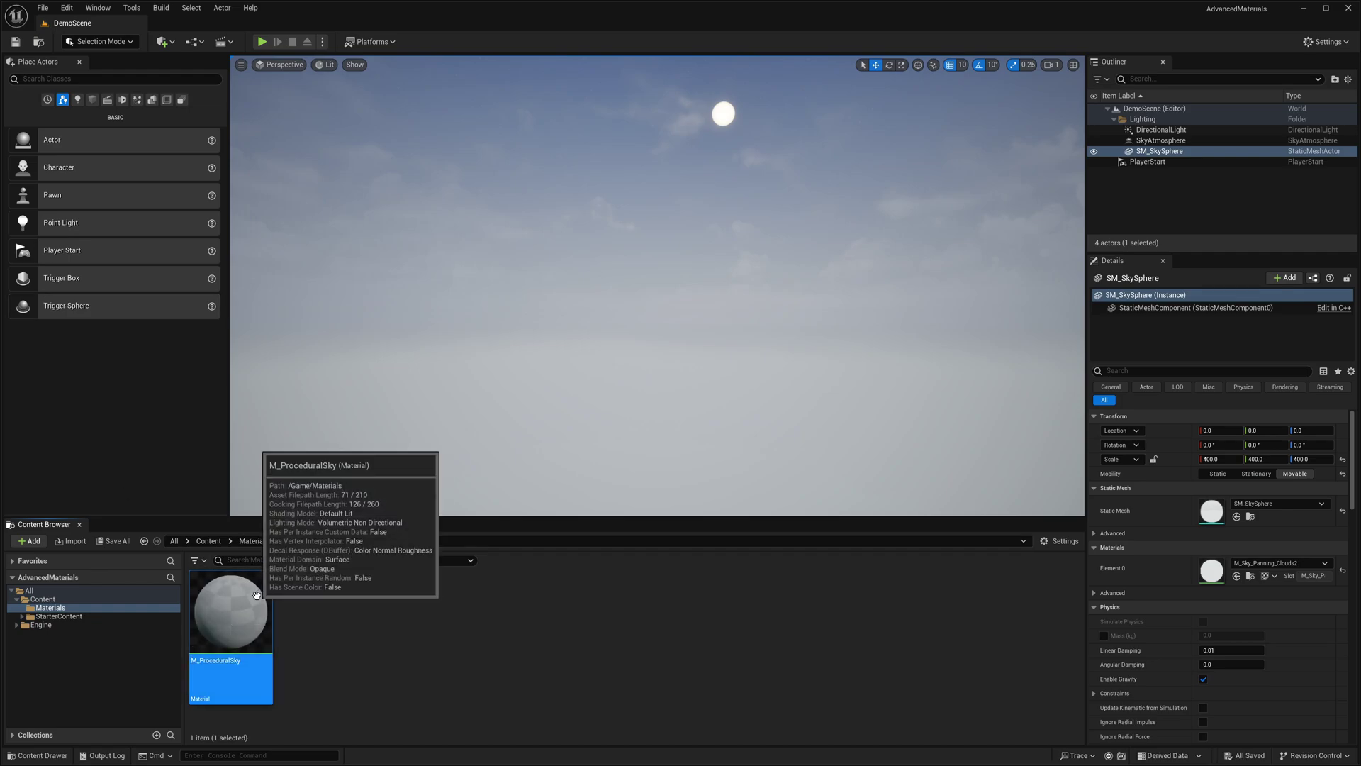
- In M_ProceduralSky, add a Material Attribute Layers node and expand its Background layer
{"action": "double_click", "coordinate": [231, 610]}
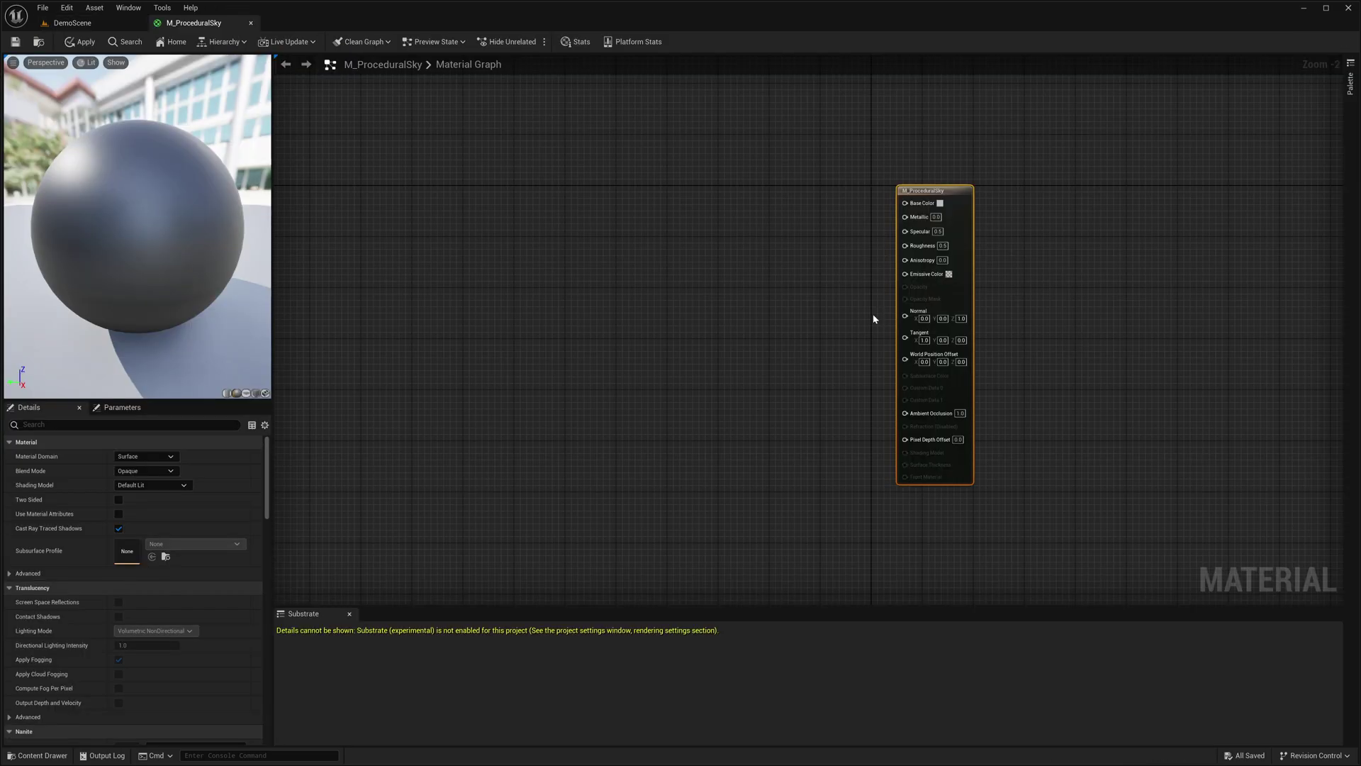
{"action": "right_click", "coordinate": [772, 240]}
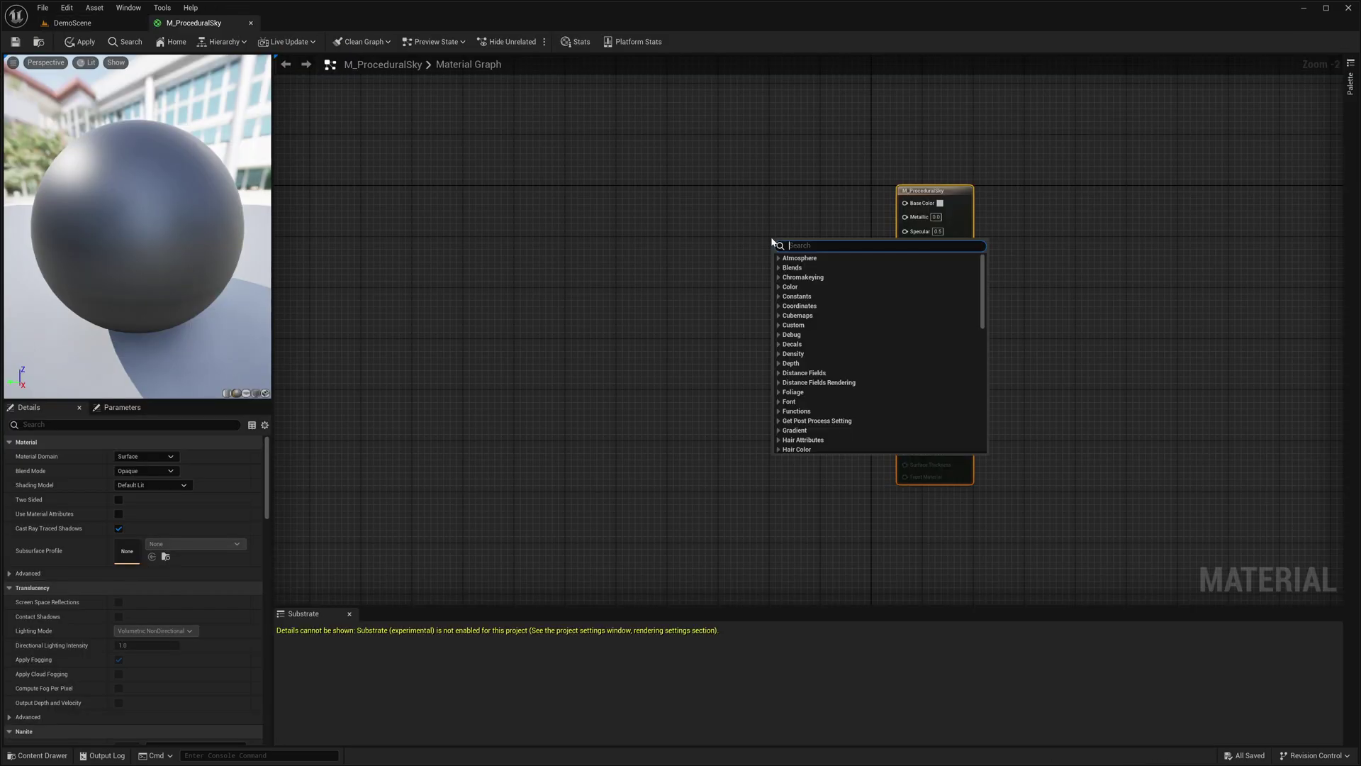
{"action": "type", "text": "material layer at"}
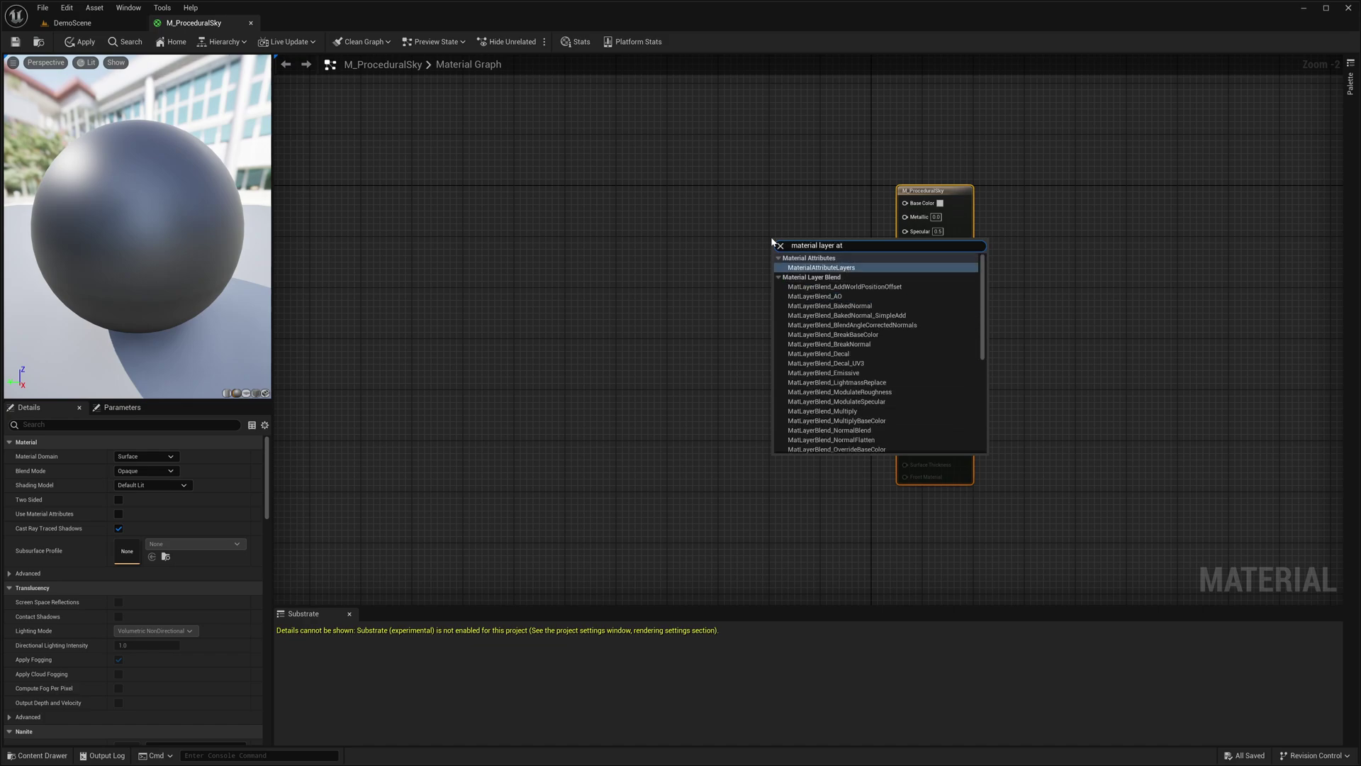
{"action": "key", "text": "Return"}
{"action": "left_click_drag", "start_coordinate": [771, 241], "coordinate": [573, 298]}
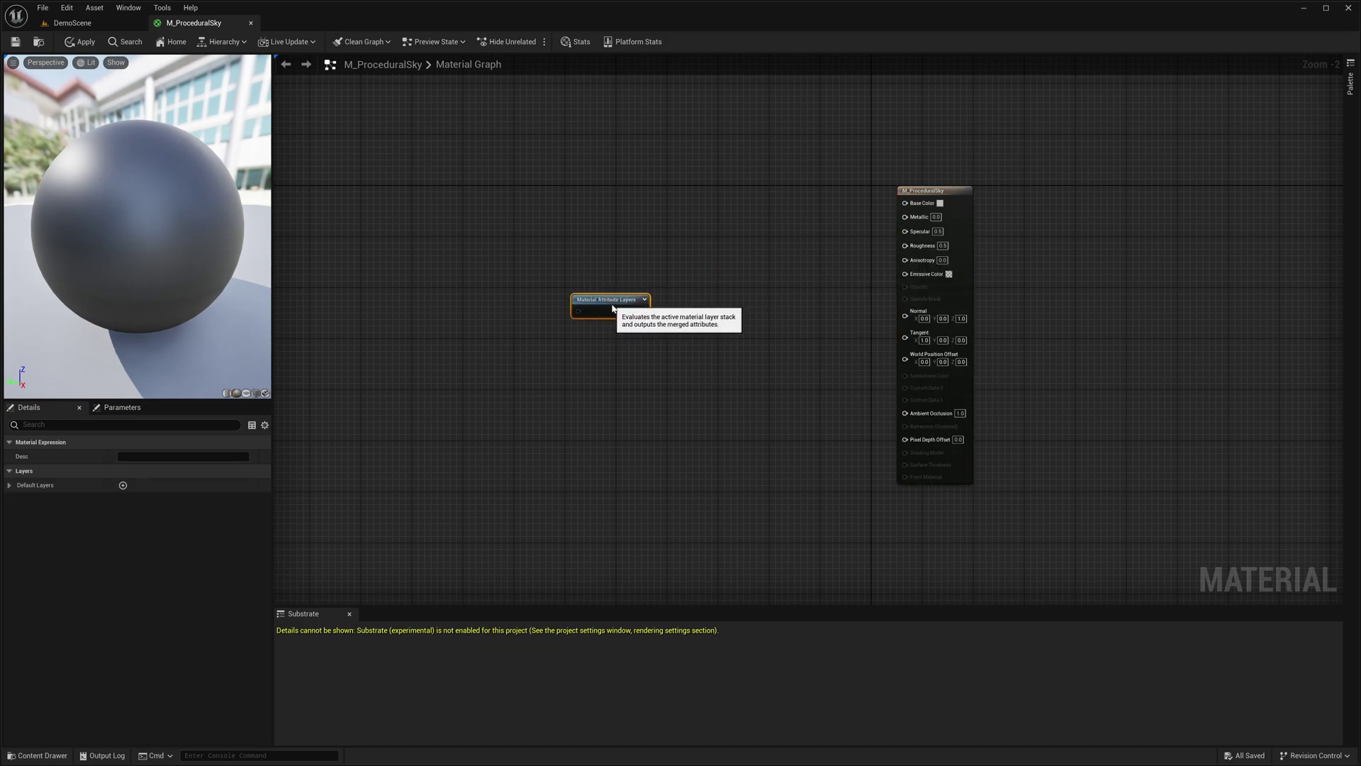
{"action": "scroll", "coordinate": [583, 319], "scroll_direction": "up", "scroll_amount": 4}
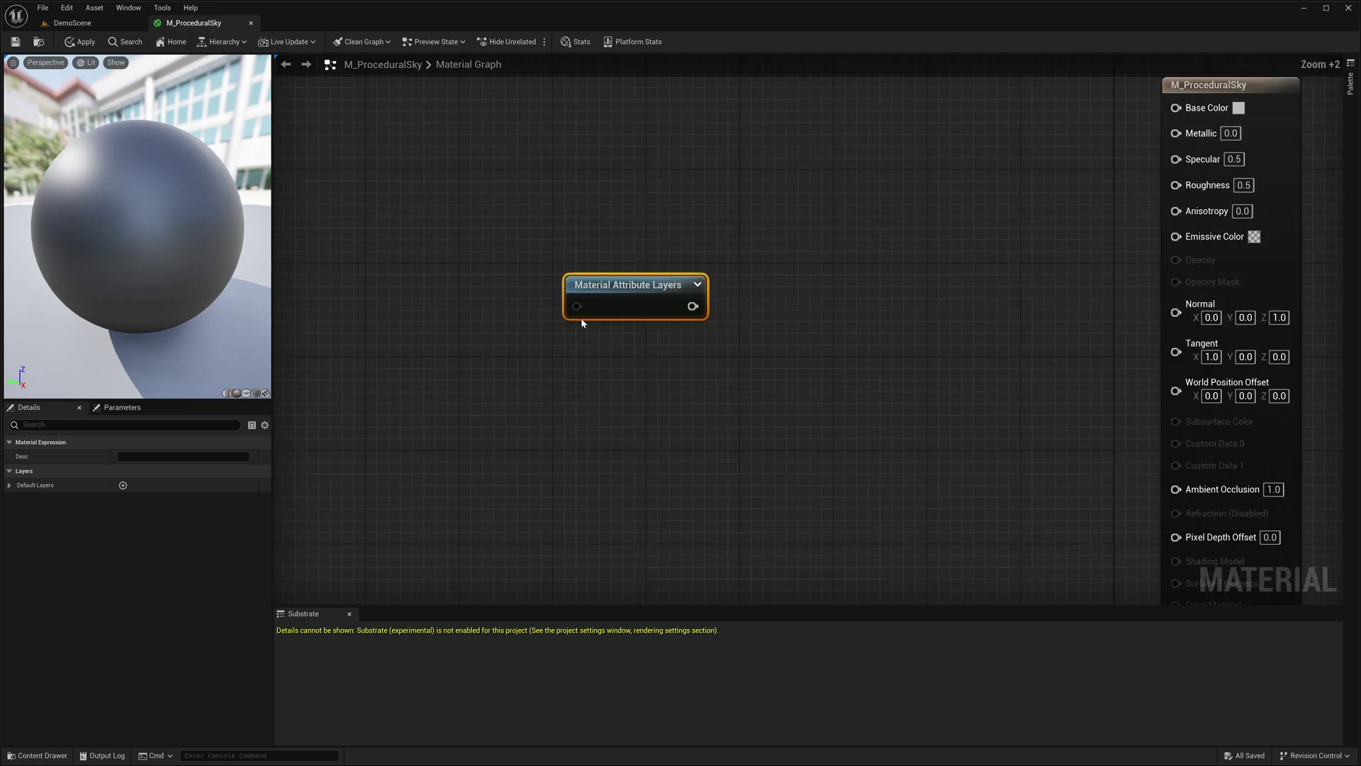
{"action": "left_click", "coordinate": [9, 485]}
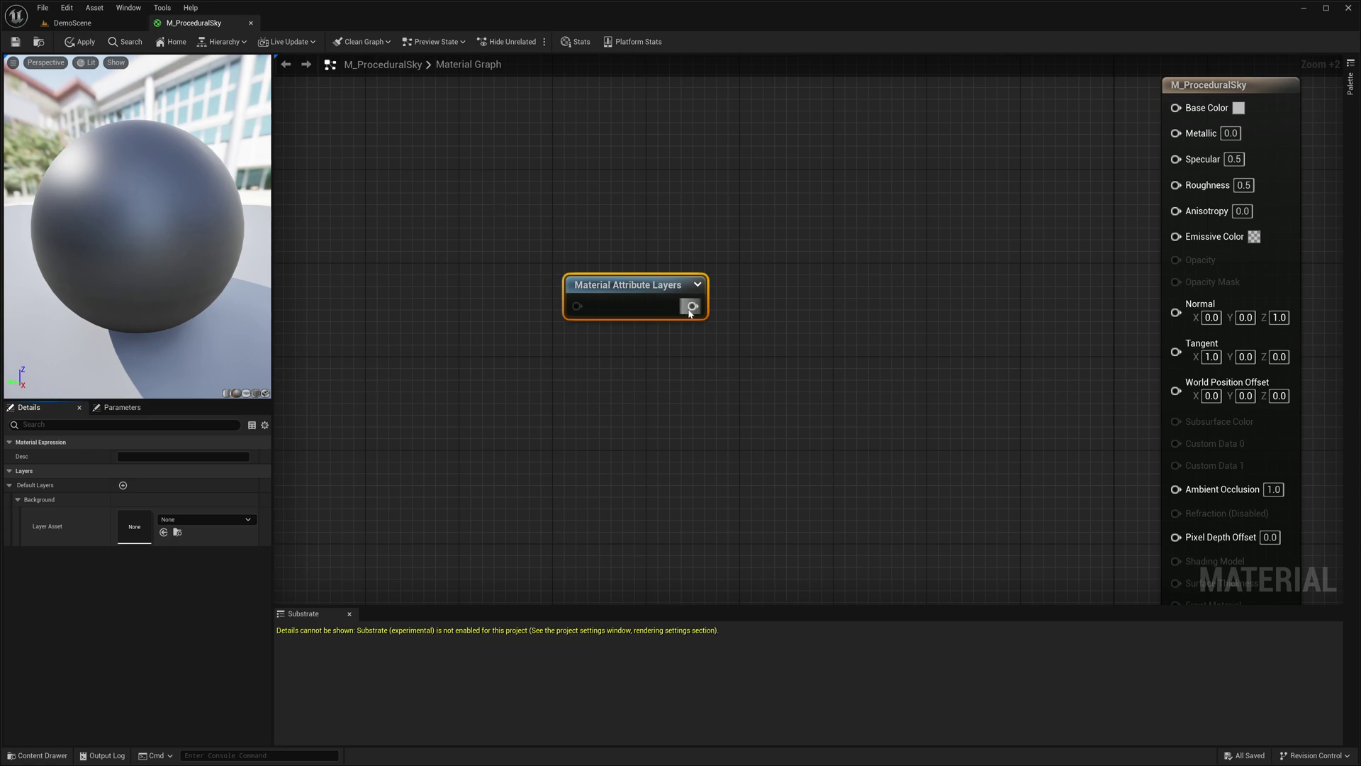
- Enable Use Material Attributes, wire the layers node into Material Attributes, and return to DemoScene
{"action": "left_click_drag", "start_coordinate": [688, 307], "coordinate": [745, 477]}
{"action": "right_click_drag", "start_coordinate": [745, 477], "coordinate": [704, 399]}
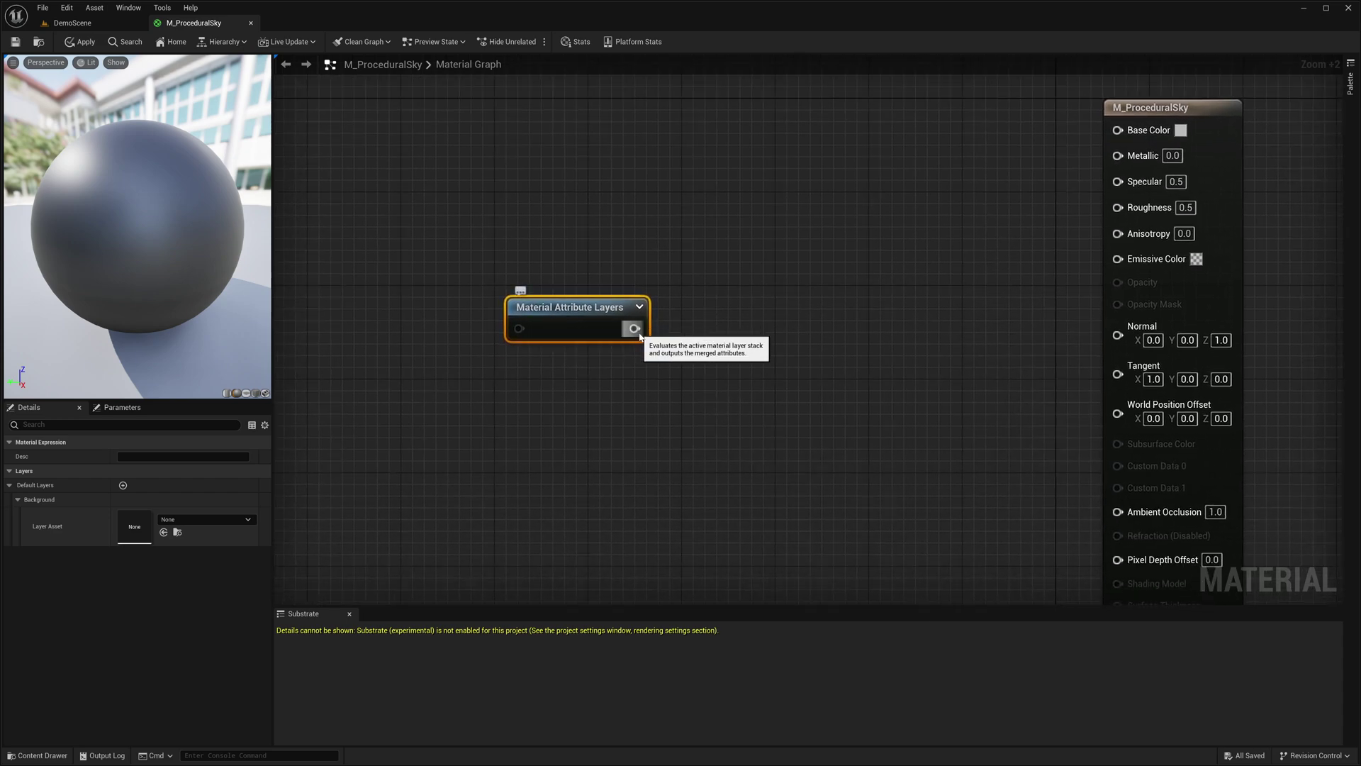
{"action": "left_click", "coordinate": [1209, 152]}
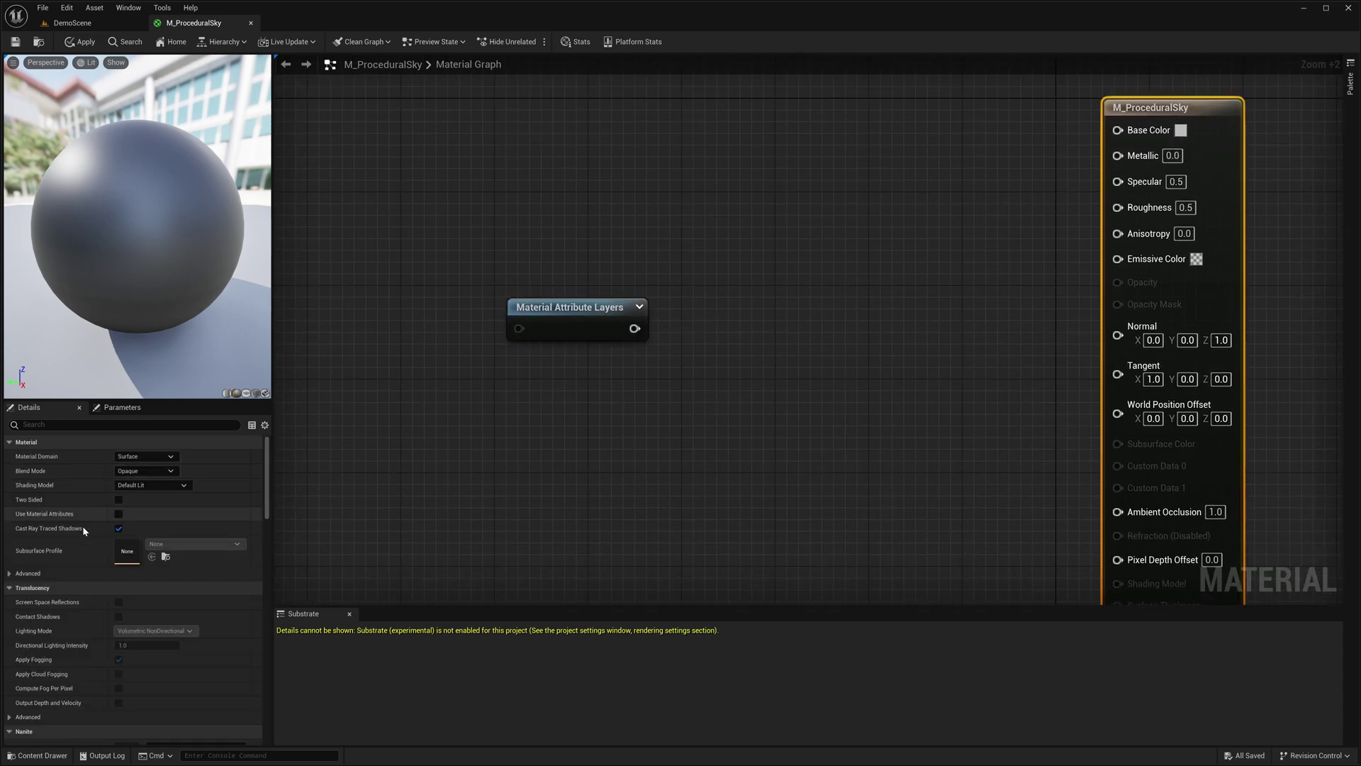
{"action": "left_click", "coordinate": [118, 513]}
{"action": "left_click_drag", "start_coordinate": [634, 328], "coordinate": [867, 316]}
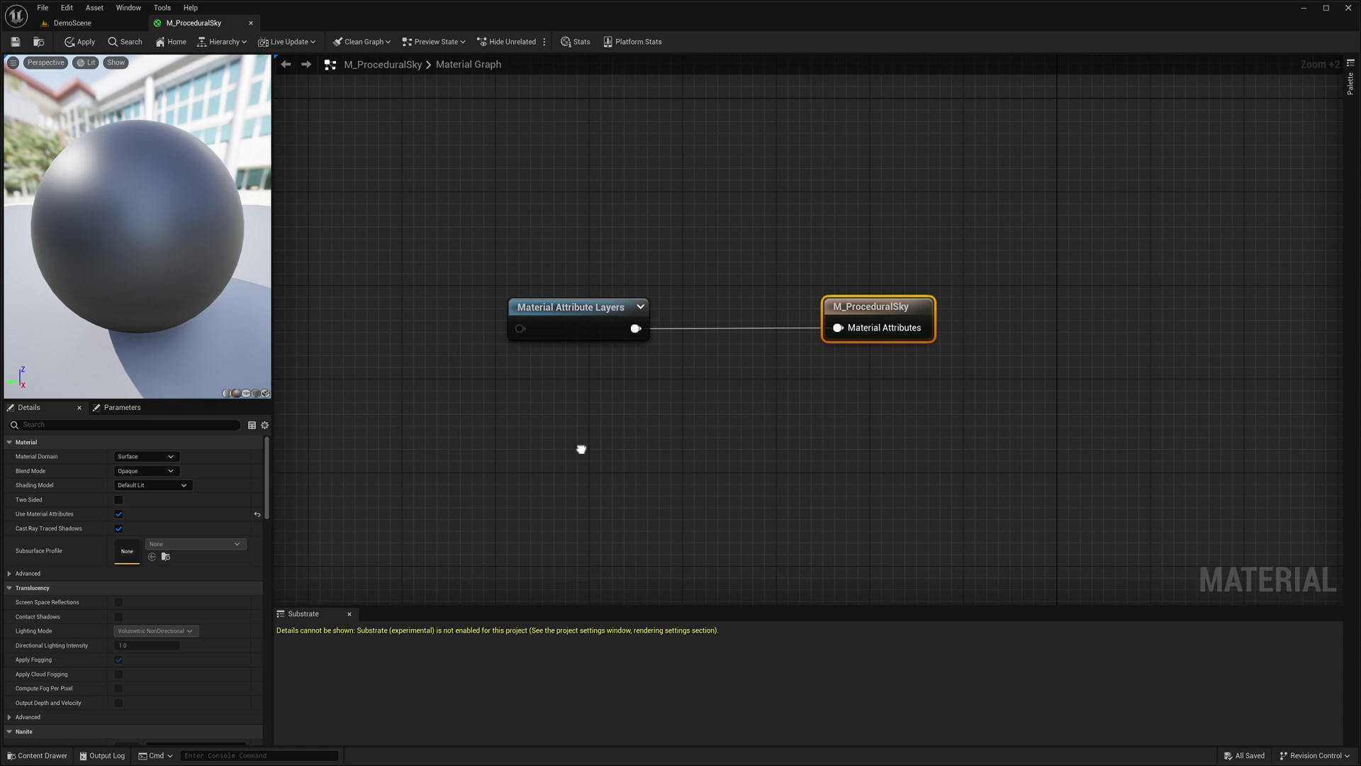
{"action": "right_click_drag", "start_coordinate": [582, 449], "coordinate": [690, 431]}
{"action": "left_click", "coordinate": [73, 22]}
- Create a Material Layer named ML_ProceduralSky and open it in the material editor
{"action": "right_click", "coordinate": [364, 615]}
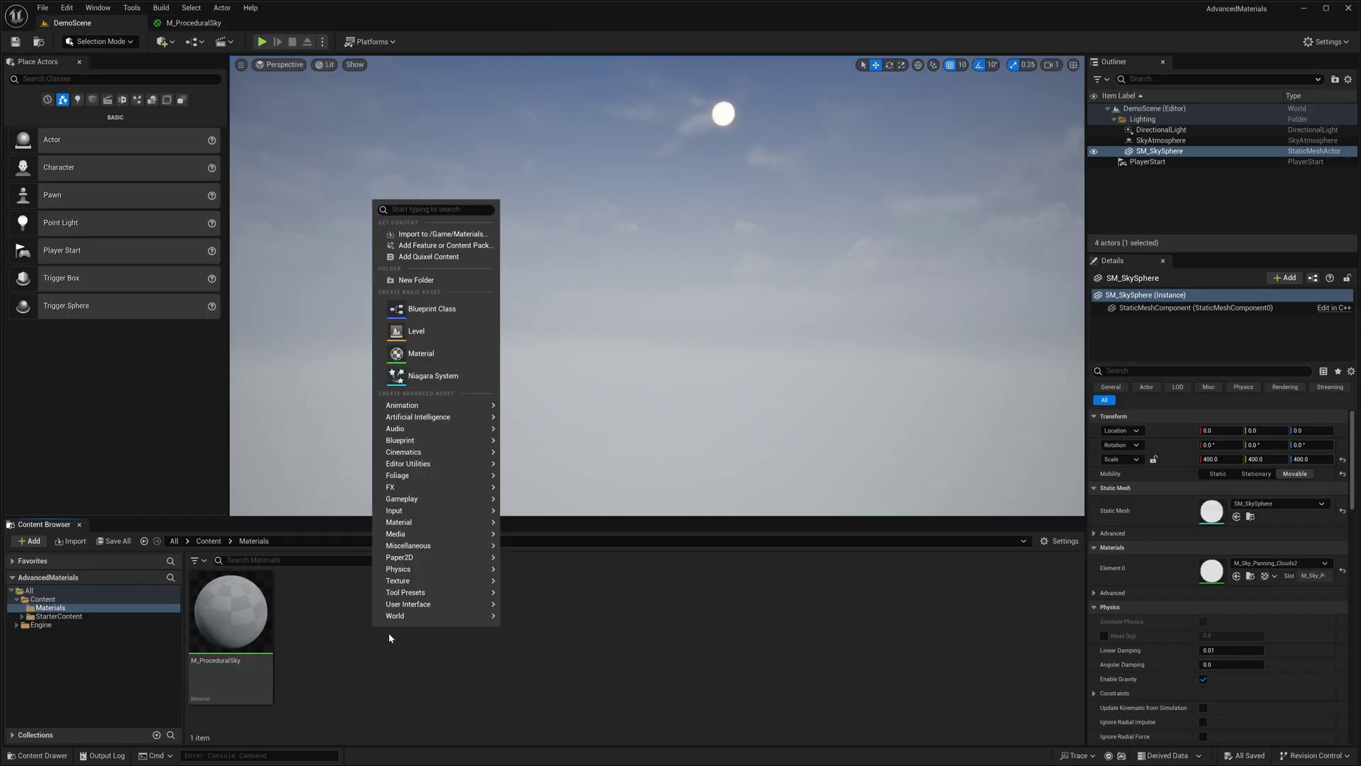
{"action": "mouse_move", "coordinate": [432, 521]}
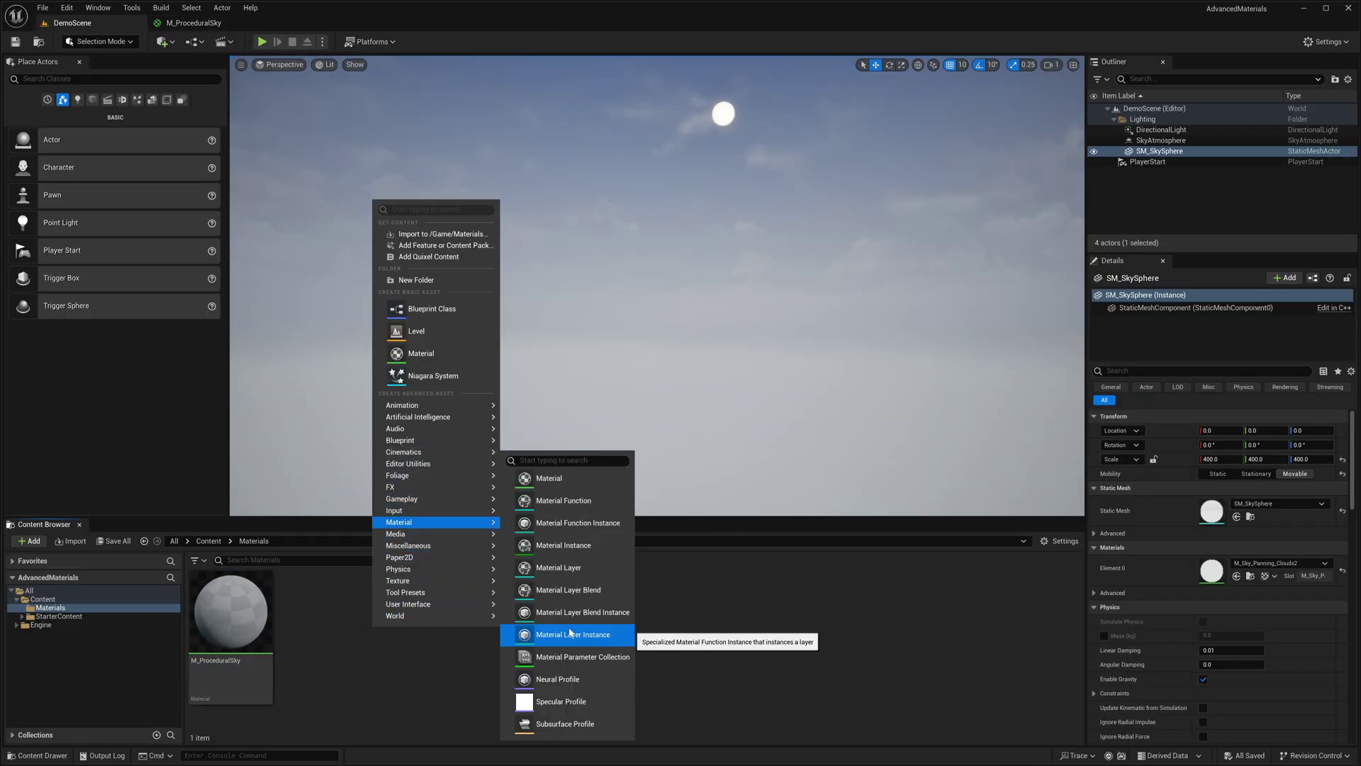
{"action": "left_click", "coordinate": [591, 572]}
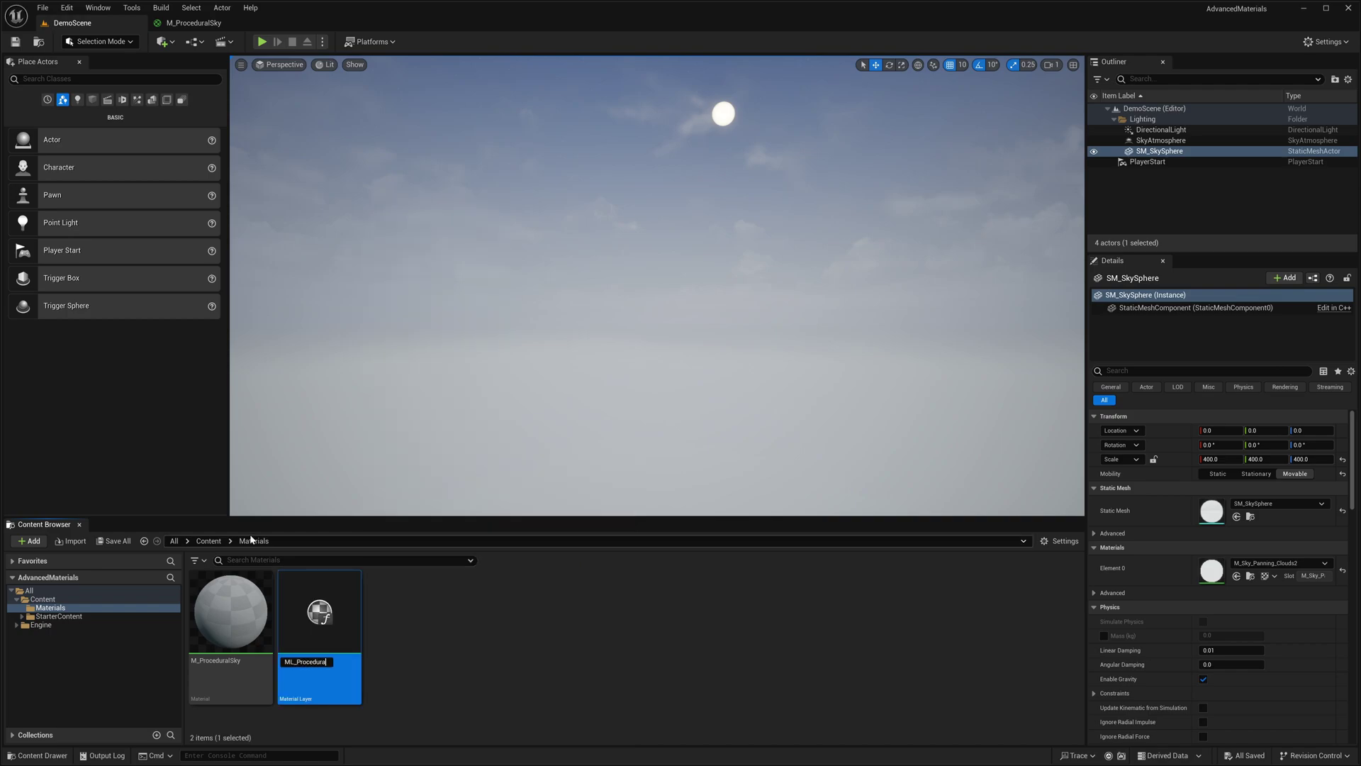
{"action": "key", "text": "Return"}
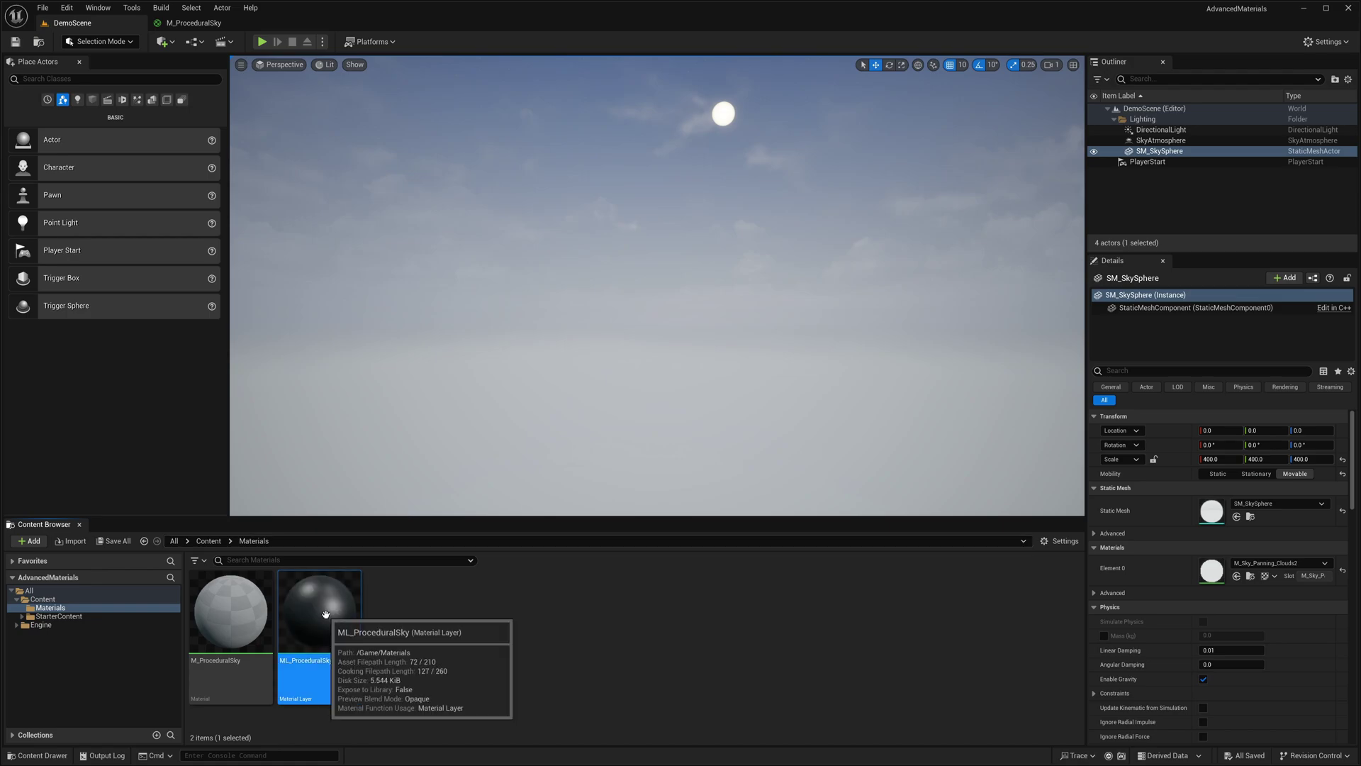
{"action": "double_click", "coordinate": [319, 611]}
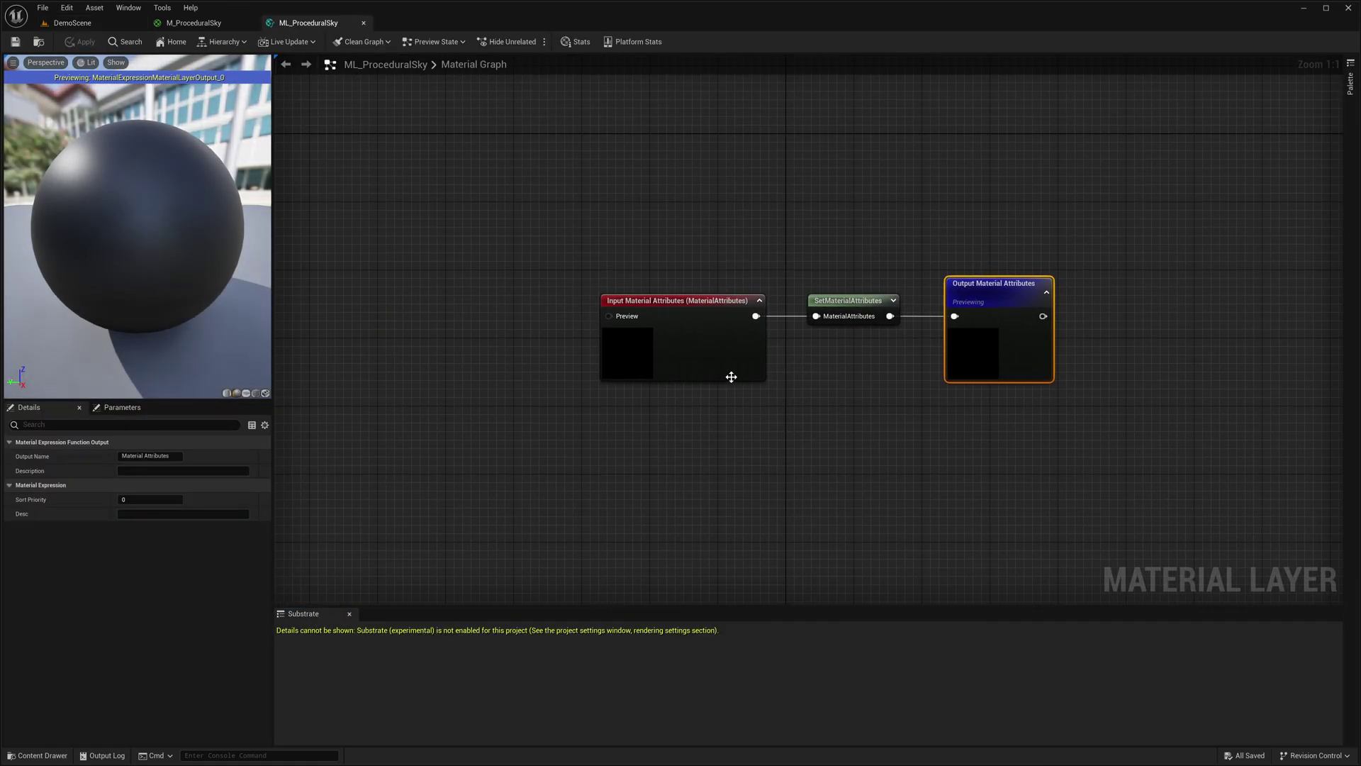
{"action": "left_click", "coordinate": [602, 348]}
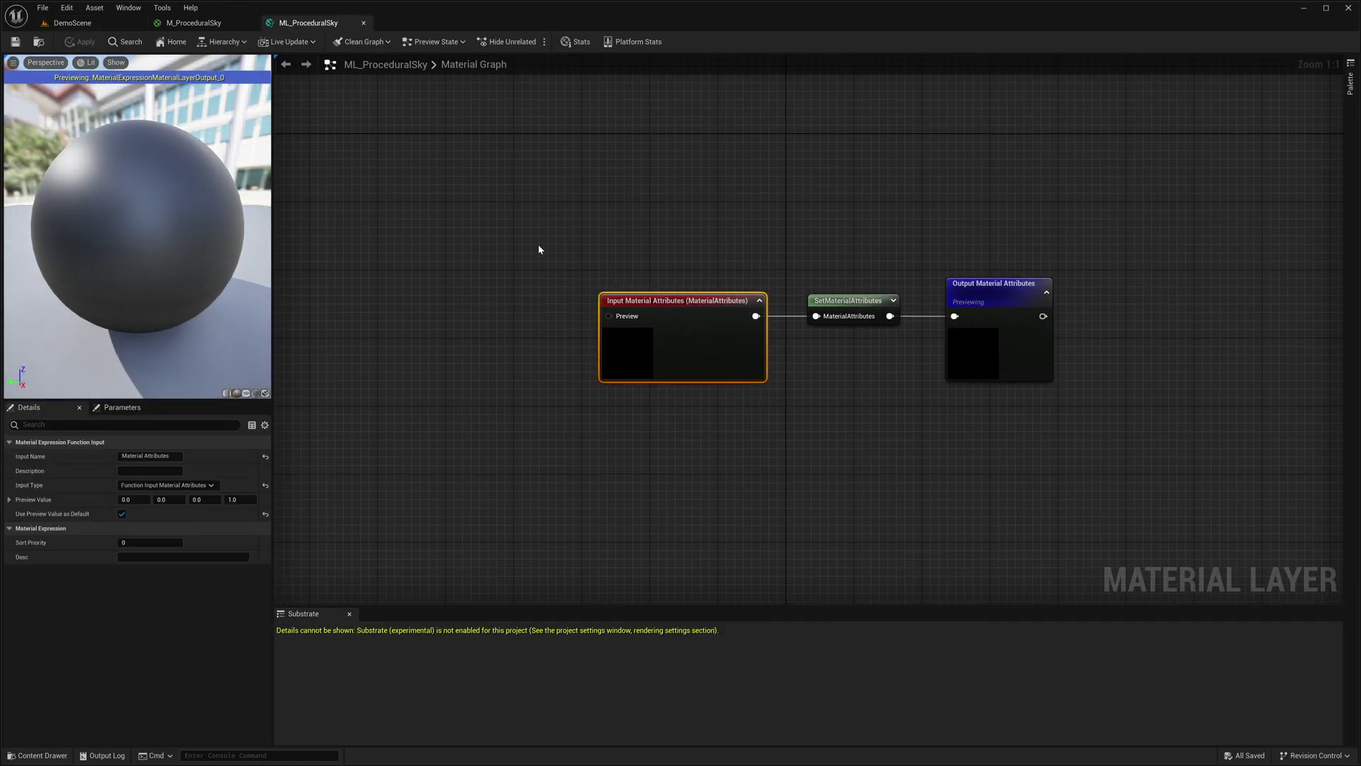
- Set M_ProceduralSky's Blend Mode to Translucent and Shading Model to Unlit
{"action": "left_click", "coordinate": [194, 23]}
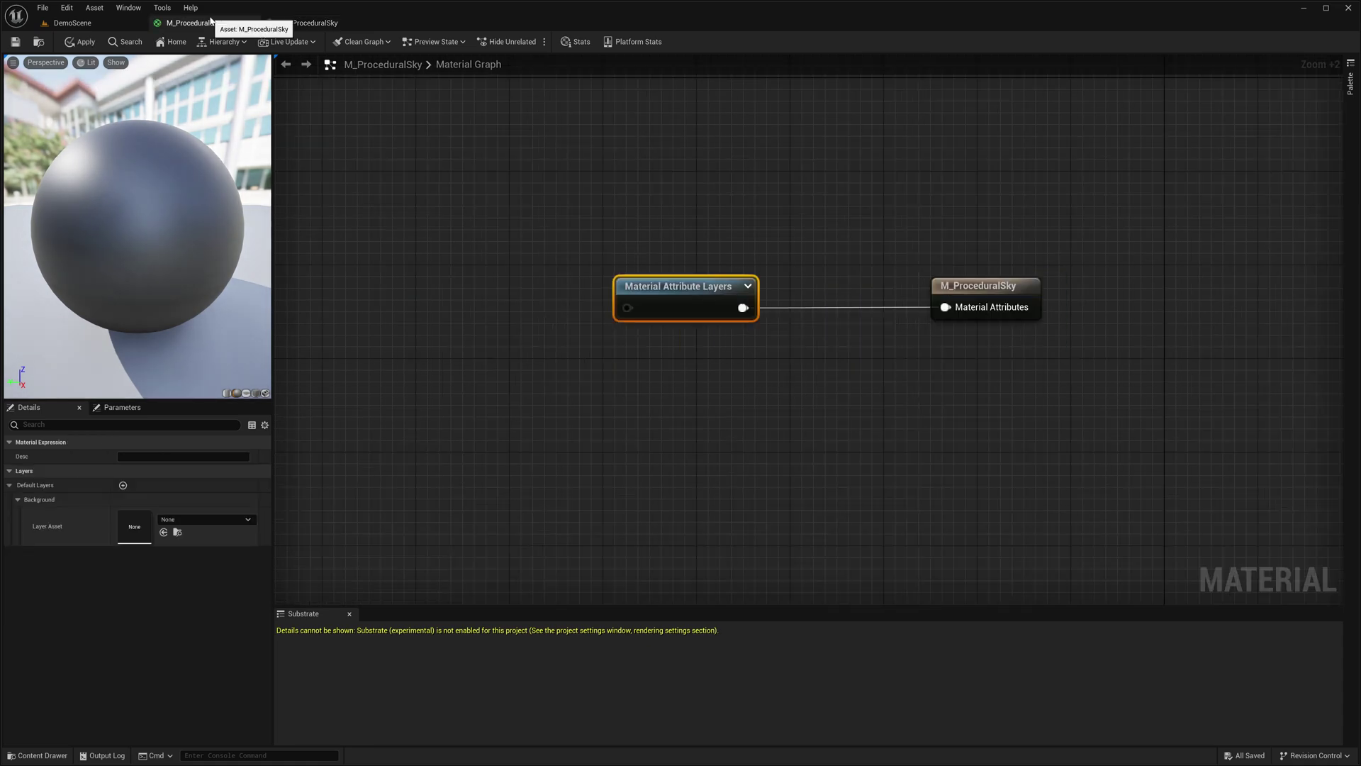
{"action": "left_click", "coordinate": [976, 283]}
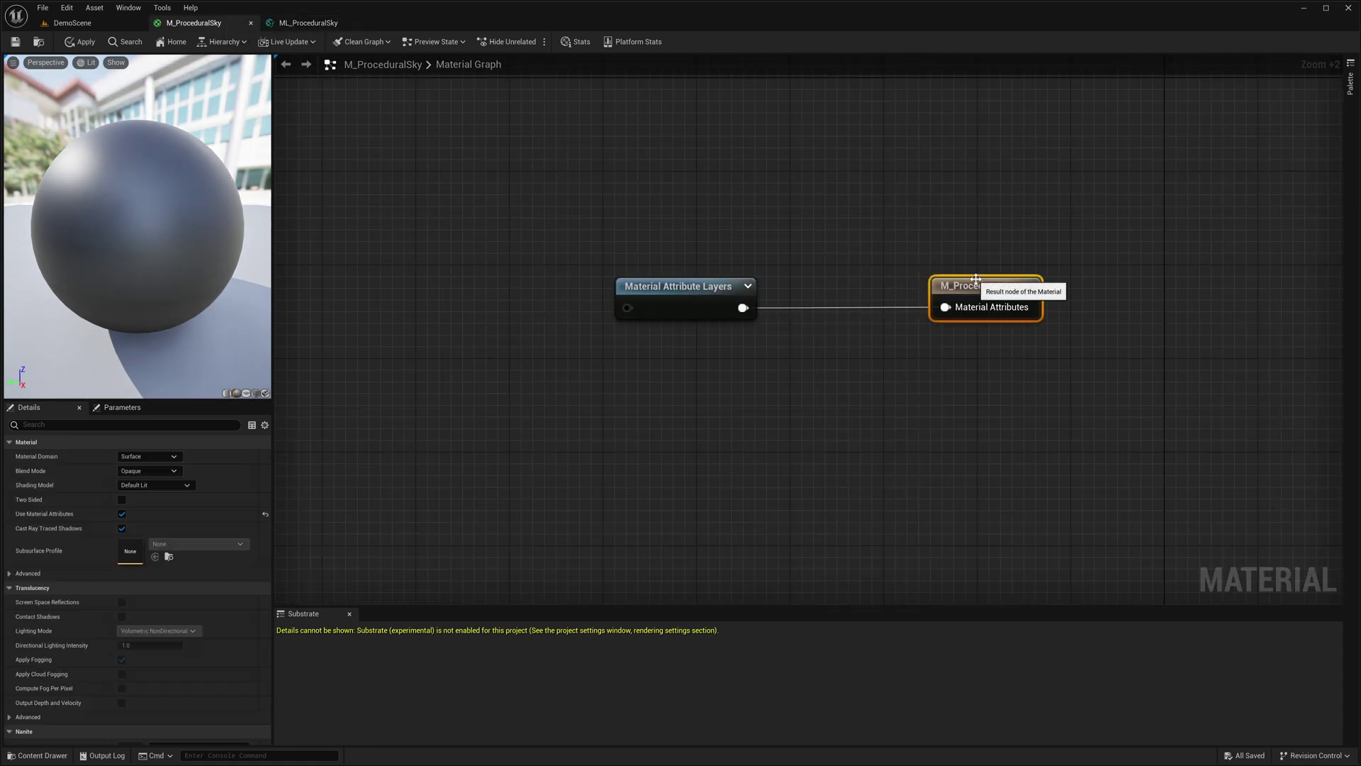
{"action": "left_click", "coordinate": [155, 471]}
{"action": "left_click", "coordinate": [133, 501]}
{"action": "left_click", "coordinate": [151, 484]}
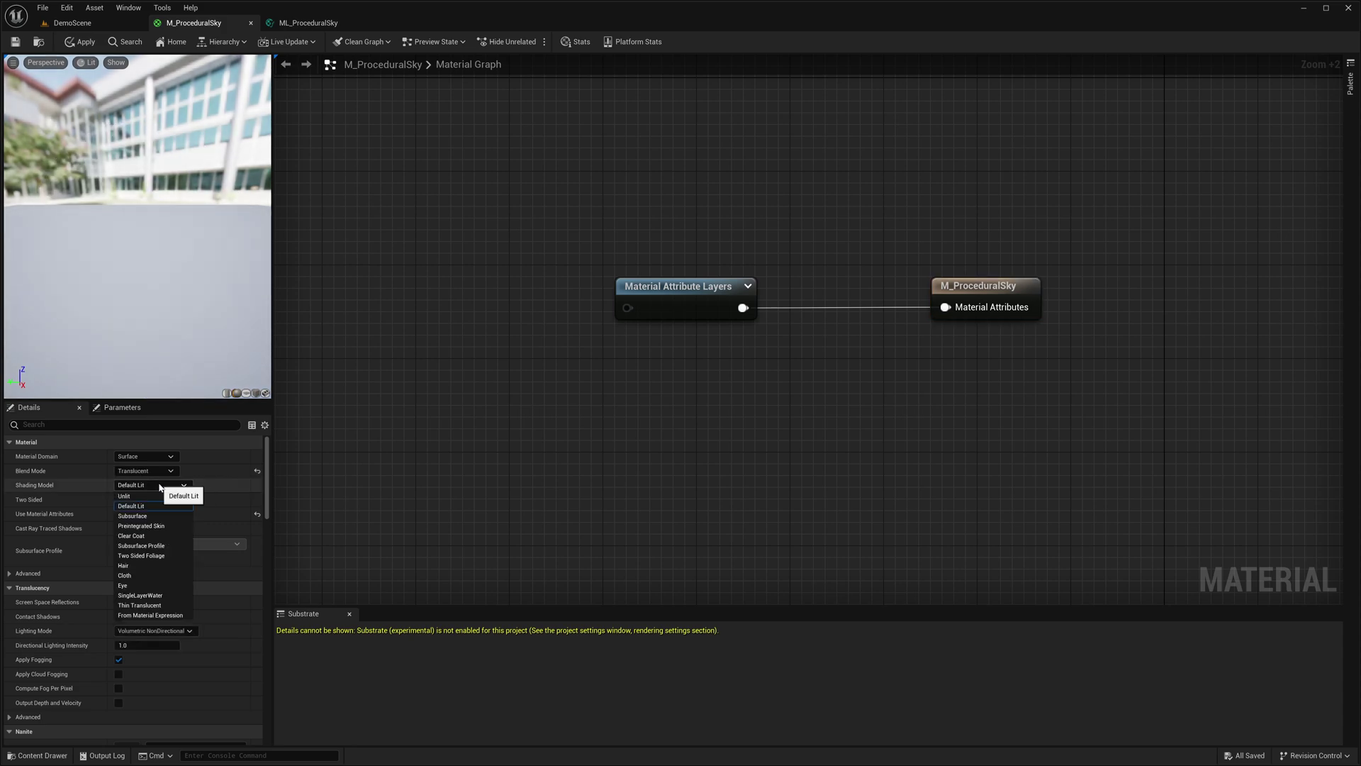
{"action": "left_click", "coordinate": [152, 496]}
{"action": "left_click_drag", "start_coordinate": [986, 285], "coordinate": [1112, 286]}
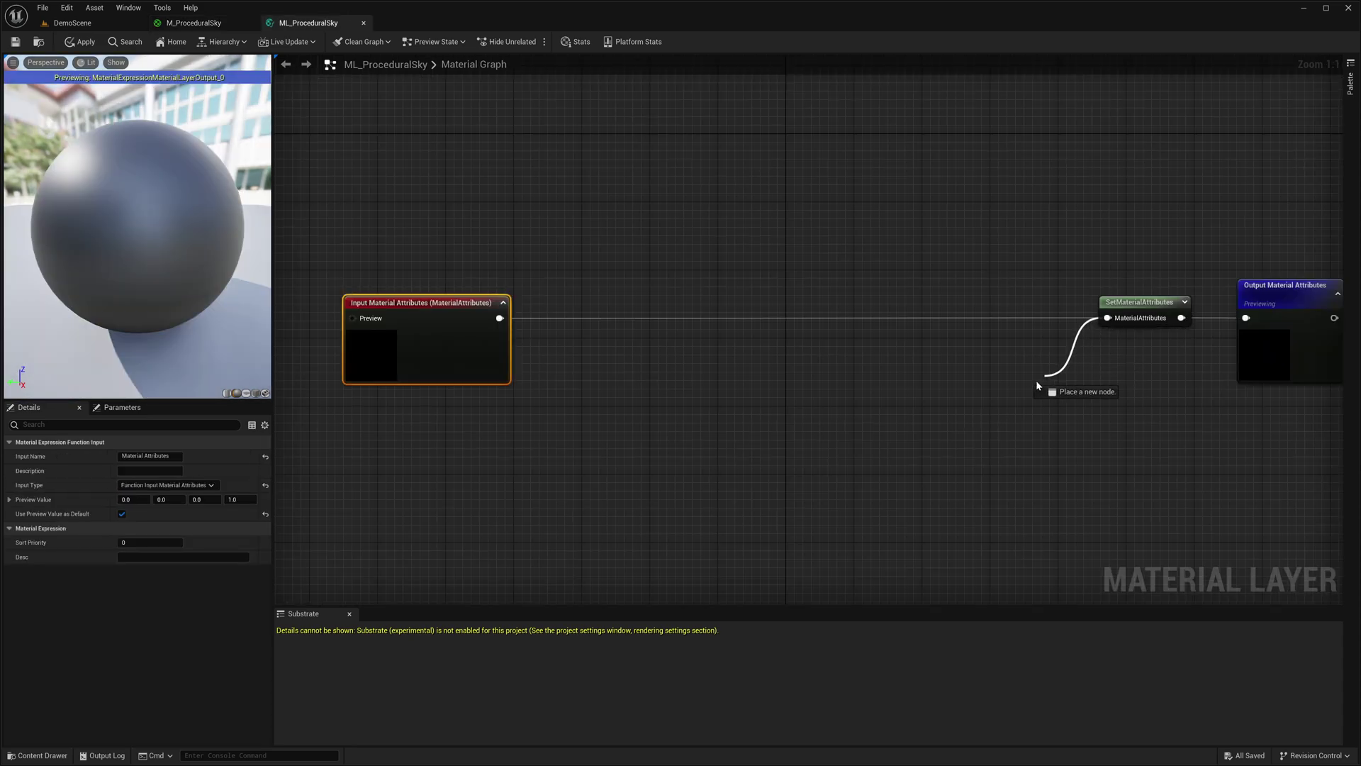
- Add a MakeMaterialAttributes node wired into SetMaterialAttributes
{"action": "left_click_drag", "start_coordinate": [1046, 389], "coordinate": [1019, 394]}
{"action": "type", "text": "make"}
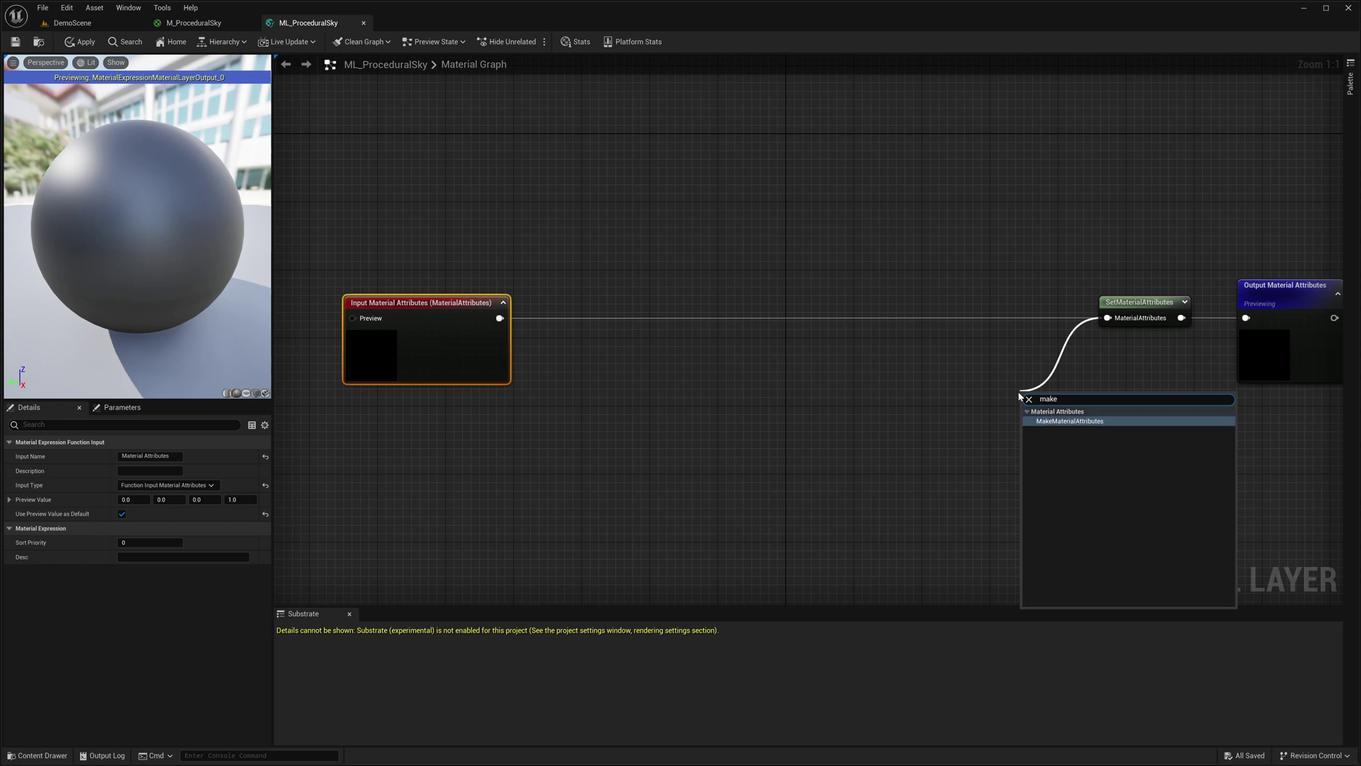
{"action": "key", "text": "Return"}
{"action": "left_click_drag", "start_coordinate": [1106, 462], "coordinate": [990, 402]}
{"action": "right_click_drag", "start_coordinate": [767, 473], "coordinate": [824, 367]}
- Place a Noise node in the ML_ProceduralSky layer graph
{"action": "right_click", "coordinate": [779, 358]}
{"action": "type", "text": "noise"}
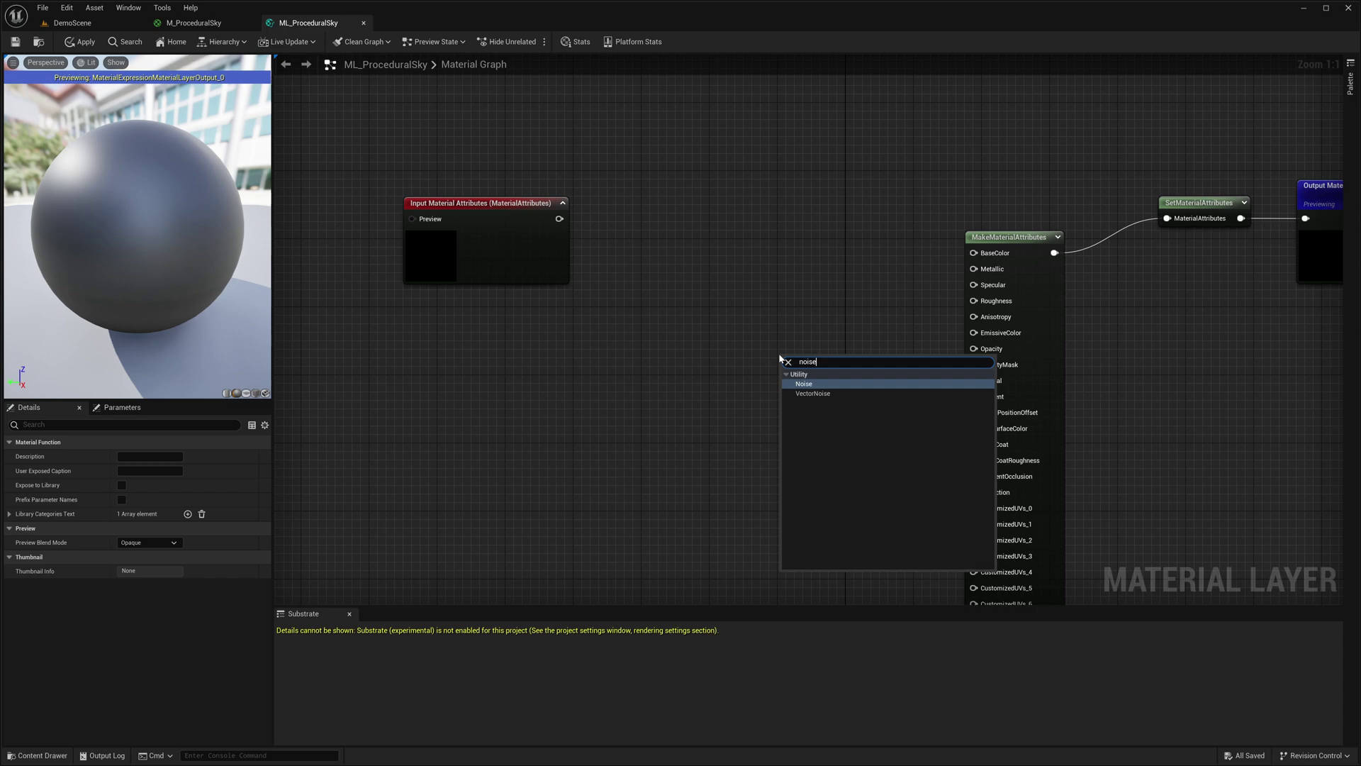
{"action": "key", "text": "Return"}
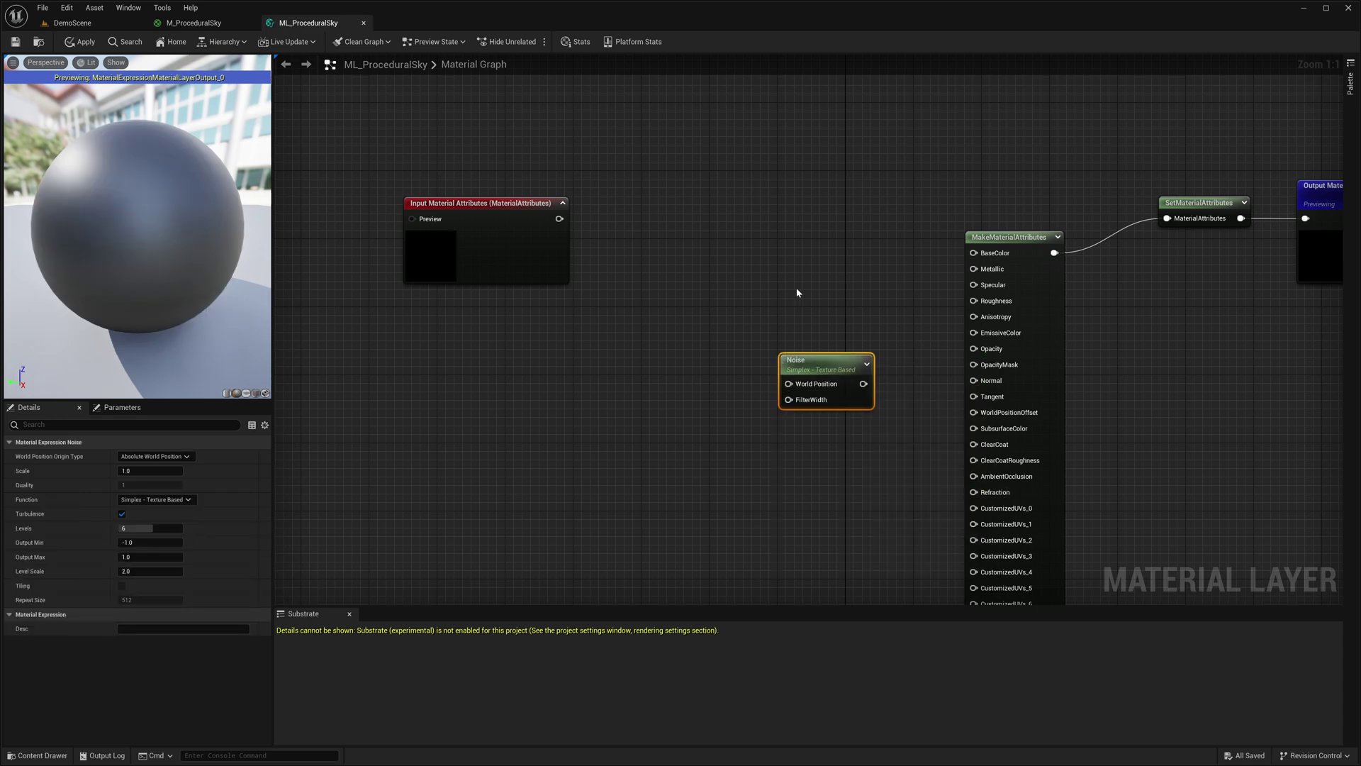
{"action": "left_click_drag", "start_coordinate": [830, 370], "coordinate": [784, 378]}
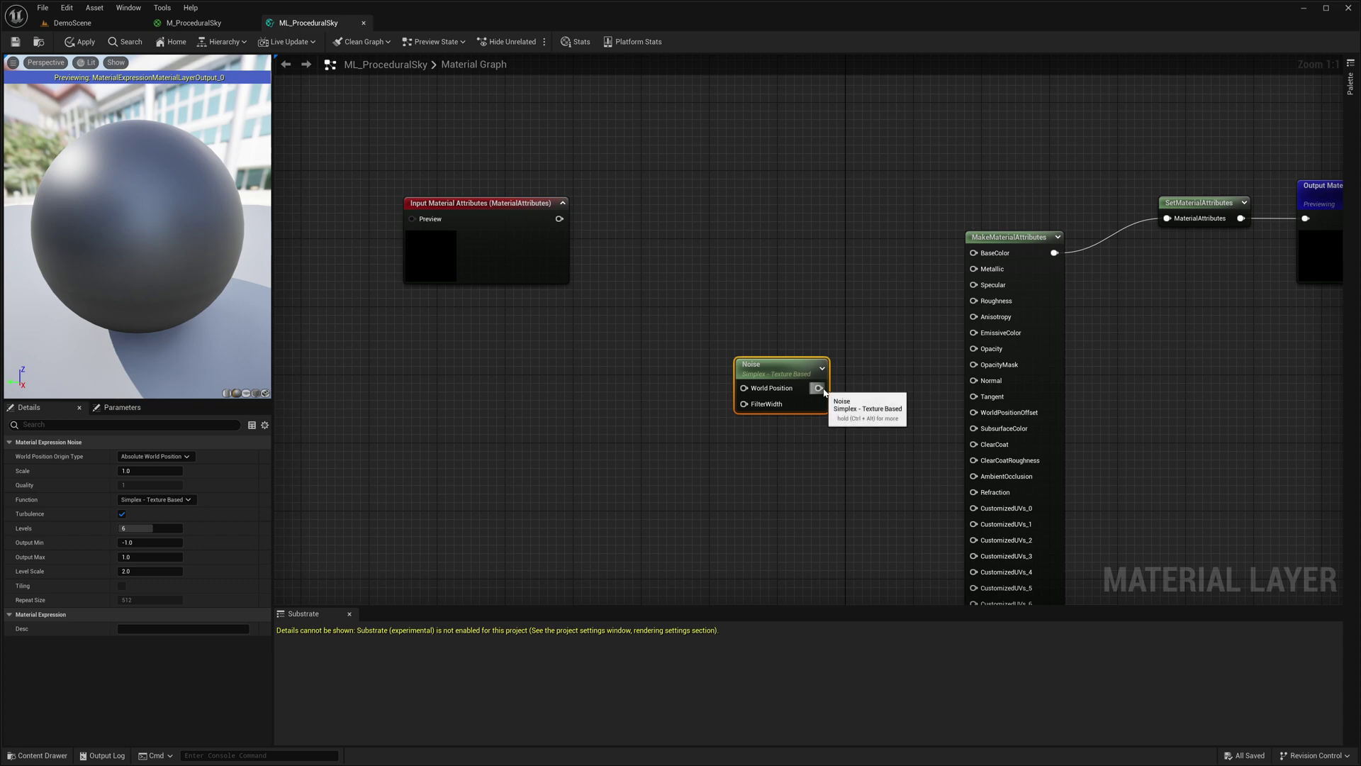
- Set the Noise node's Scale to 0.03 and inspect the patches on the preview sphere
{"action": "left_click_drag", "start_coordinate": [823, 391], "coordinate": [974, 332]}
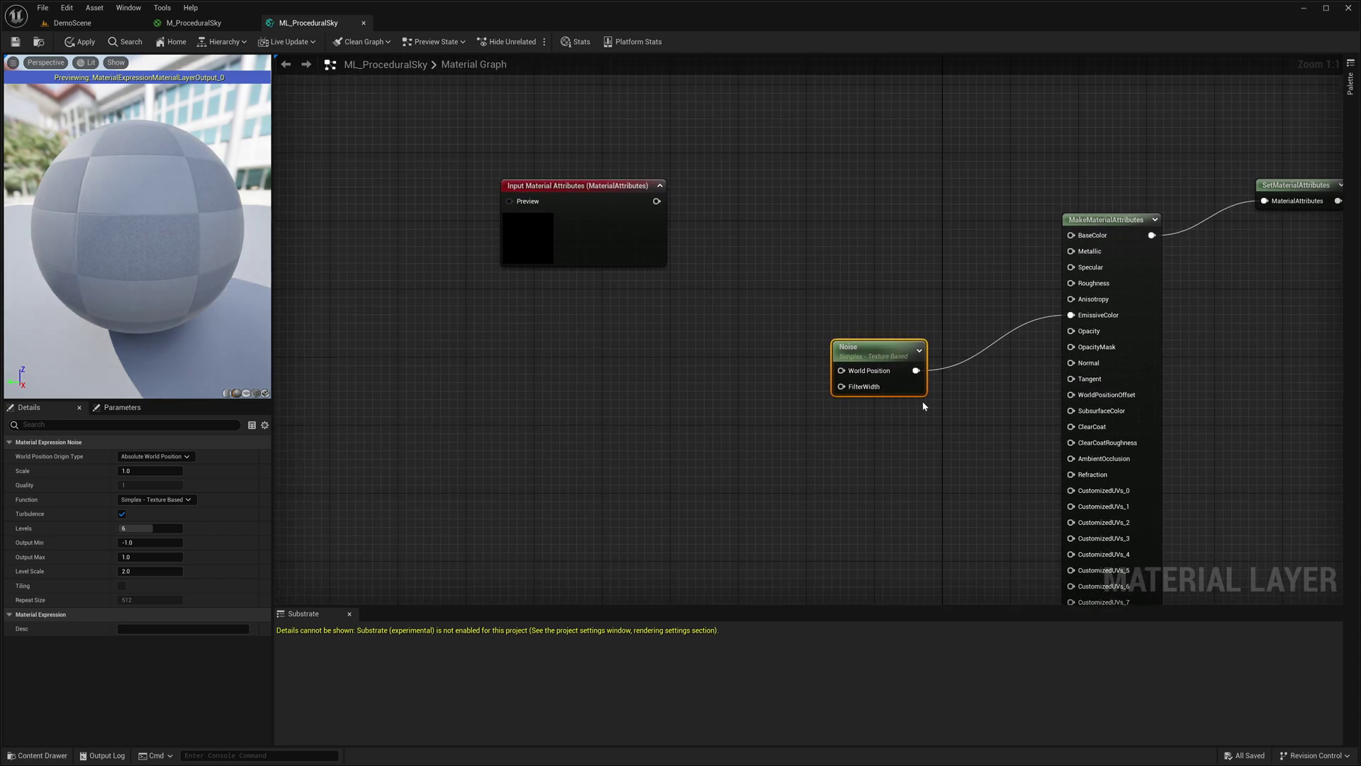
{"action": "mouse_move", "coordinate": [908, 387]}
{"action": "left_mouse_down"}
{"action": "mouse_move", "coordinate": [908, 341]}
{"action": "mouse_move", "coordinate": [920, 378]}
{"action": "left_mouse_up"}
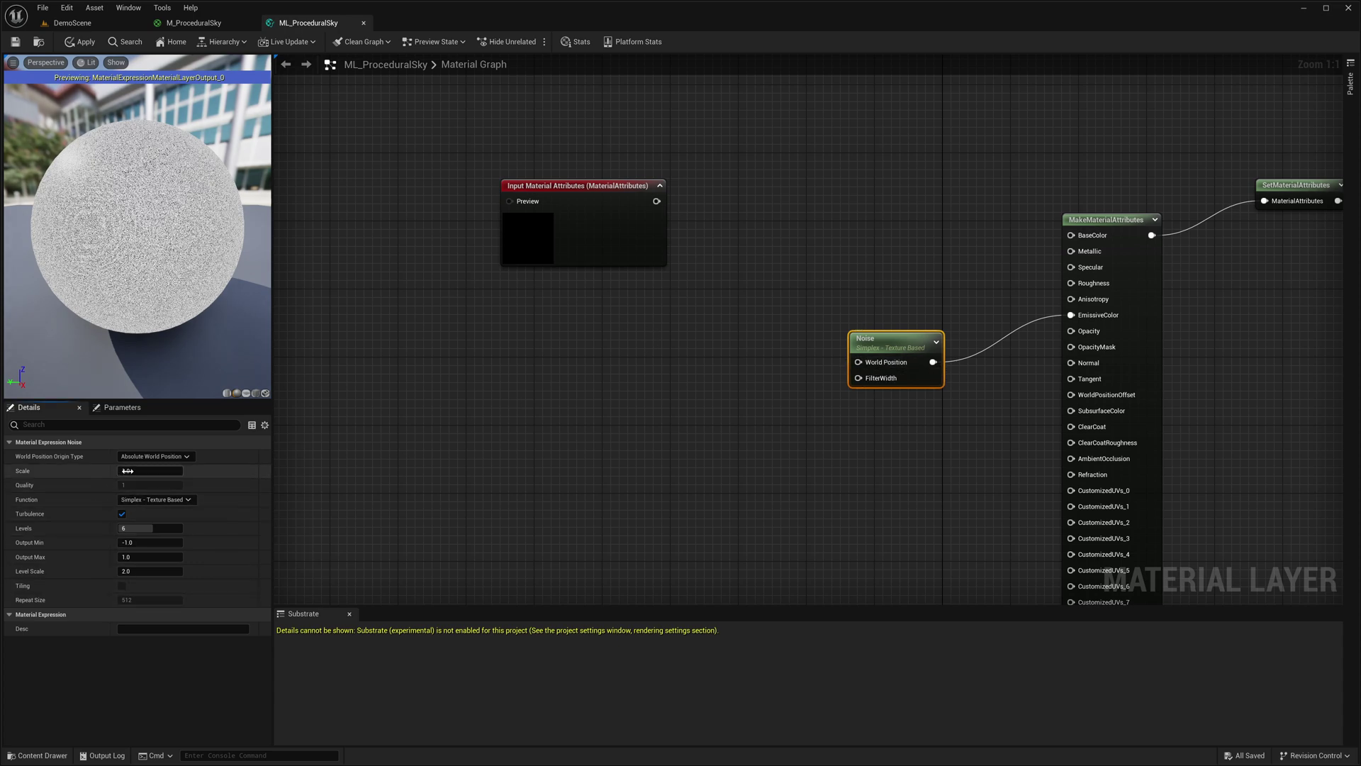
{"action": "key", "text": "Return"}
{"action": "mouse_move", "coordinate": [126, 248]}
{"action": "right_mouse_down"}
{"action": "mouse_move", "coordinate": [127, 220]}
{"action": "mouse_move", "coordinate": [127, 237]}
{"action": "right_mouse_up"}
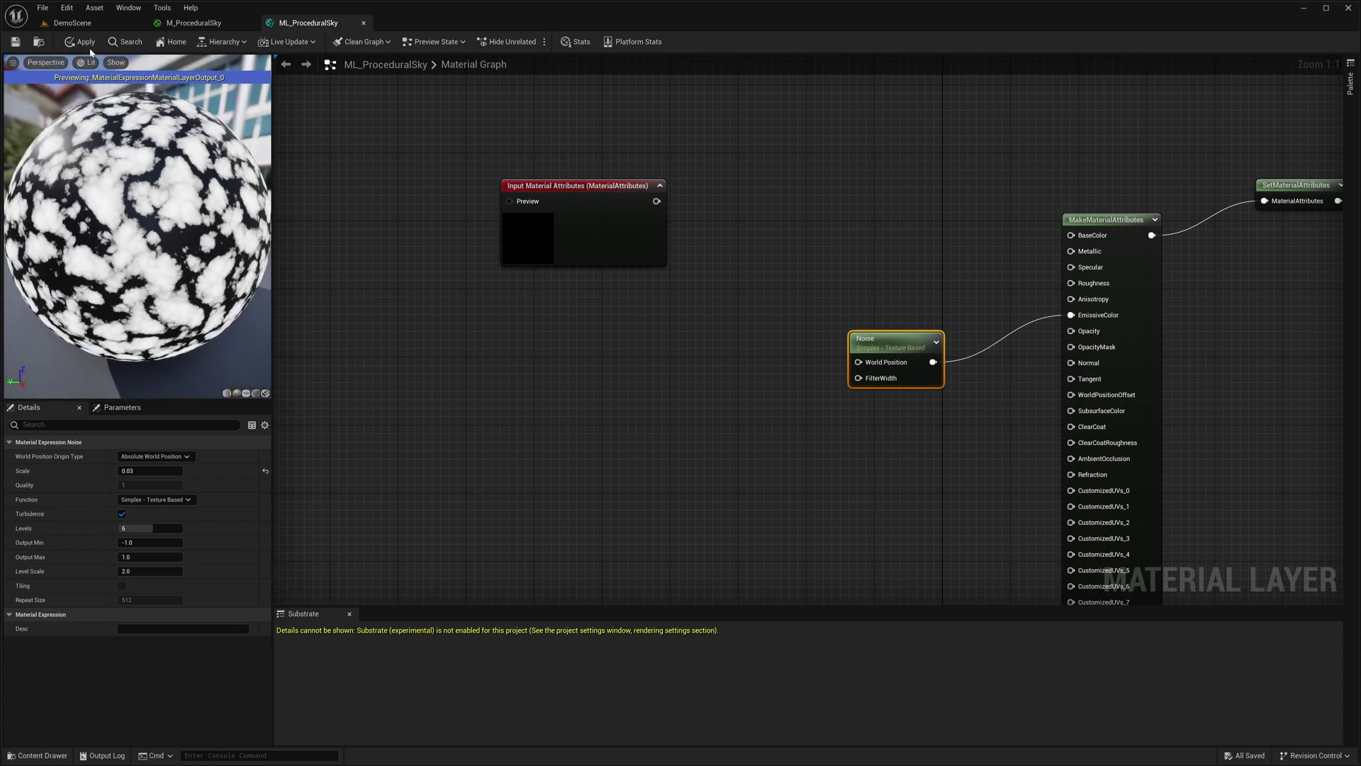
{"action": "left_click_drag", "start_coordinate": [923, 382], "coordinate": [826, 423]}
- Multiply the noise by a red (R=1) BaseColor vector parameter
{"action": "left_click", "coordinate": [808, 399]}
{"action": "right_click_drag", "start_coordinate": [635, 447], "coordinate": [639, 371]}
{"action": "left_click", "coordinate": [673, 371]}
{"action": "right_click", "coordinate": [717, 440]}
{"action": "key", "text": "Escape"}
{"action": "type", "text": "NaseColor"}
{"action": "key", "text": "Return"}
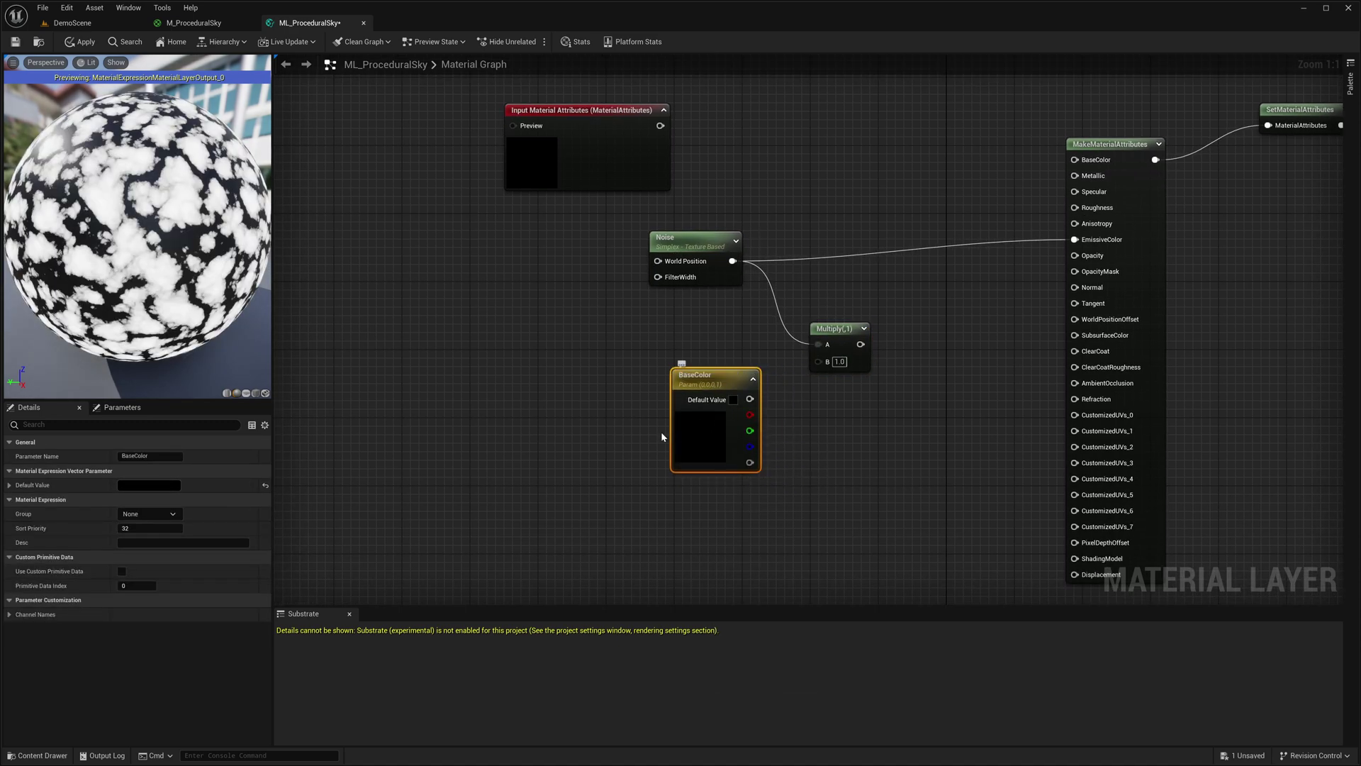
{"action": "left_click", "coordinate": [145, 499]}
{"action": "type", "text": "1"}
{"action": "key", "text": "Return"}
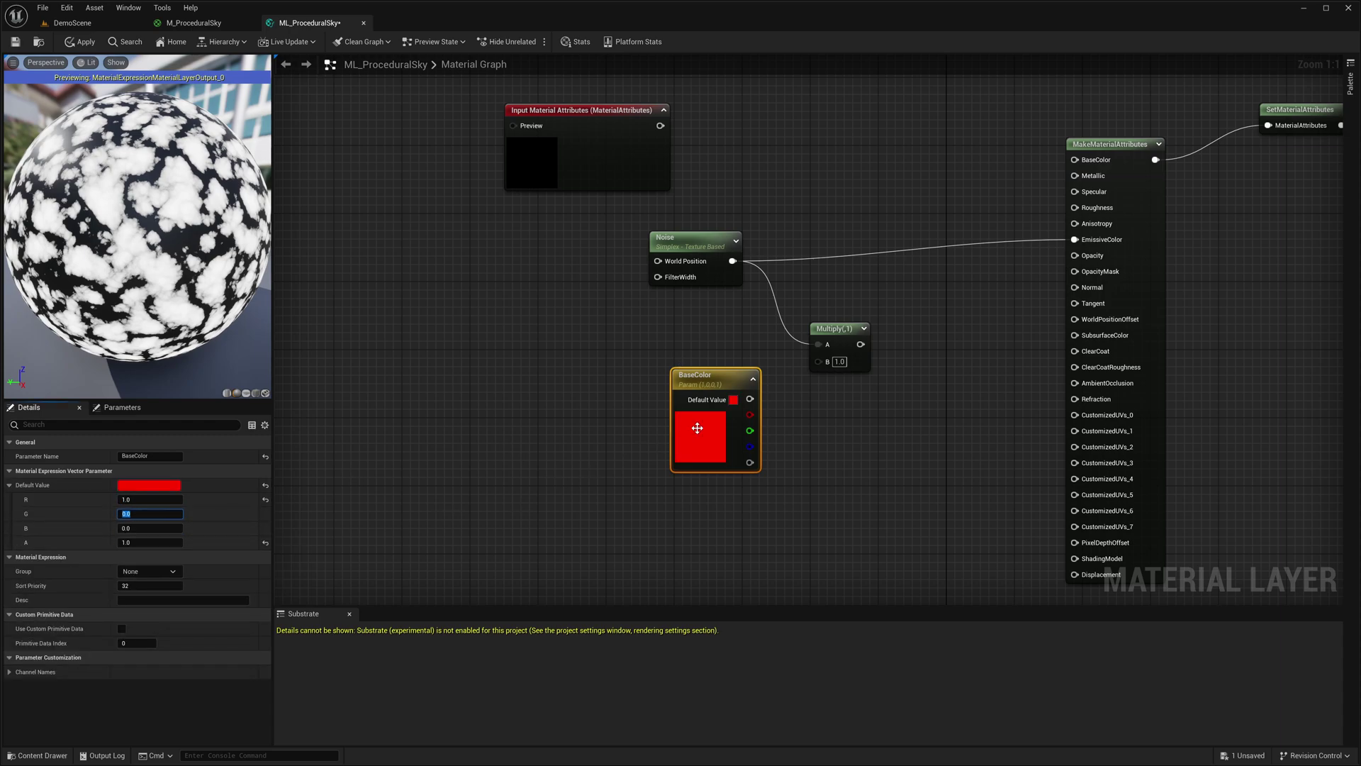
{"action": "left_click_drag", "start_coordinate": [750, 399], "coordinate": [1075, 240]}
- Add Absolute World Position feeding the A input of a new Multiply node
{"action": "right_click", "coordinate": [617, 217]}
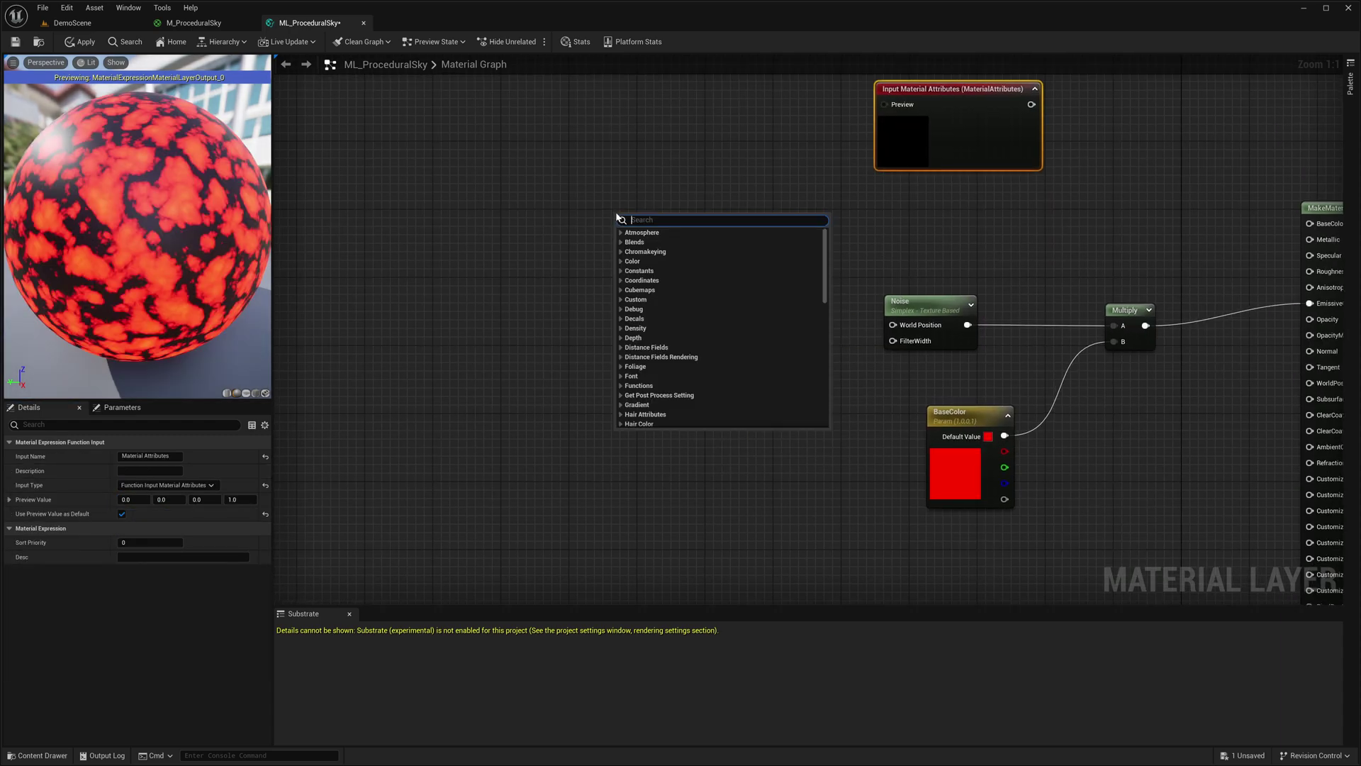
{"action": "type", "text": "worldp"}
{"action": "key", "text": "Return"}
{"action": "left_click", "coordinate": [689, 228]}
{"action": "left_click_drag", "start_coordinate": [609, 172], "coordinate": [697, 249]}
- Create a white (1,1,1) PositionTiling vector parameter as the position Multiply's B input
{"action": "left_click", "coordinate": [510, 286]}
{"action": "right_click", "coordinate": [557, 344]}
{"action": "left_click", "coordinate": [586, 380]}
{"action": "type", "text": "PositionTiling"}
{"action": "key", "text": "Tab"}
{"action": "type", "text": "1"}
{"action": "key", "text": "Tab"}
{"action": "type", "text": "1"}
{"action": "key", "text": "Tab"}
{"action": "type", "text": "1"}
{"action": "key", "text": "Return"}
{"action": "left_click_drag", "start_coordinate": [589, 312], "coordinate": [722, 225]}
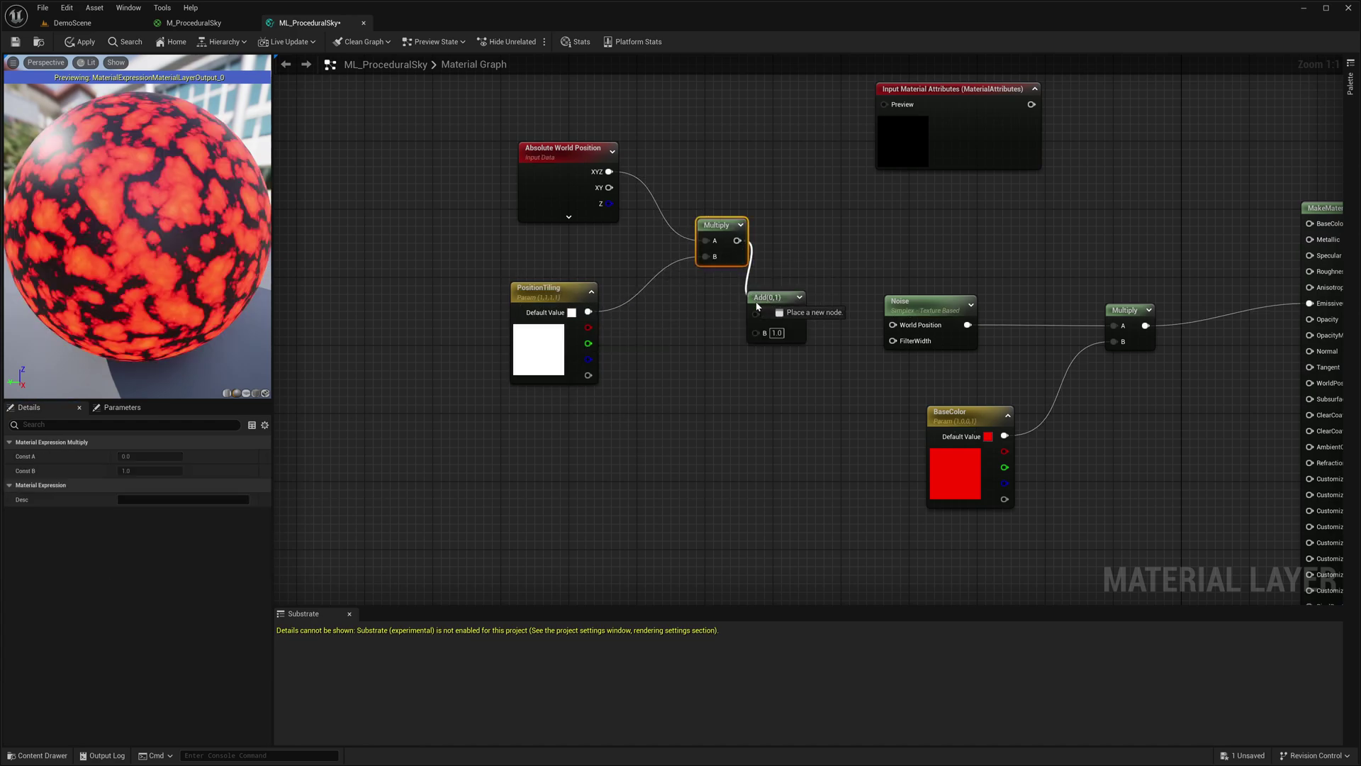
- Add a PositionOffset vector parameter to the tiled position and feed it into Noise's World Position
{"action": "left_click", "coordinate": [614, 374]}
{"action": "right_click", "coordinate": [633, 428]}
{"action": "left_click", "coordinate": [651, 434]}
{"action": "type", "text": "Position"}
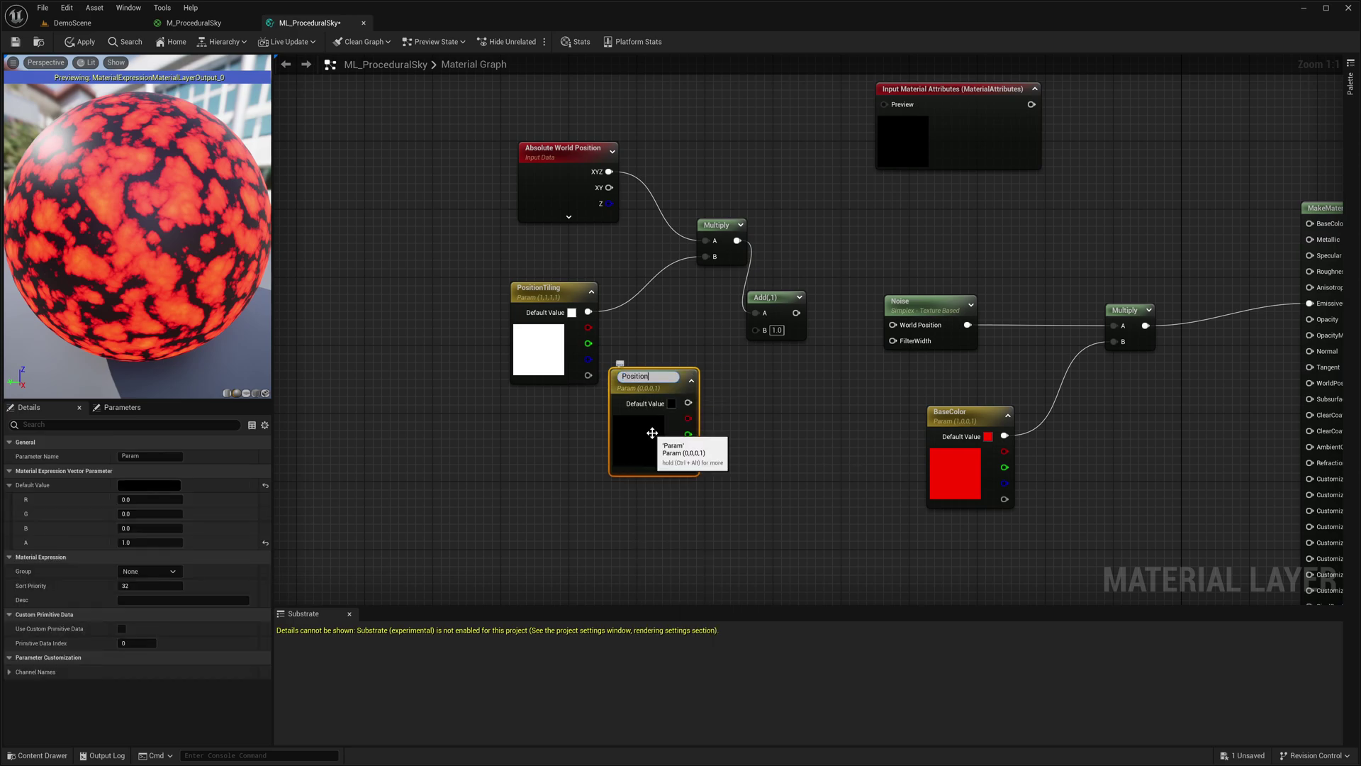
{"action": "type", "text": "Offset"}
{"action": "key", "text": "Return"}
{"action": "left_click_drag", "start_coordinate": [687, 399], "coordinate": [892, 325]}
{"action": "right_click_drag", "start_coordinate": [893, 333], "coordinate": [882, 271]}
- Connect a FilterWidth scalar parameter with default 0.5 to the Noise node
{"action": "left_click", "coordinate": [703, 465]}
{"action": "right_click", "coordinate": [720, 482]}
{"action": "left_click", "coordinate": [740, 505]}
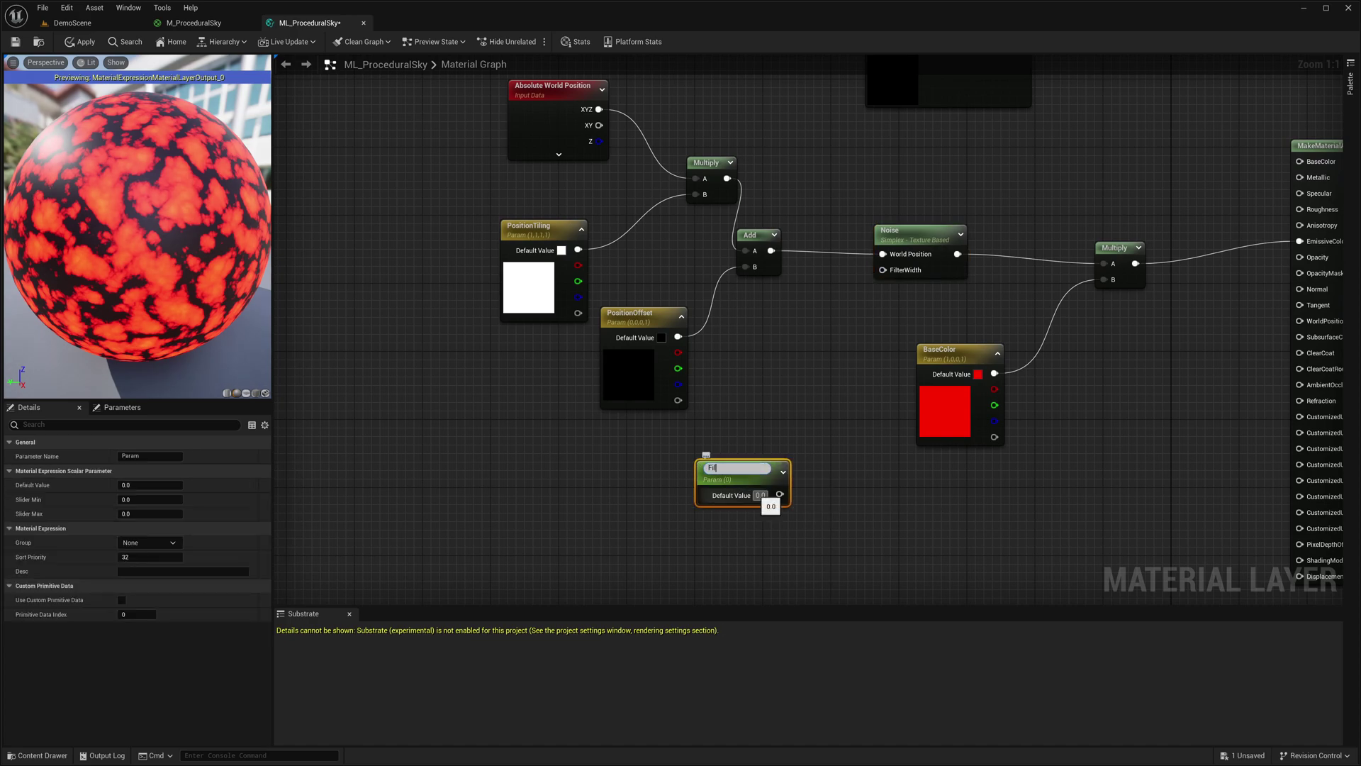
{"action": "type", "text": "FilterWidth"}
{"action": "key", "text": "Return"}
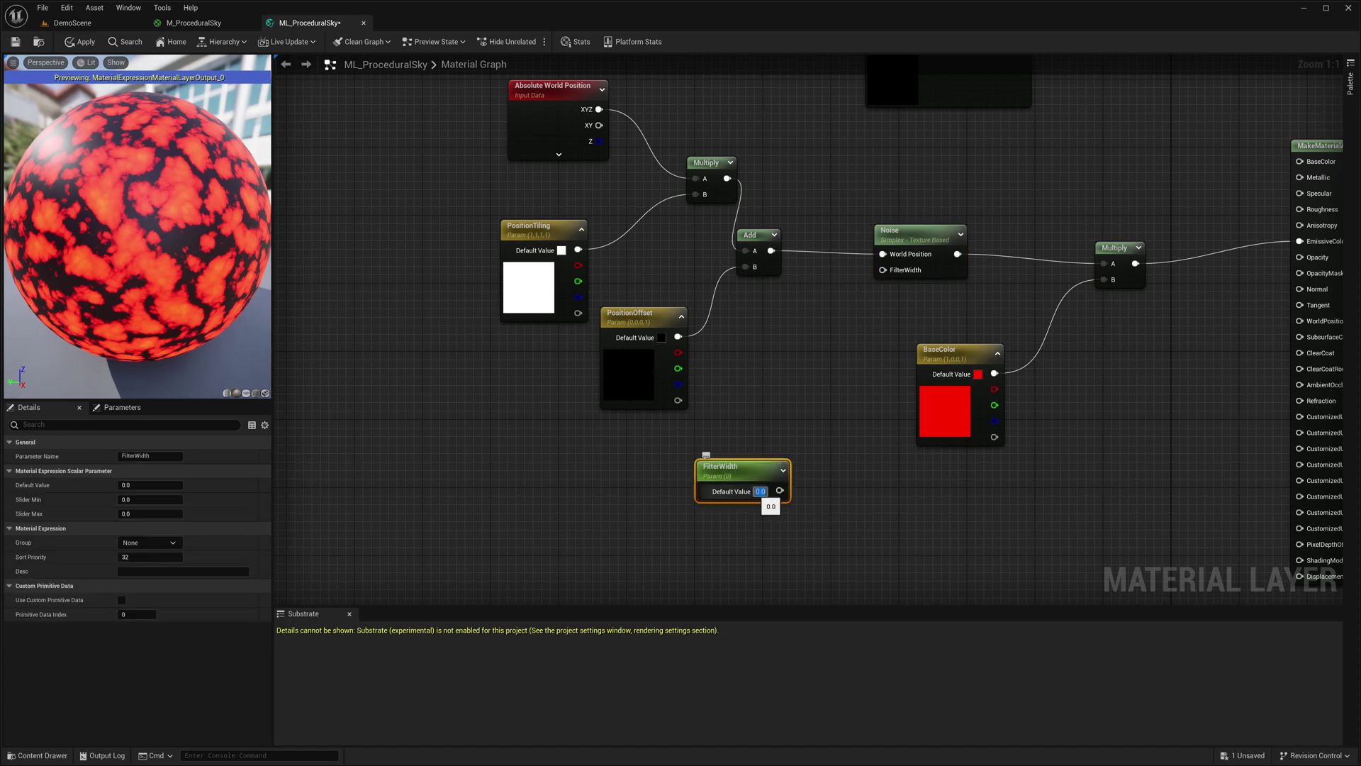
{"action": "type", "text": "0.5"}
{"action": "key", "text": "Return"}
{"action": "left_click_drag", "start_coordinate": [779, 491], "coordinate": [882, 270]}
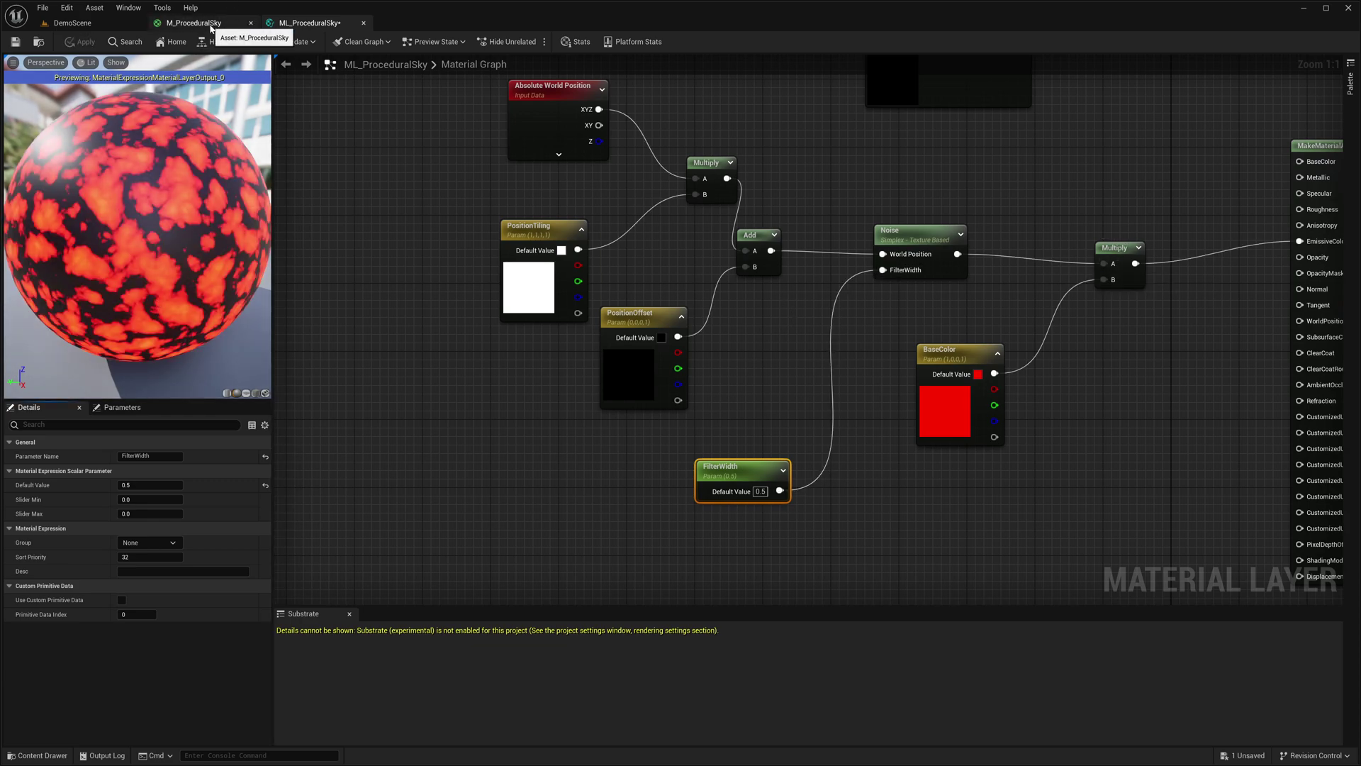
- Set the Background Layer Asset to ML_ProceduralSky and add an empty Layer 1
{"action": "left_click", "coordinate": [218, 24]}
{"action": "left_click", "coordinate": [675, 281]}
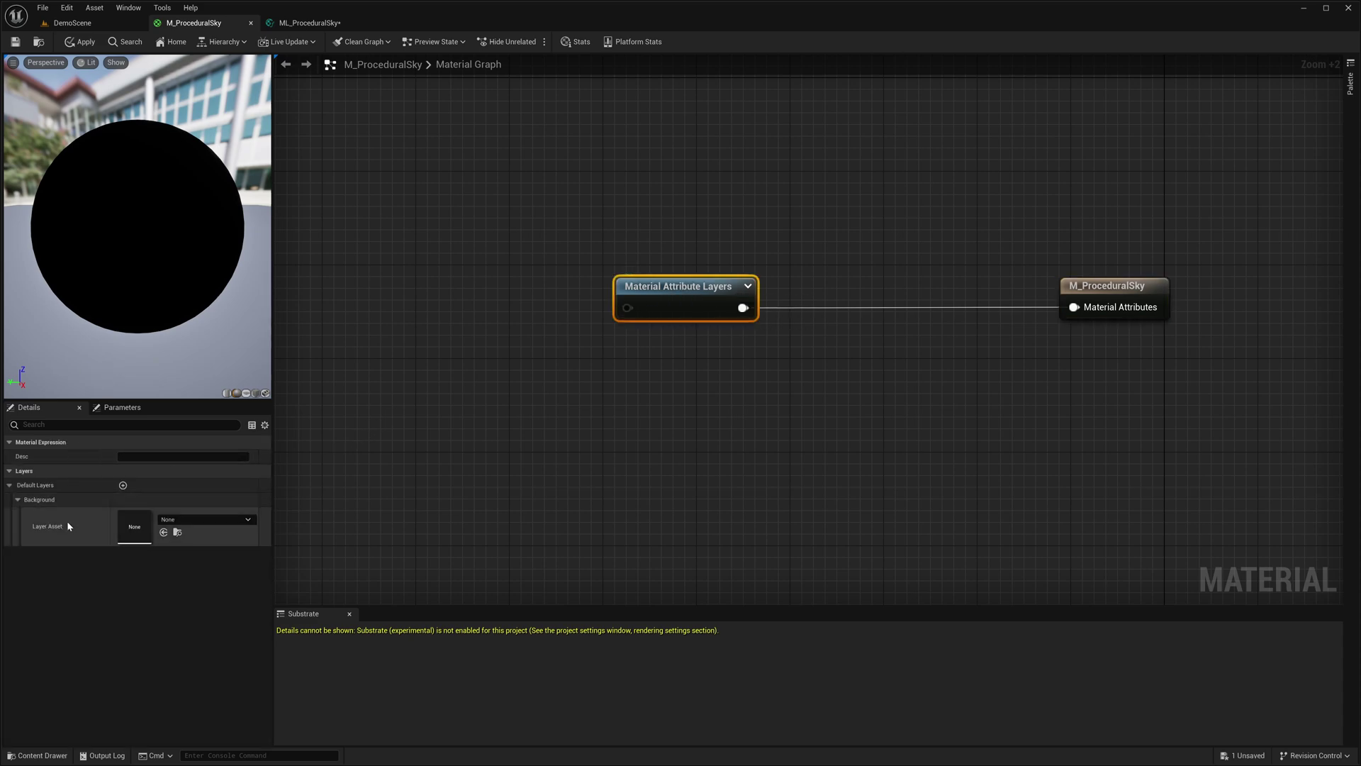
{"action": "left_click", "coordinate": [185, 521]}
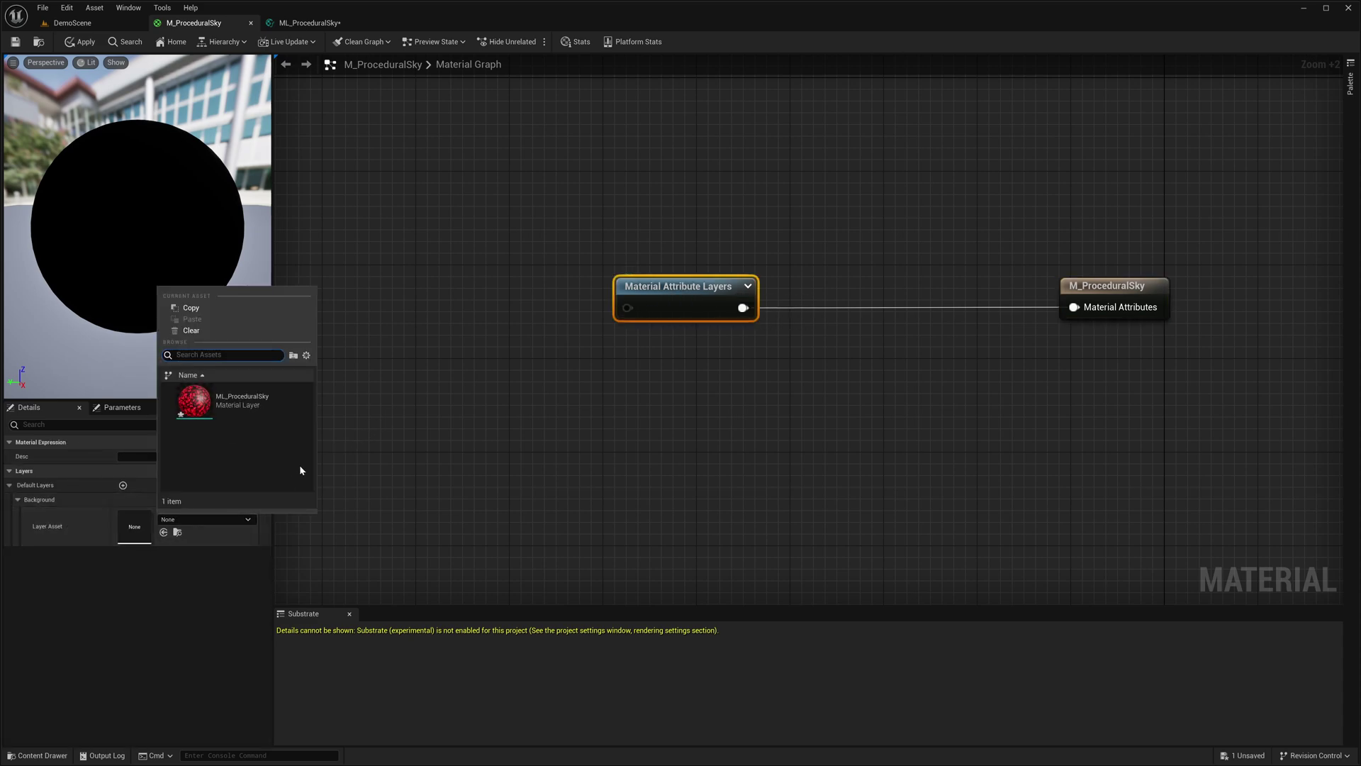
{"action": "left_click", "coordinate": [238, 407]}
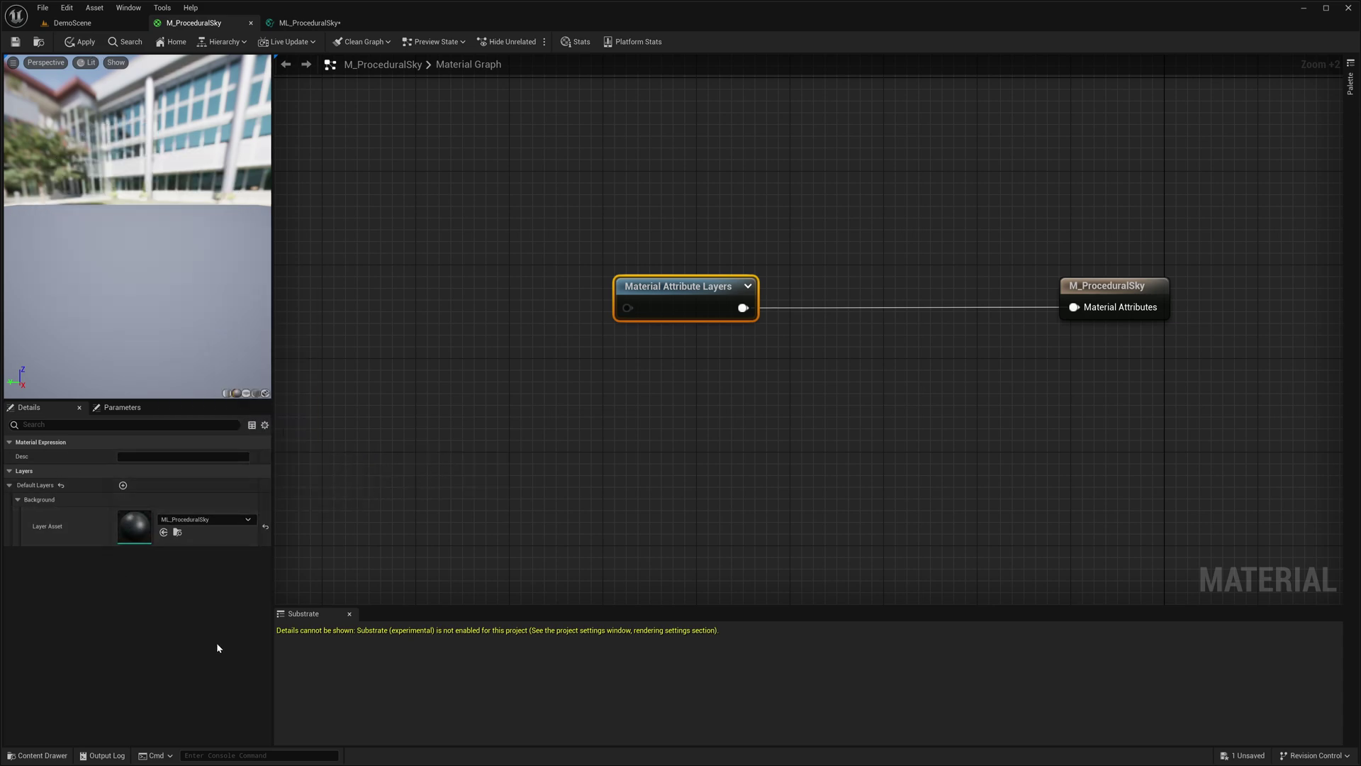
{"action": "left_click", "coordinate": [124, 485]}
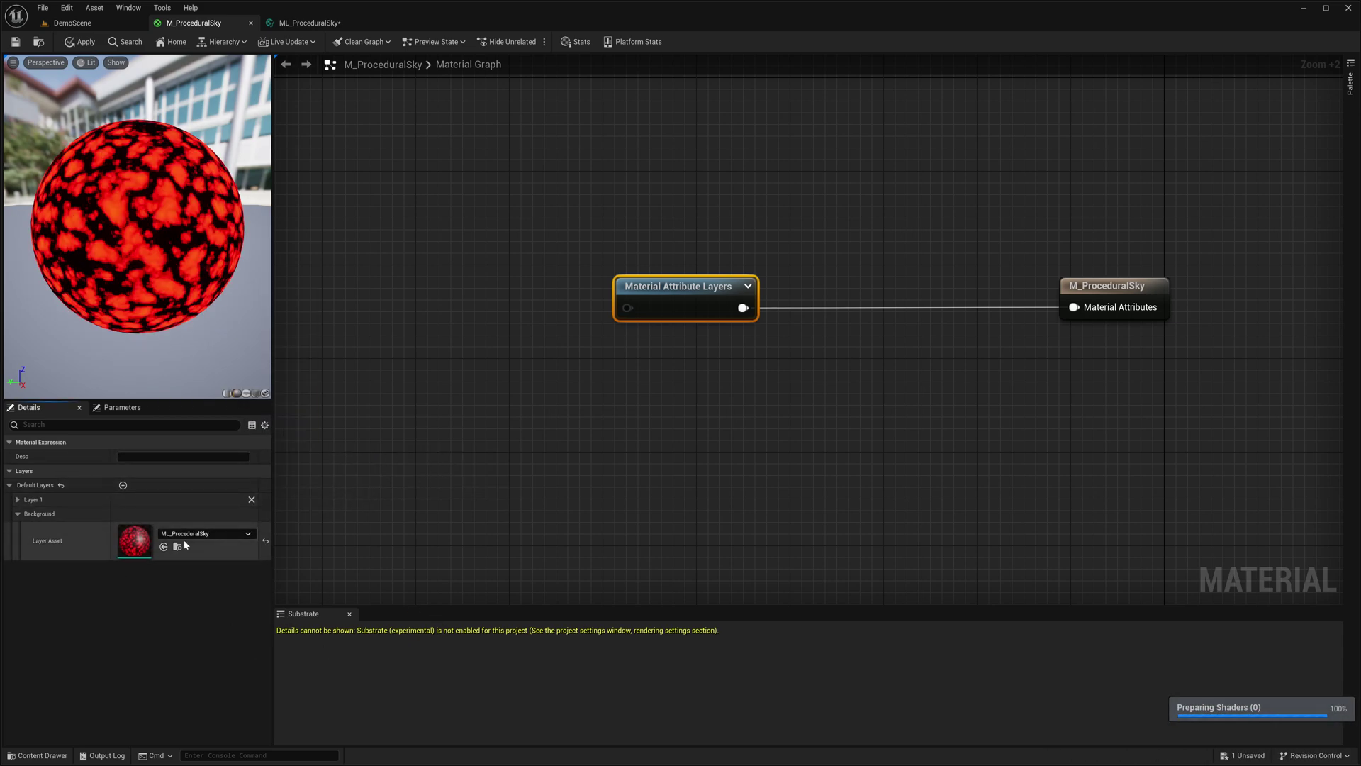
{"action": "left_click", "coordinate": [198, 499]}
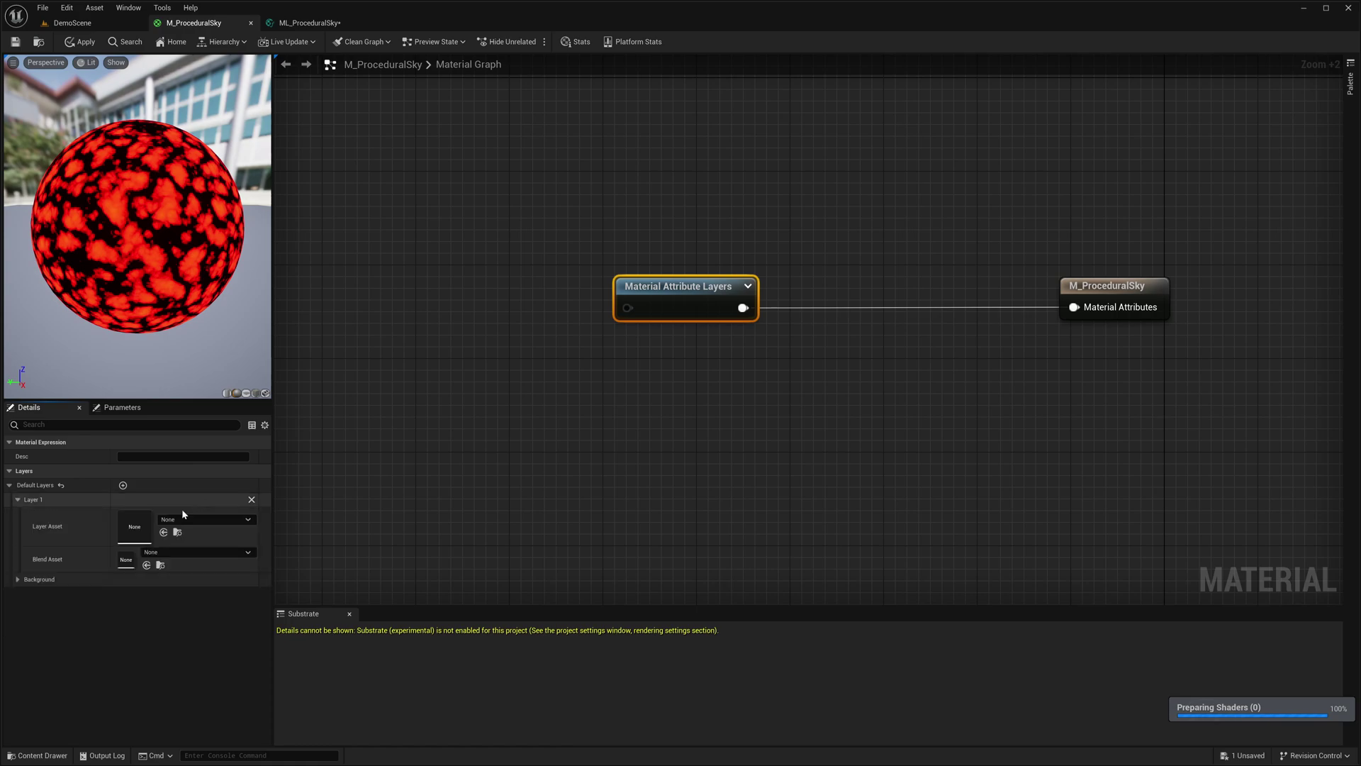
{"action": "left_click", "coordinate": [90, 579]}
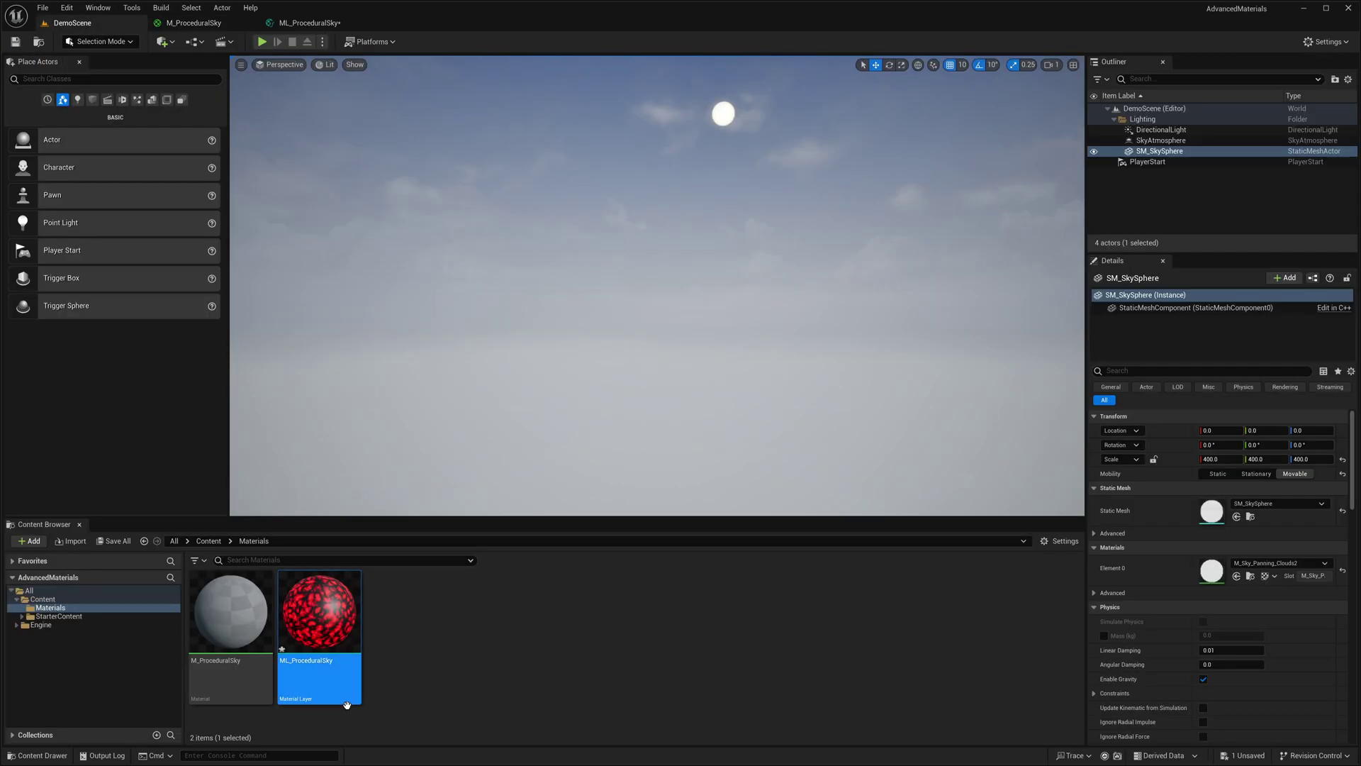
- Create a Material Layer Blend named MLB_Add and open it
{"action": "right_click", "coordinate": [482, 643]}
{"action": "mouse_move", "coordinate": [538, 539]}
{"action": "left_click", "coordinate": [669, 588]}
{"action": "type", "text": "ML"}
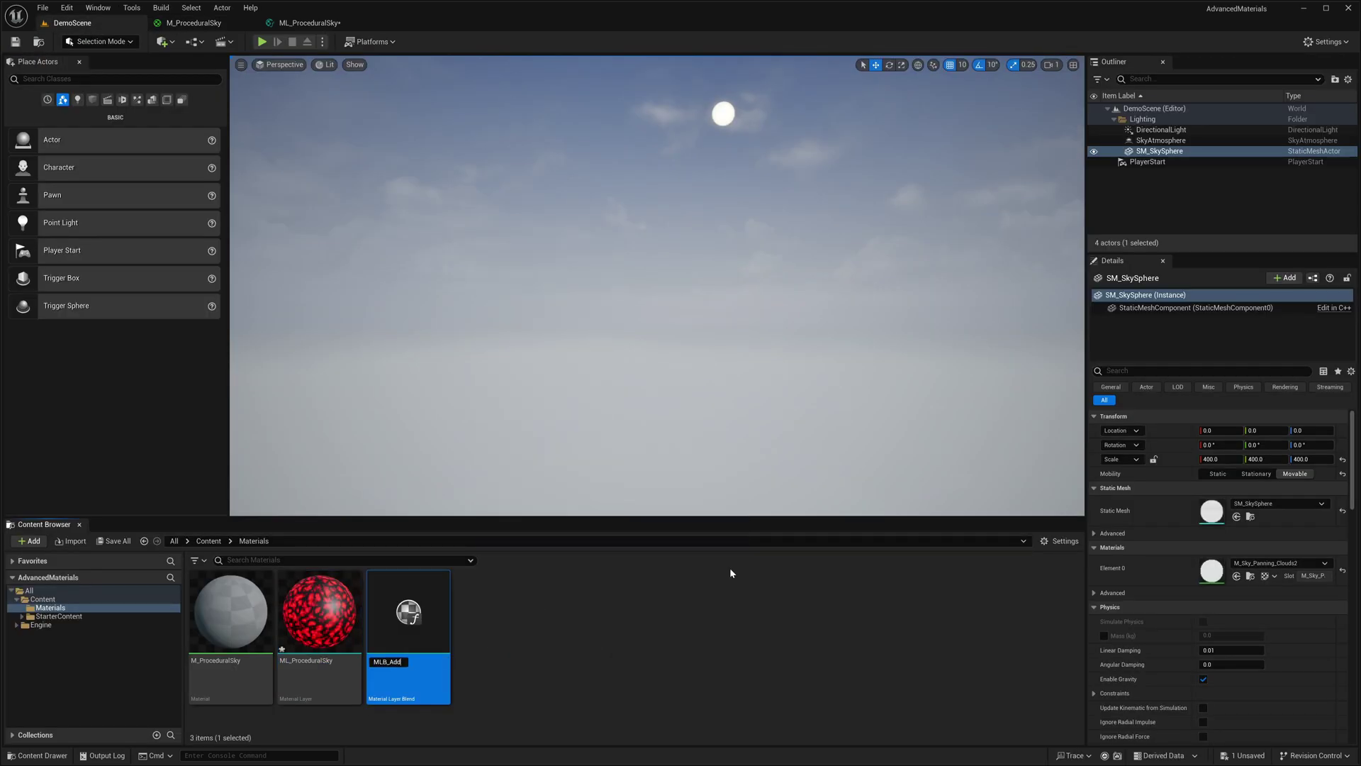
{"action": "type", "text": "B_Add"}
{"action": "key", "text": "Return"}
{"action": "double_click", "coordinate": [408, 615]}
- Spread out the MLB_Add graph: layer inputs to the left, blend and output nodes right
{"action": "right_click_drag", "start_coordinate": [511, 464], "coordinate": [711, 466]}
{"action": "left_click_drag", "start_coordinate": [574, 255], "coordinate": [465, 405]}
{"action": "left_click", "coordinate": [546, 312]}
{"action": "left_click_drag", "start_coordinate": [493, 296], "coordinate": [484, 273]}
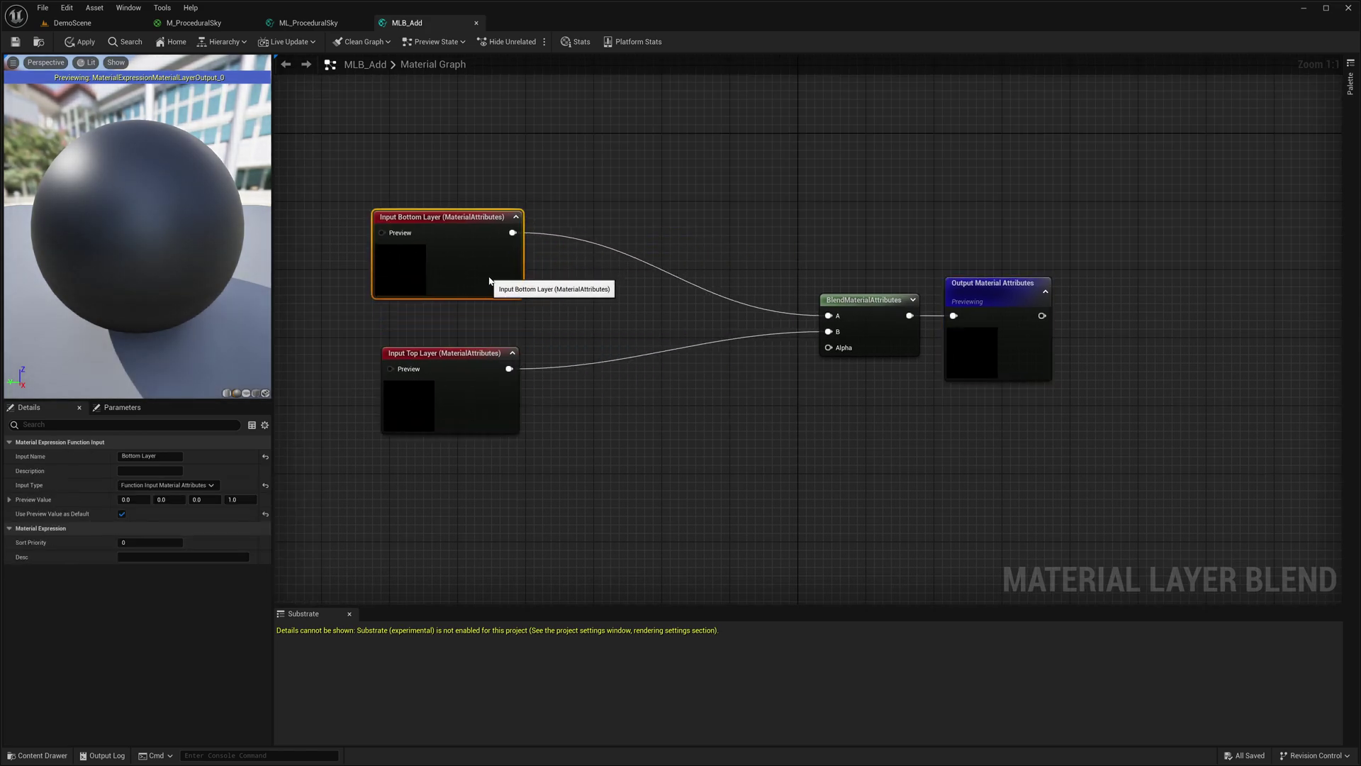
{"action": "left_click_drag", "start_coordinate": [471, 413], "coordinate": [437, 421]}
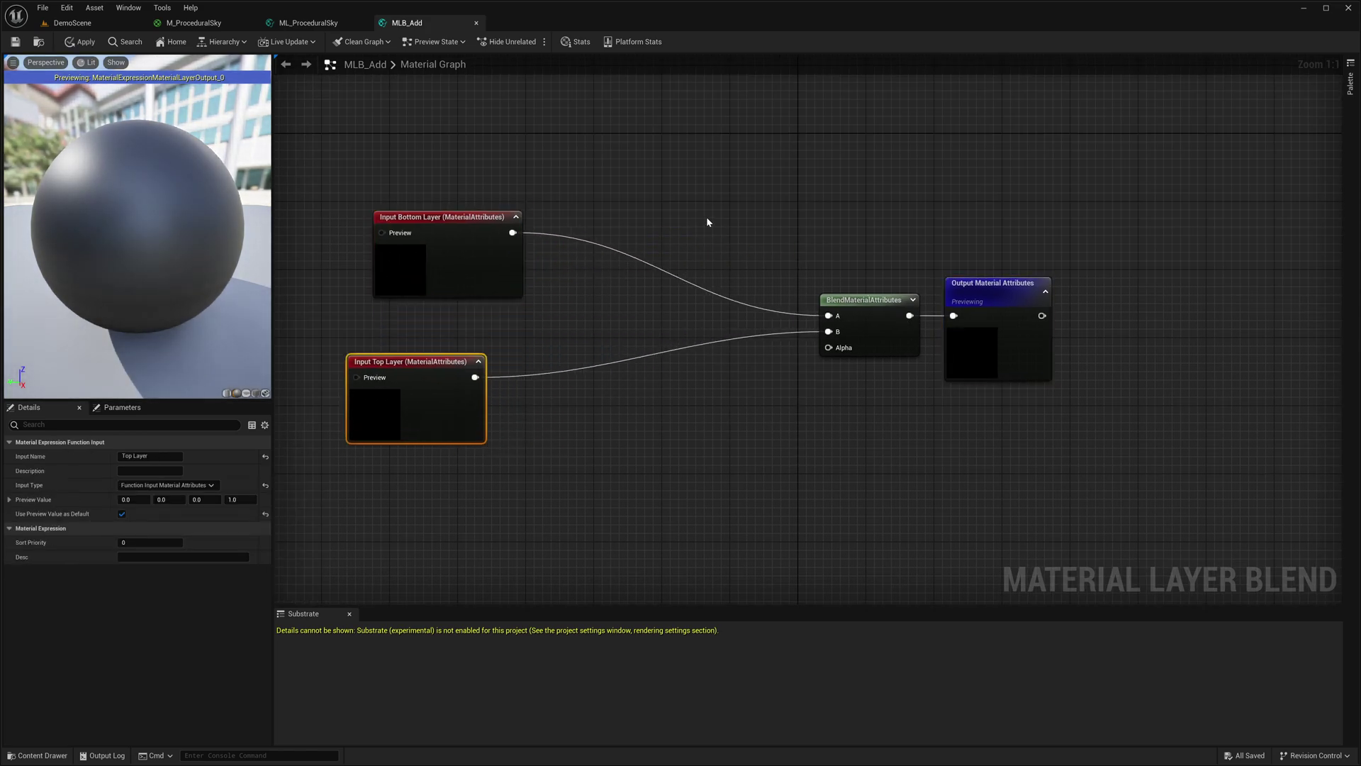
{"action": "left_click_drag", "start_coordinate": [707, 223], "coordinate": [985, 333]}
{"action": "left_click_drag", "start_coordinate": [1006, 354], "coordinate": [1105, 356]}
- Add a Multiply node above the two layer inputs
{"action": "left_click_drag", "start_coordinate": [929, 349], "coordinate": [874, 466]}
{"action": "right_click_drag", "start_coordinate": [656, 532], "coordinate": [690, 446]}
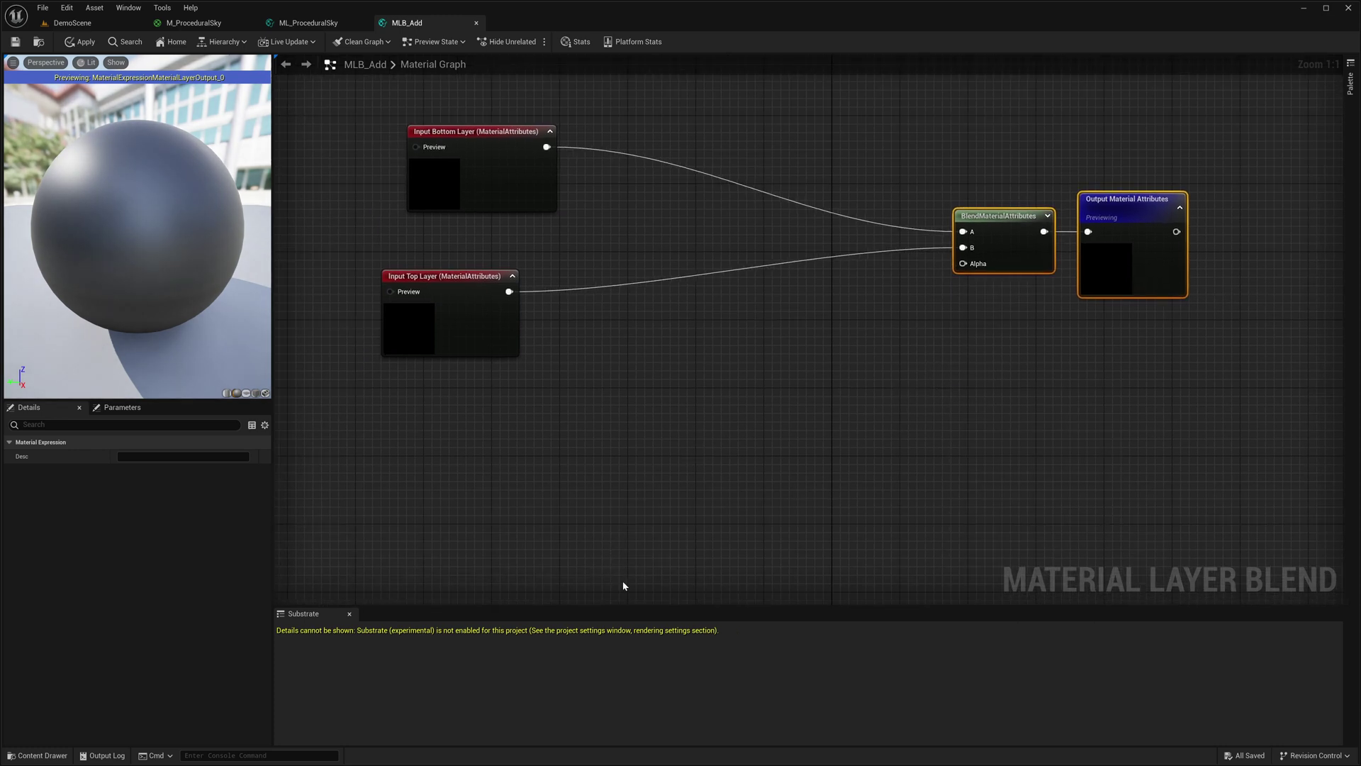
{"action": "right_click_drag", "start_coordinate": [624, 589], "coordinate": [625, 633]}
{"action": "left_click", "coordinate": [720, 125]}
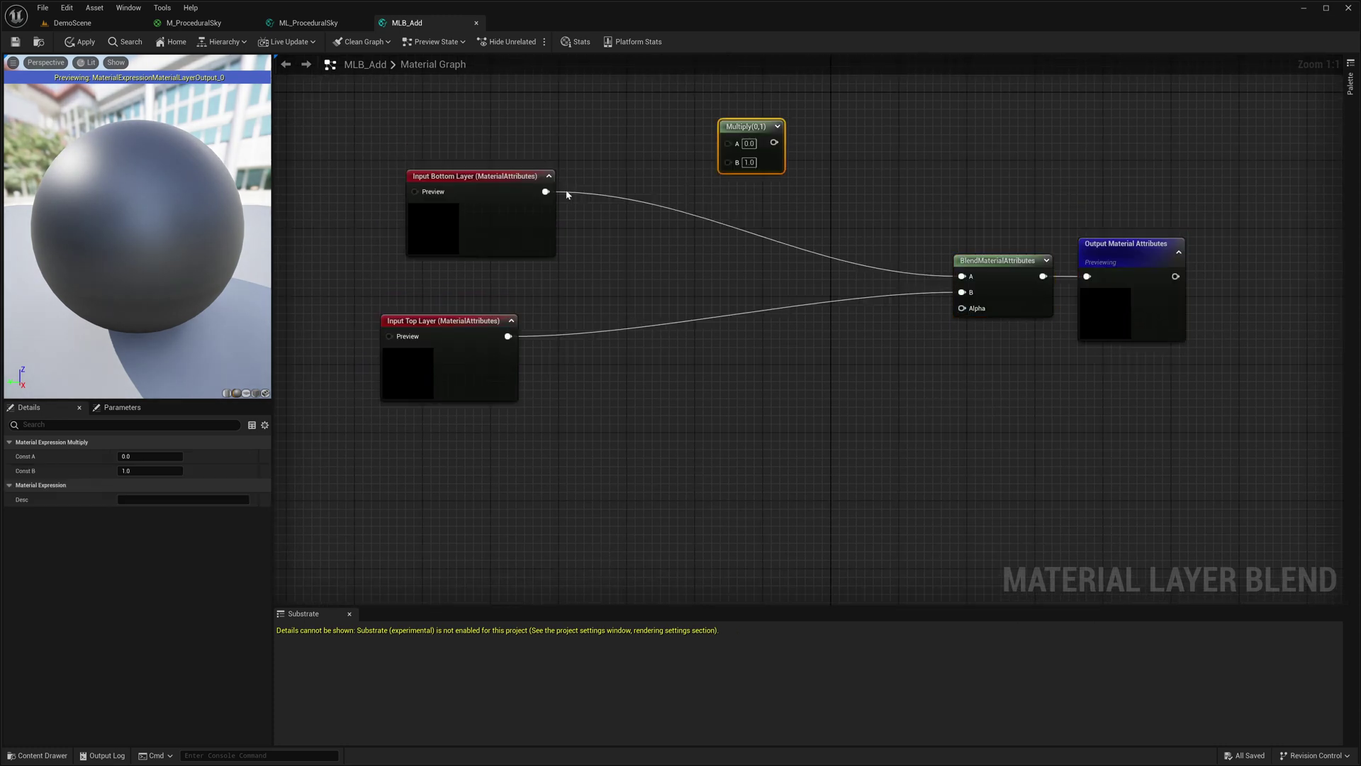
{"action": "left_click_drag", "start_coordinate": [544, 192], "coordinate": [729, 149]}
{"action": "left_click", "coordinate": [564, 225]}
{"action": "scroll", "coordinate": [574, 226], "scroll_direction": "up", "scroll_amount": 1}
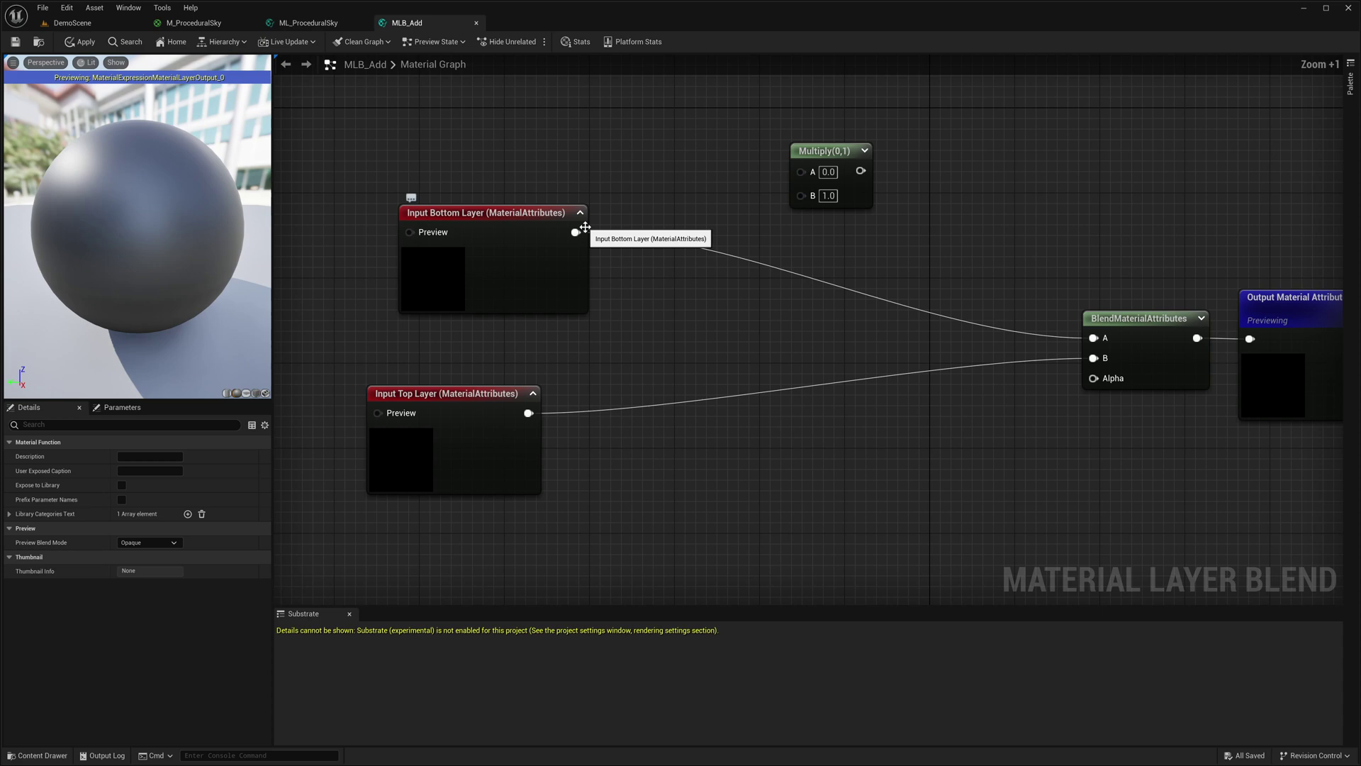
- Read Emissive Color from both bottom and top layers with GetMaterialAttributes nodes
{"action": "left_click_drag", "start_coordinate": [585, 226], "coordinate": [621, 144]}
{"action": "type", "text": "getmat"}
{"action": "left_click", "coordinate": [684, 227]}
{"action": "left_click", "coordinate": [164, 457]}
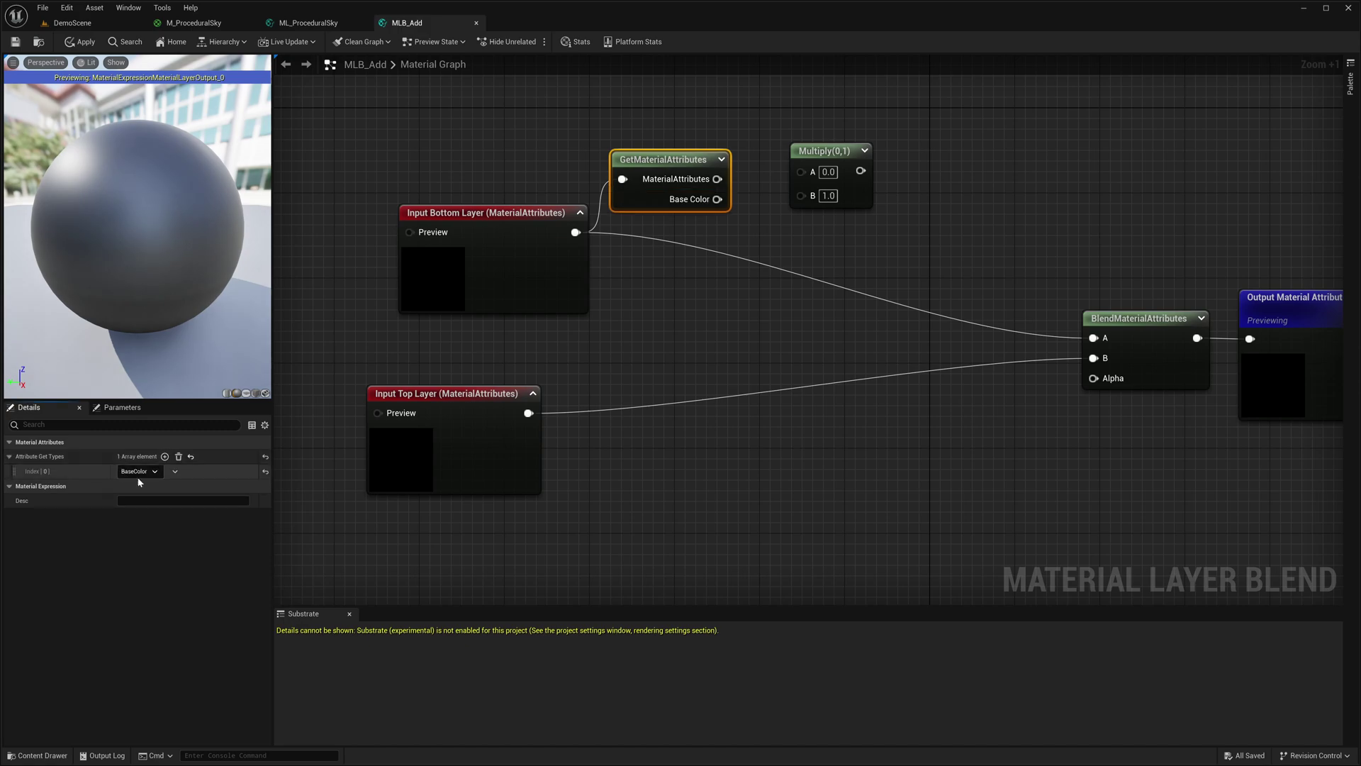
{"action": "left_click", "coordinate": [139, 472]}
{"action": "left_click", "coordinate": [141, 564]}
{"action": "left_click_drag", "start_coordinate": [822, 151], "coordinate": [867, 170]}
{"action": "left_click_drag", "start_coordinate": [464, 273], "coordinate": [390, 263]}
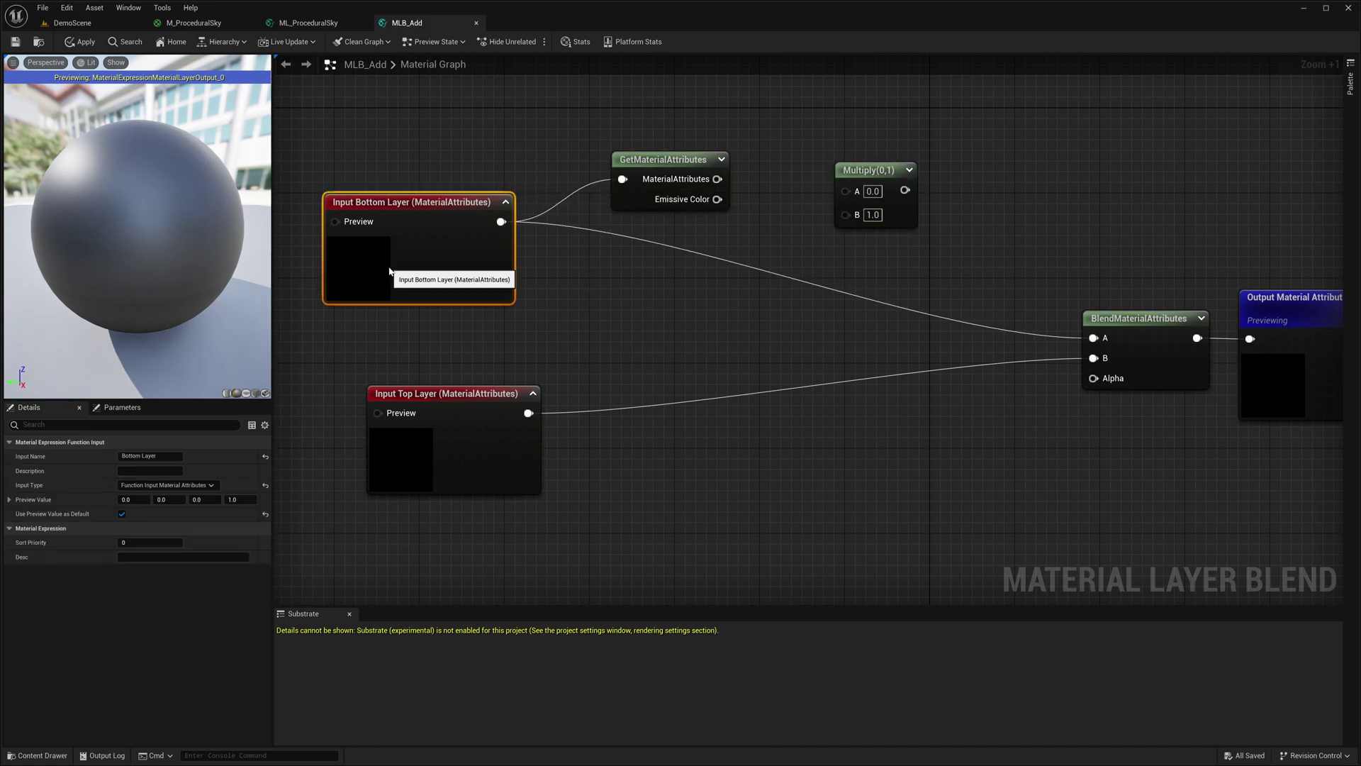
{"action": "key", "text": "ctrl+v"}
{"action": "left_click_drag", "start_coordinate": [612, 412], "coordinate": [537, 416]}
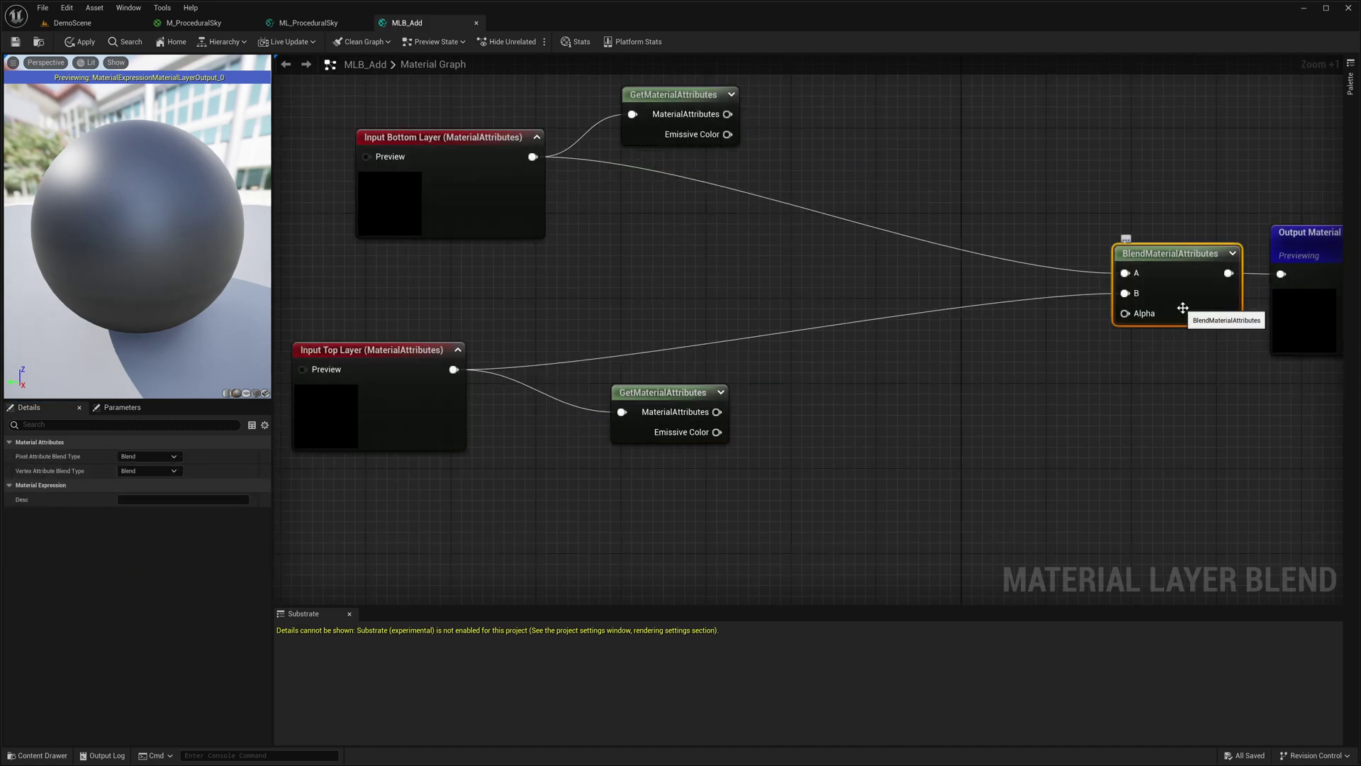
- Delete the default BlendMaterialAttributes node
{"action": "right_click_drag", "start_coordinate": [1020, 363], "coordinate": [936, 395]}
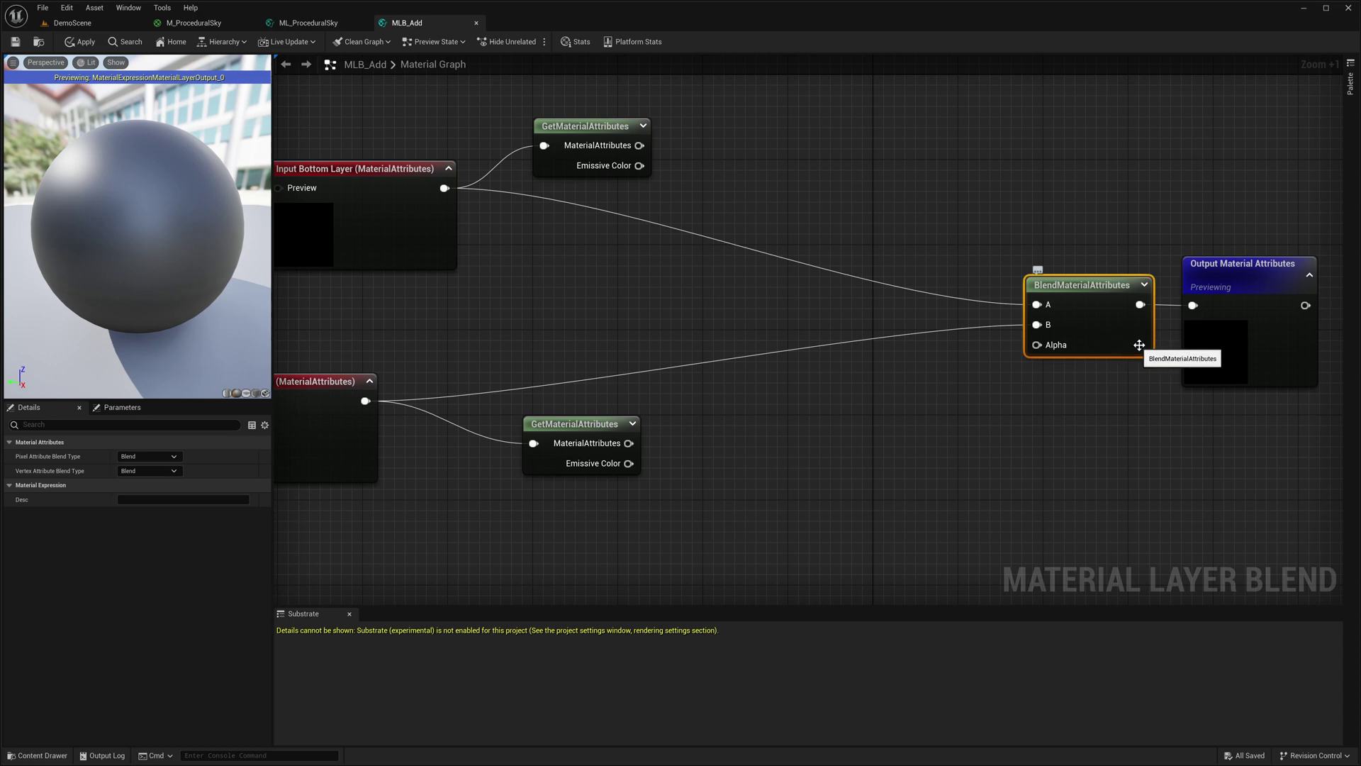
{"action": "key", "text": "Delete"}
{"action": "left_click_drag", "start_coordinate": [1193, 305], "coordinate": [1021, 320]}
- Add a SetMaterialAttributes node on the output that writes Emissive Color
{"action": "type", "text": "set m"}
{"action": "left_click", "coordinate": [1054, 349]}
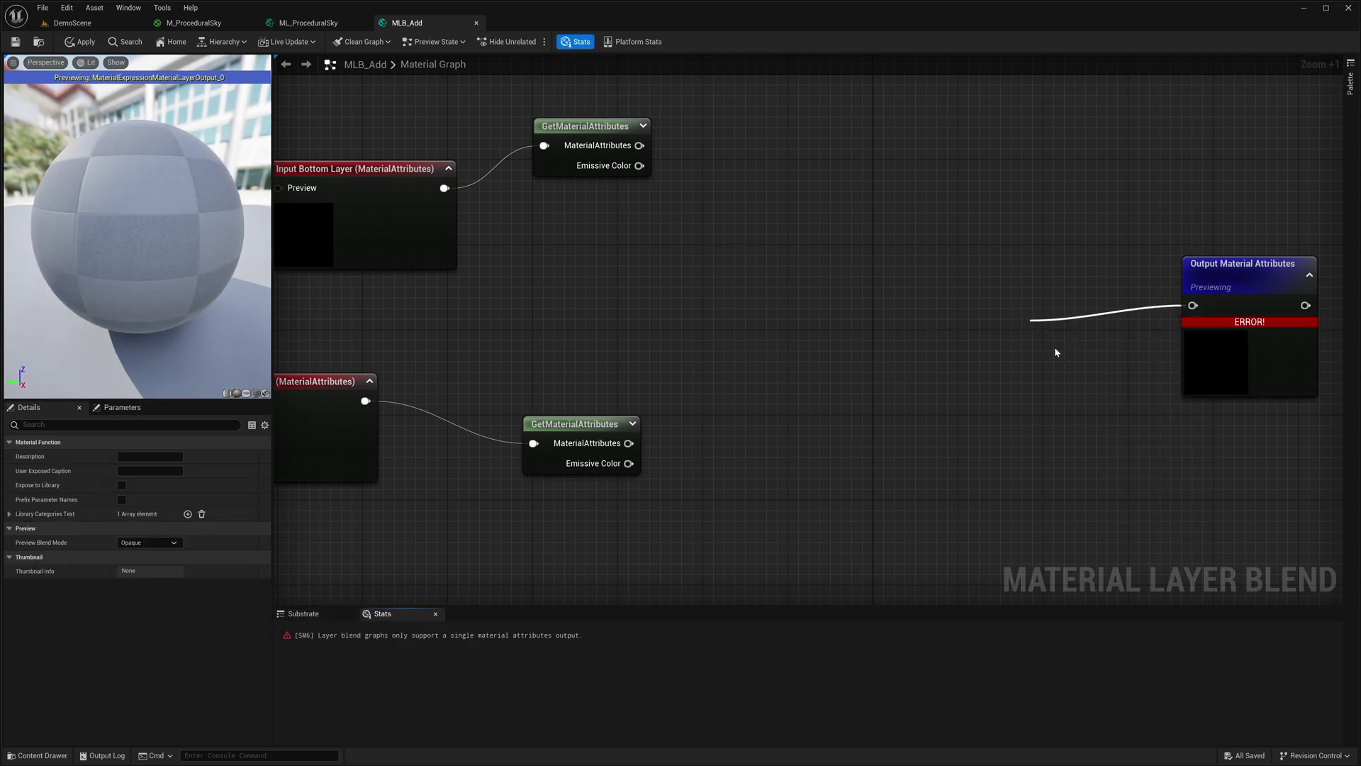
{"action": "left_click", "coordinate": [164, 457]}
{"action": "left_click", "coordinate": [139, 471]}
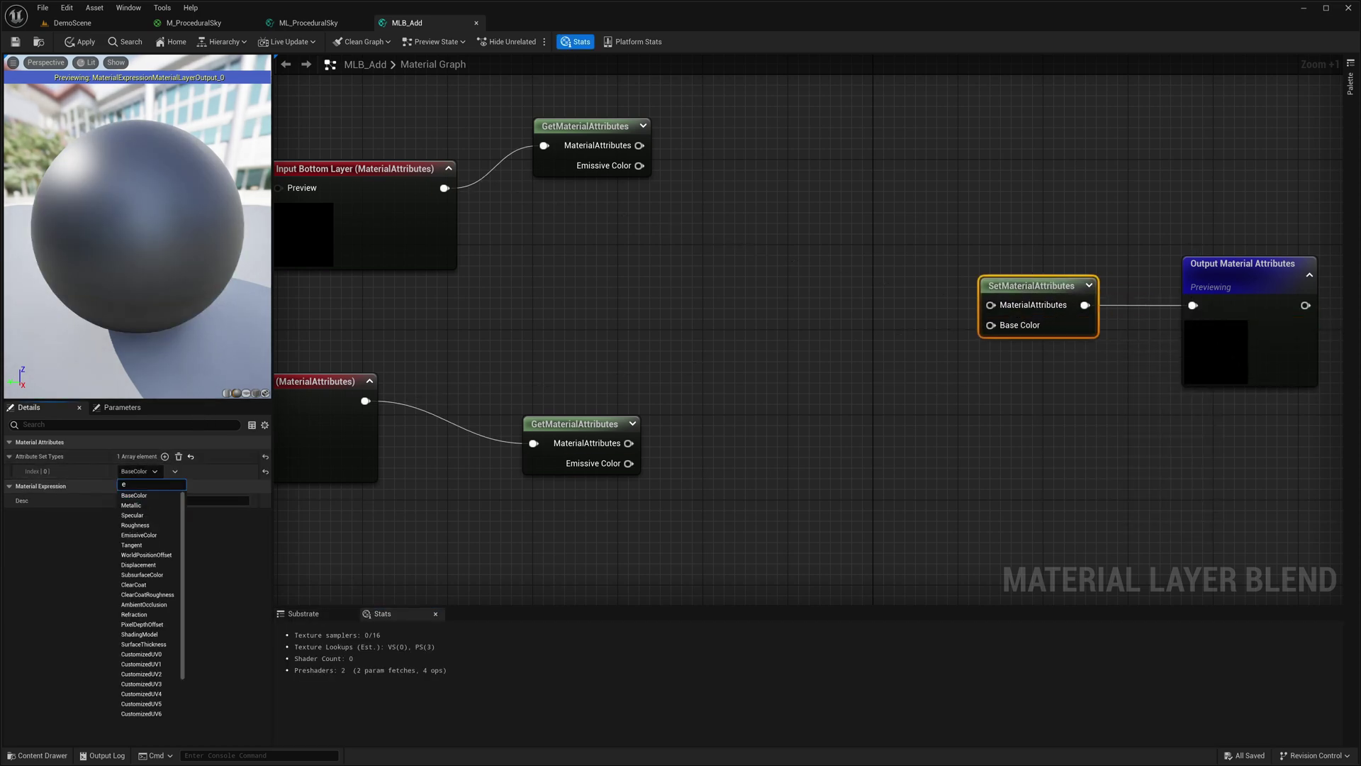
{"action": "type", "text": "emis"}
{"action": "left_click", "coordinate": [141, 498]}
{"action": "left_click", "coordinate": [715, 380]}
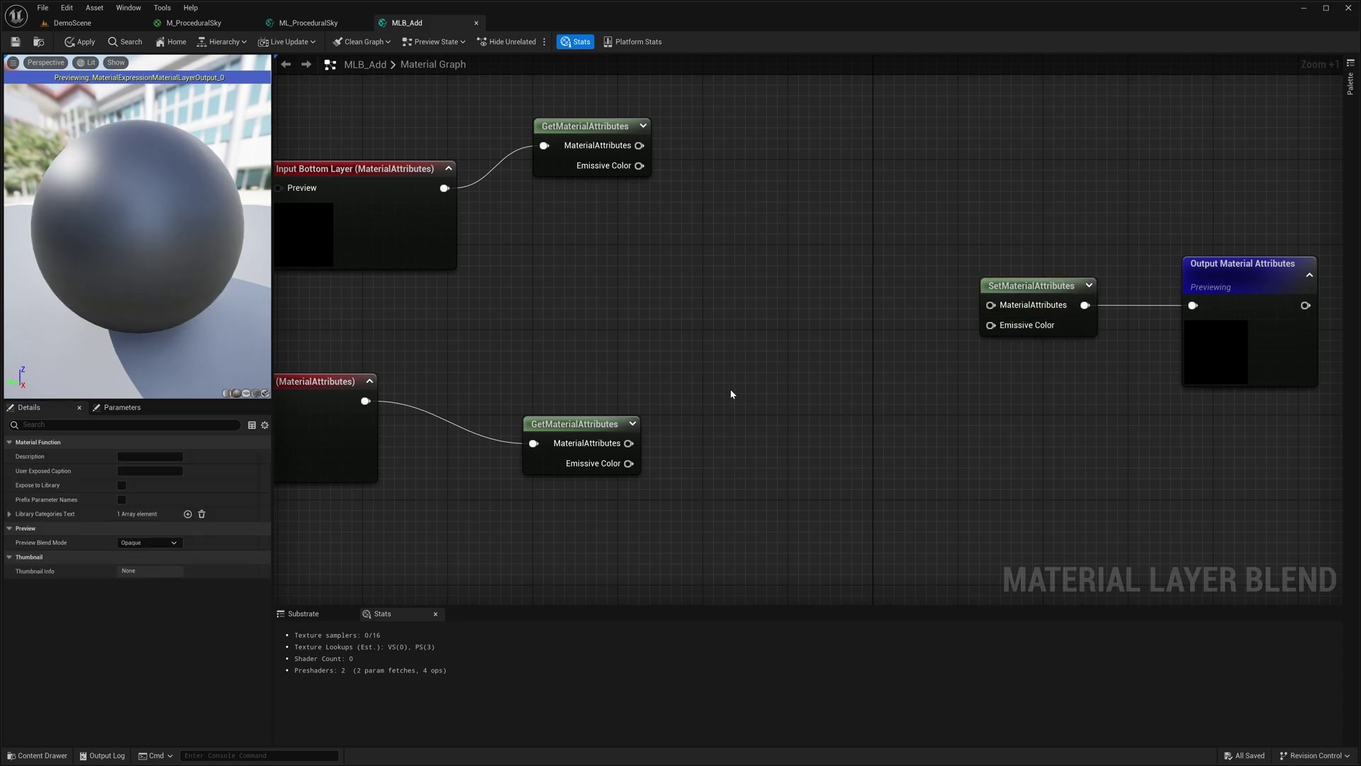
- Sum the bottom and top layers' Emissive Color with an Add node
{"action": "left_click", "coordinate": [713, 289]}
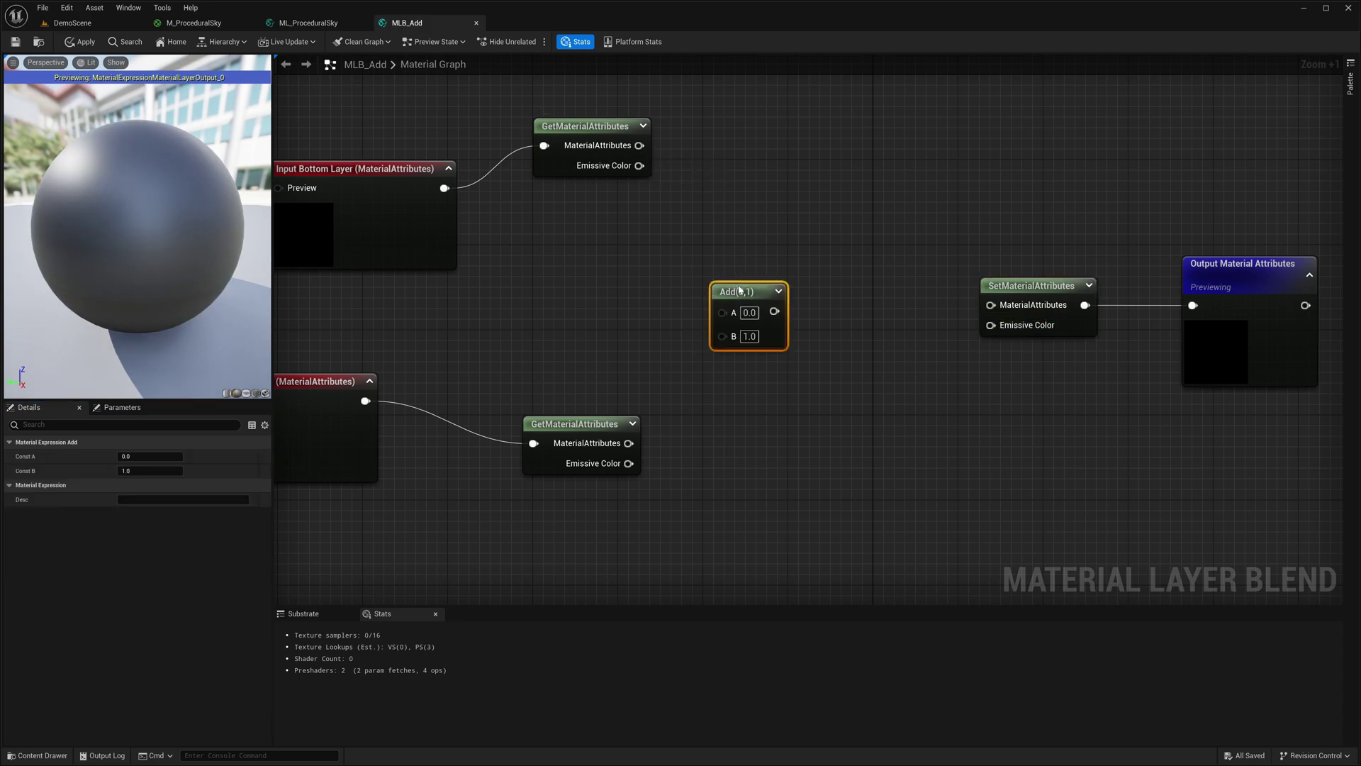
{"action": "left_click_drag", "start_coordinate": [740, 287], "coordinate": [754, 248]}
{"action": "left_click_drag", "start_coordinate": [639, 165], "coordinate": [735, 273]}
{"action": "left_click_drag", "start_coordinate": [627, 465], "coordinate": [1010, 245]}
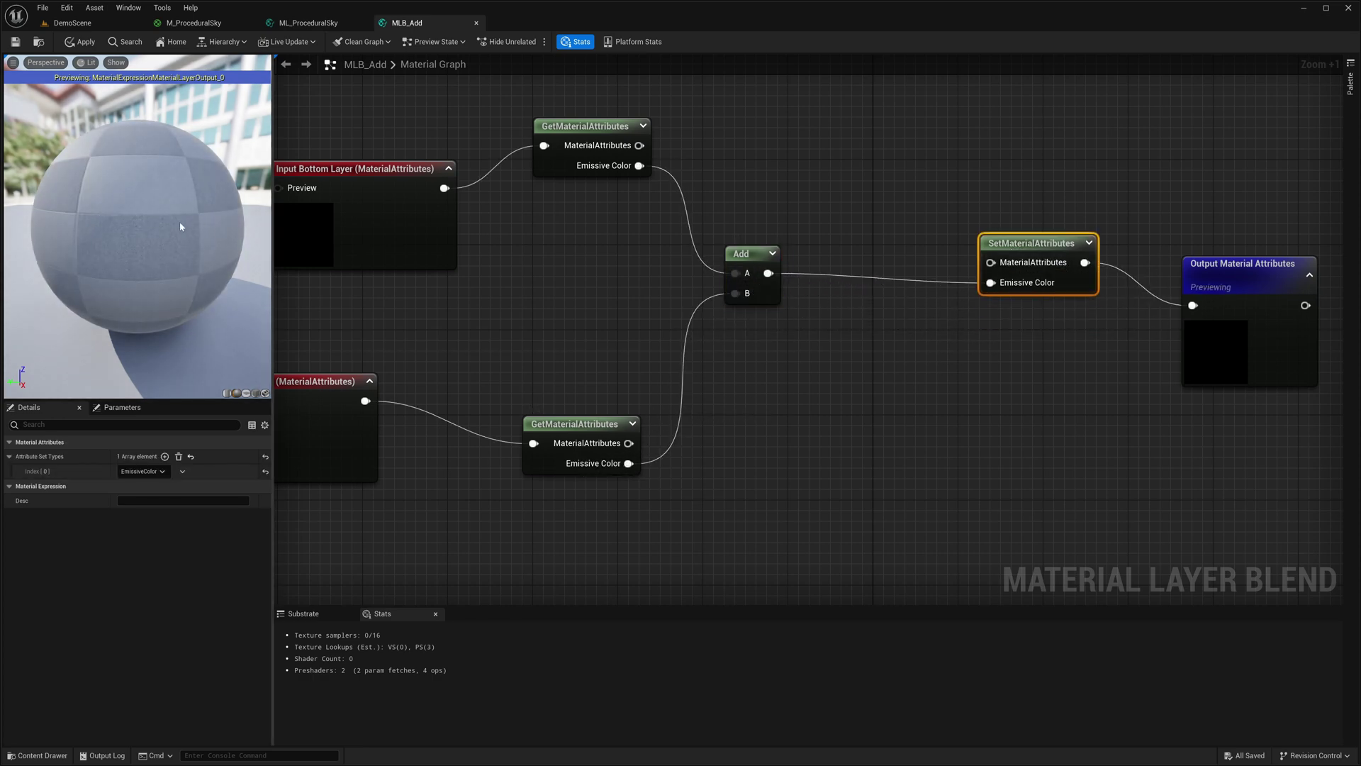
- Shift the layer inputs, GetMaterialAttributes and Add nodes left, then place a Multiply node
{"action": "right_click_drag", "start_coordinate": [355, 308], "coordinate": [591, 347]}
{"action": "left_click_drag", "start_coordinate": [504, 452], "coordinate": [566, 492]}
{"action": "left_click_drag", "start_coordinate": [373, 149], "coordinate": [425, 496]}
{"action": "left_click_drag", "start_coordinate": [812, 463], "coordinate": [737, 452]}
{"action": "left_click_drag", "start_coordinate": [978, 293], "coordinate": [967, 293]}
{"action": "left_click_drag", "start_coordinate": [869, 196], "coordinate": [762, 197]}
{"action": "right_click_drag", "start_coordinate": [762, 196], "coordinate": [676, 242]}
{"action": "left_click", "coordinate": [922, 339]}
- Multiply the bottom layer's Emissive Color by a new BaseScale scalar parameter defaulting to 1
{"action": "left_click", "coordinate": [764, 221]}
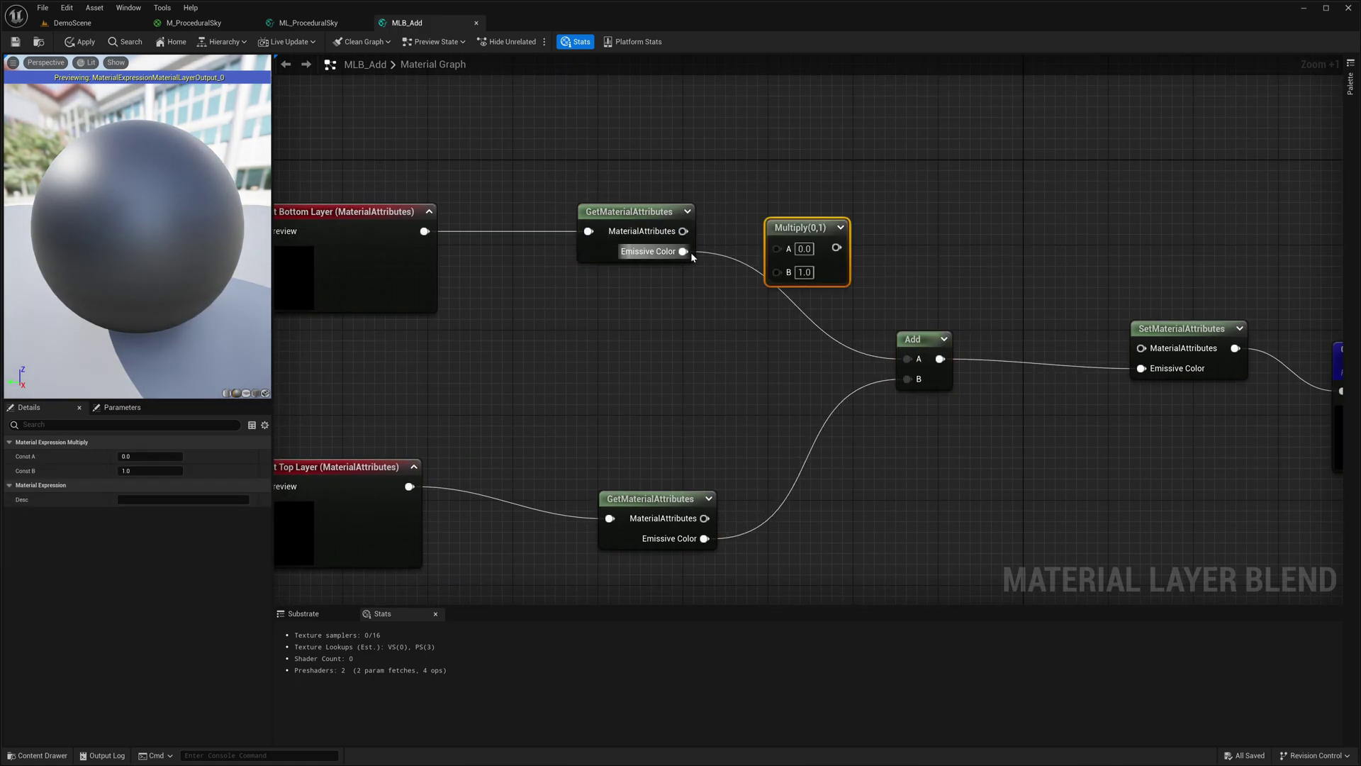
{"action": "left_click_drag", "start_coordinate": [683, 251], "coordinate": [776, 248]}
{"action": "left_click", "coordinate": [621, 315]}
{"action": "right_click", "coordinate": [640, 330]}
{"action": "left_click", "coordinate": [658, 368]}
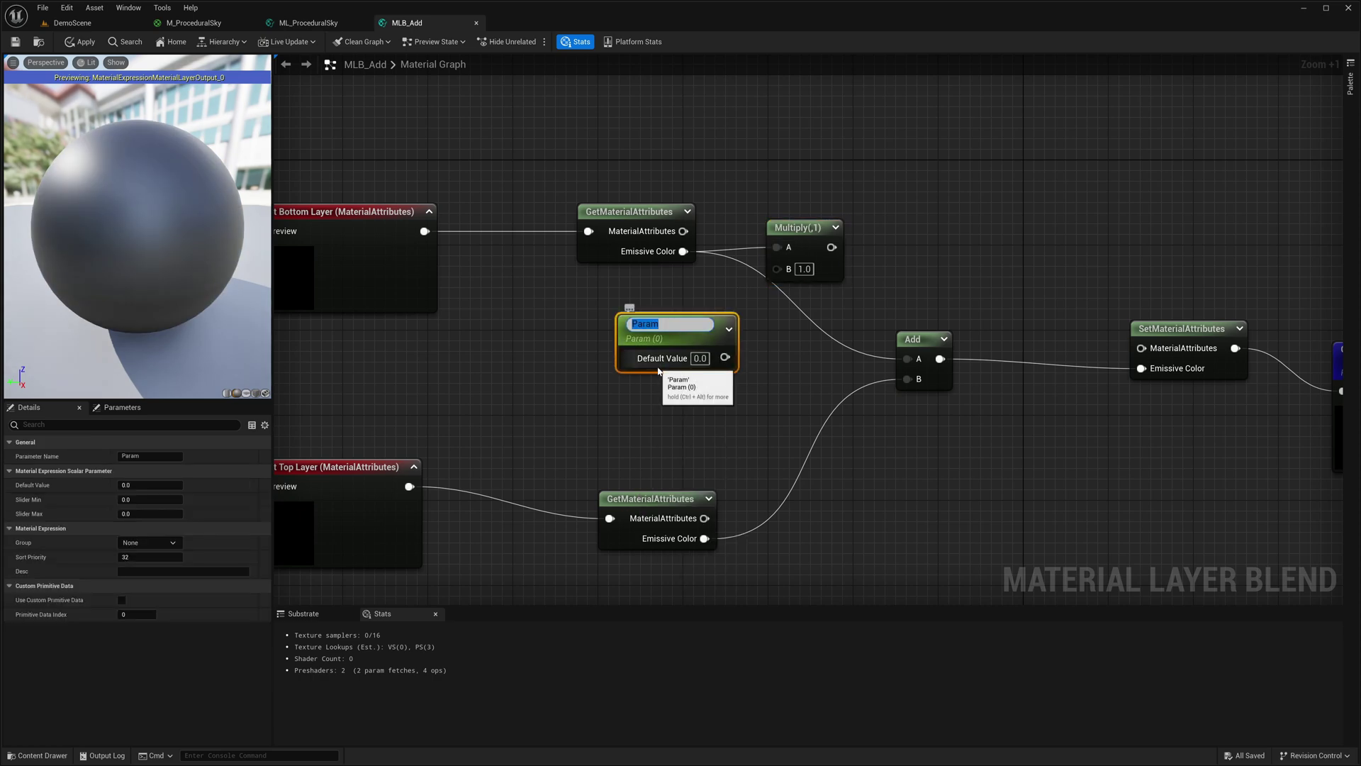
{"action": "type", "text": "BaseScale"}
{"action": "key", "text": "Return"}
{"action": "left_click", "coordinate": [700, 353]}
{"action": "type", "text": "1"}
{"action": "key", "text": "Return"}
{"action": "left_click_drag", "start_coordinate": [724, 352], "coordinate": [783, 273]}
{"action": "right_click_drag", "start_coordinate": [783, 273], "coordinate": [751, 180]}
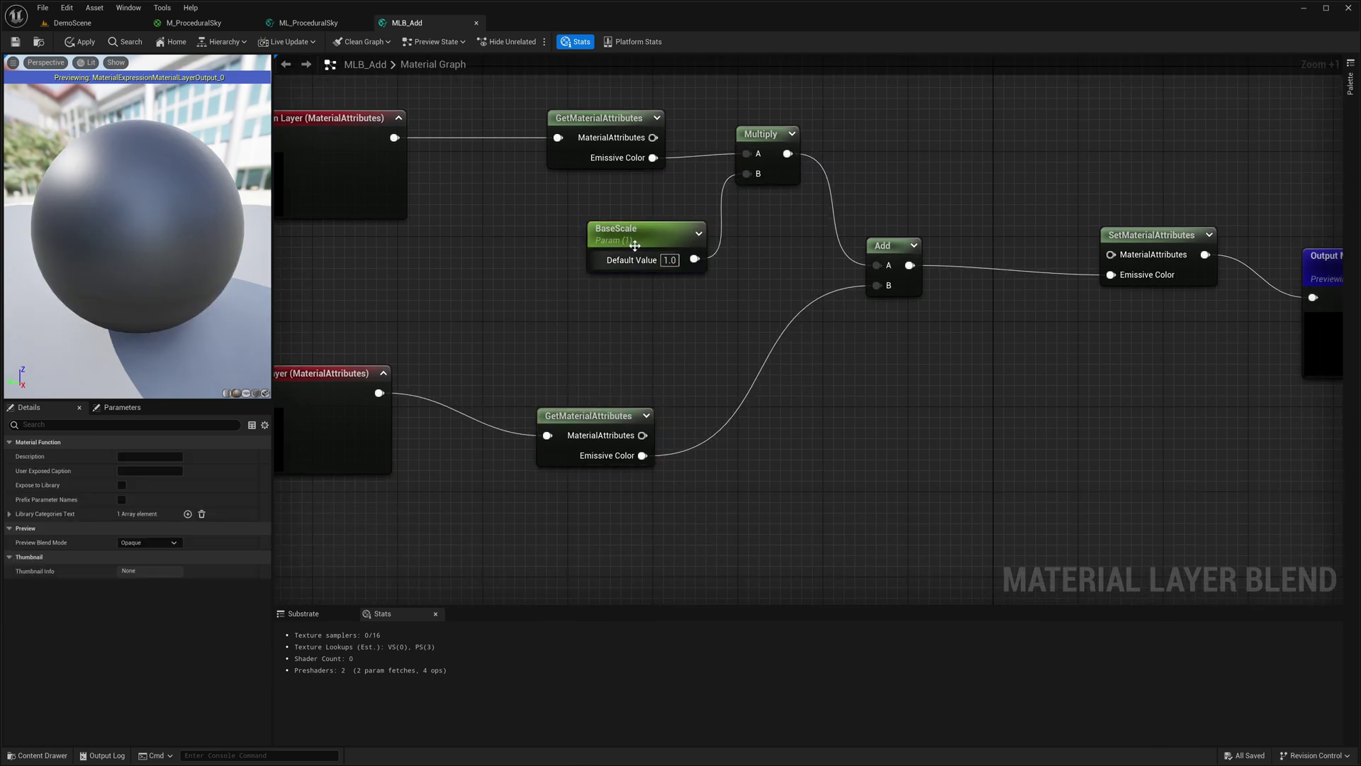
- Duplicate it as TopScale, multiply the top layer's Emissive Color, and feed Add's B
{"action": "key", "text": "ctrl+d"}
{"action": "left_click", "coordinate": [149, 455]}
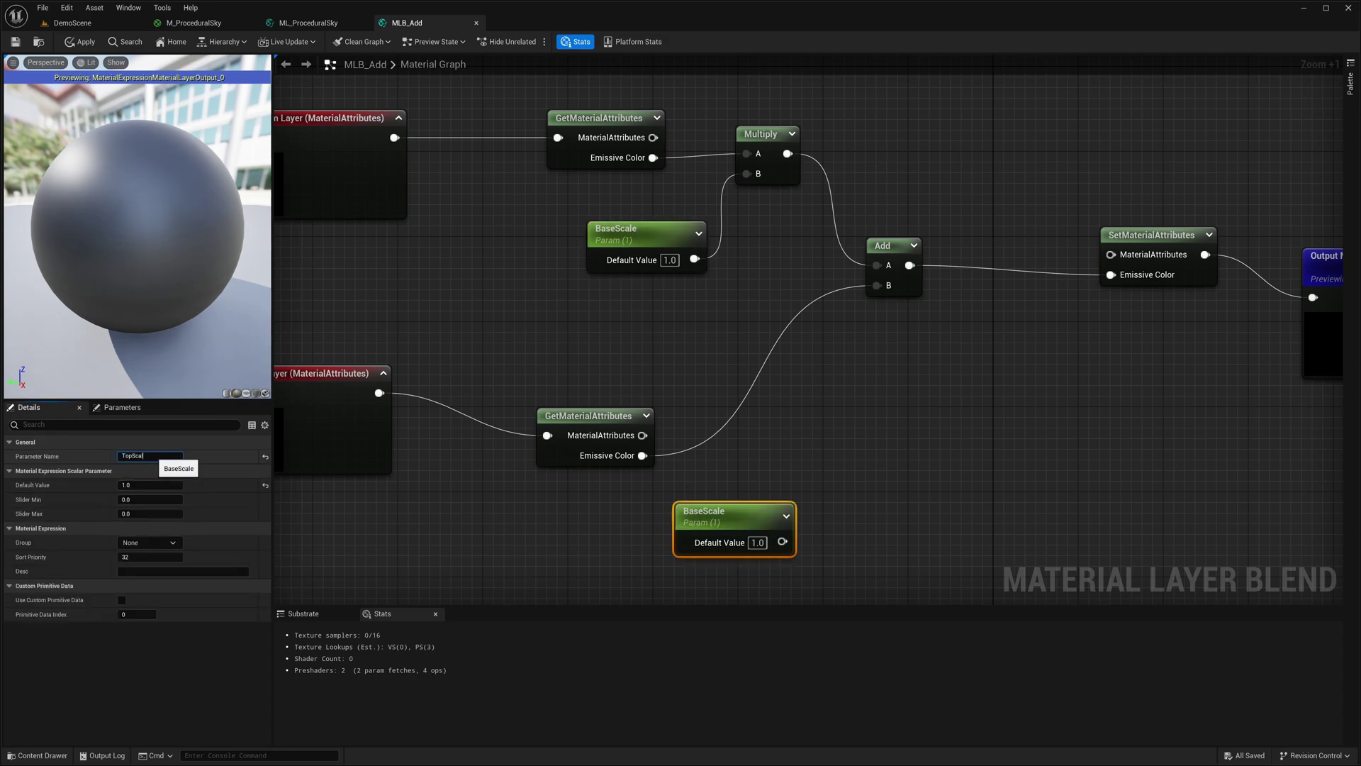
{"action": "type", "text": "TopScale"}
{"action": "key", "text": "Return"}
{"action": "left_click_drag", "start_coordinate": [709, 514], "coordinate": [560, 514]}
{"action": "left_click", "coordinate": [712, 486]}
{"action": "left_click_drag", "start_coordinate": [642, 455], "coordinate": [725, 514]}
{"action": "left_click_drag", "start_coordinate": [634, 541], "coordinate": [725, 534]}
{"action": "left_click_drag", "start_coordinate": [774, 507], "coordinate": [877, 285]}
{"action": "right_click_drag", "start_coordinate": [1035, 206], "coordinate": [783, 218]}
- Move the output nodes and add a reroute knot on the MaterialAttributes wire
{"action": "left_click_drag", "start_coordinate": [784, 202], "coordinate": [1204, 326]}
{"action": "left_click", "coordinate": [1173, 347]}
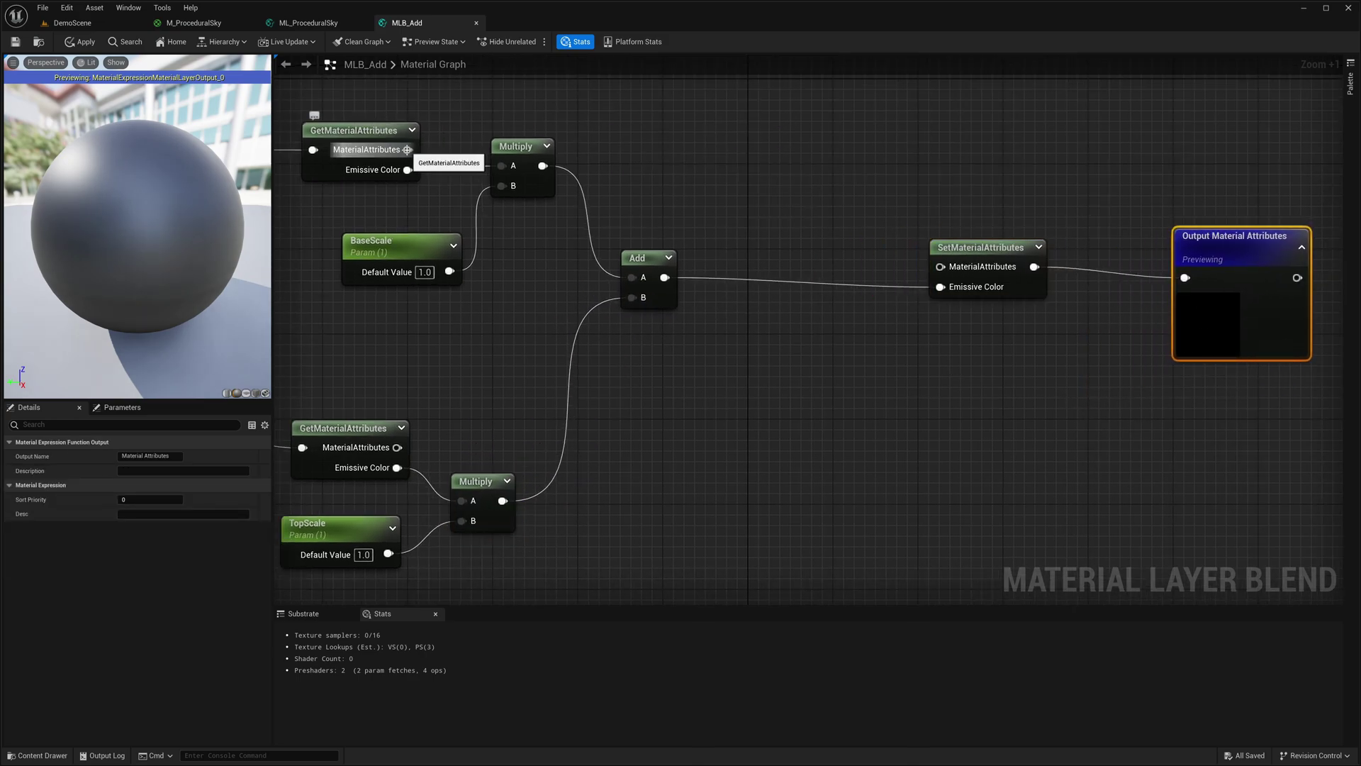
{"action": "left_click_drag", "start_coordinate": [408, 150], "coordinate": [912, 267]}
{"action": "left_click", "coordinate": [760, 152]}
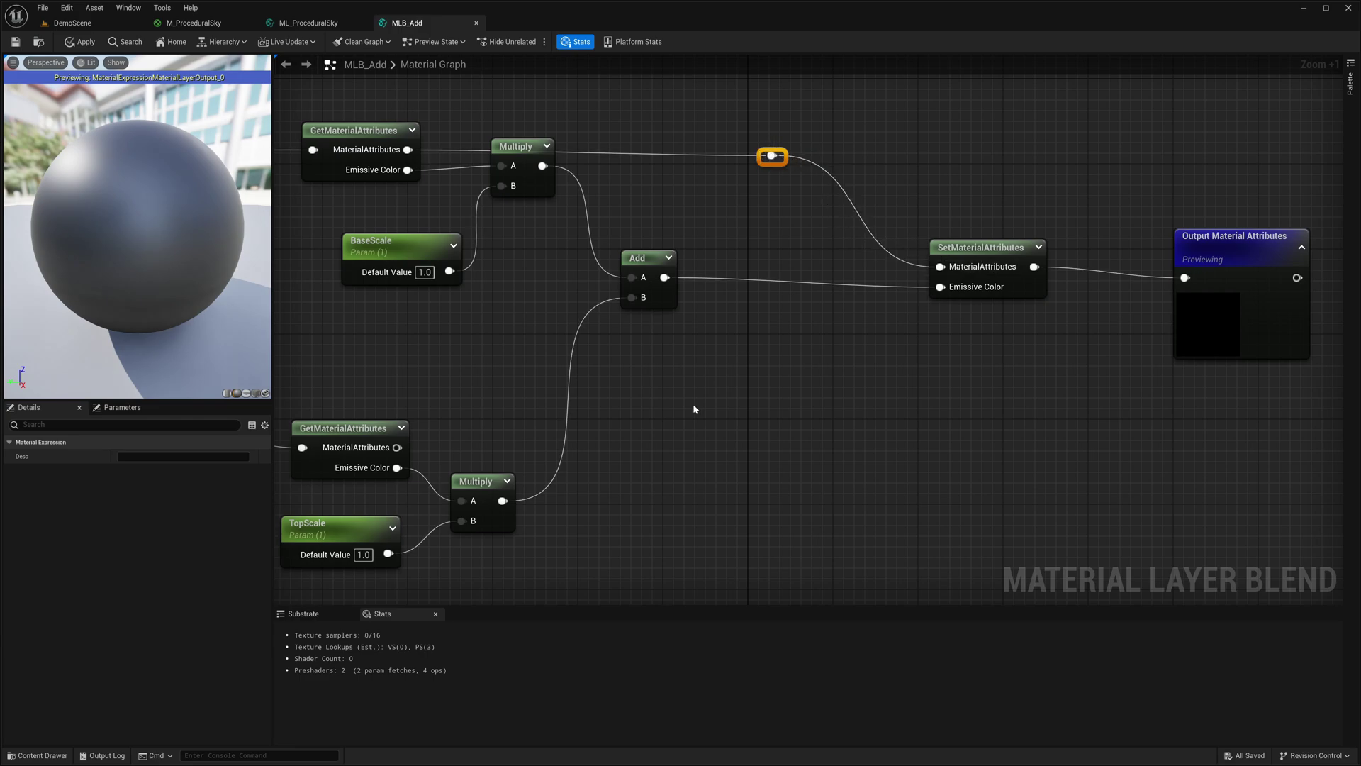
{"action": "scroll", "coordinate": [651, 318], "scroll_direction": "down", "scroll_amount": 2}
{"action": "left_click_drag", "start_coordinate": [545, 182], "coordinate": [541, 212]}
{"action": "left_click_drag", "start_coordinate": [432, 258], "coordinate": [401, 270]}
{"action": "left_click", "coordinate": [641, 272]}
- Multiply the Add result by a new OverallScale parameter (default 1) into Emissive Color
{"action": "left_click", "coordinate": [716, 354]}
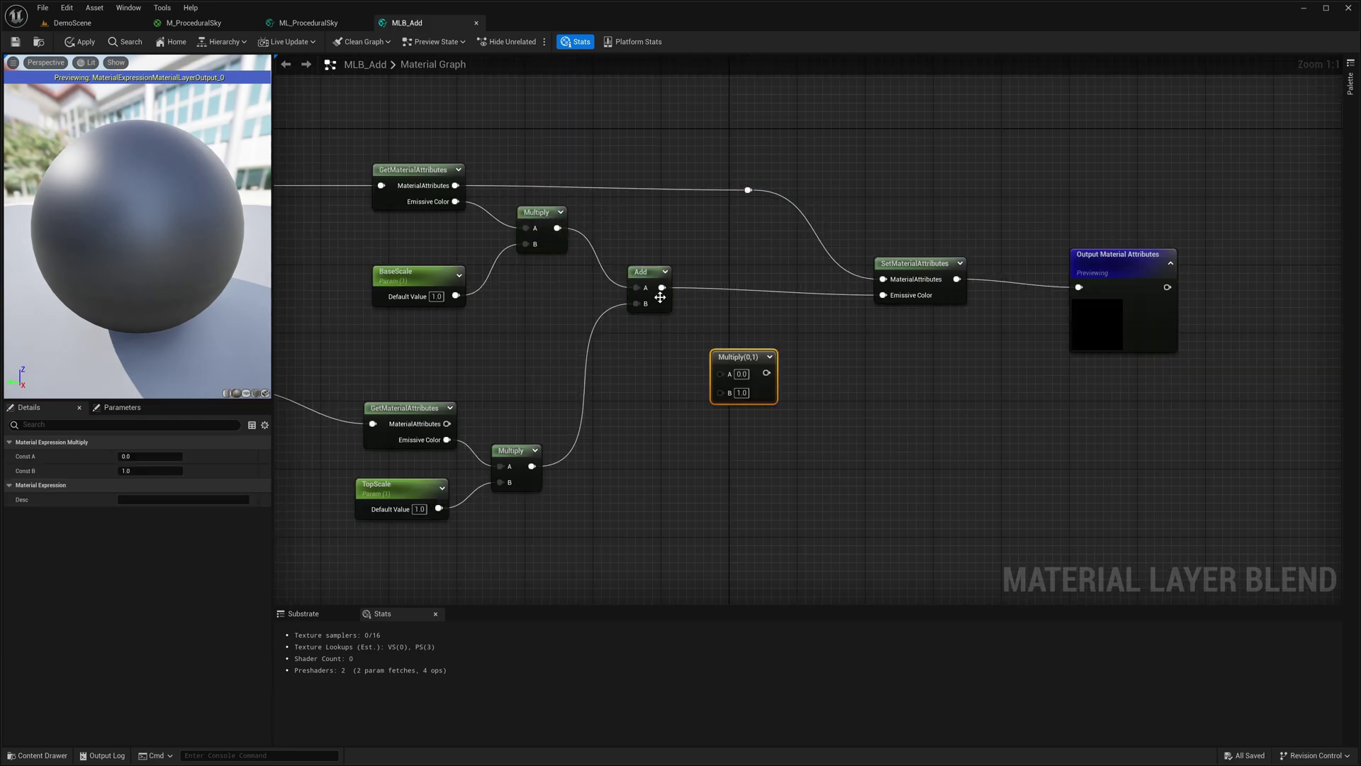
{"action": "left_click_drag", "start_coordinate": [661, 287], "coordinate": [729, 375]}
{"action": "left_click", "coordinate": [582, 469]}
{"action": "type", "text": "O"}
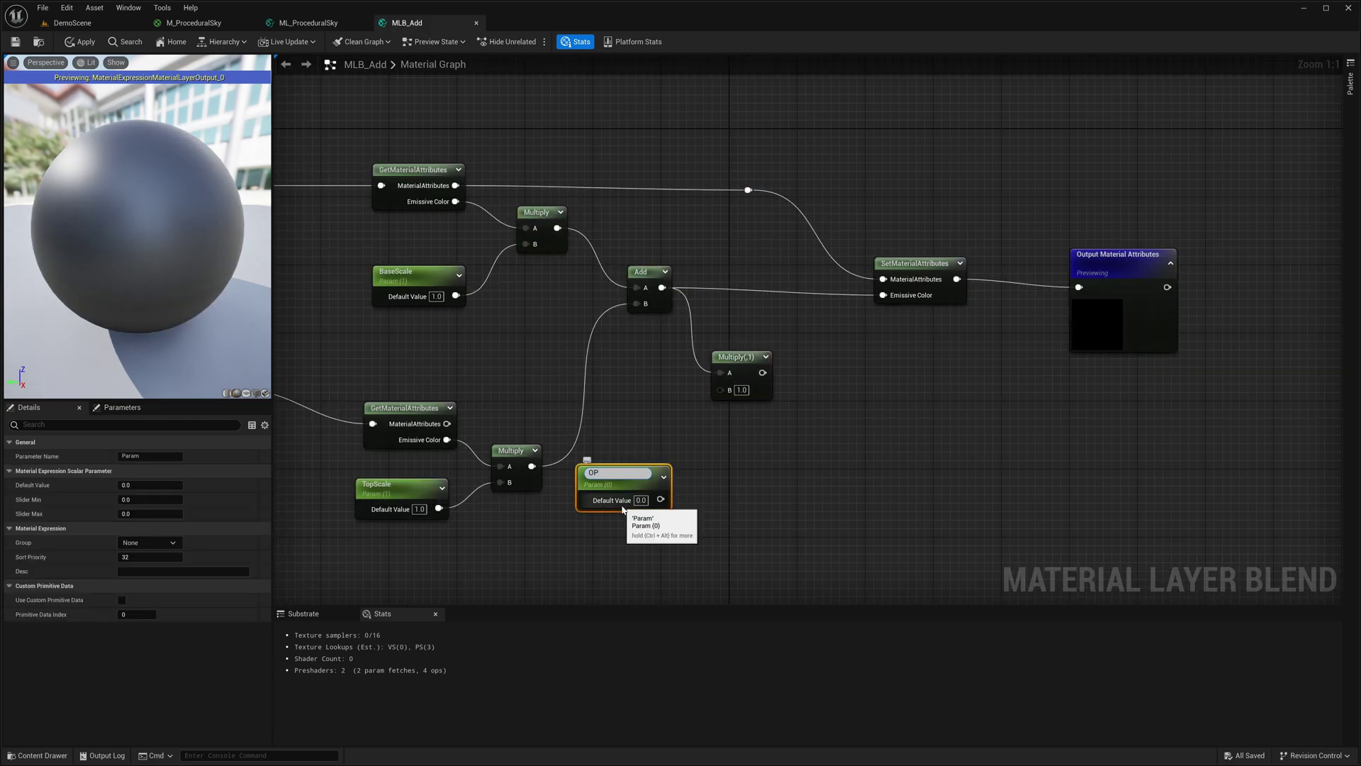
{"action": "type", "text": "verallScael"}
{"action": "key", "text": "BackSpace"}
{"action": "key", "text": "BackSpace"}
{"action": "type", "text": "le"}
{"action": "key", "text": "Return"}
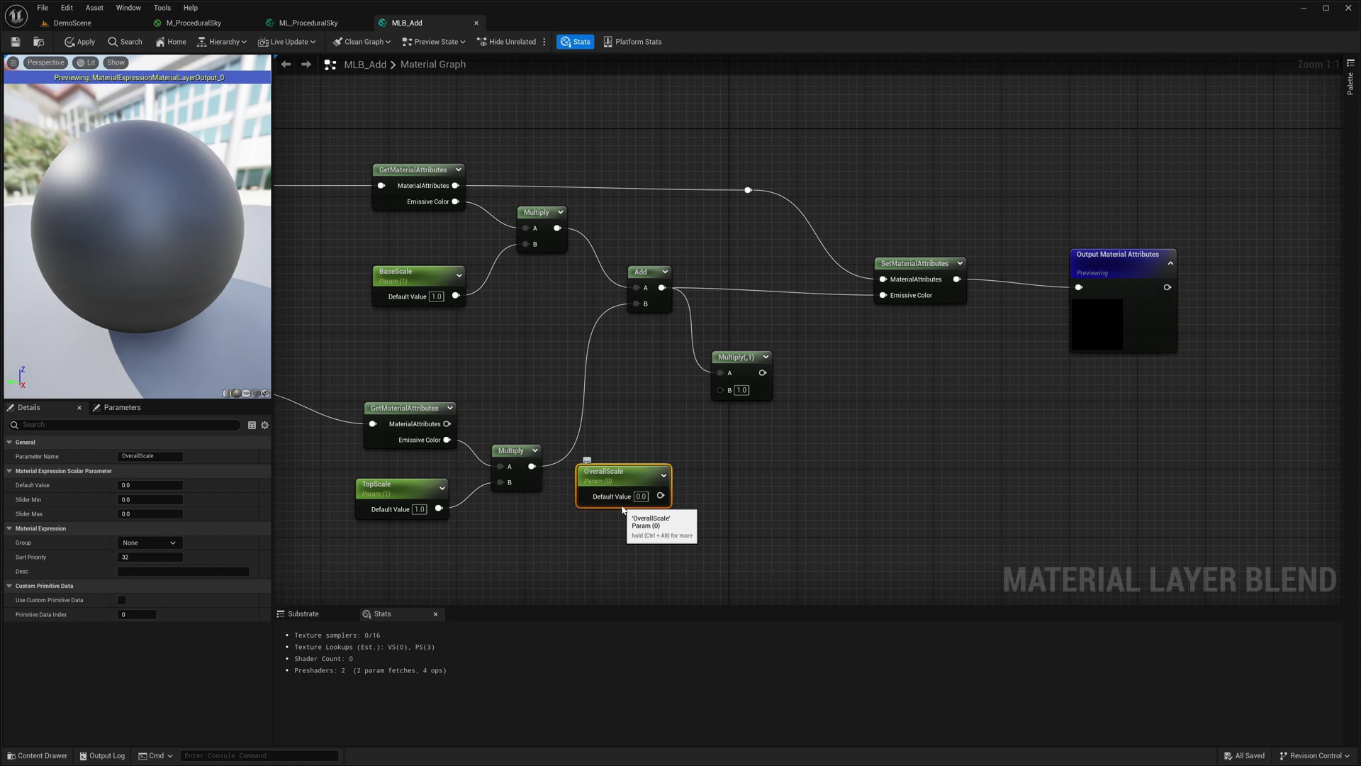
{"action": "double_click", "coordinate": [641, 497]}
{"action": "type", "text": "1"}
{"action": "key", "text": "Return"}
{"action": "left_click_drag", "start_coordinate": [661, 495], "coordinate": [720, 390]}
{"action": "left_click_drag", "start_coordinate": [762, 372], "coordinate": [883, 295]}
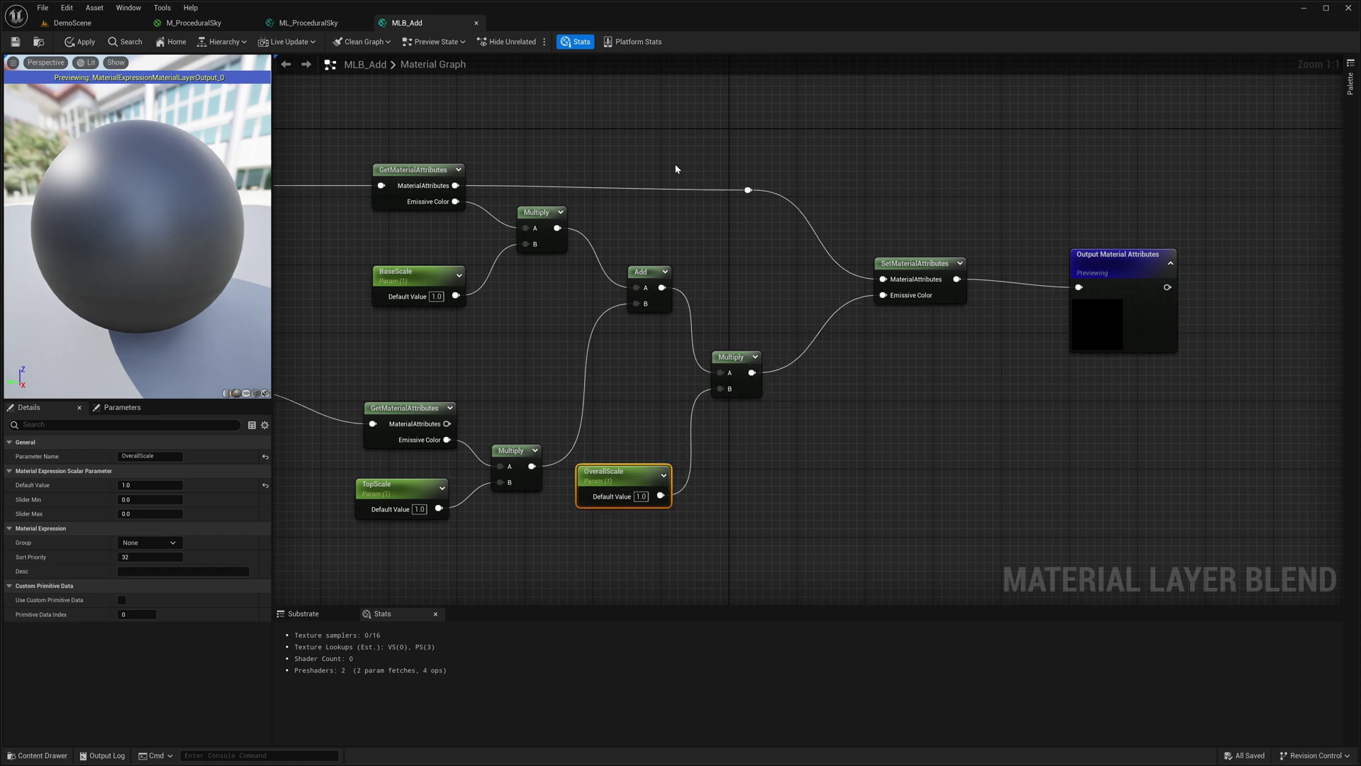
{"action": "right_click_drag", "start_coordinate": [645, 363], "coordinate": [738, 346]}
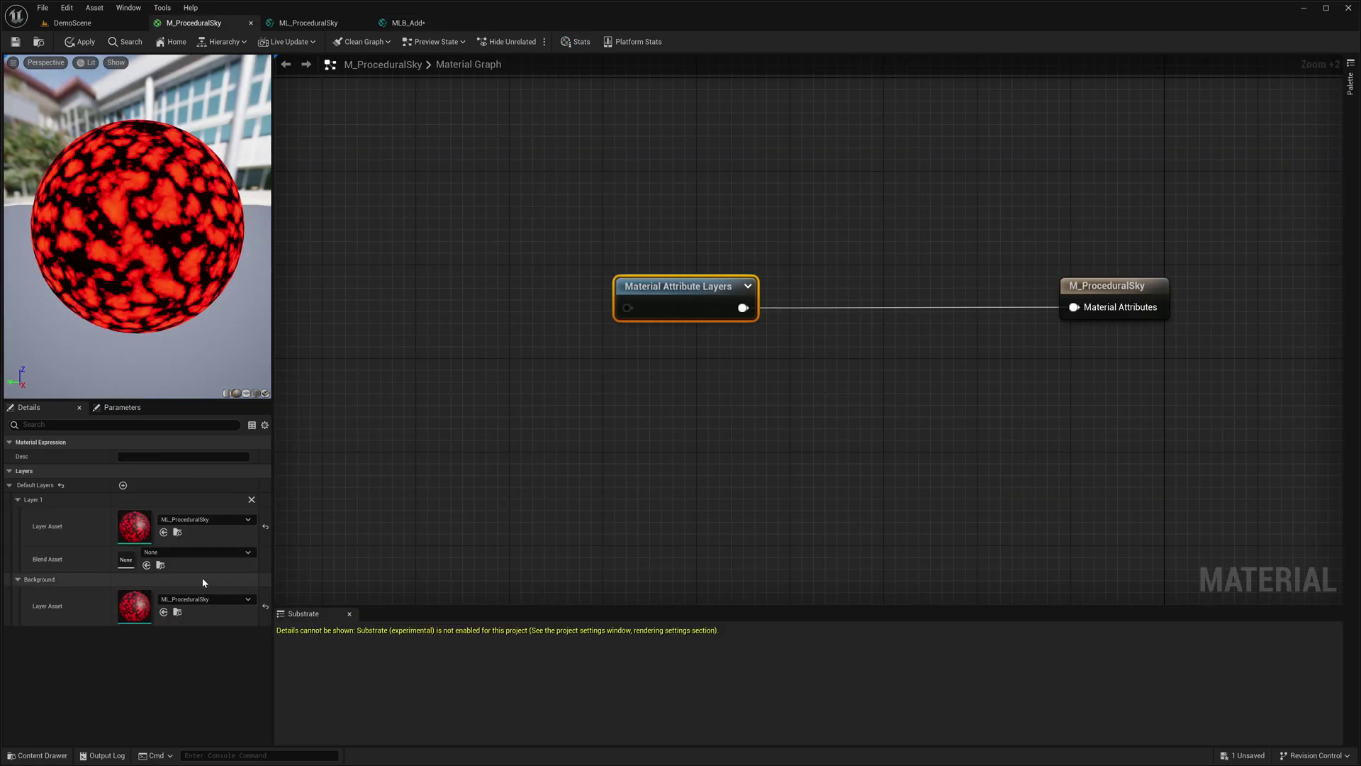
- Set Layer 1's Blend Asset to MLB_Add
{"action": "left_click", "coordinate": [216, 552]}
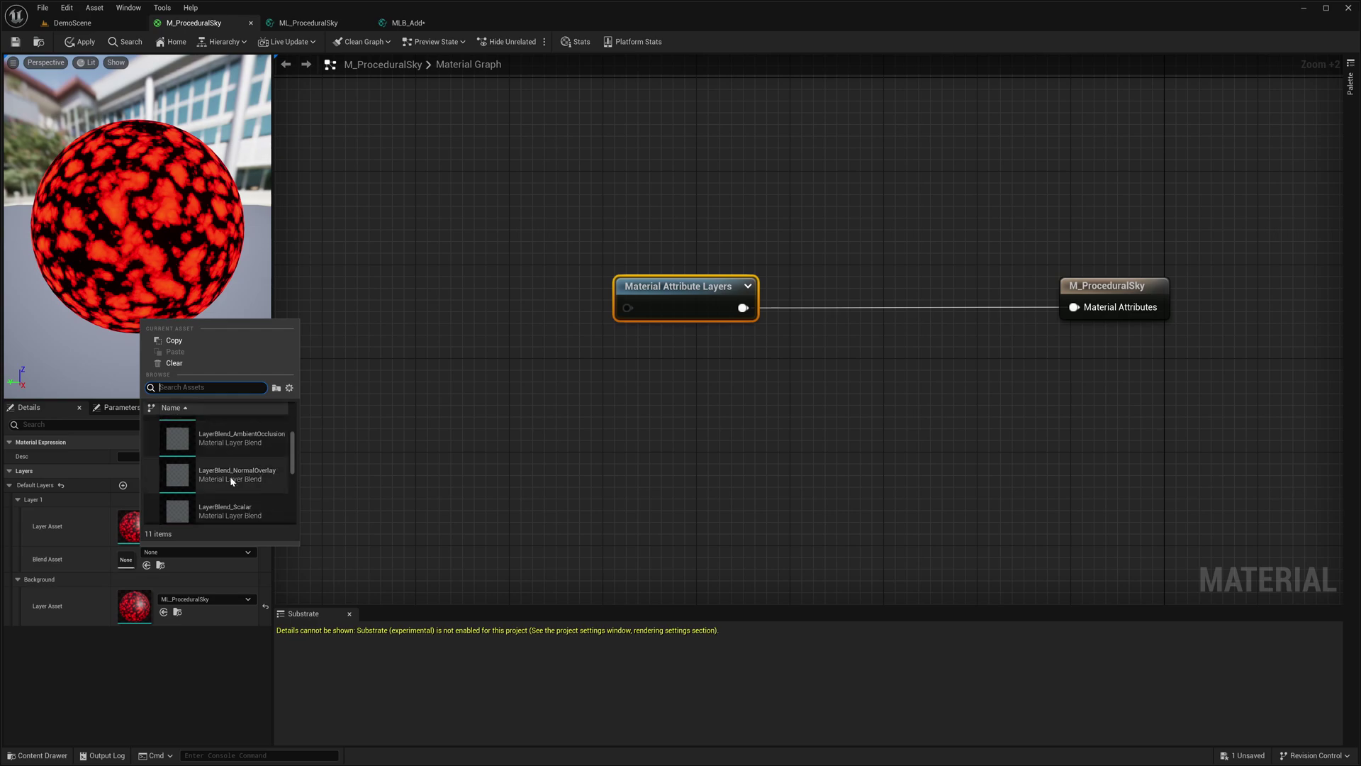
{"action": "scroll", "coordinate": [228, 480], "scroll_direction": "down", "scroll_amount": 5}
{"action": "left_click", "coordinate": [253, 515]}
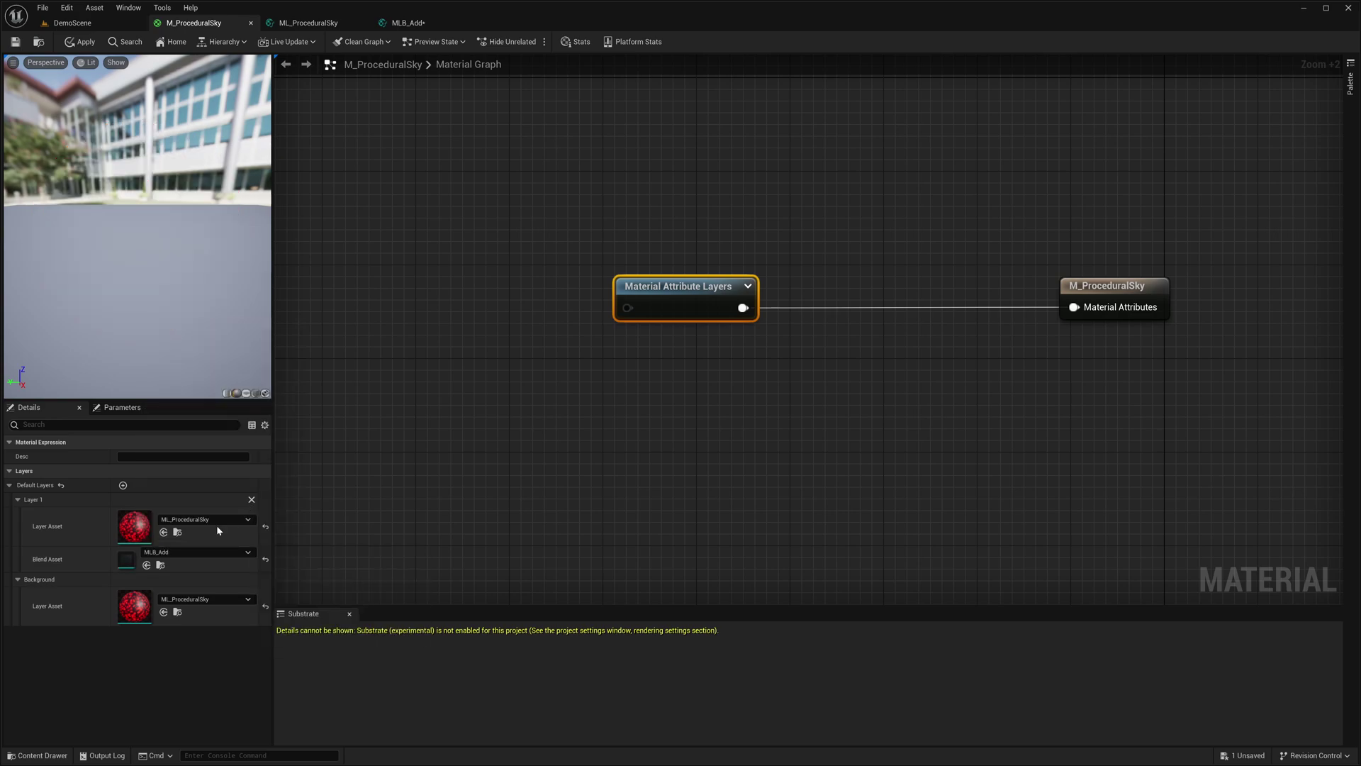
- Show Layer Parameters, expand both layers' blend and layer parameters, then return to DemoScene
{"action": "left_click", "coordinate": [137, 8]}
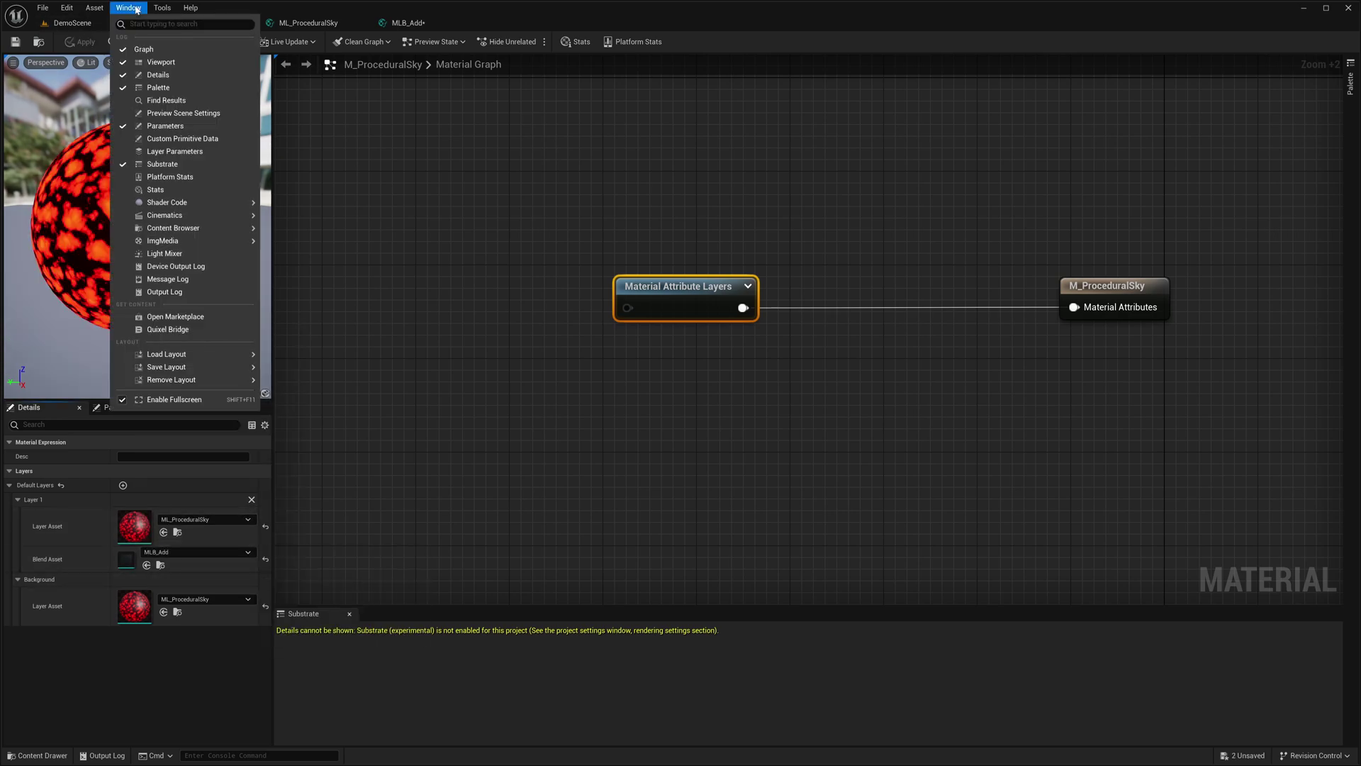
{"action": "left_click", "coordinate": [173, 151]}
{"action": "left_click", "coordinate": [11, 436]}
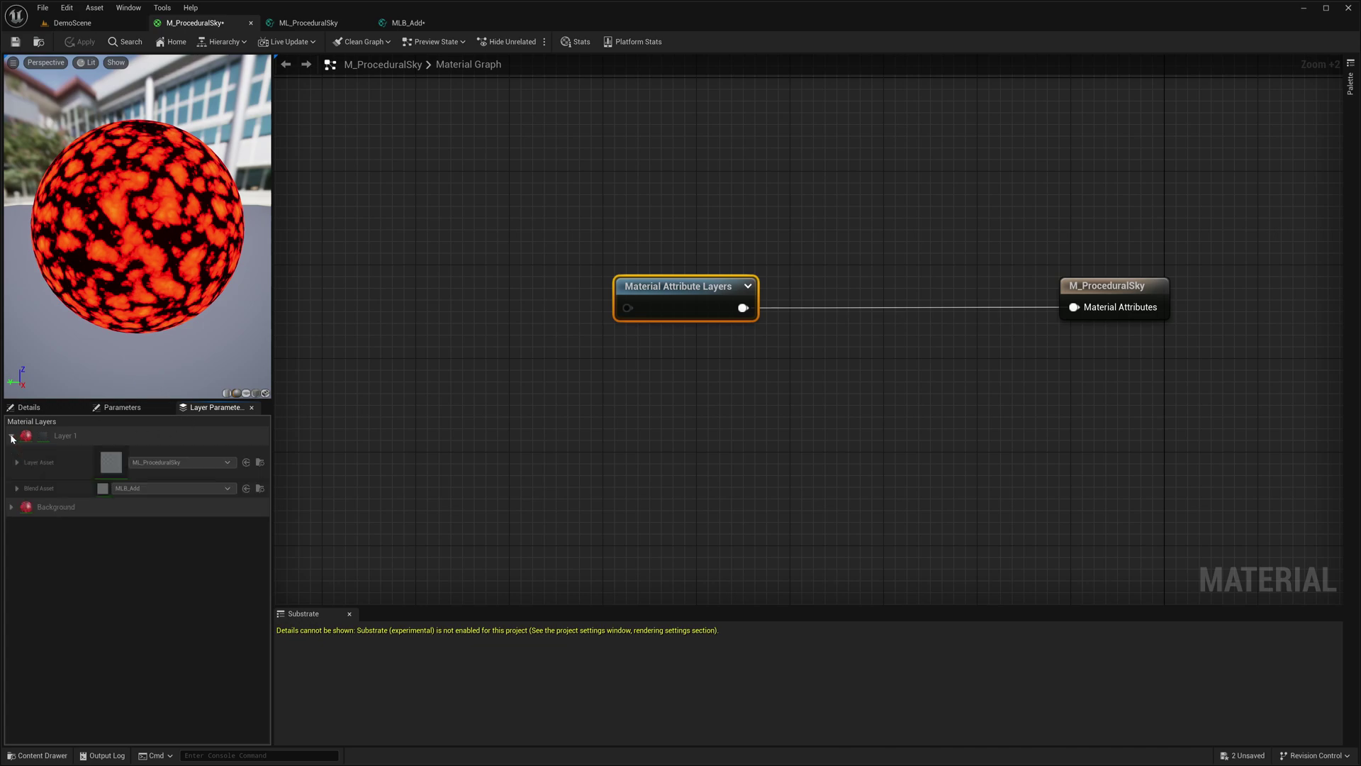
{"action": "left_click", "coordinate": [12, 507]}
{"action": "left_click", "coordinate": [17, 488]}
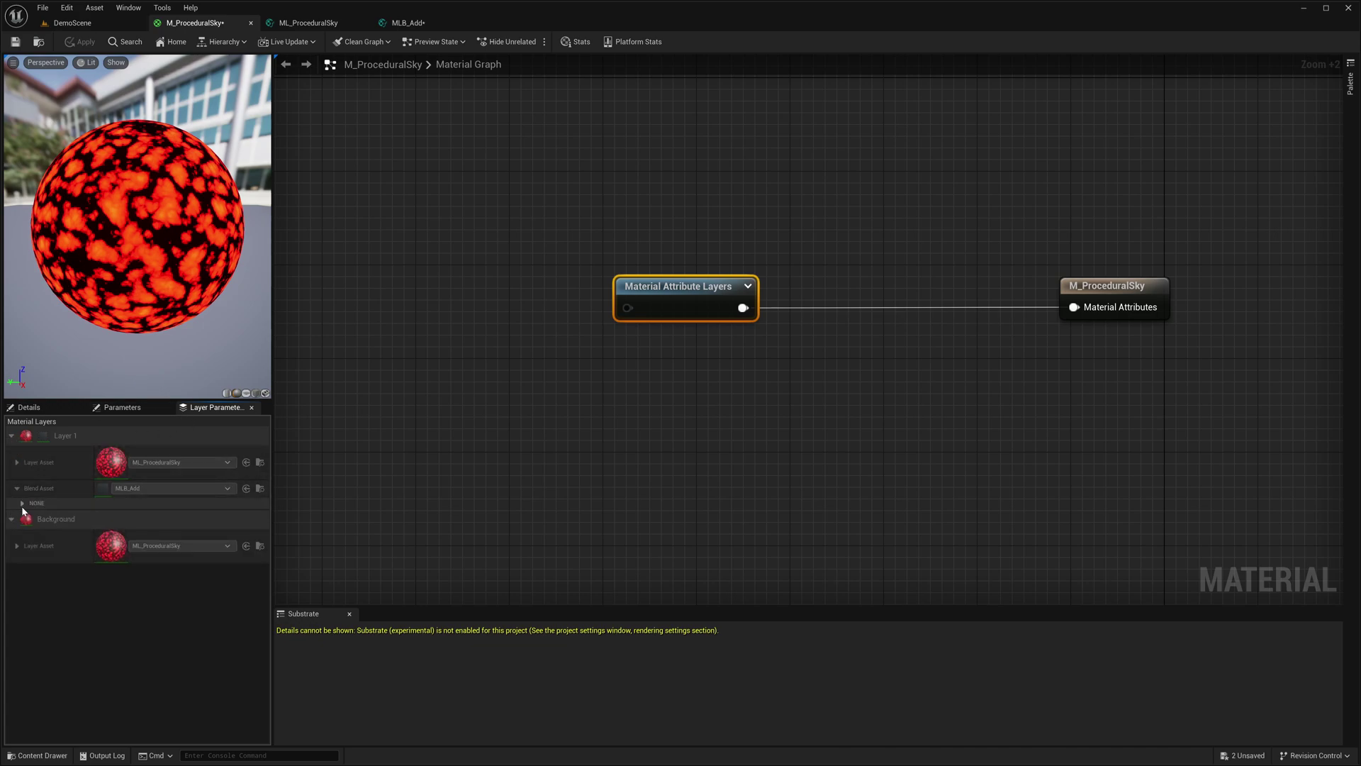
{"action": "left_click", "coordinate": [22, 504]}
{"action": "left_click", "coordinate": [16, 583]}
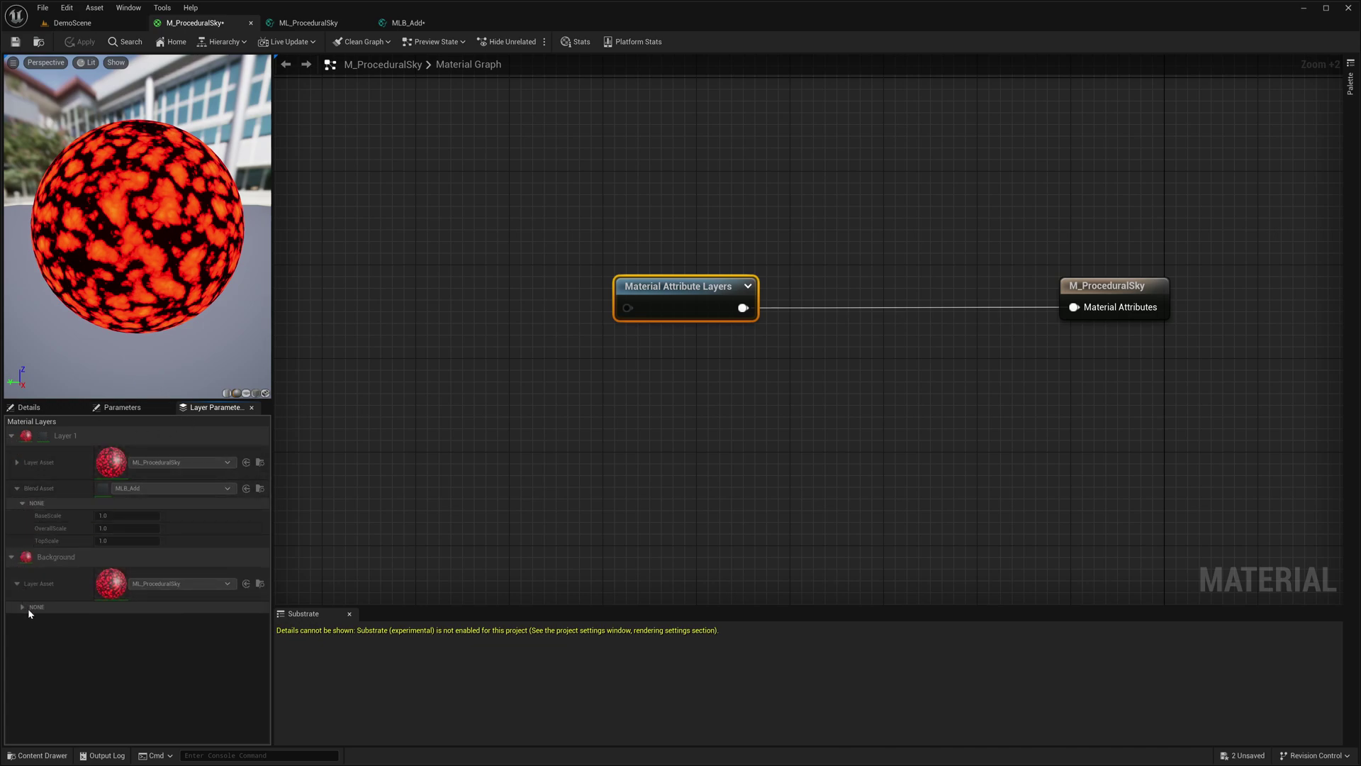
{"action": "left_click", "coordinate": [22, 607]}
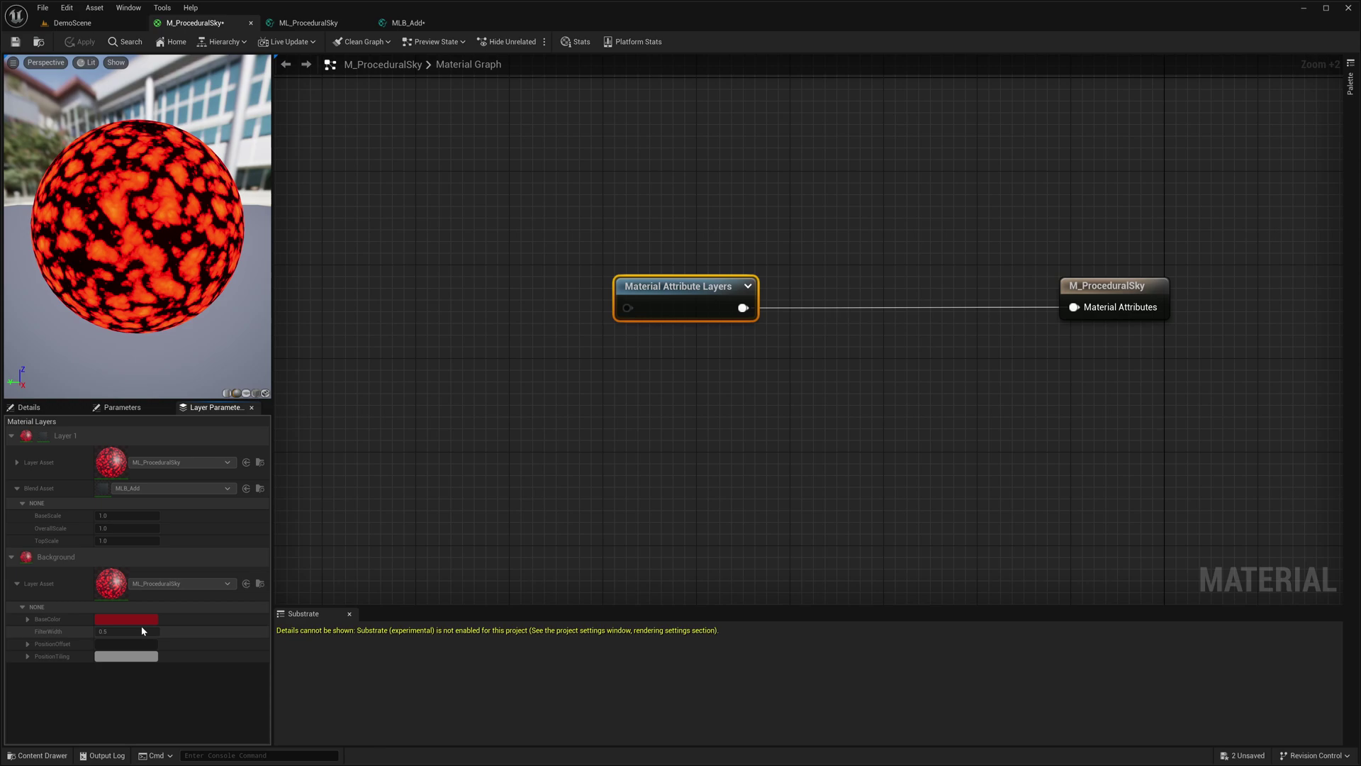
{"action": "left_click", "coordinate": [64, 24]}
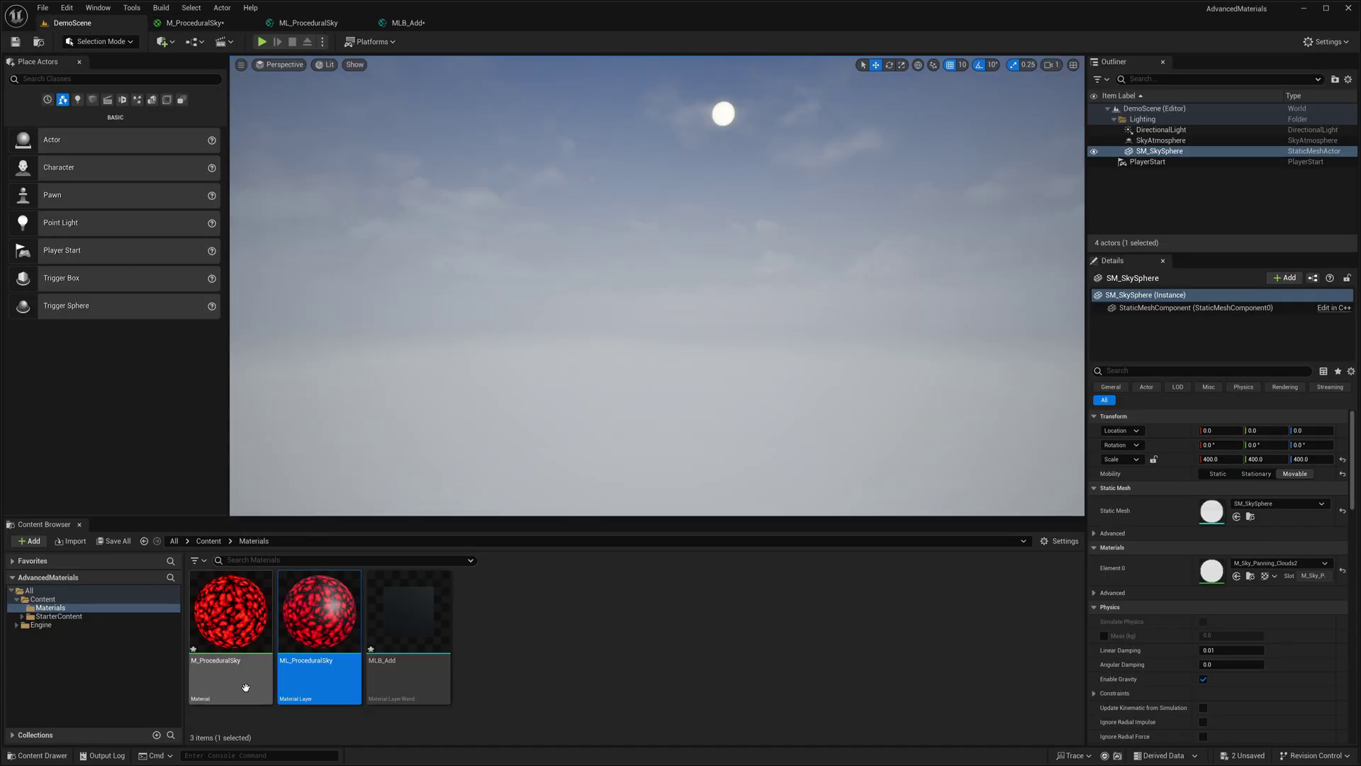
- Create the M_ProceduralSky_Inst material instance, save all, and open it
{"action": "right_click", "coordinate": [245, 684]}
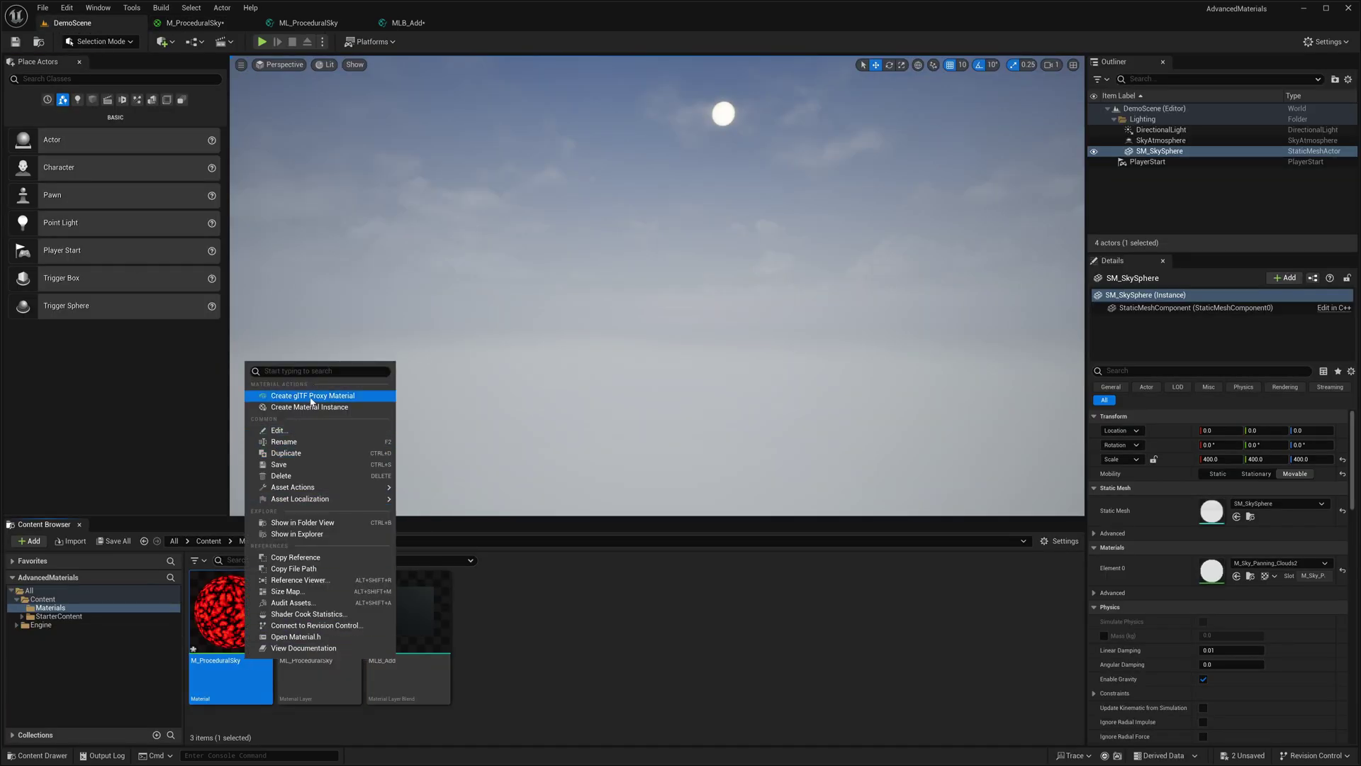
{"action": "left_click", "coordinate": [307, 409]}
{"action": "key", "text": "Return"}
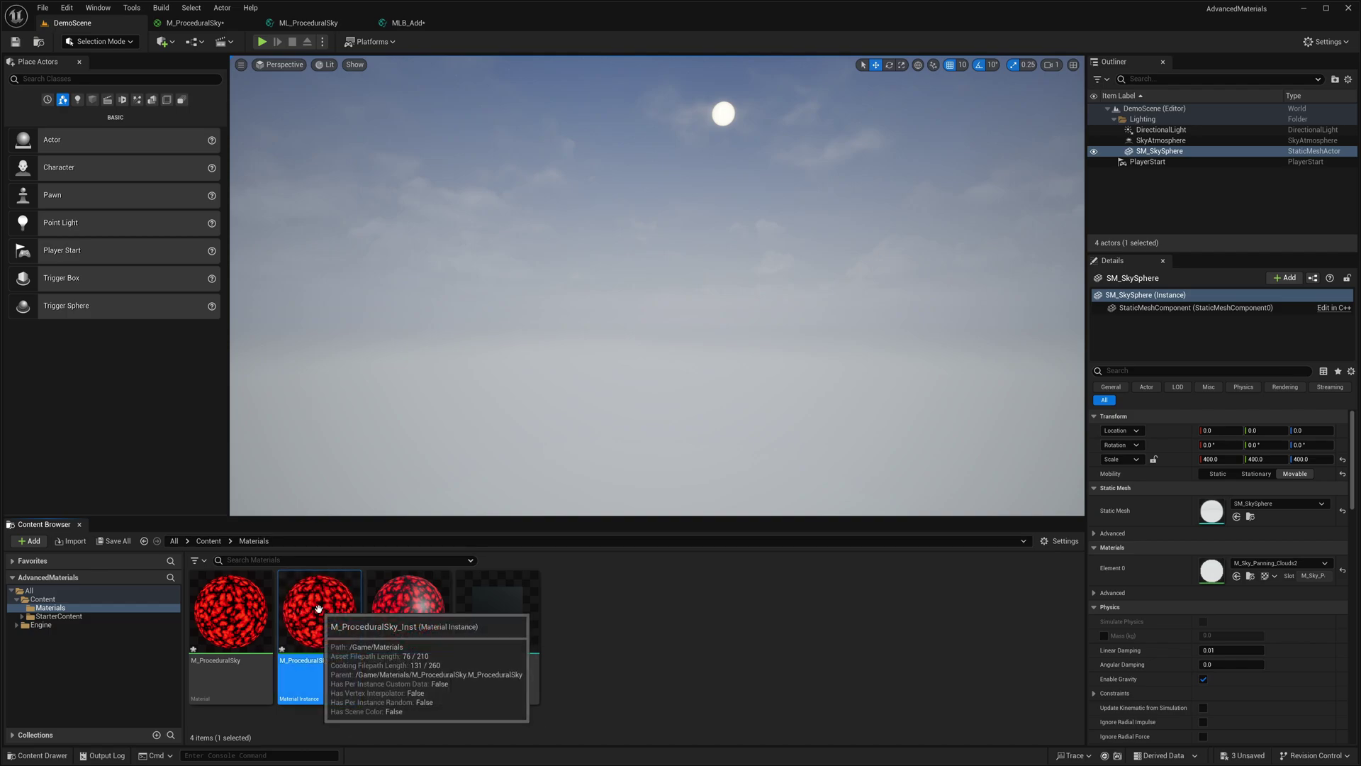
{"action": "key", "text": "ctrl+shift+s"}
{"action": "double_click", "coordinate": [307, 618]}
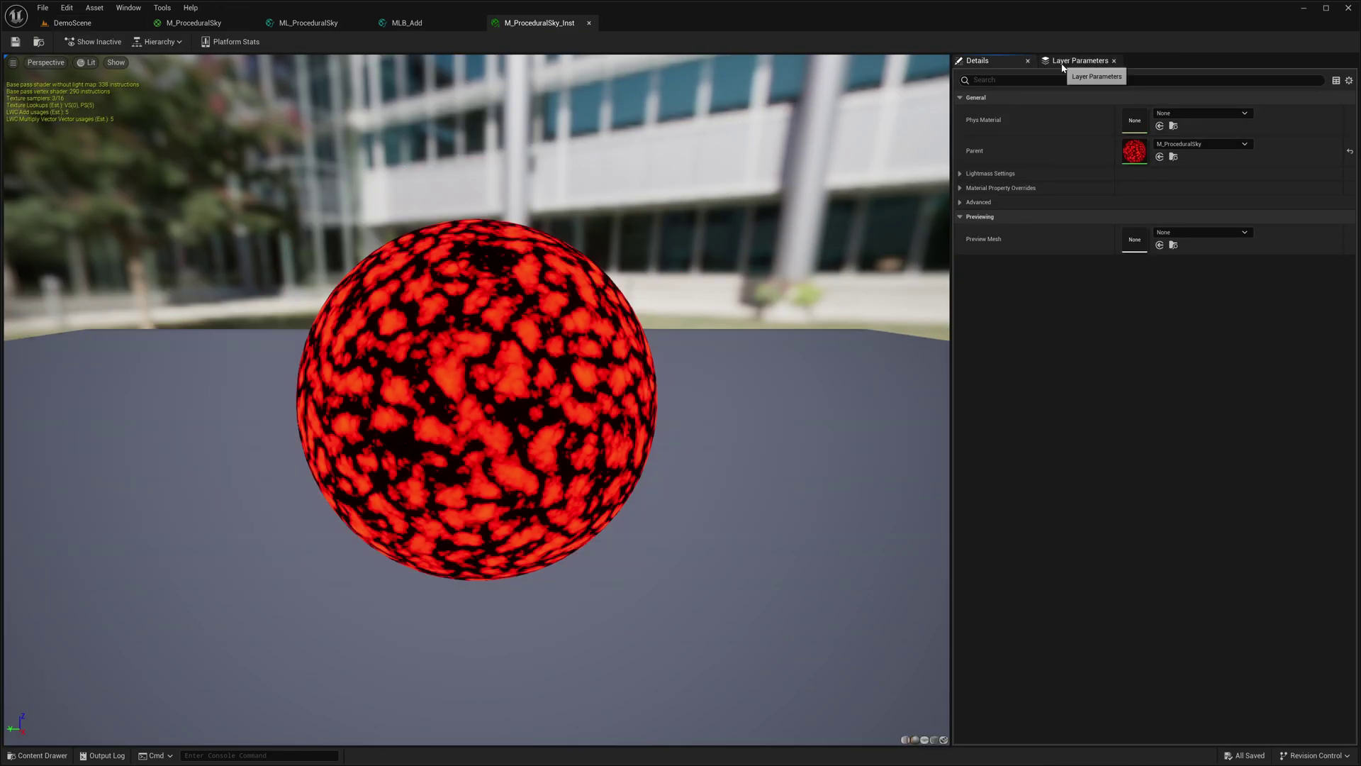
- Enable overrides for the Background layer's BaseColor, PositionOffset and PositionTiling
{"action": "left_click", "coordinate": [1063, 65]}
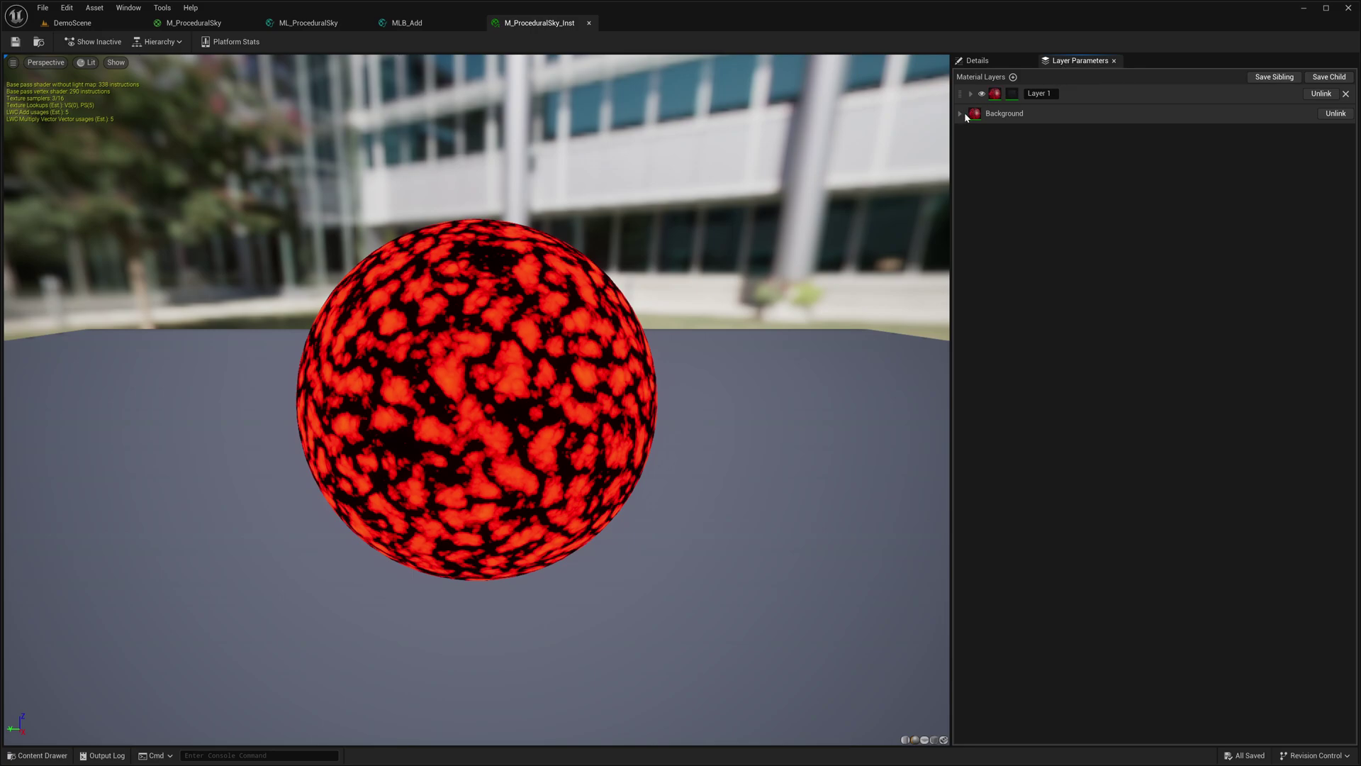
{"action": "left_click", "coordinate": [959, 114]}
{"action": "left_click", "coordinate": [966, 149]}
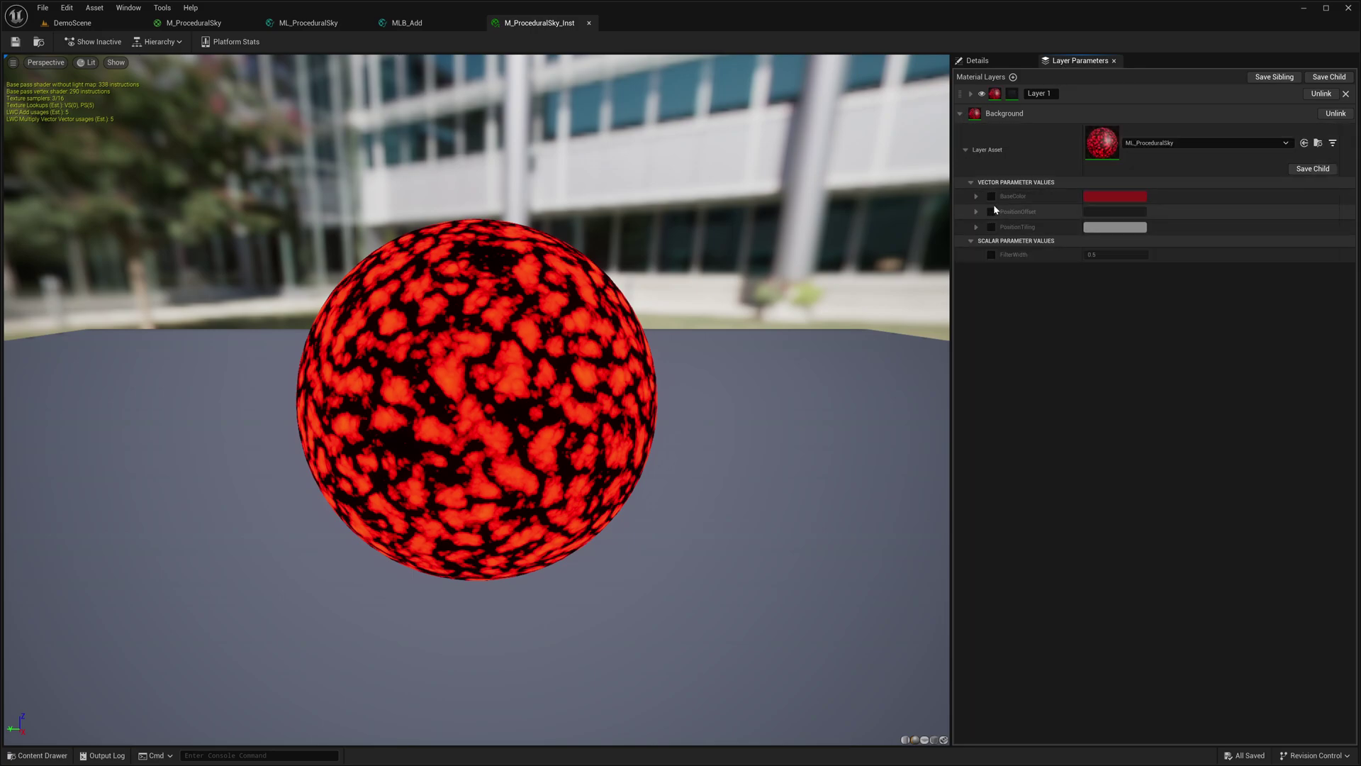
{"action": "left_click", "coordinate": [991, 195]}
{"action": "left_click", "coordinate": [991, 211]}
{"action": "left_click", "coordinate": [991, 227]}
- Enable overrides for Layer 1's BaseColor, PositionOffset, PositionTiling and FilterWidth
{"action": "left_click", "coordinate": [970, 93]}
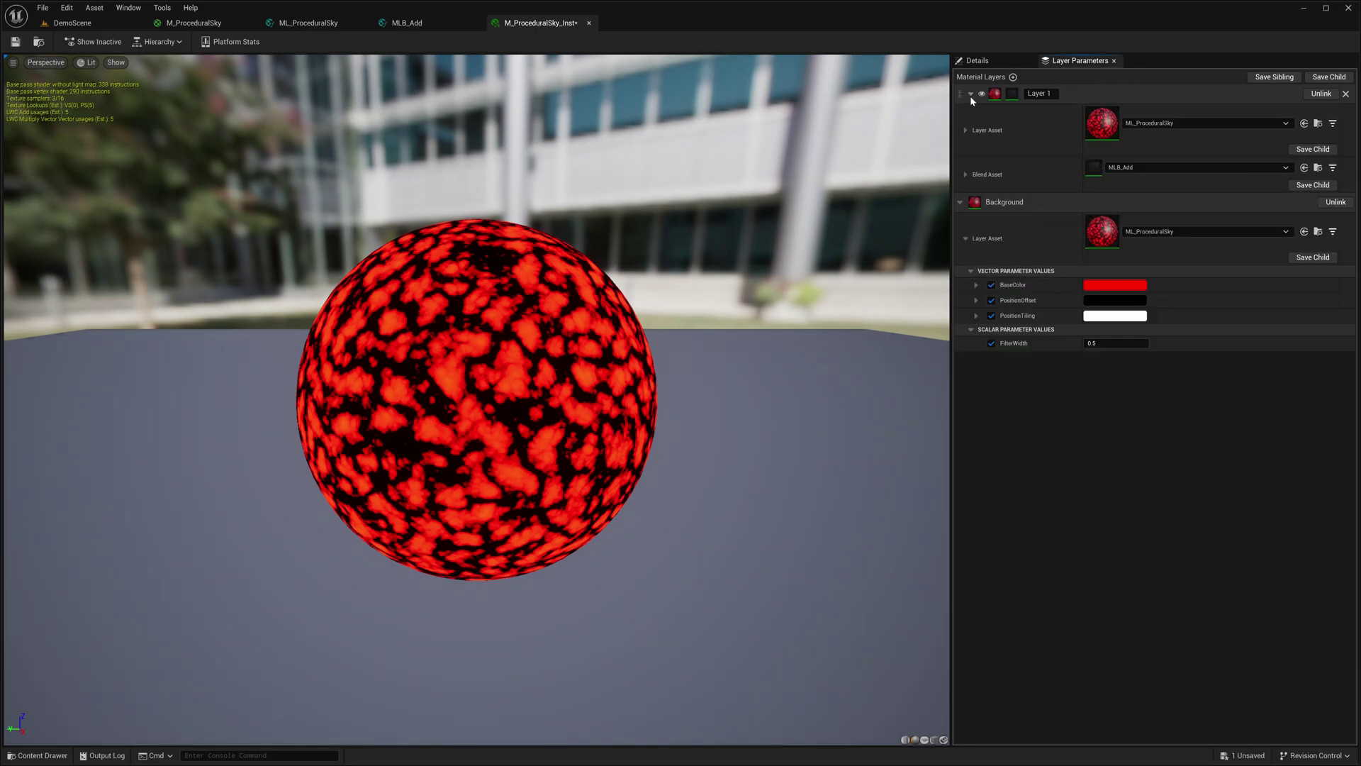
{"action": "left_click", "coordinate": [966, 130]}
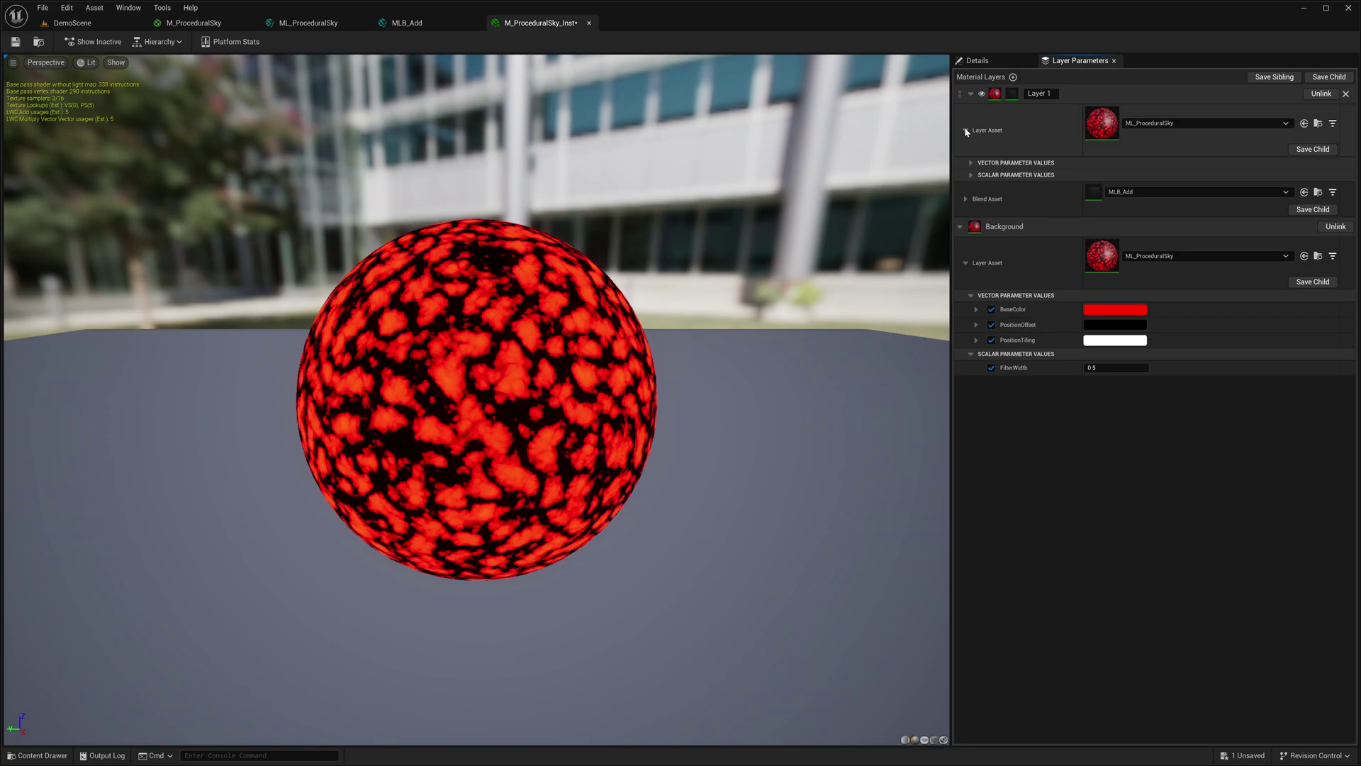
{"action": "left_click", "coordinate": [971, 162]}
{"action": "left_click", "coordinate": [970, 221]}
{"action": "left_click", "coordinate": [991, 176]}
{"action": "left_click", "coordinate": [991, 191]}
{"action": "left_click", "coordinate": [991, 207]}
{"action": "left_click", "coordinate": [991, 234]}
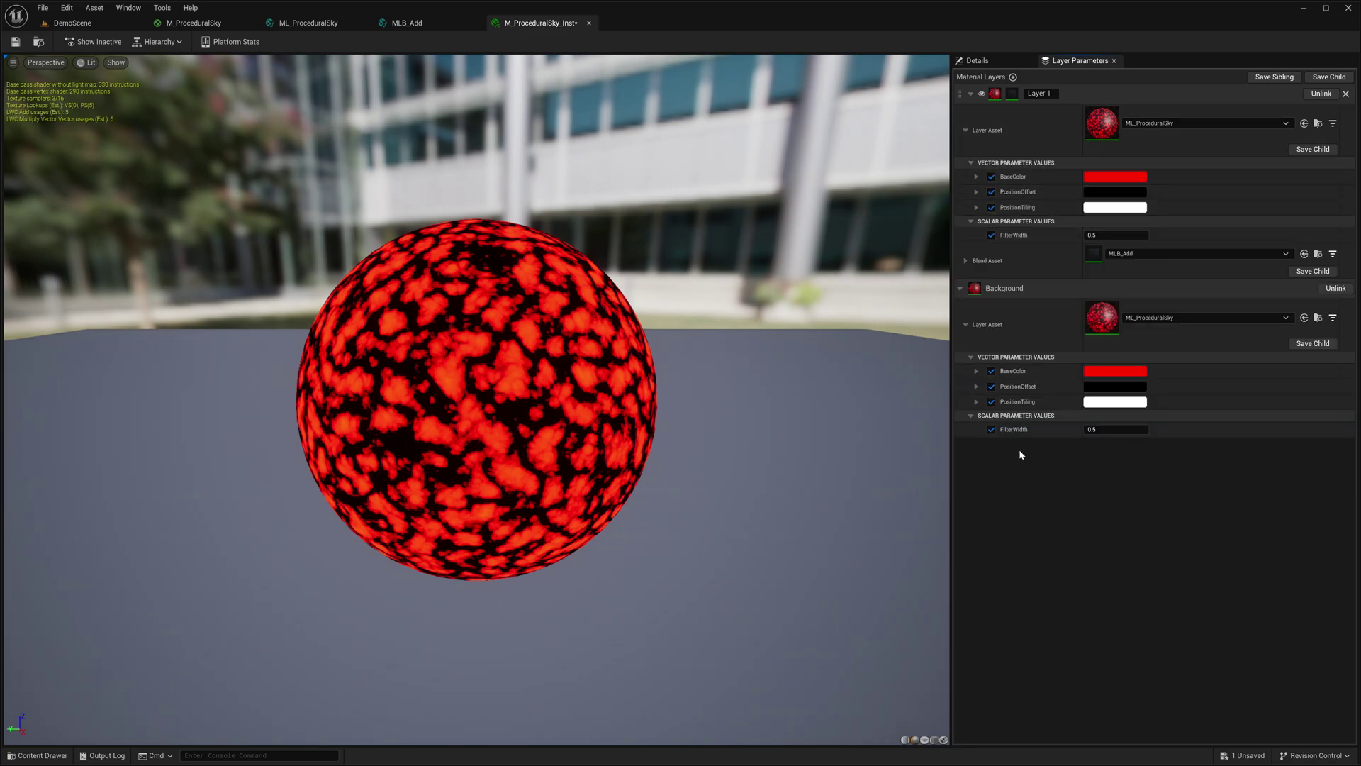
- Set Layer 1's BaseColor to cyan and Background's to green, and raise OverallScale
{"action": "left_click", "coordinate": [1112, 370]}
{"action": "left_click", "coordinate": [1109, 454]}
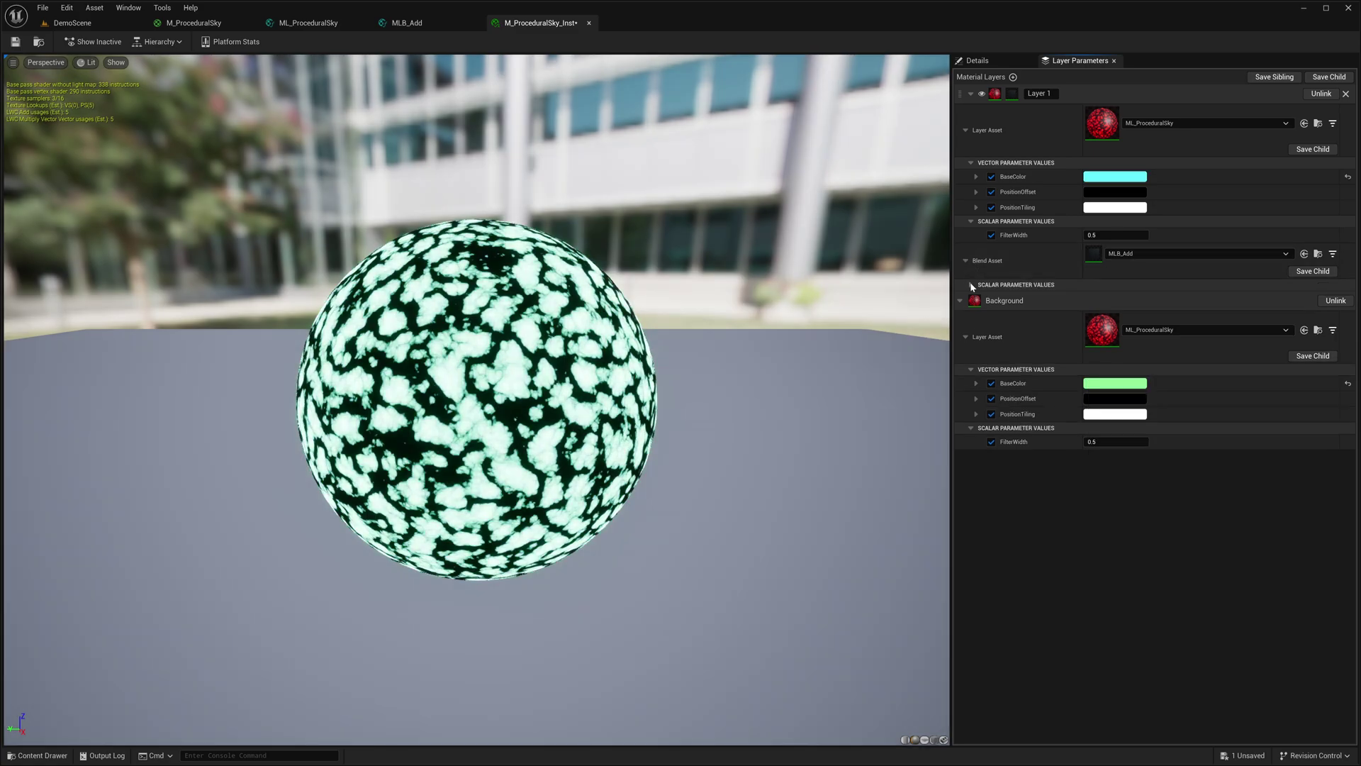
{"action": "left_click", "coordinate": [966, 260]}
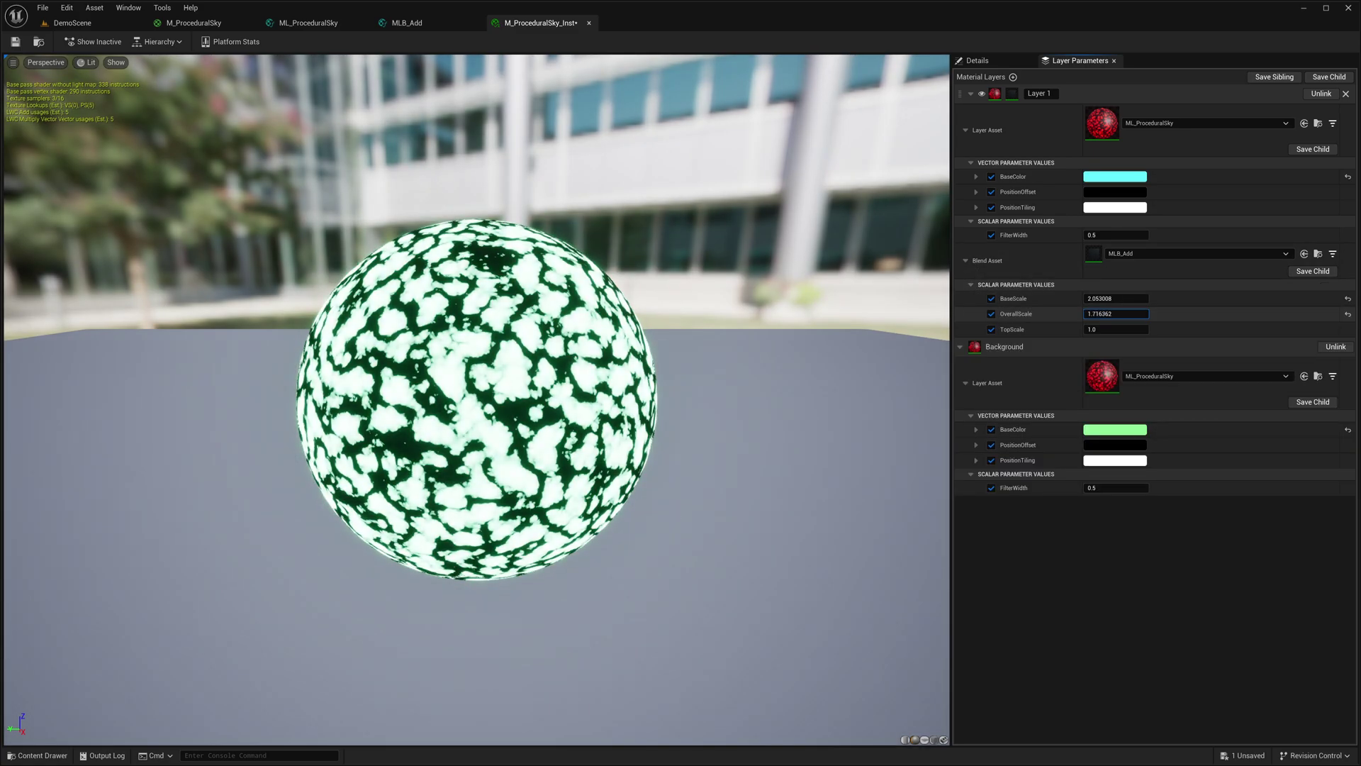
{"action": "left_click_drag", "start_coordinate": [1116, 313], "coordinate": [1163, 329]}
{"action": "left_click", "coordinate": [991, 328]}
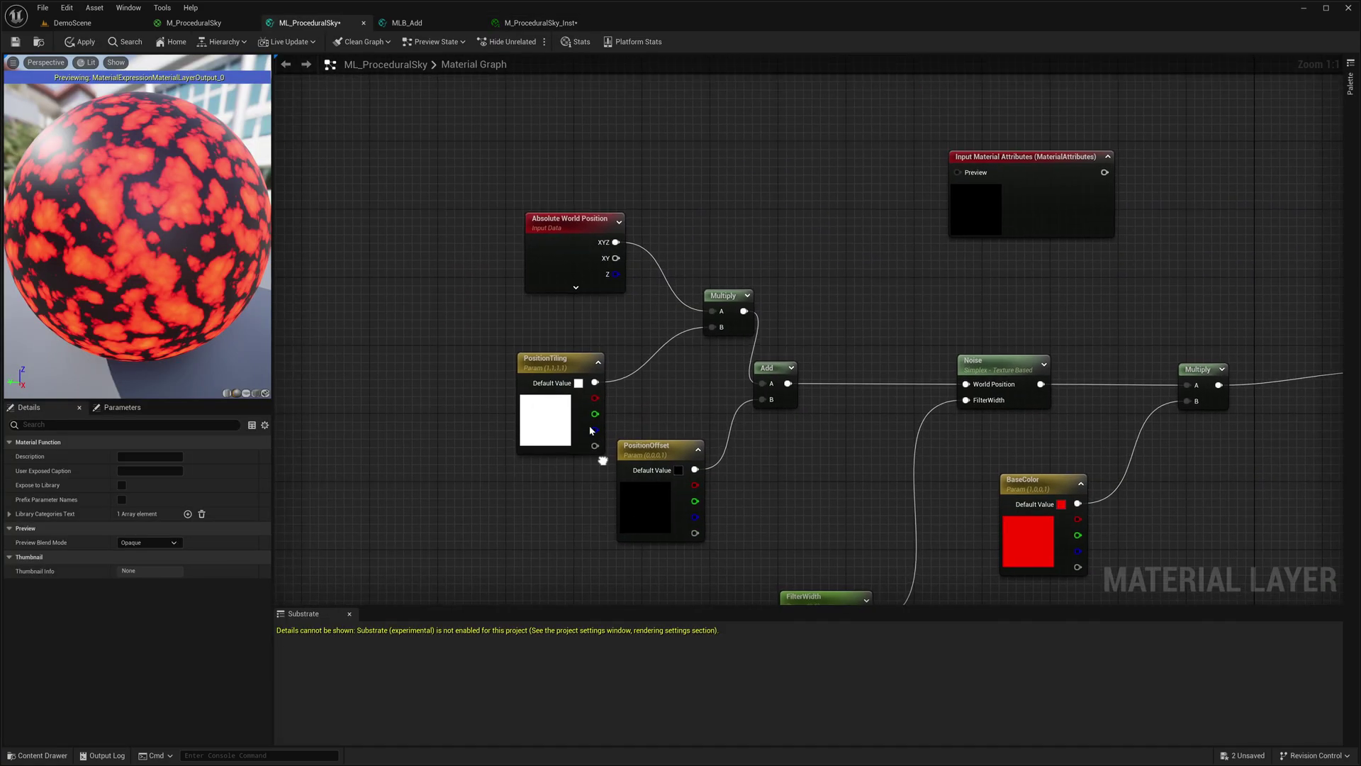
- Multiply PositionTiling by a new UniformTiling scalar parameter and wire it into the upper Multiply's B
{"action": "left_click_drag", "start_coordinate": [751, 206], "coordinate": [594, 400]}
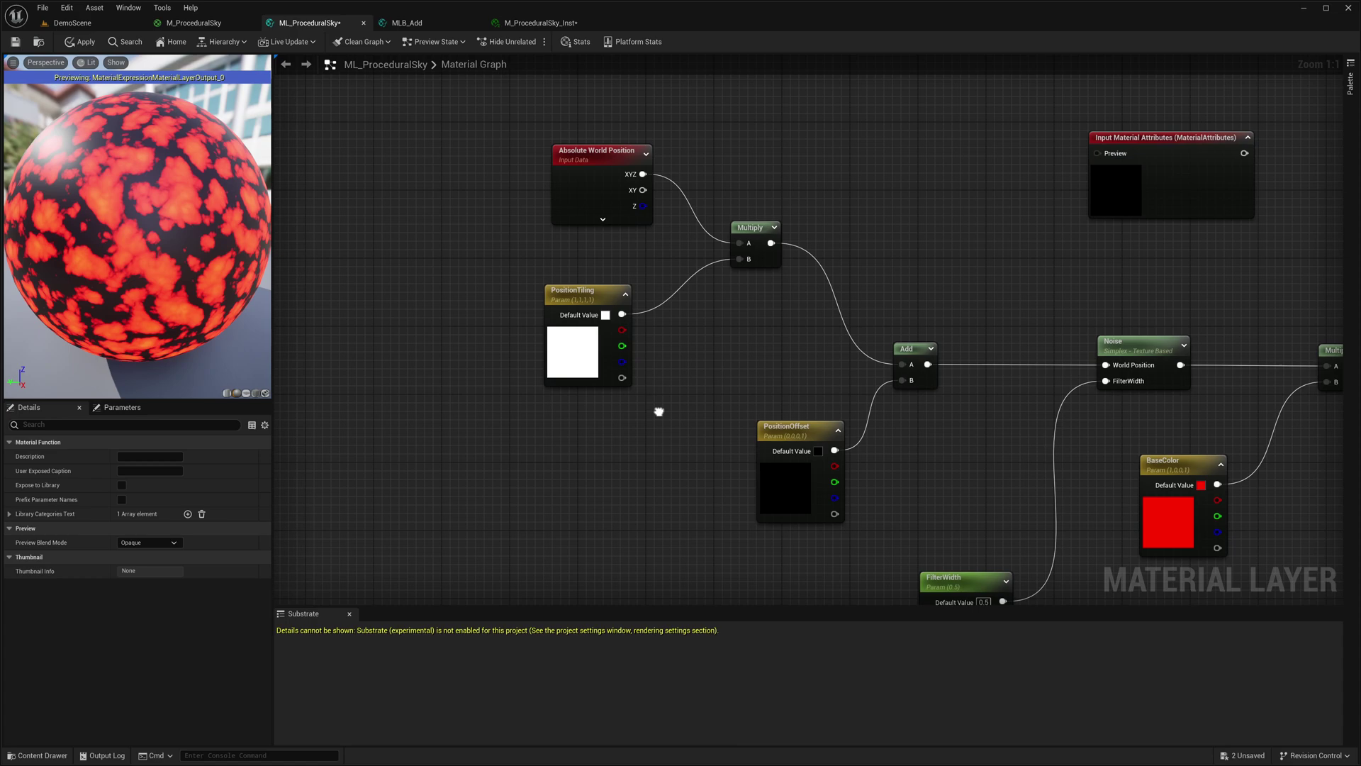
{"action": "left_click_drag", "start_coordinate": [605, 351], "coordinate": [588, 325]}
{"action": "left_click", "coordinate": [496, 322]}
{"action": "left_click", "coordinate": [425, 411]}
{"action": "right_click", "coordinate": [421, 415]}
{"action": "left_click", "coordinate": [453, 445]}
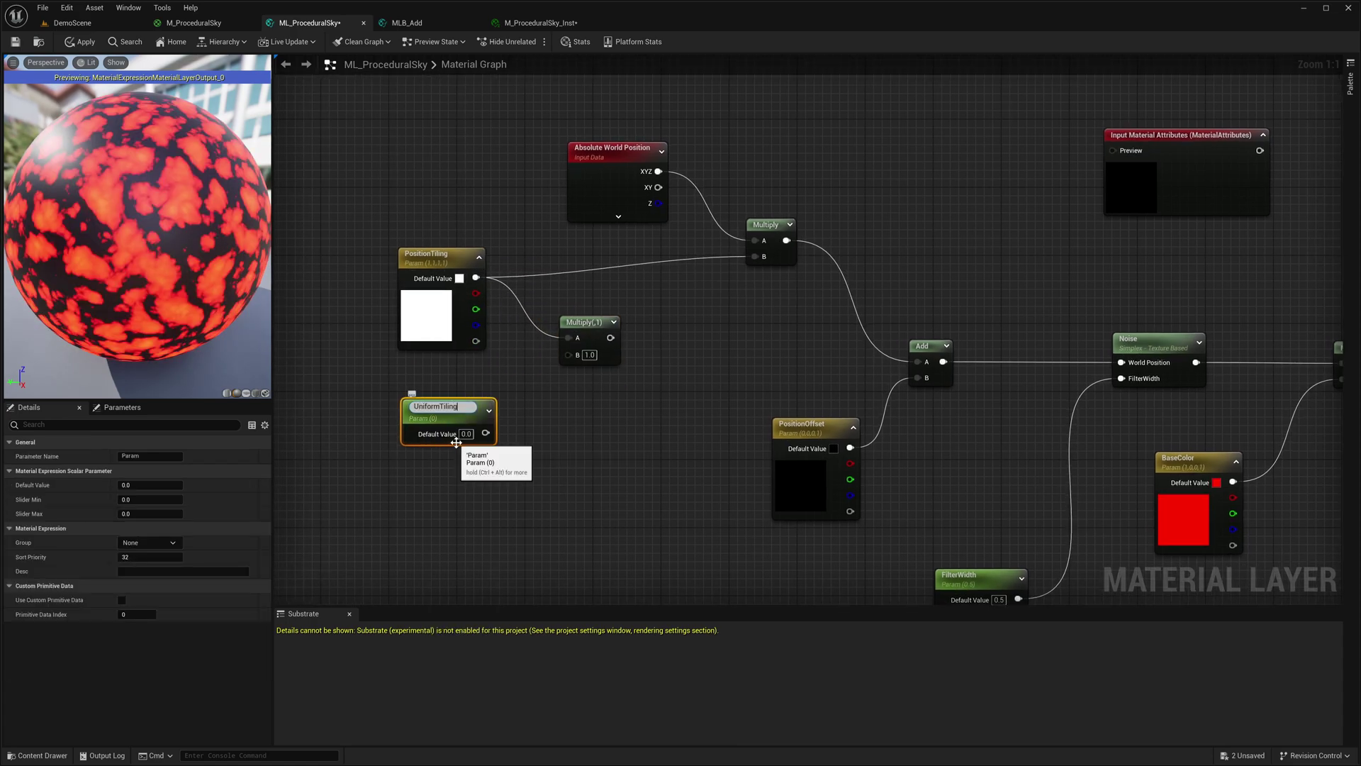
{"action": "type", "text": "UniformTiling"}
{"action": "key", "text": "Return"}
{"action": "left_click_drag", "start_coordinate": [480, 430], "coordinate": [552, 392]}
{"action": "left_click", "coordinate": [595, 441]}
{"action": "left_click_drag", "start_coordinate": [600, 337], "coordinate": [755, 256]}
- Preview M_ProceduralSky_Inst on a plane mesh
{"action": "left_click", "coordinate": [558, 27]}
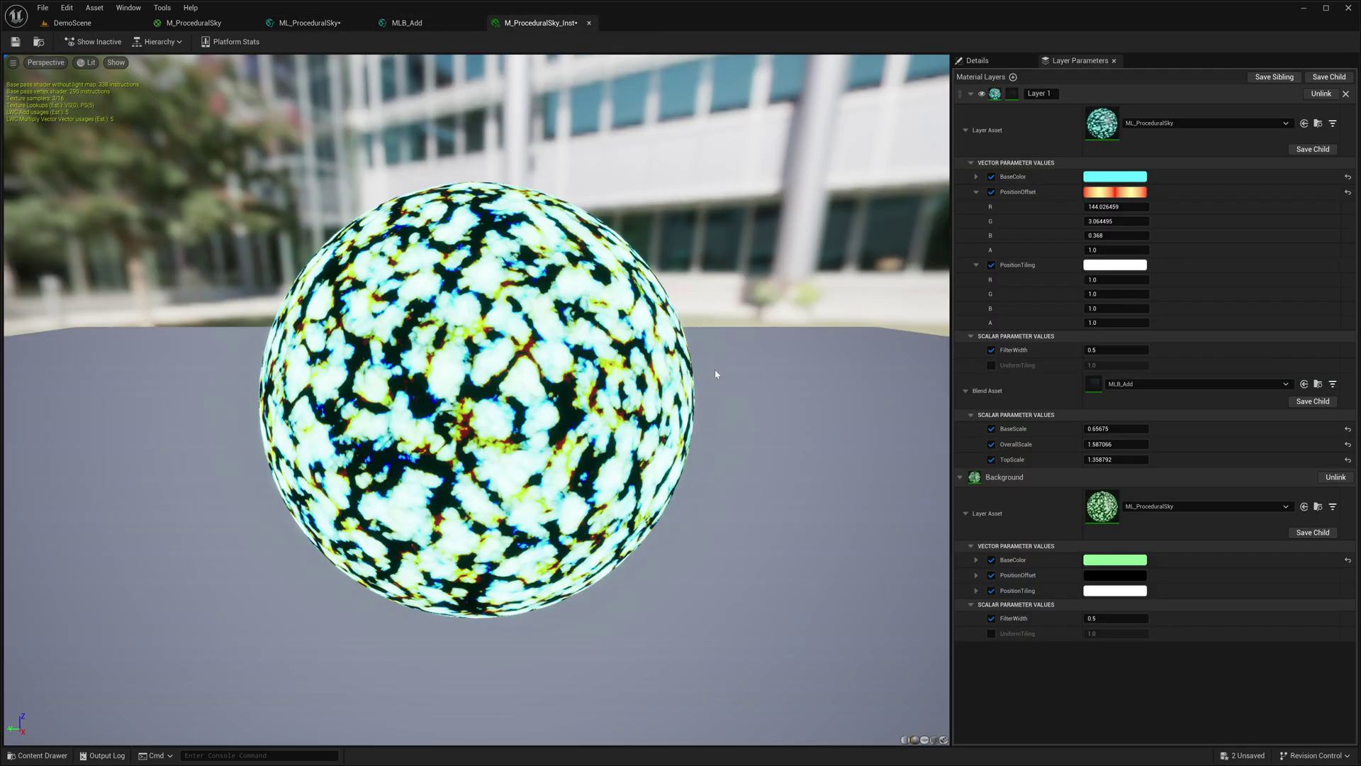
{"action": "left_click", "coordinate": [931, 738]}
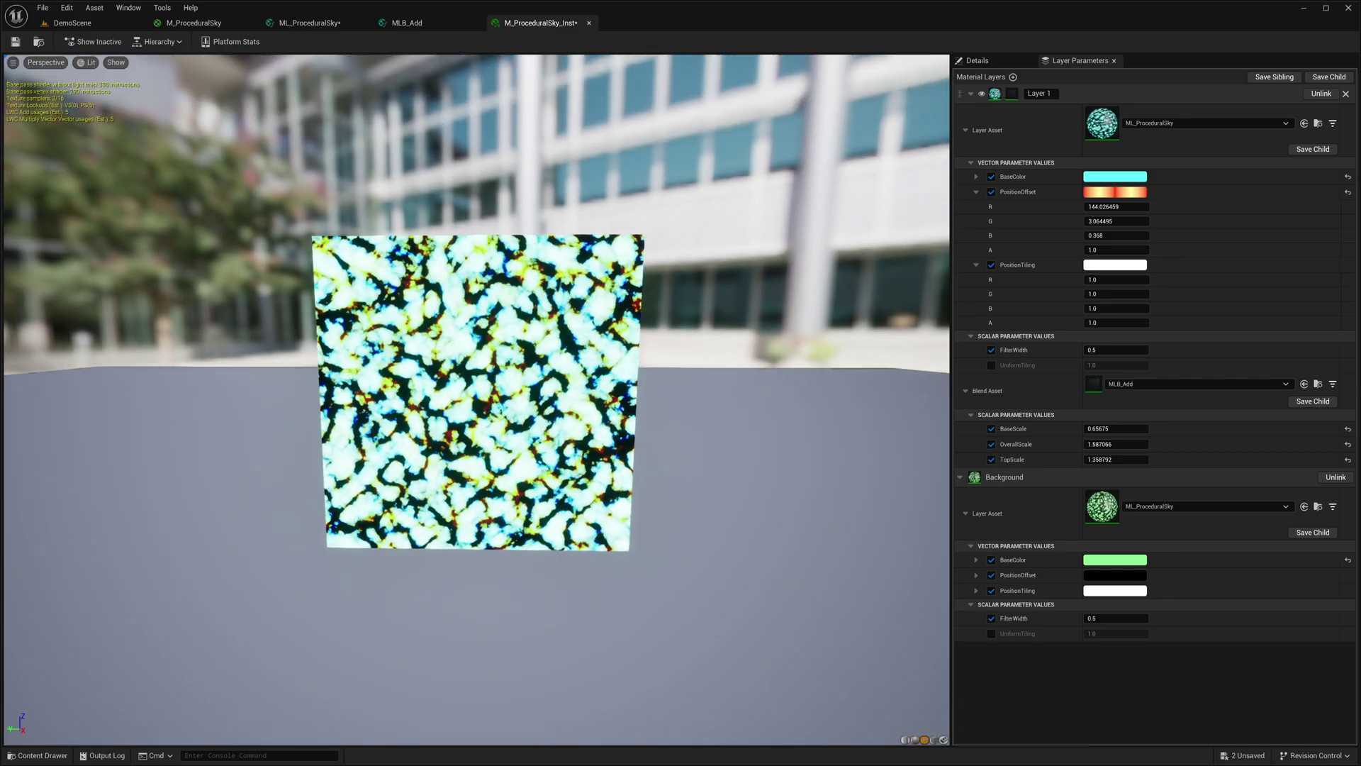
{"action": "scroll", "coordinate": [513, 428], "scroll_direction": "up", "scroll_amount": 6}
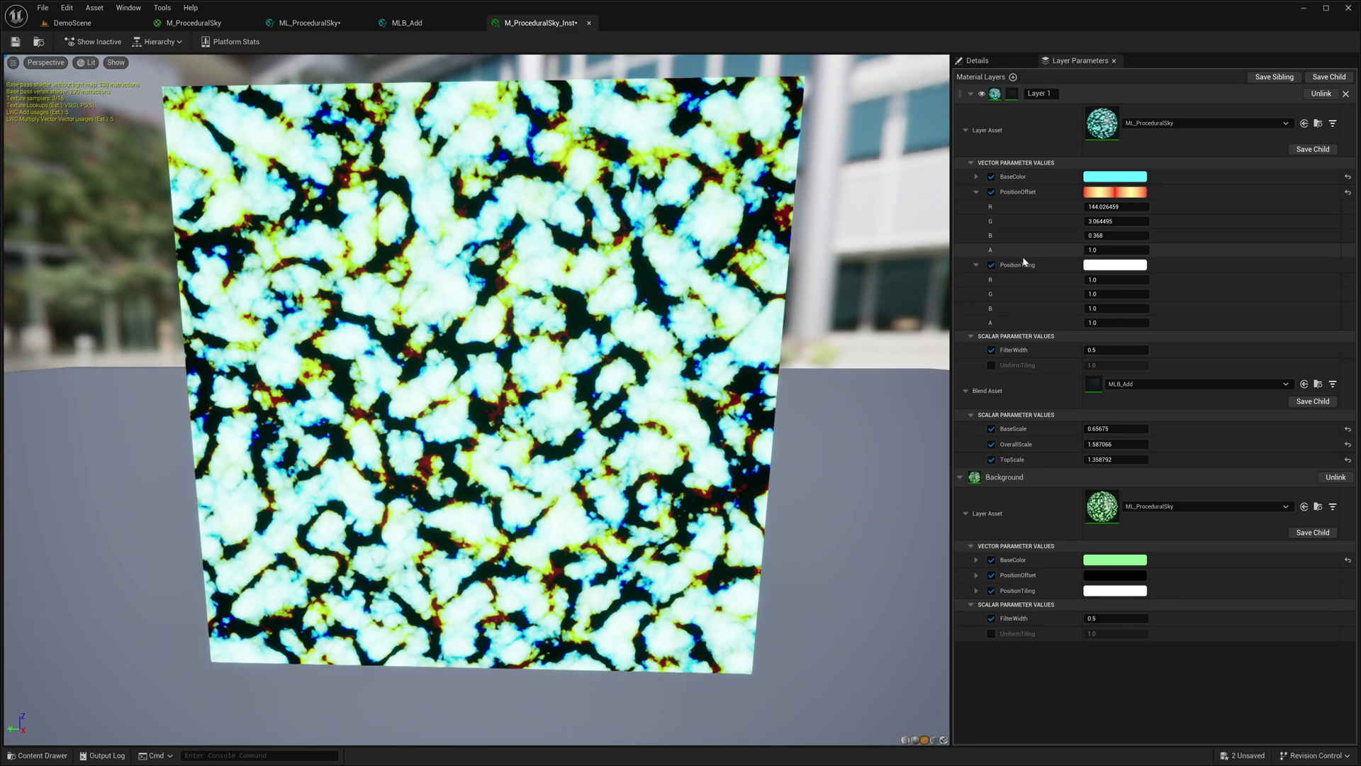
- Set Layer 1's UniformTiling to ~0.77, nudge PositionOffset, FilterWidth -0.155442, BaseScale 0.50113
{"action": "mouse_move", "coordinate": [1098, 369]}
{"action": "left_mouse_down"}
{"action": "mouse_move", "coordinate": [1148, 368]}
{"action": "mouse_move", "coordinate": [1077, 369]}
{"action": "mouse_move", "coordinate": [1106, 365]}
{"action": "left_mouse_up"}
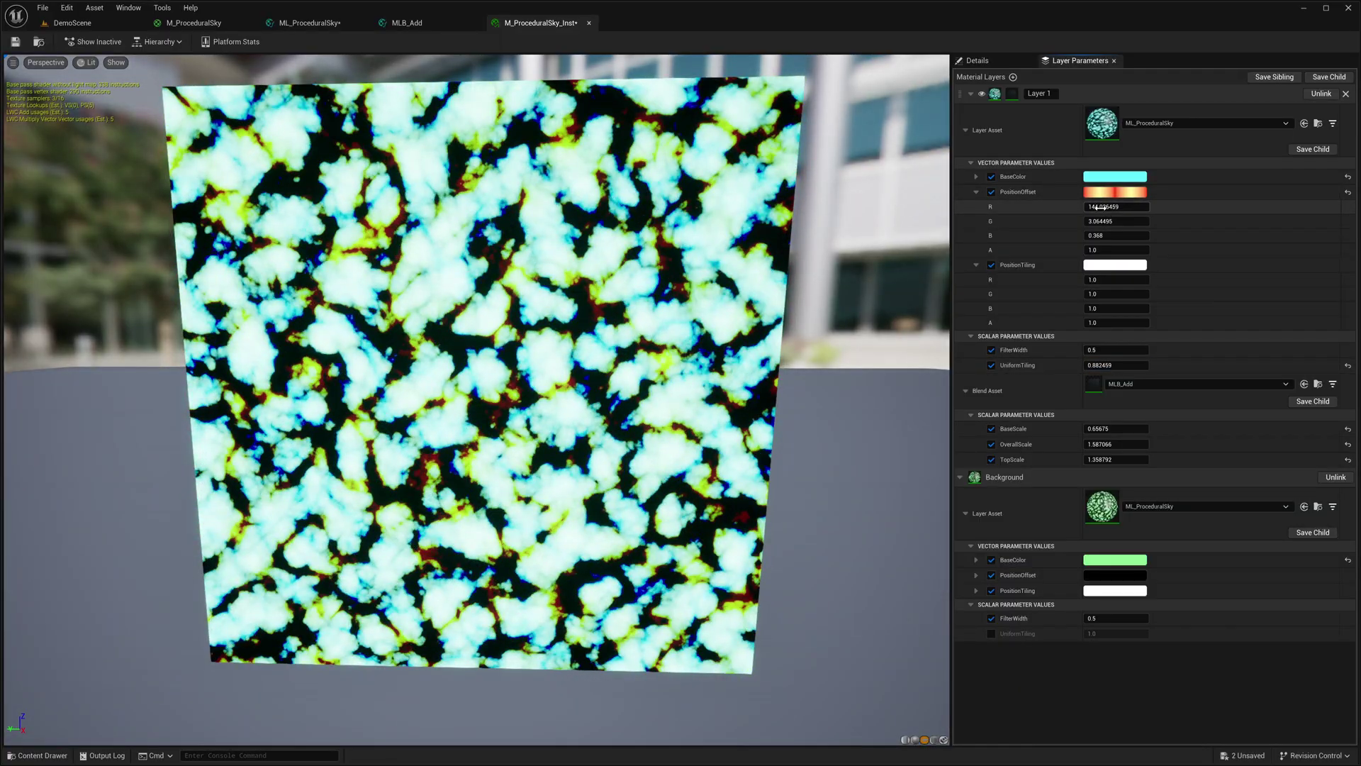
{"action": "mouse_move", "coordinate": [1095, 207]}
{"action": "left_mouse_down"}
{"action": "mouse_move", "coordinate": [1077, 208]}
{"action": "mouse_move", "coordinate": [1110, 221]}
{"action": "left_mouse_up"}
{"action": "left_click_drag", "start_coordinate": [1105, 351], "coordinate": [1085, 373]}
{"action": "left_click_drag", "start_coordinate": [1095, 429], "coordinate": [1089, 459]}
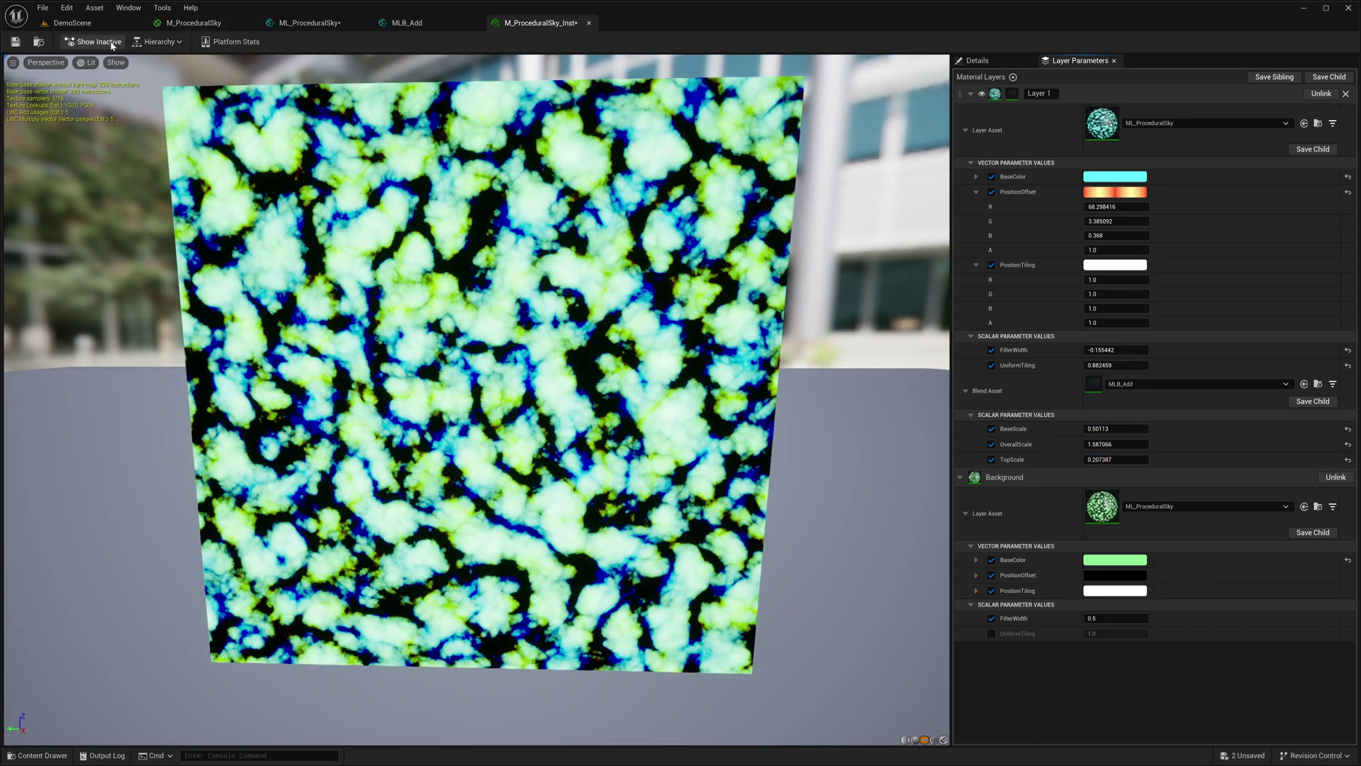
- Assign M_ProceduralSky_Inst to SM_SkySphere's Element 0 in DemoScene
{"action": "left_click", "coordinate": [71, 23]}
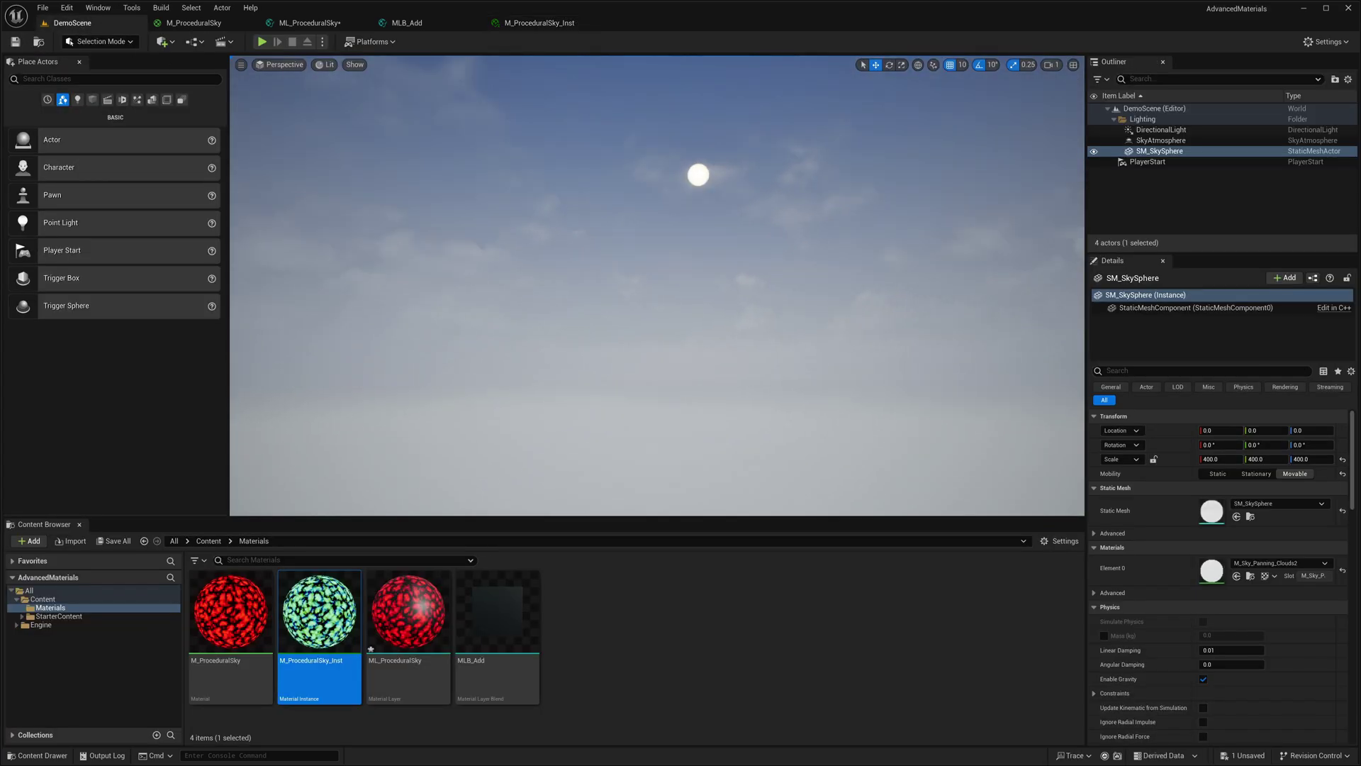
{"action": "left_click", "coordinate": [1237, 575]}
{"action": "mouse_move", "coordinate": [894, 435]}
{"action": "right_mouse_down"}
{"action": "mouse_move", "coordinate": [844, 435]}
{"action": "mouse_move", "coordinate": [891, 436]}
{"action": "right_mouse_up"}
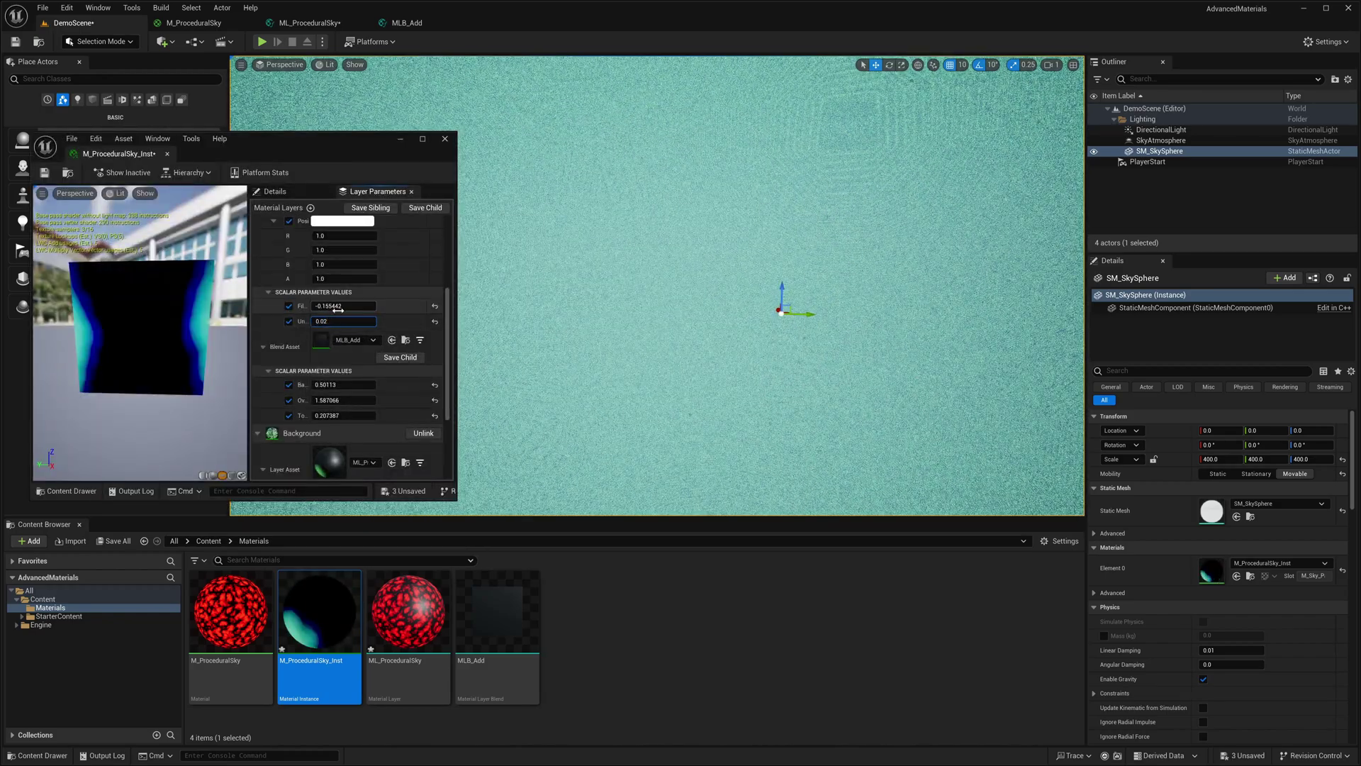
- Set UniformTiling to 0.0002 for Layer 1 and the Background layer
{"action": "type", "text": "0"}
{"action": "key", "text": "Return"}
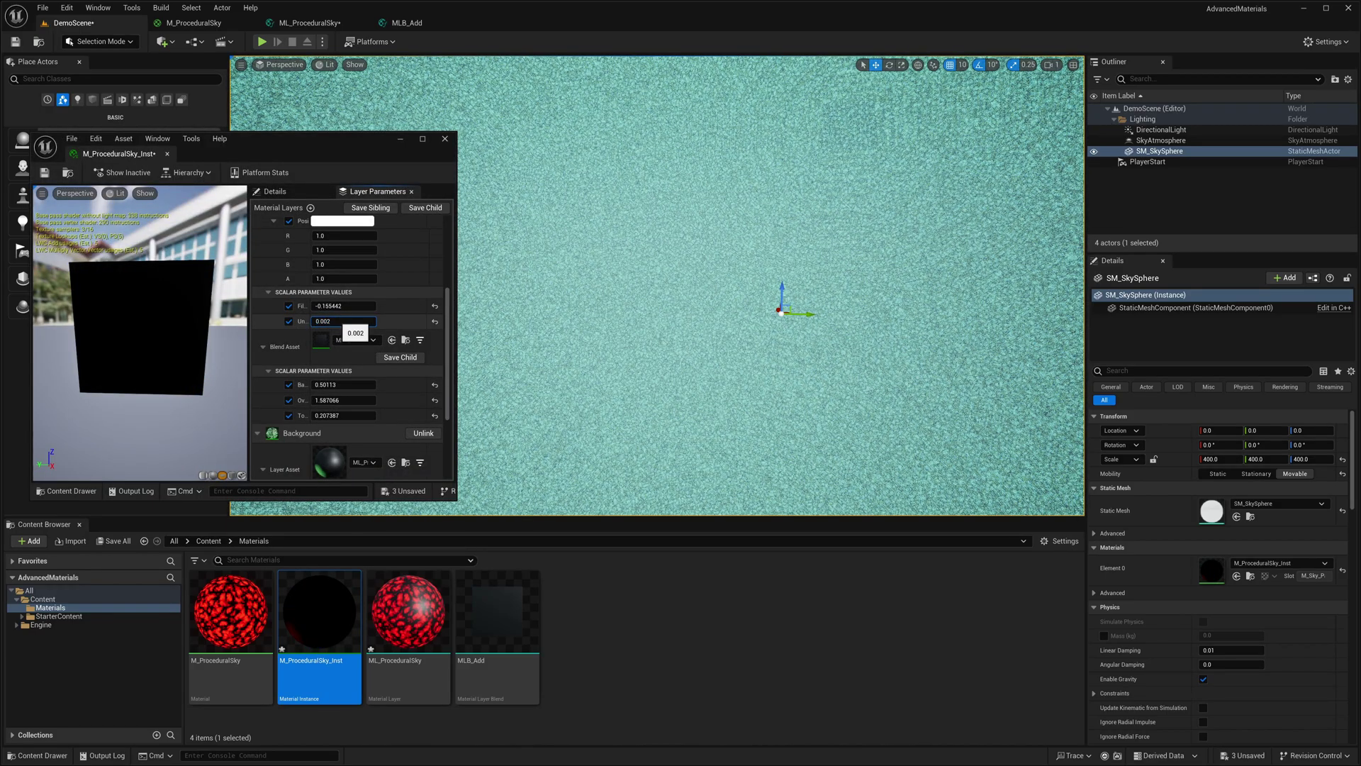
{"action": "type", "text": "0"}
{"action": "key", "text": "Return"}
{"action": "scroll", "coordinate": [347, 354], "scroll_direction": "down", "scroll_amount": 4}
{"action": "left_click", "coordinate": [343, 470]}
{"action": "type", "text": "0002"}
{"action": "key", "text": "Return"}
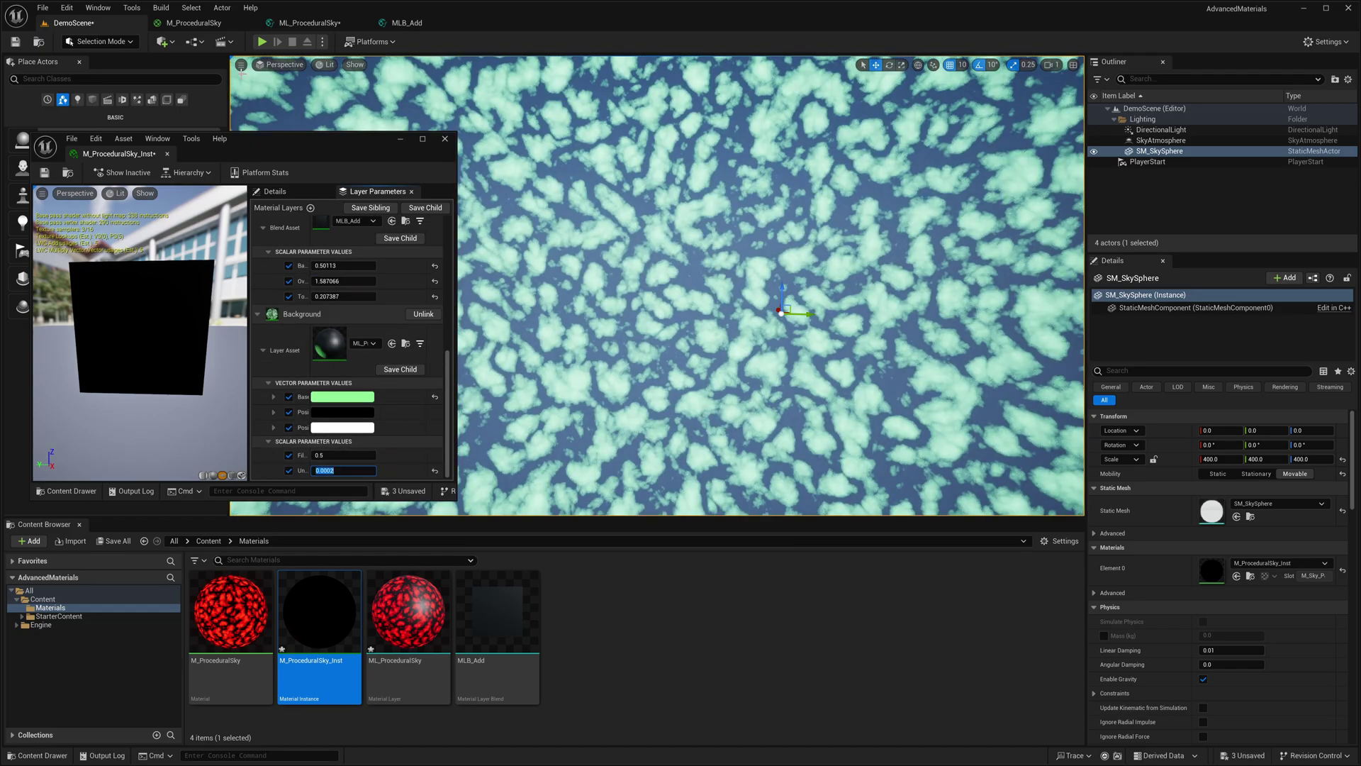
- In ML_ProceduralSky, divide Absolute World Position by 2000 into the tiling Multiply's A, and apply
{"action": "left_click", "coordinate": [165, 22]}
{"action": "left_click", "coordinate": [301, 29]}
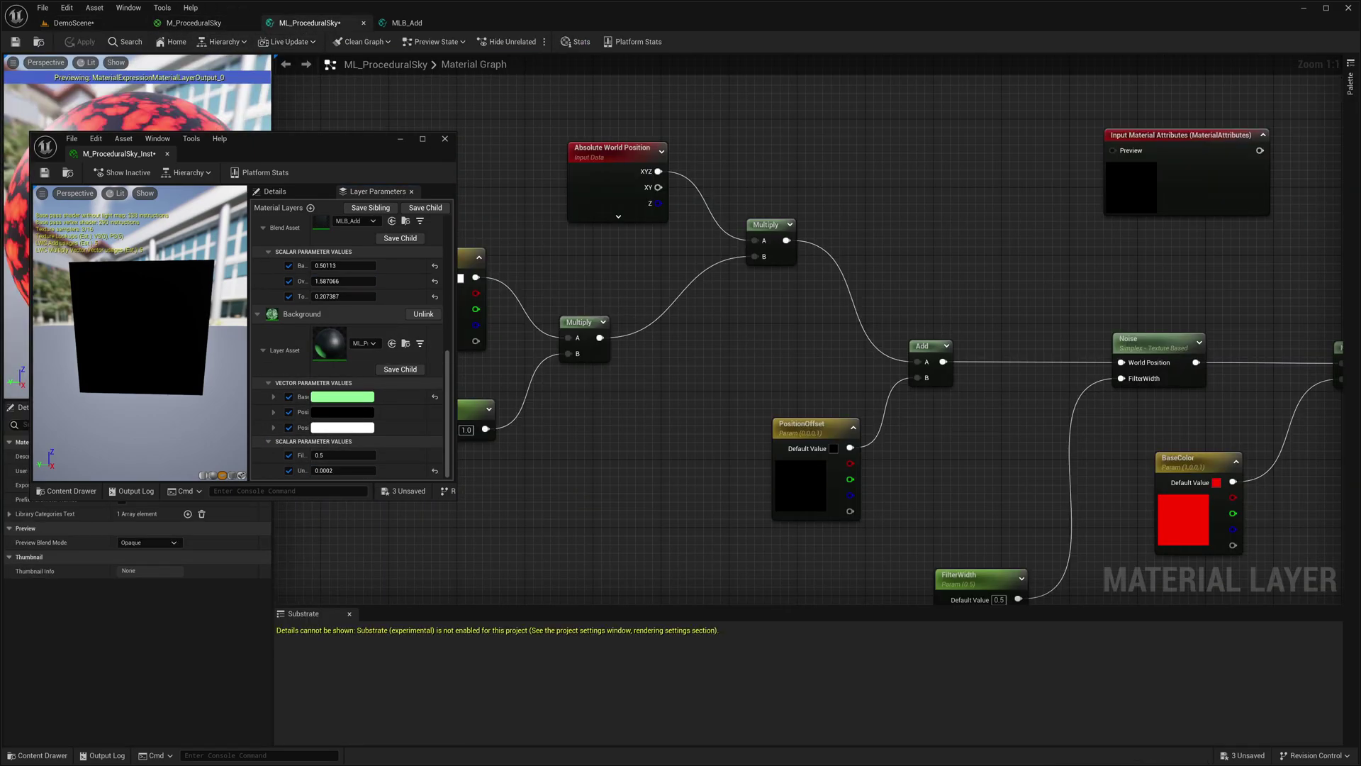
{"action": "left_click_drag", "start_coordinate": [935, 292], "coordinate": [771, 222]}
{"action": "left_click", "coordinate": [869, 176]}
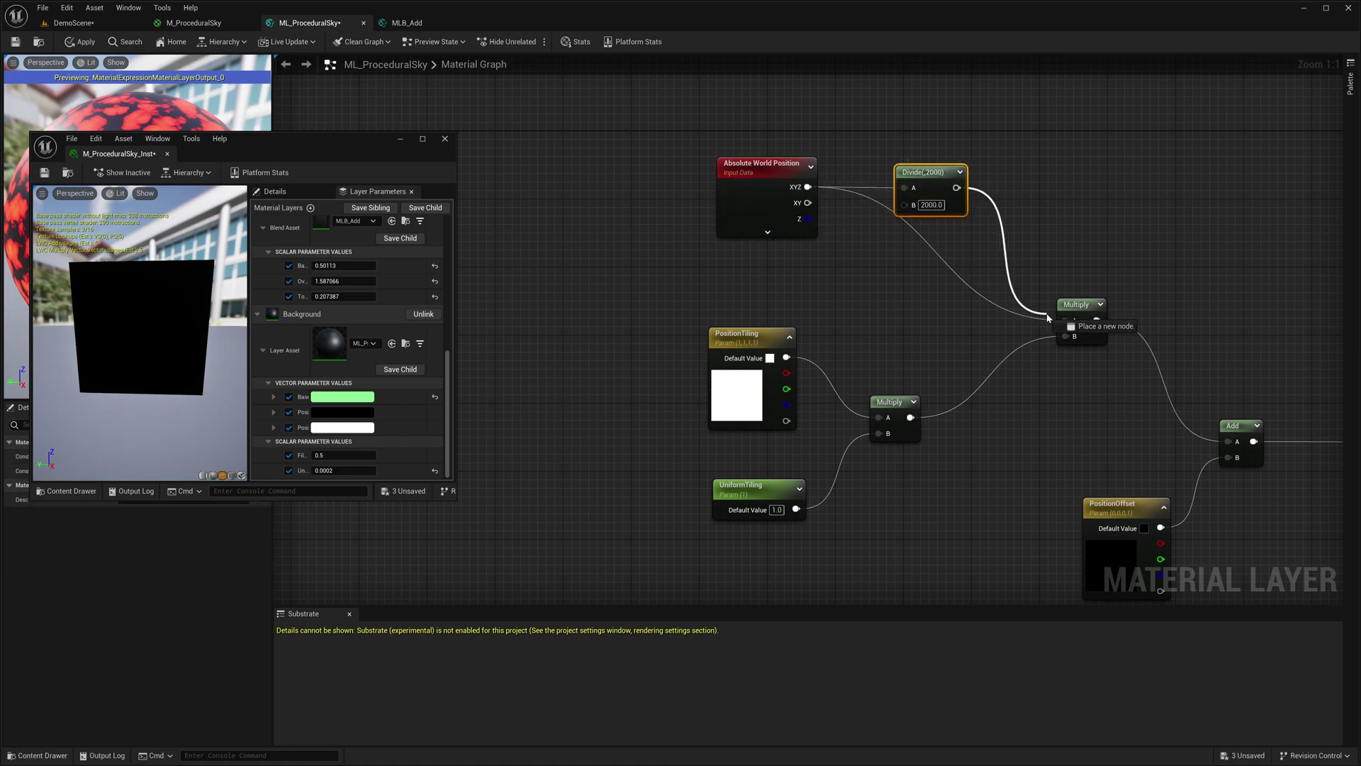
{"action": "left_click_drag", "start_coordinate": [1069, 322], "coordinate": [1069, 322]}
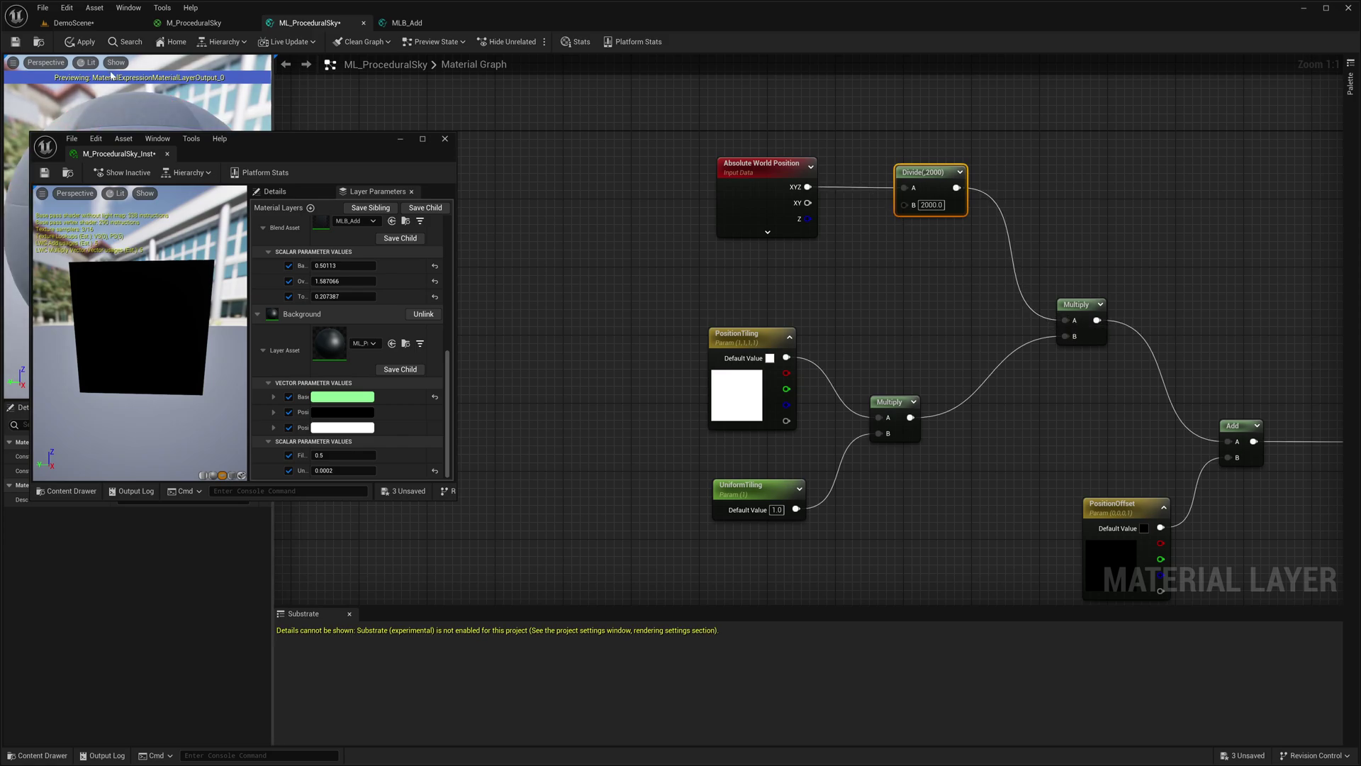
{"action": "left_click", "coordinate": [71, 46]}
{"action": "left_click", "coordinate": [73, 22]}
- Reset UniformTiling to default and raise the PositionOffset red value while checking the clouds
{"action": "left_click", "coordinate": [434, 472]}
{"action": "scroll", "coordinate": [308, 326], "scroll_direction": "up", "scroll_amount": 3}
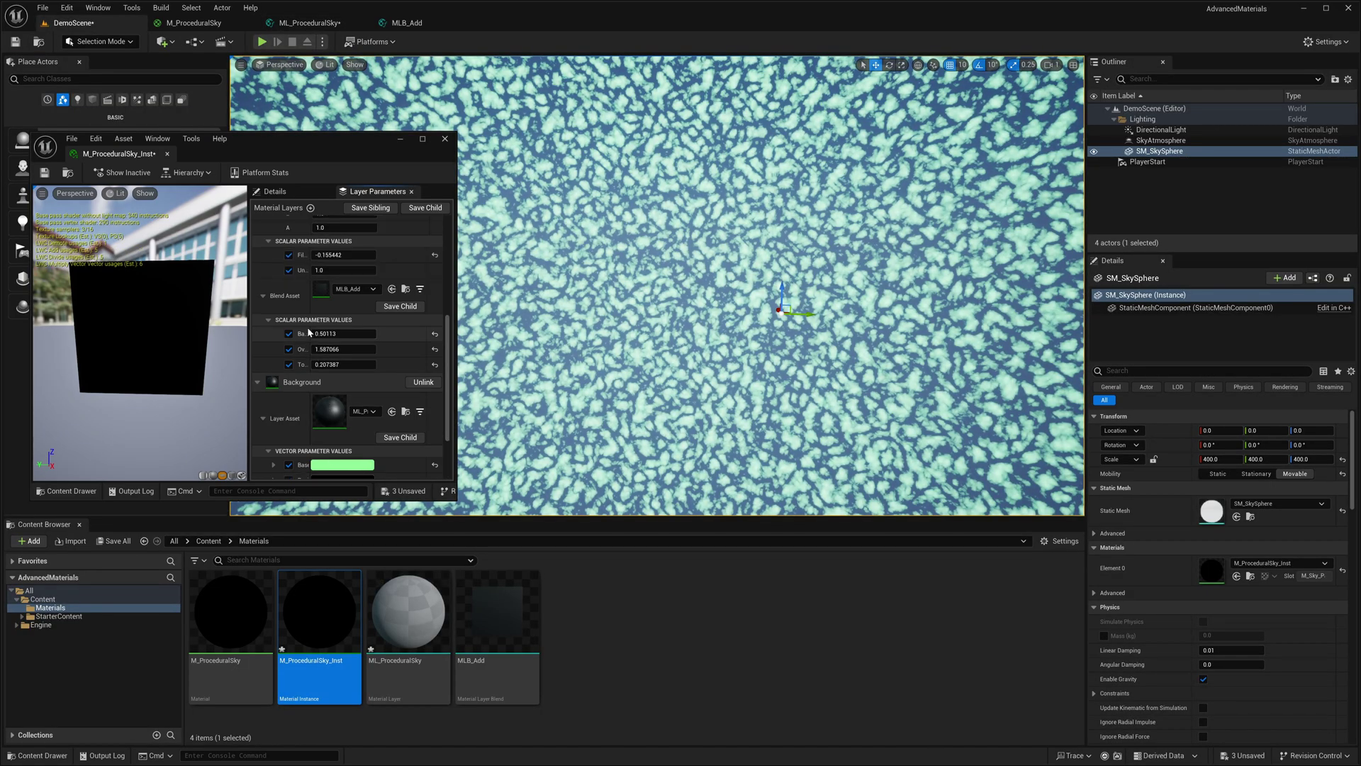
{"action": "middle_click_drag", "start_coordinate": [625, 271], "coordinate": [686, 292]}
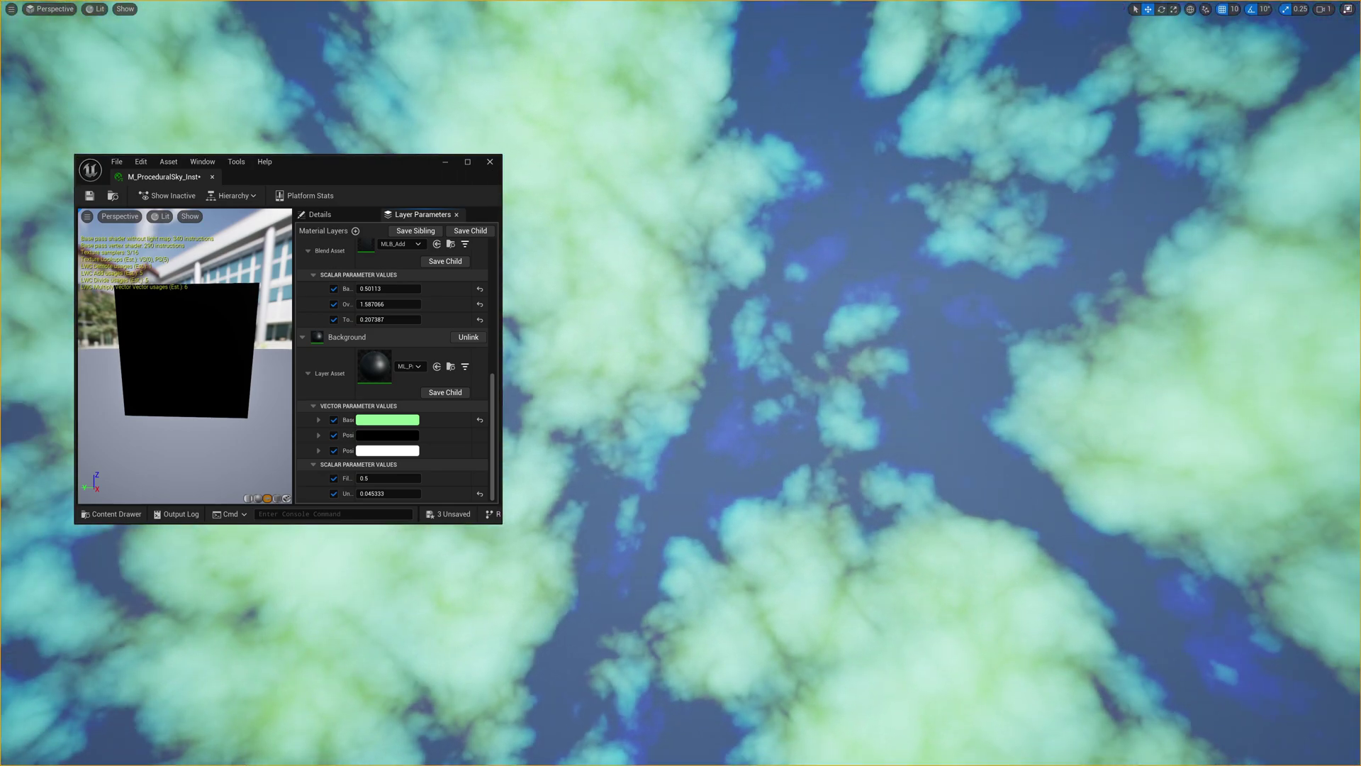
{"action": "scroll", "coordinate": [360, 294], "scroll_direction": "up", "scroll_amount": 5}
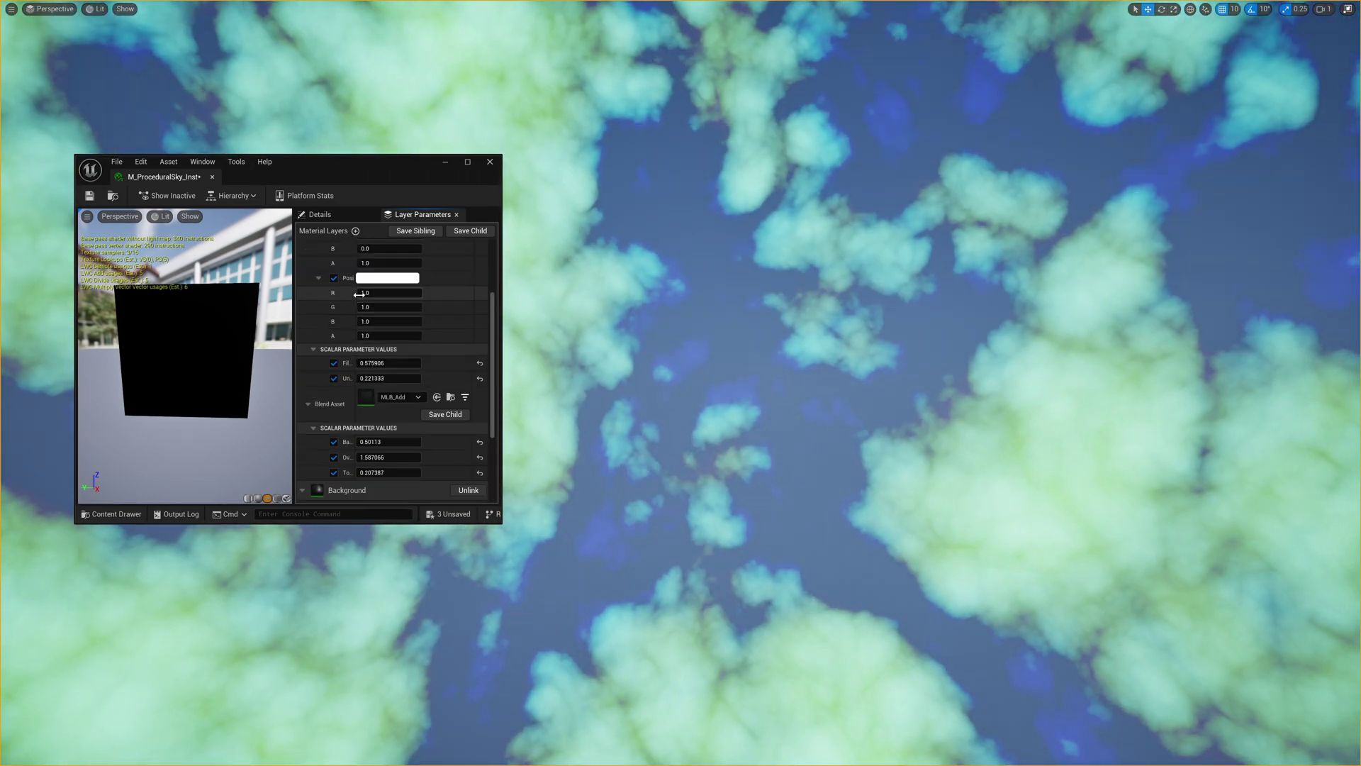
{"action": "scroll", "coordinate": [341, 301], "scroll_direction": "up", "scroll_amount": 2}
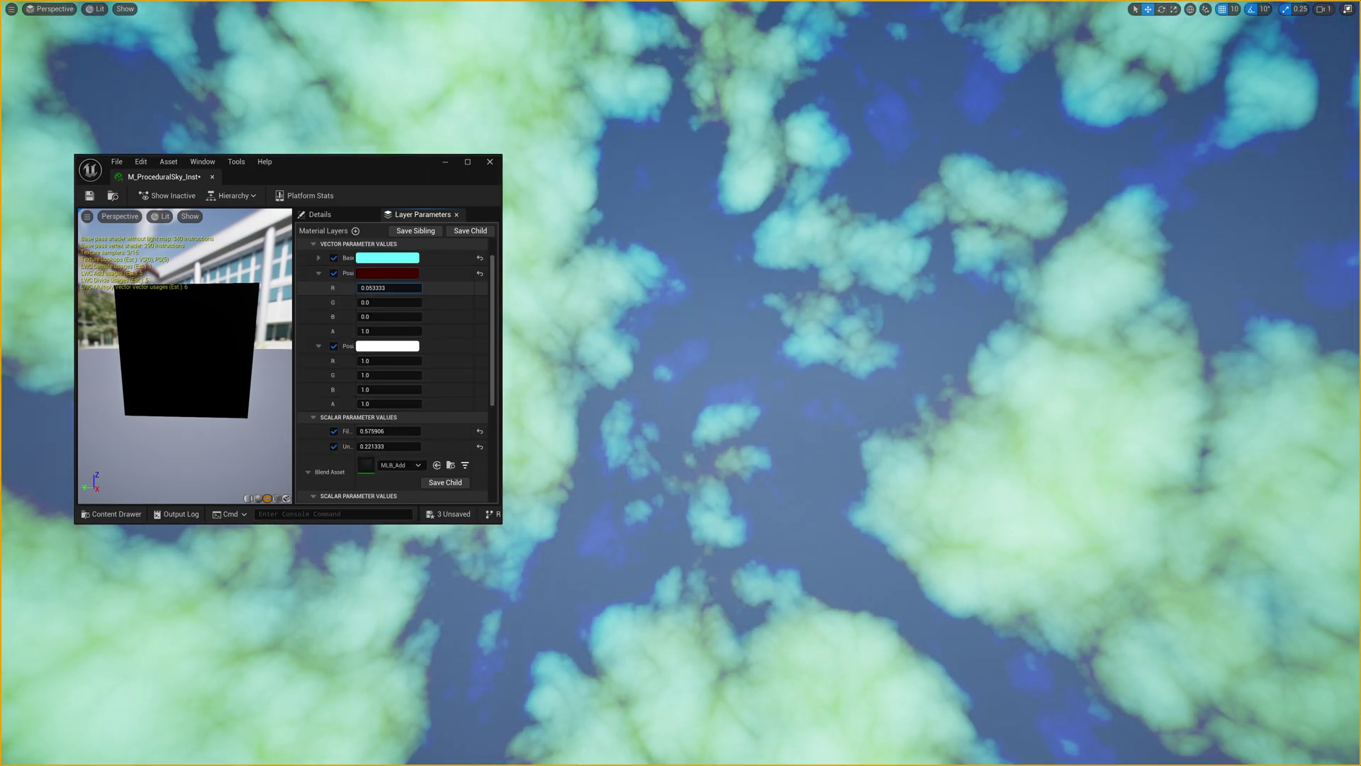
{"action": "left_click_drag", "start_coordinate": [390, 288], "coordinate": [389, 287]}
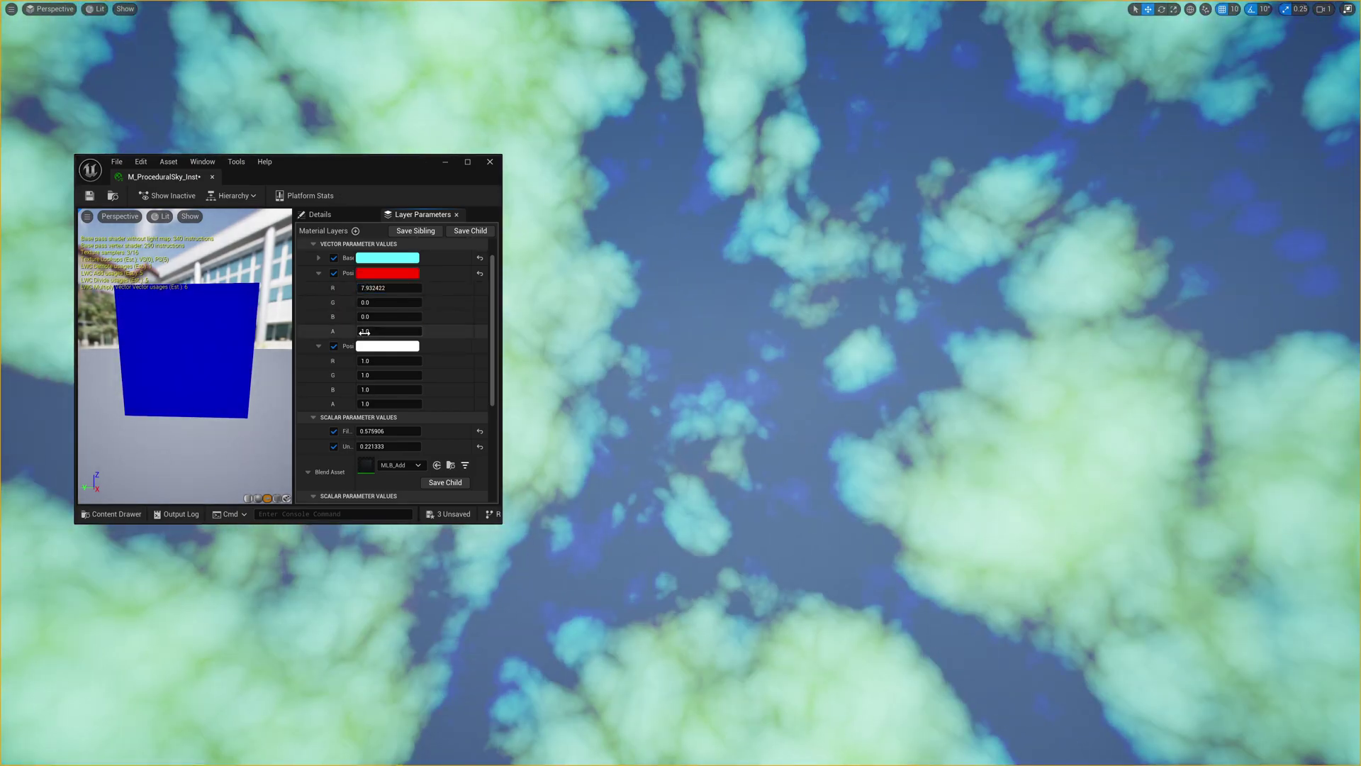
{"action": "scroll", "coordinate": [361, 331], "scroll_direction": "down", "scroll_amount": 5}
{"action": "left_click_drag", "start_coordinate": [389, 392], "coordinate": [389, 392]}
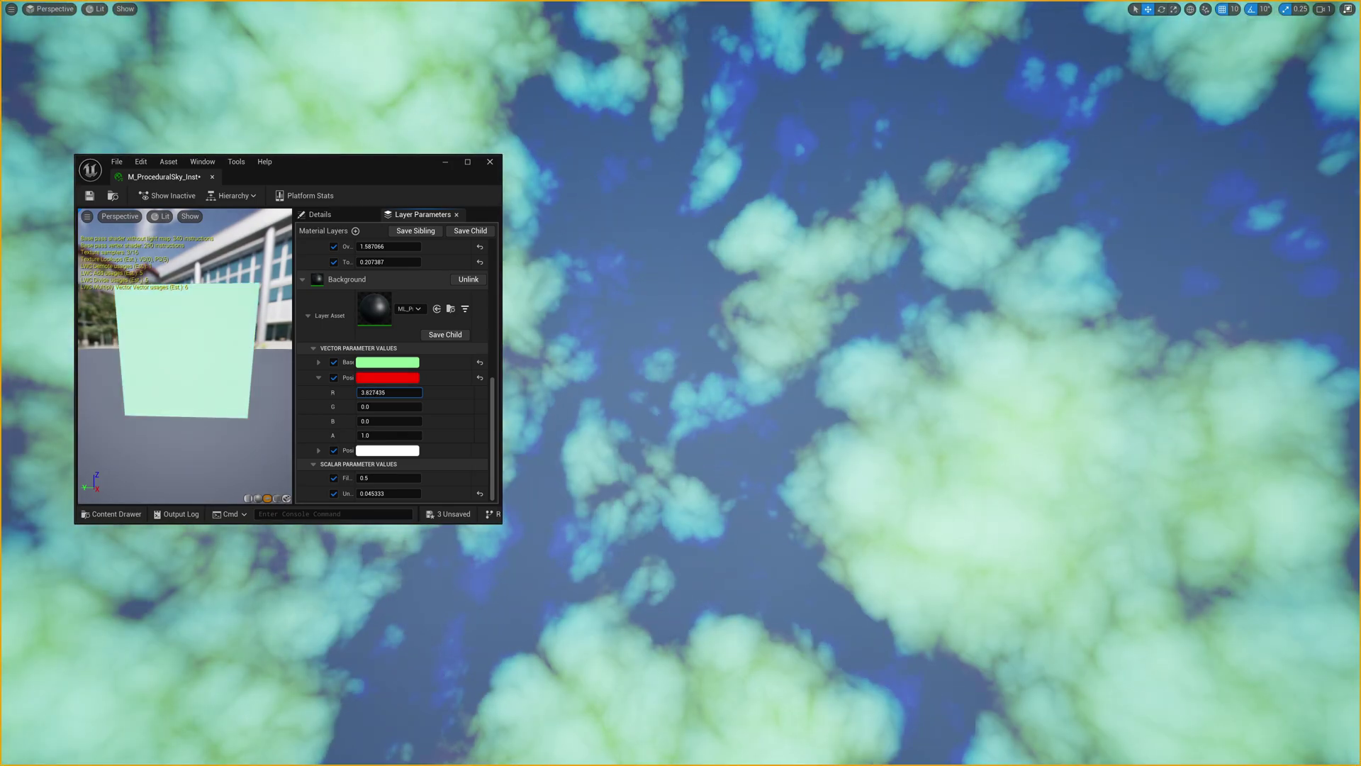
- Turn PositionOffset pink and shift the layer BaseColor toward purple in the Color Picker
{"action": "left_click", "coordinate": [407, 412]}
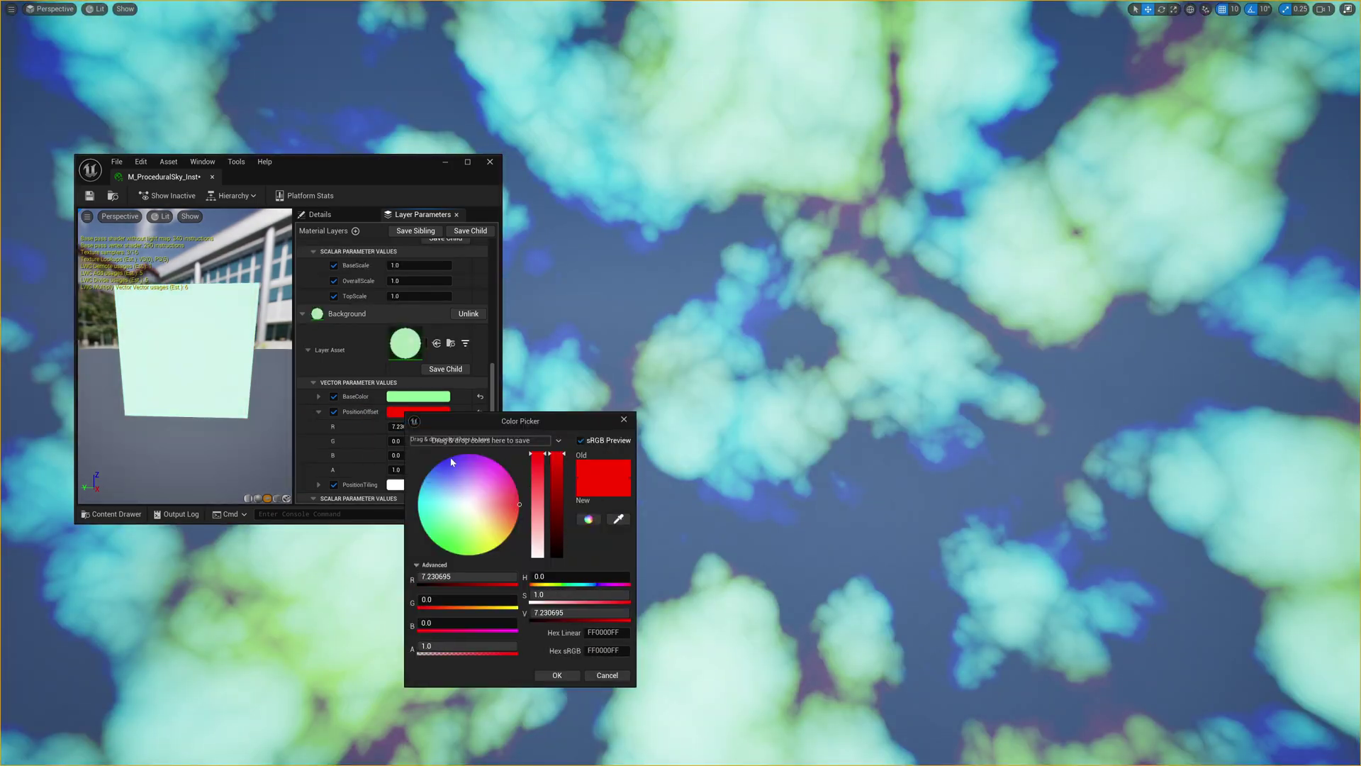
{"action": "left_click_drag", "start_coordinate": [452, 466], "coordinate": [444, 572]}
{"action": "left_click", "coordinate": [417, 396]}
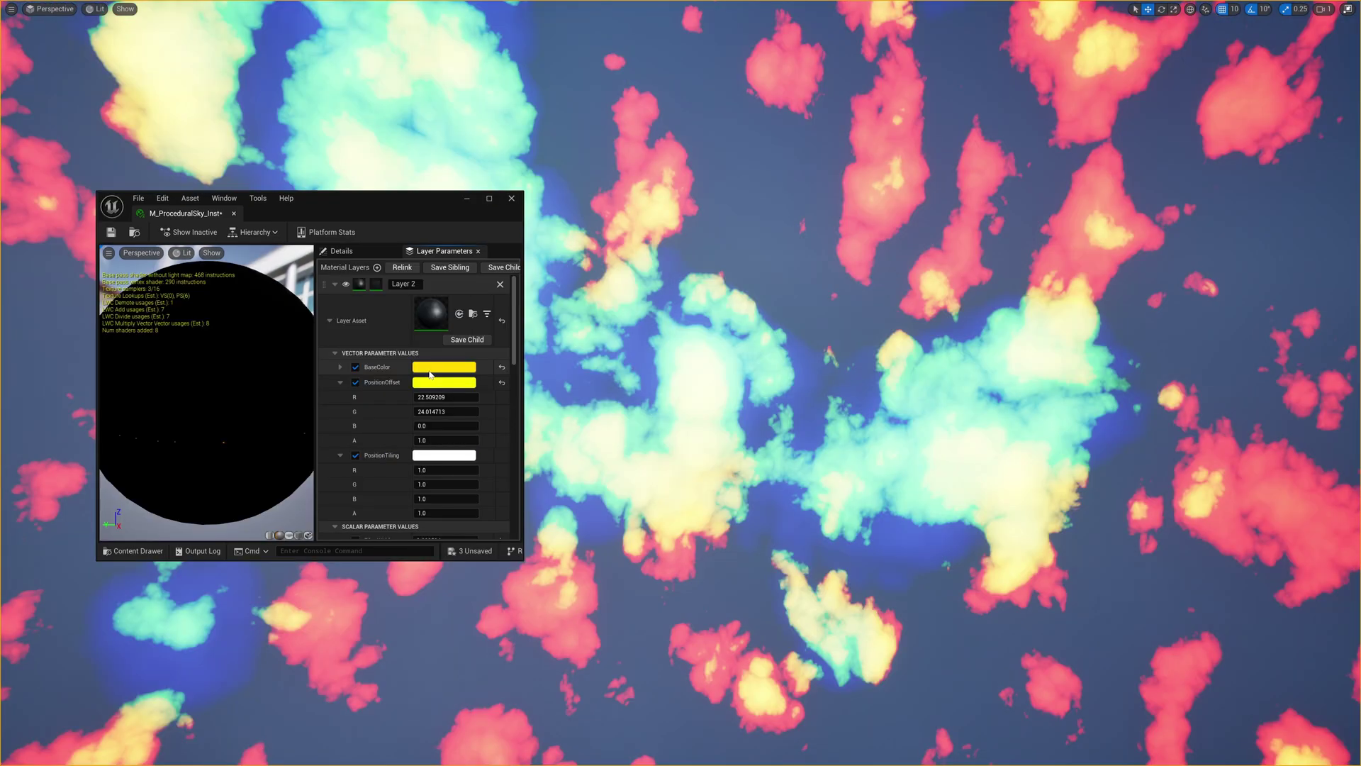
{"action": "left_click", "coordinate": [443, 367]}
{"action": "left_click_drag", "start_coordinate": [513, 509], "coordinate": [571, 331]}
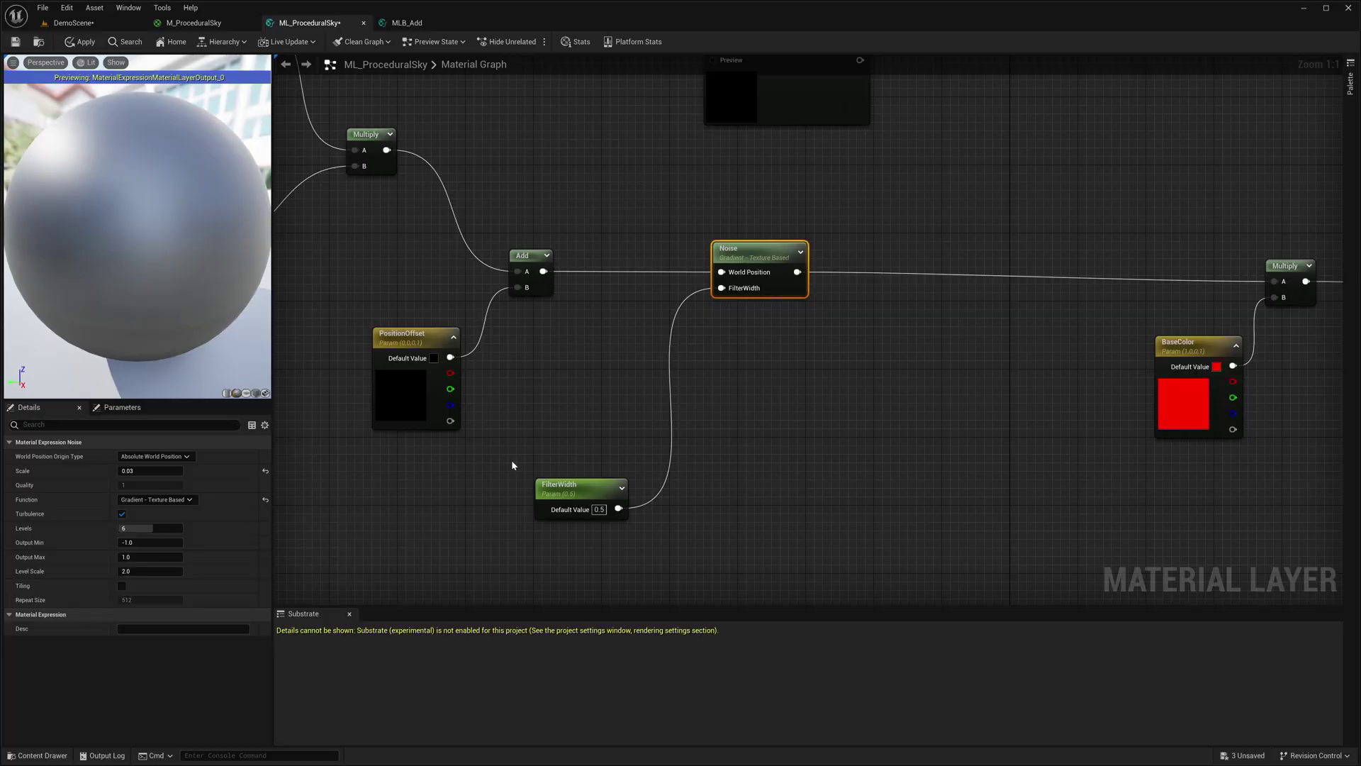
- Feed the noise through Abs, then Power with a NoiseContrast parameter (1.0) as exponent
{"action": "right_click_drag", "start_coordinate": [512, 465], "coordinate": [366, 465]}
{"action": "right_click", "coordinate": [708, 345]}
{"action": "type", "text": "abs"}
{"action": "key", "text": "Return"}
{"action": "left_click_drag", "start_coordinate": [648, 275], "coordinate": [743, 372]}
{"action": "type", "text": "power"}
{"action": "key", "text": "Return"}
{"action": "right_click", "coordinate": [631, 430]}
{"action": "left_click", "coordinate": [680, 467]}
{"action": "type", "text": "NoiseContrast"}
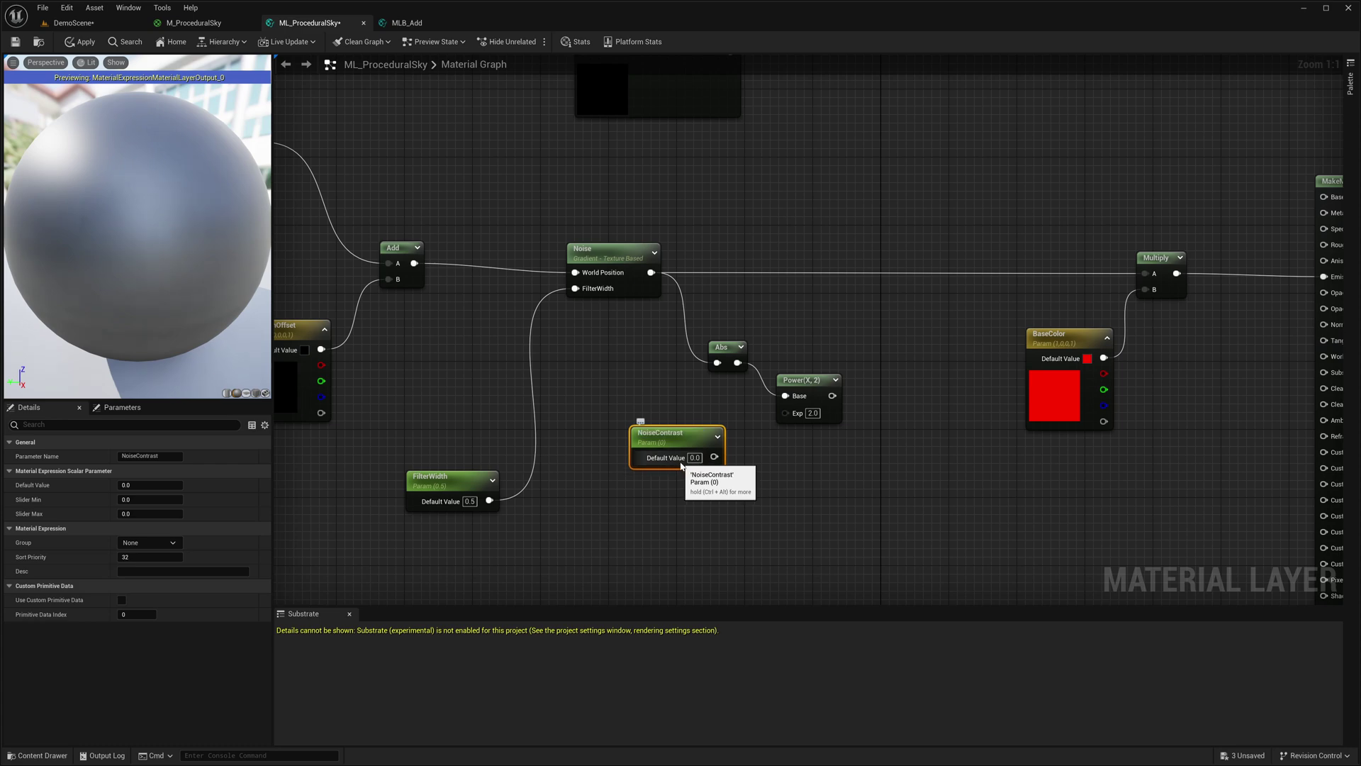
{"action": "type", "text": "1"}
{"action": "key", "text": "Return"}
{"action": "left_click_drag", "start_coordinate": [714, 457], "coordinate": [784, 412]}
- Multiply the Power result by a BillowyCoefficient parameter set to 2.0
{"action": "right_click_drag", "start_coordinate": [833, 423], "coordinate": [770, 392]}
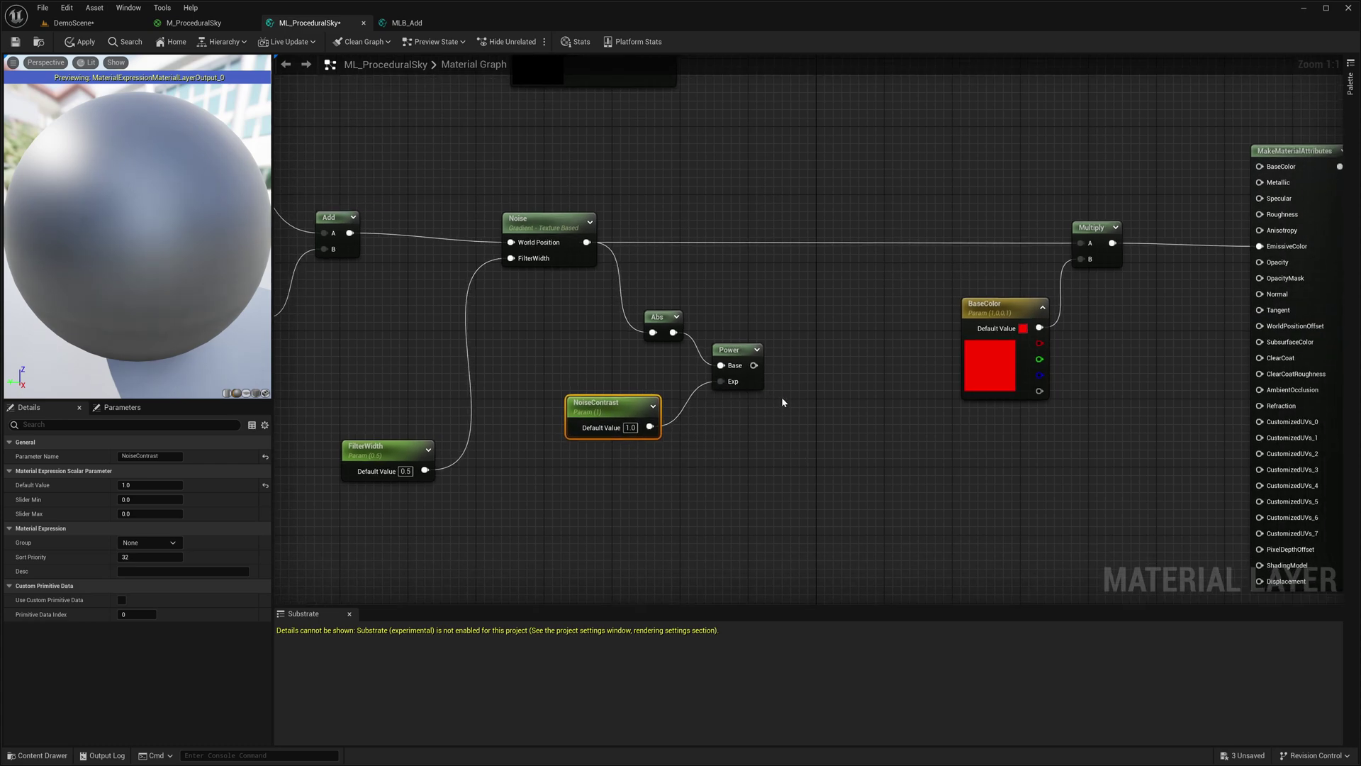
{"action": "left_click_drag", "start_coordinate": [753, 365], "coordinate": [795, 422]}
{"action": "right_click", "coordinate": [599, 490]}
{"action": "left_click", "coordinate": [636, 521]}
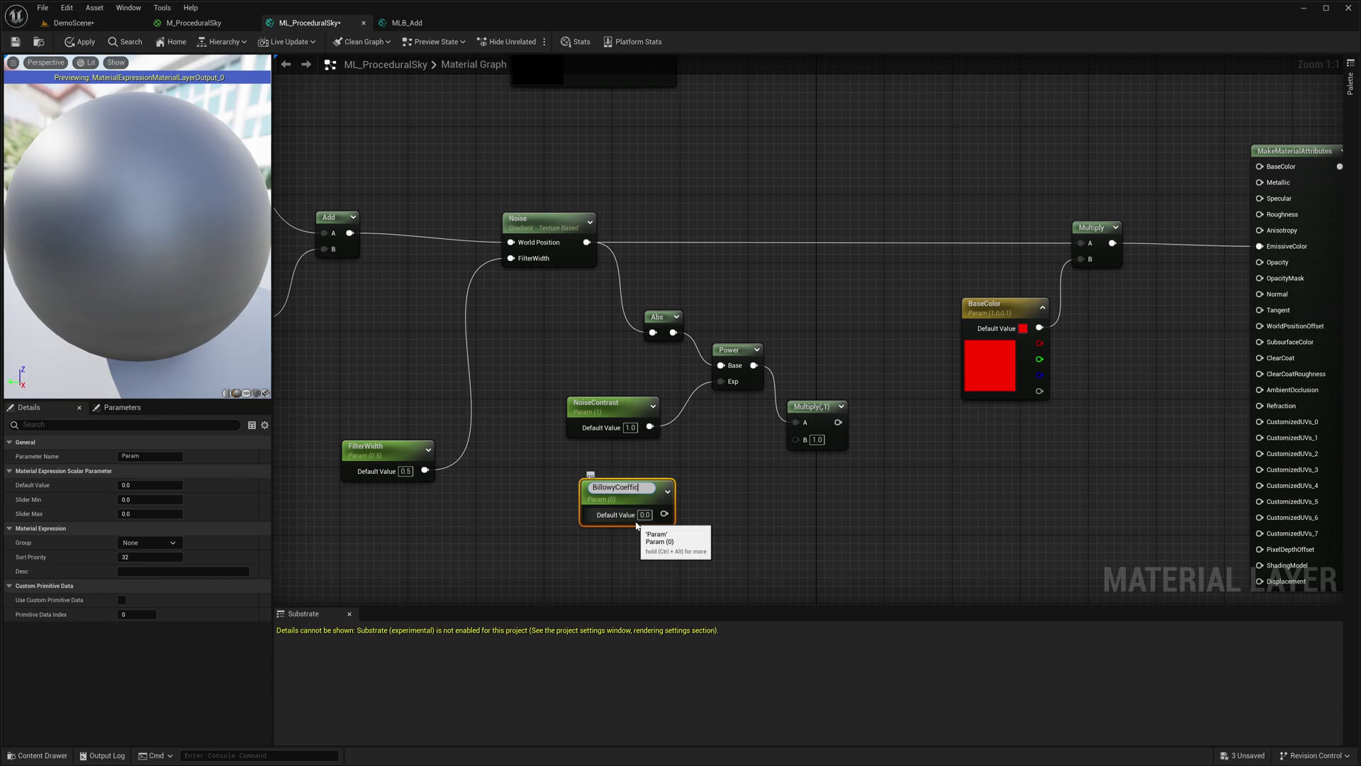
{"action": "left_click_drag", "start_coordinate": [659, 510], "coordinate": [799, 448]}
- Subtract a BillowyFallOff parameter of 1 from the Multiply result
{"action": "left_click_drag", "start_coordinate": [892, 496], "coordinate": [894, 499]}
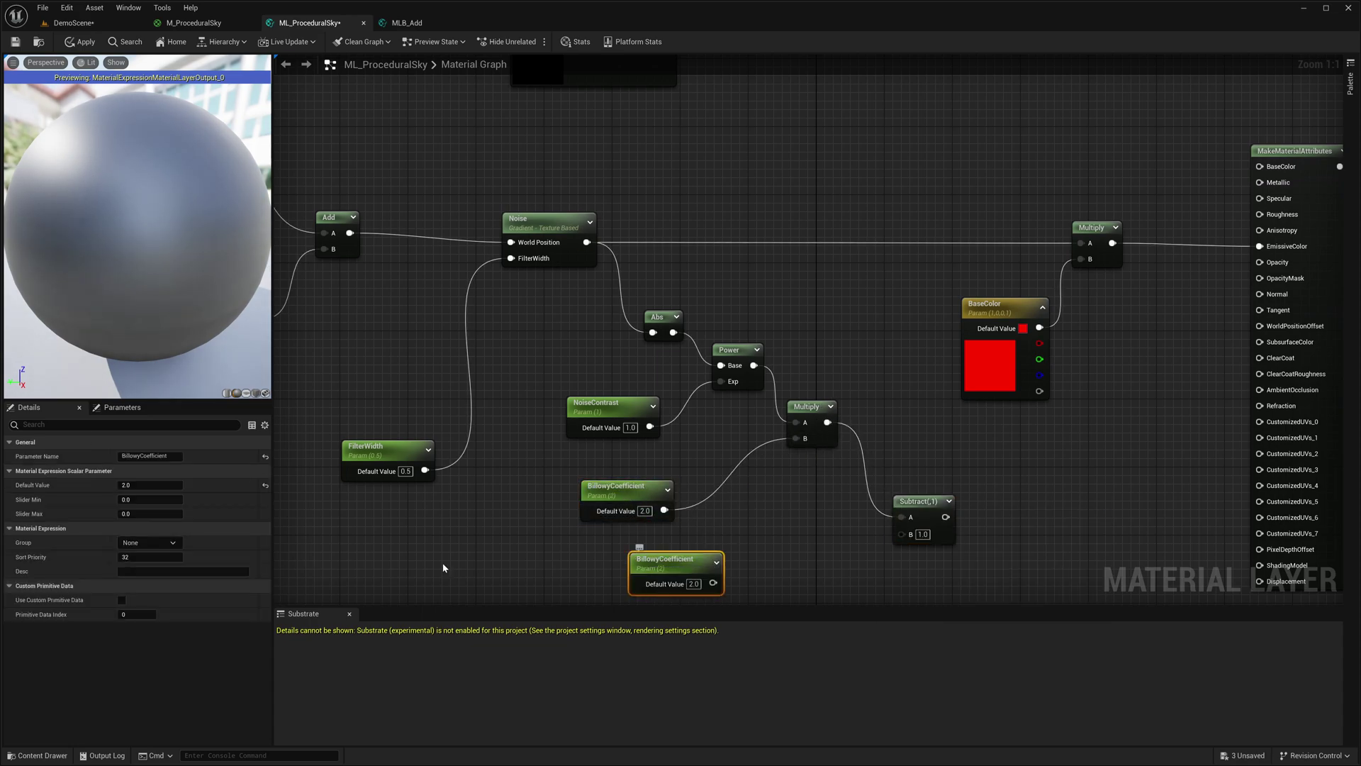
{"action": "type", "text": "allOff"}
{"action": "key", "text": "Return"}
{"action": "right_click_drag", "start_coordinate": [675, 572], "coordinate": [644, 512]}
{"action": "type", "text": "1"}
{"action": "left_click_drag", "start_coordinate": [682, 523], "coordinate": [1016, 166]}
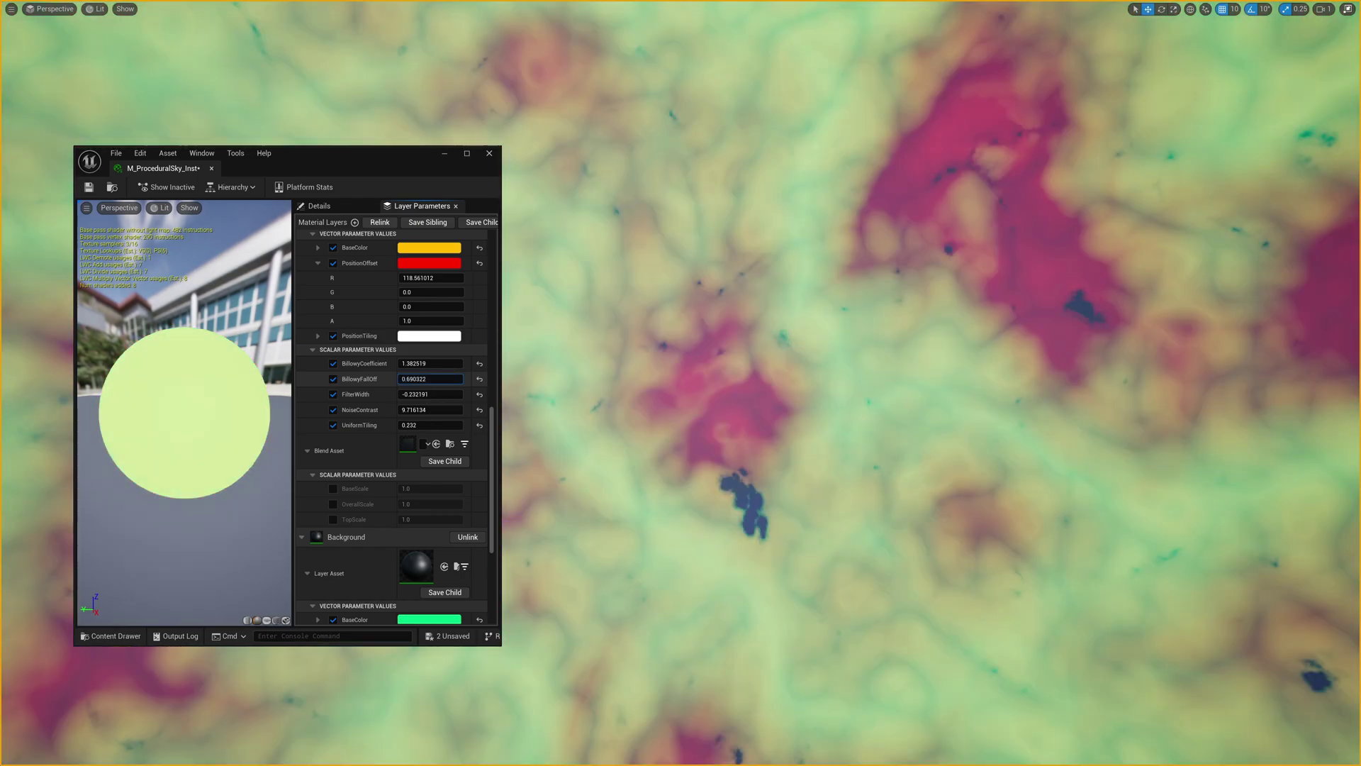
- Set BillowyFallOff to about 0.44 and BillowyCoefficient to about 1.68, adjusting FilterWidth
{"action": "mouse_move", "coordinate": [431, 378]}
{"action": "left_mouse_down"}
{"action": "mouse_move", "coordinate": [400, 379]}
{"action": "mouse_move", "coordinate": [454, 363]}
{"action": "mouse_move", "coordinate": [429, 363]}
{"action": "left_mouse_up"}
{"action": "left_click_drag", "start_coordinate": [418, 394], "coordinate": [446, 394]}
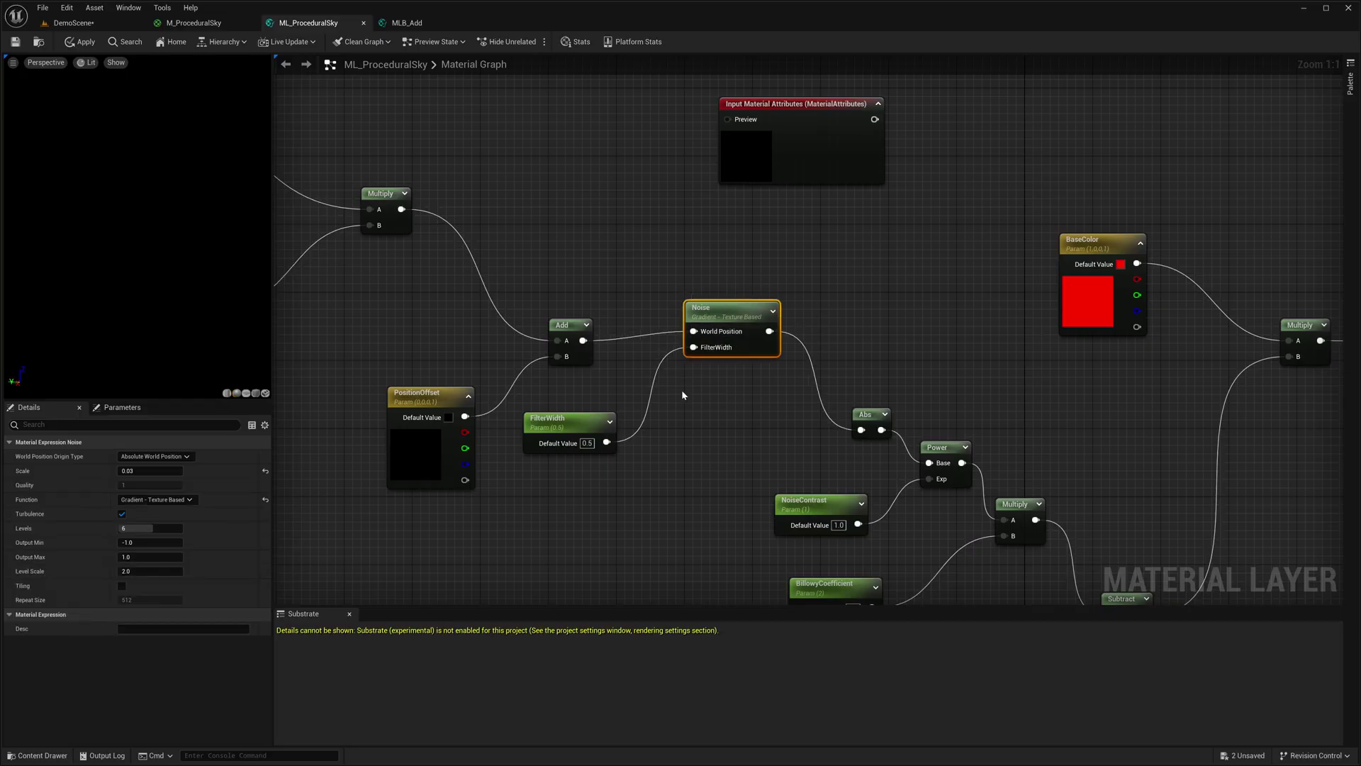
- Duplicate the Noise node as a Voronoi Noise and wire FilterWidth into it
{"action": "key", "text": "ctrl+d"}
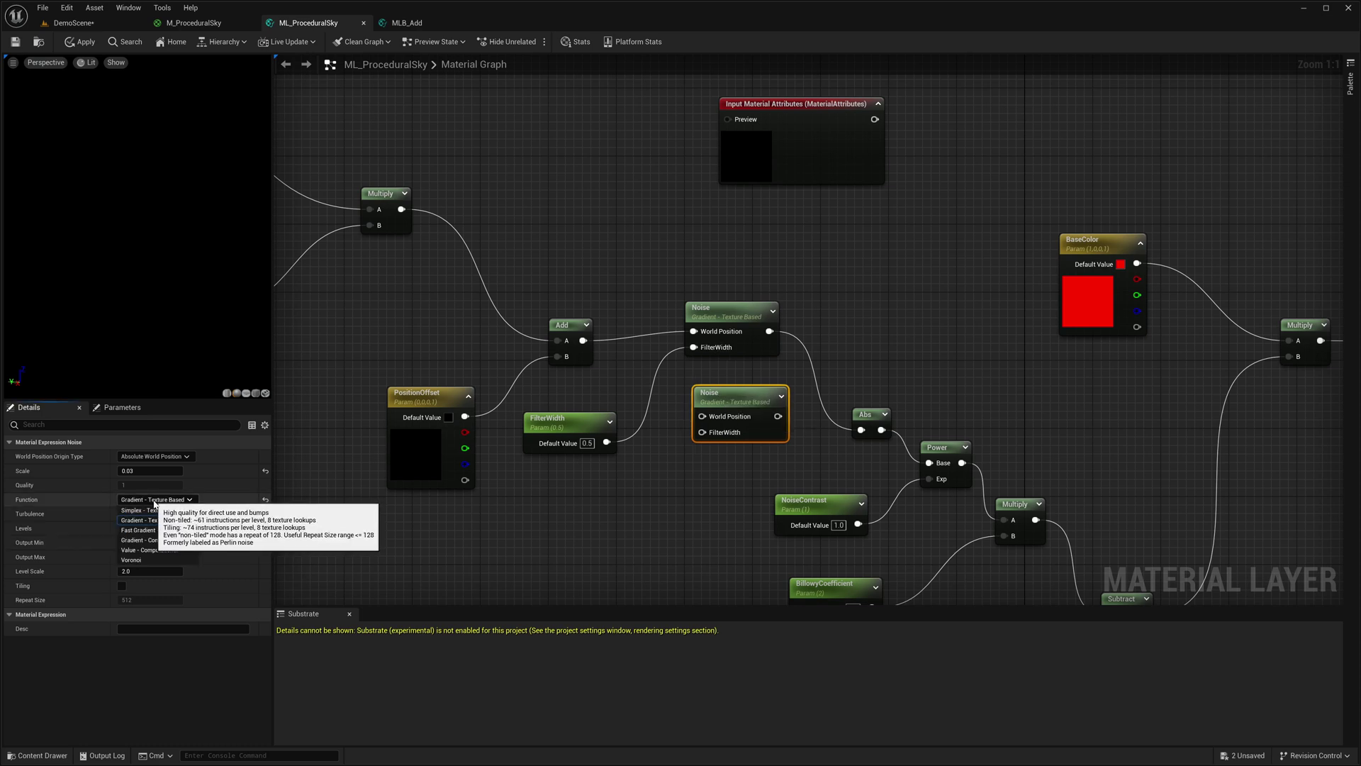
{"action": "left_click", "coordinate": [156, 500]}
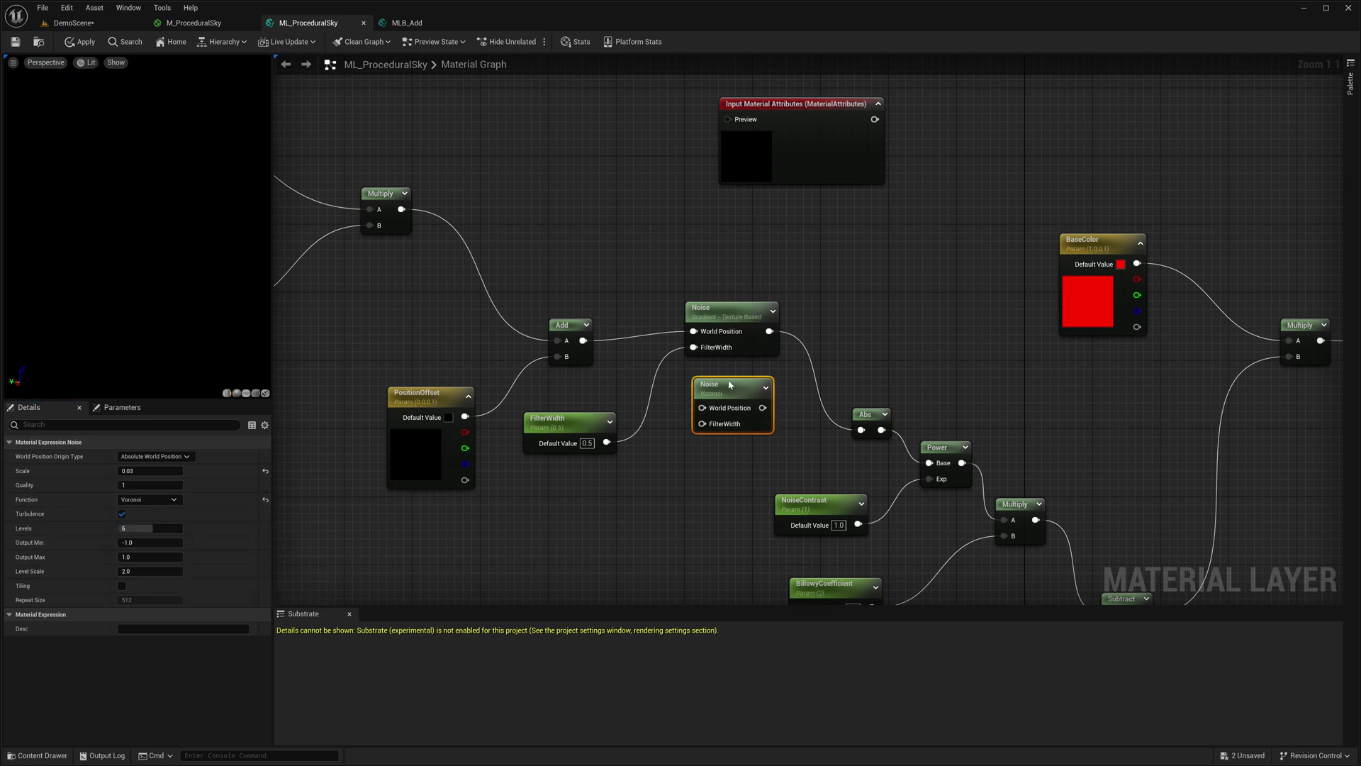
{"action": "left_click_drag", "start_coordinate": [715, 397], "coordinate": [630, 228]}
{"action": "left_click_drag", "start_coordinate": [732, 316], "coordinate": [773, 324]}
{"action": "left_click_drag", "start_coordinate": [569, 333], "coordinate": [537, 329]}
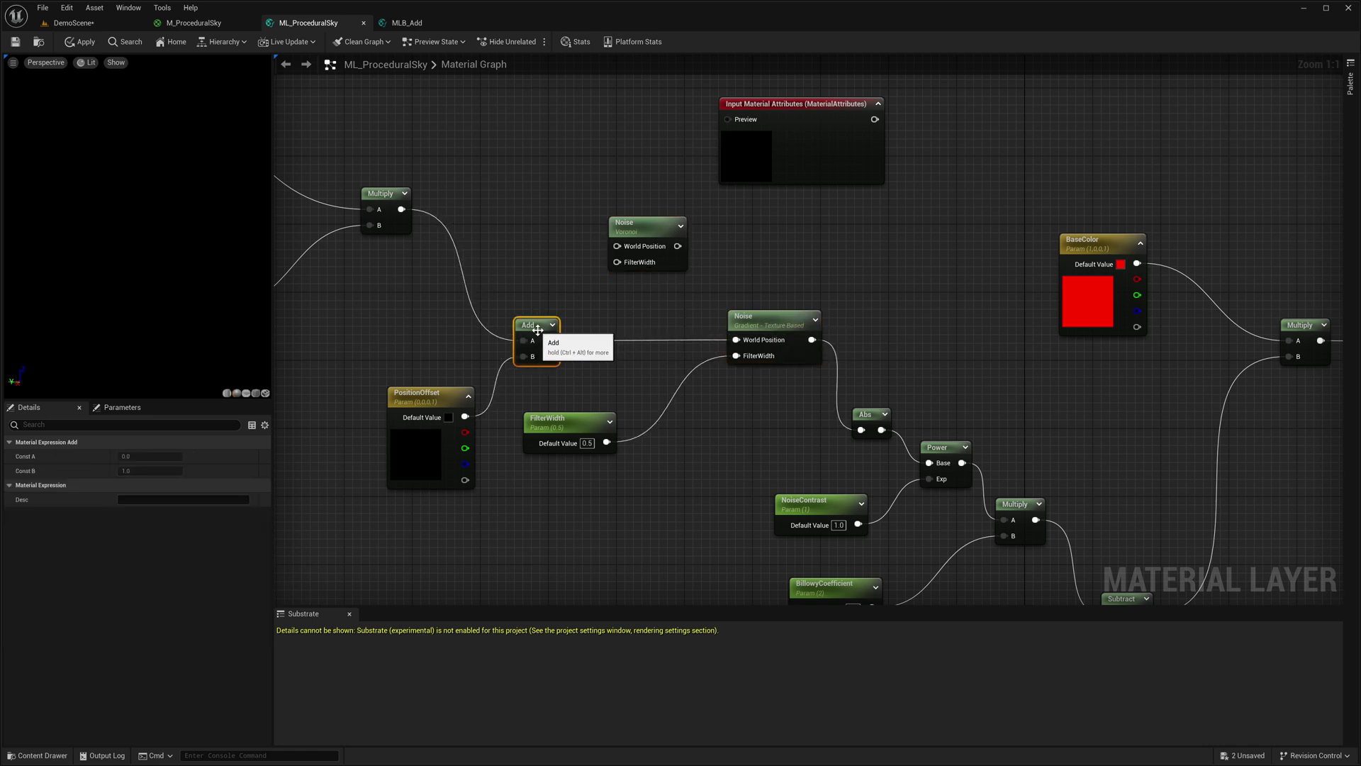
{"action": "left_click_drag", "start_coordinate": [605, 443], "coordinate": [627, 264]}
{"action": "left_click_drag", "start_coordinate": [641, 225], "coordinate": [752, 233]}
{"action": "right_click_drag", "start_coordinate": [826, 263], "coordinate": [720, 287]}
{"action": "left_click_drag", "start_coordinate": [702, 343], "coordinate": [677, 342]}
- Add a Multiply of the Voronoi noise and route its result into Abs
{"action": "left_click", "coordinate": [730, 310]}
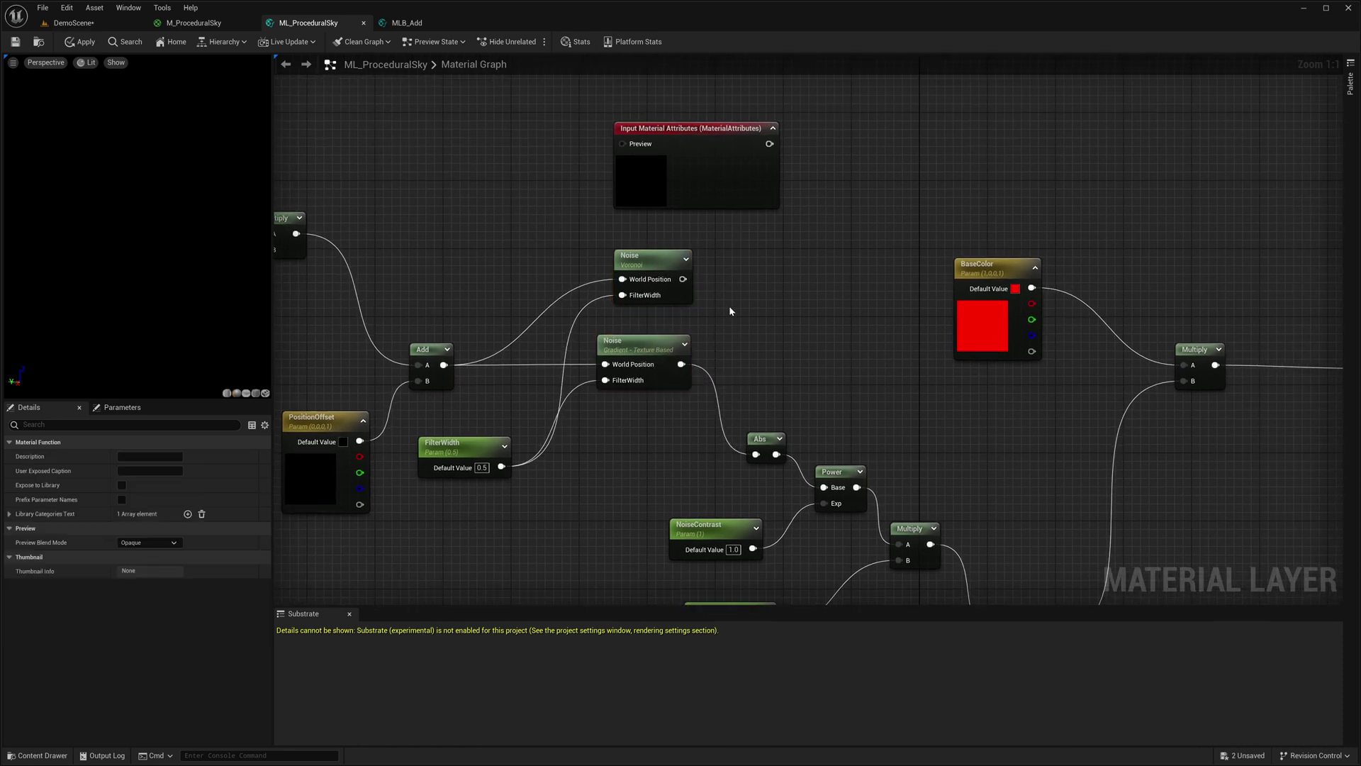
{"action": "left_click", "coordinate": [743, 297]}
{"action": "left_click_drag", "start_coordinate": [682, 279], "coordinate": [757, 389]}
{"action": "left_click_drag", "start_coordinate": [757, 458], "coordinate": [758, 458]}
- Add a VoronoiOffset vector parameter into the Add that drives the Voronoi position
{"action": "right_click_drag", "start_coordinate": [302, 89], "coordinate": [530, 169]}
{"action": "left_click", "coordinate": [531, 169]}
{"action": "key", "text": "ctrl+v"}
{"action": "right_click", "coordinate": [578, 209]}
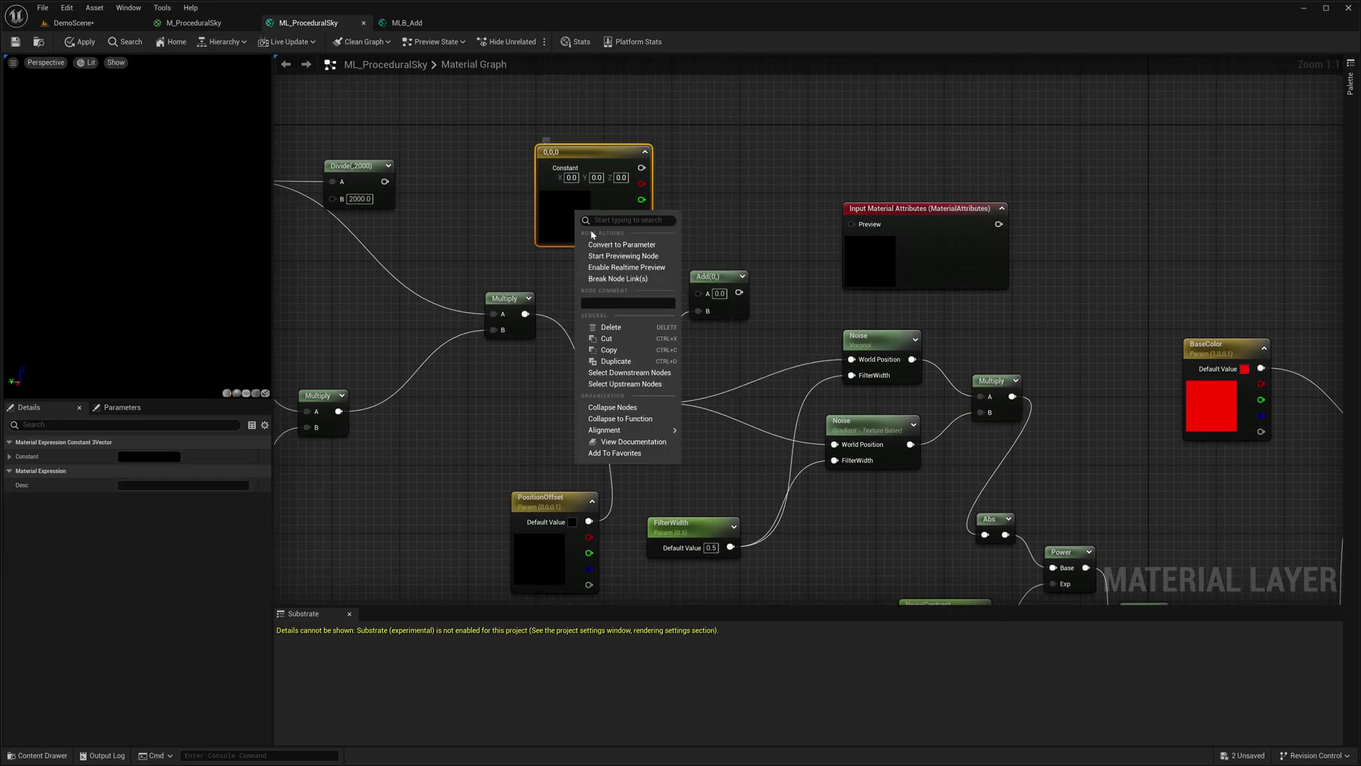
{"action": "left_click", "coordinate": [599, 242]}
{"action": "left_click_drag", "start_coordinate": [614, 175], "coordinate": [723, 292]}
{"action": "left_click_drag", "start_coordinate": [850, 363], "coordinate": [850, 359]}
- Duplicate FilterWidth as VoronoiFilterWidth for the Voronoi noise and wire Divide into Multiply A
{"action": "right_click_drag", "start_coordinate": [851, 360], "coordinate": [863, 239]}
{"action": "key", "text": "ctrl+d"}
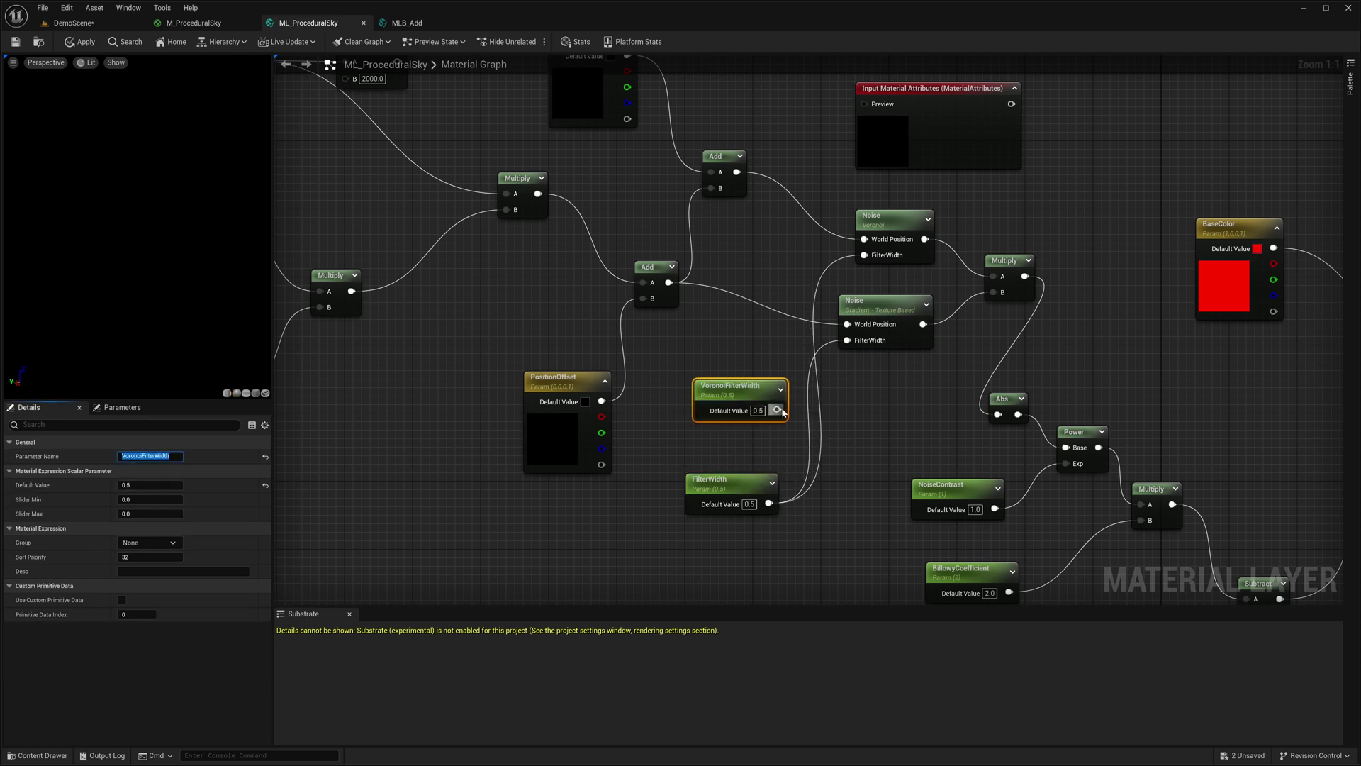
{"action": "left_click_drag", "start_coordinate": [777, 410], "coordinate": [864, 255]}
{"action": "right_click_drag", "start_coordinate": [851, 461], "coordinate": [949, 603]}
{"action": "scroll", "coordinate": [568, 353], "scroll_direction": "down", "scroll_amount": 1}
{"action": "left_click_drag", "start_coordinate": [553, 257], "coordinate": [645, 373]}
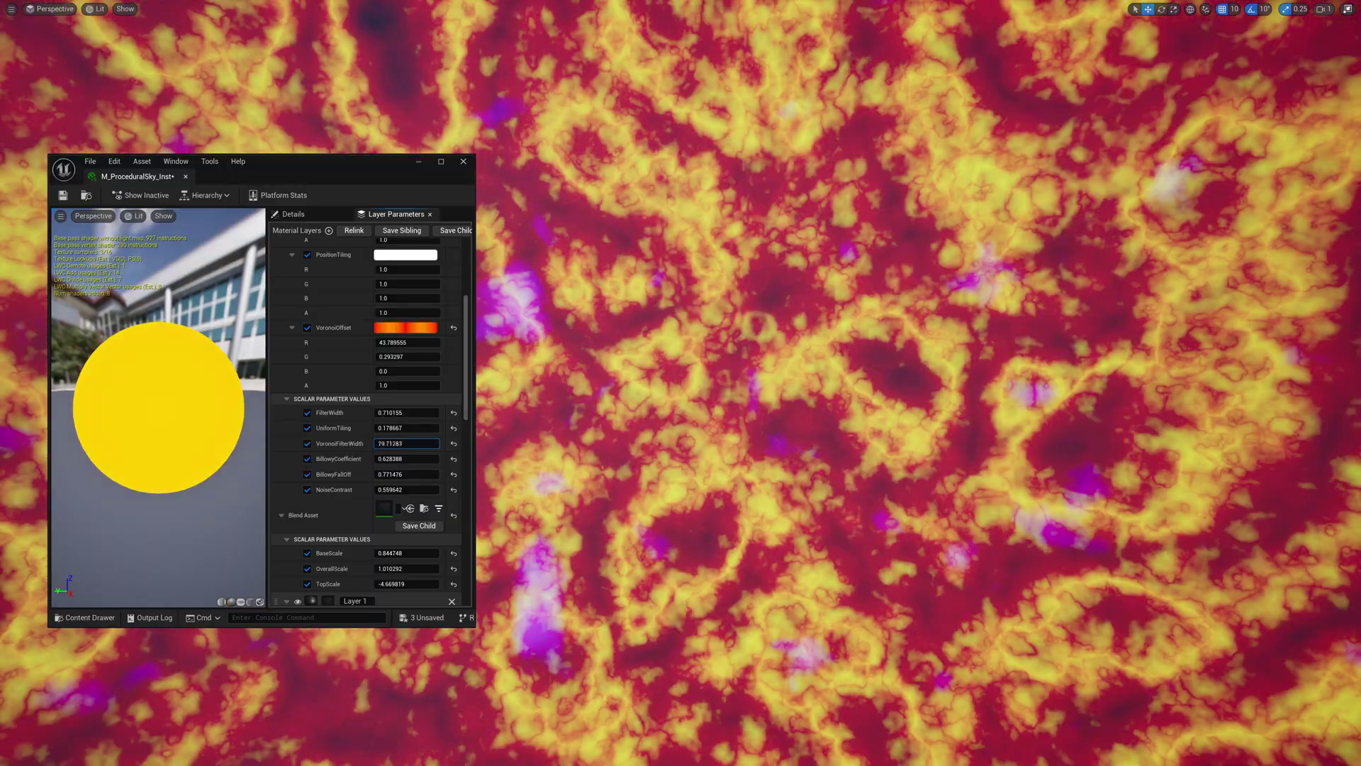
- Raise VoronoiFilterWidth and pick a new hue for the background BaseColor
{"action": "mouse_move", "coordinate": [383, 443]}
{"action": "left_mouse_down"}
{"action": "mouse_move", "coordinate": [425, 427]}
{"action": "mouse_move", "coordinate": [376, 427]}
{"action": "left_mouse_up"}
{"action": "scroll", "coordinate": [394, 410], "scroll_direction": "down", "scroll_amount": 10}
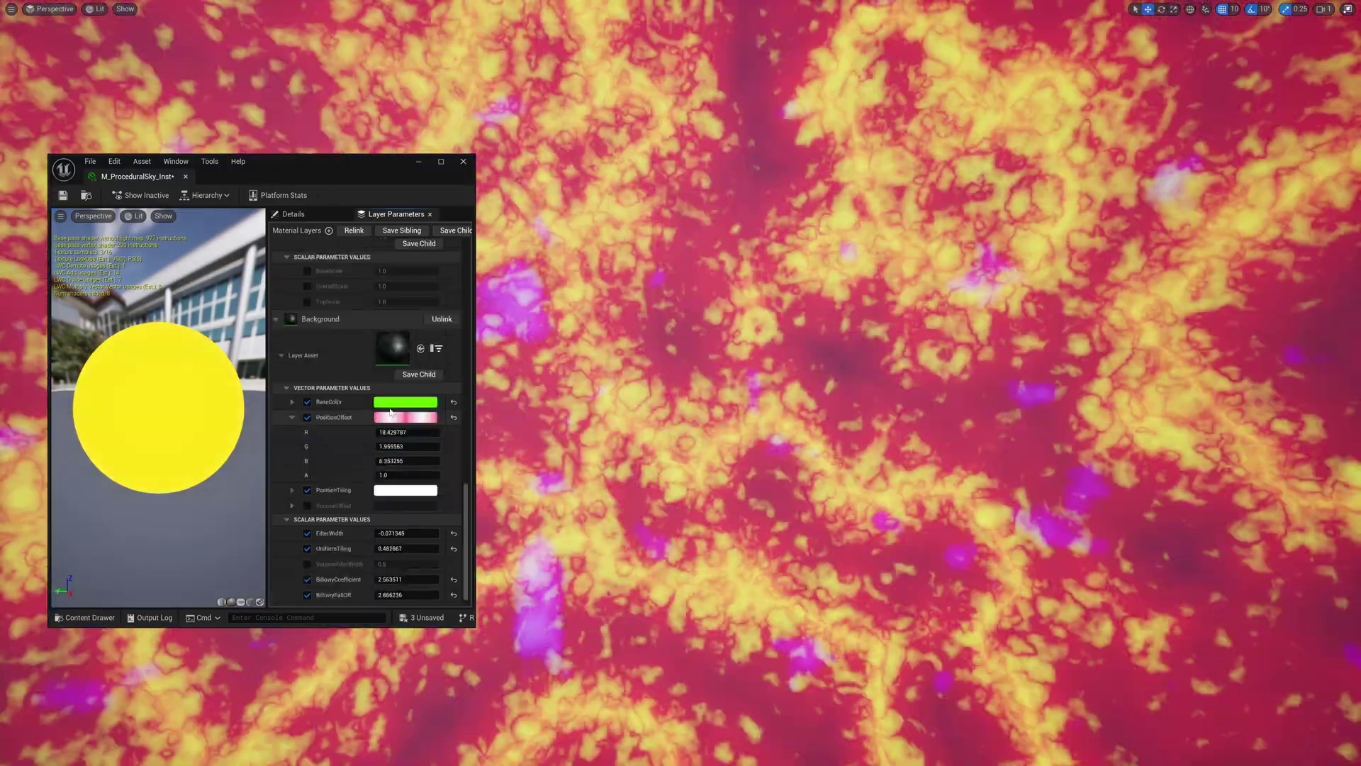
{"action": "left_click", "coordinate": [394, 408]}
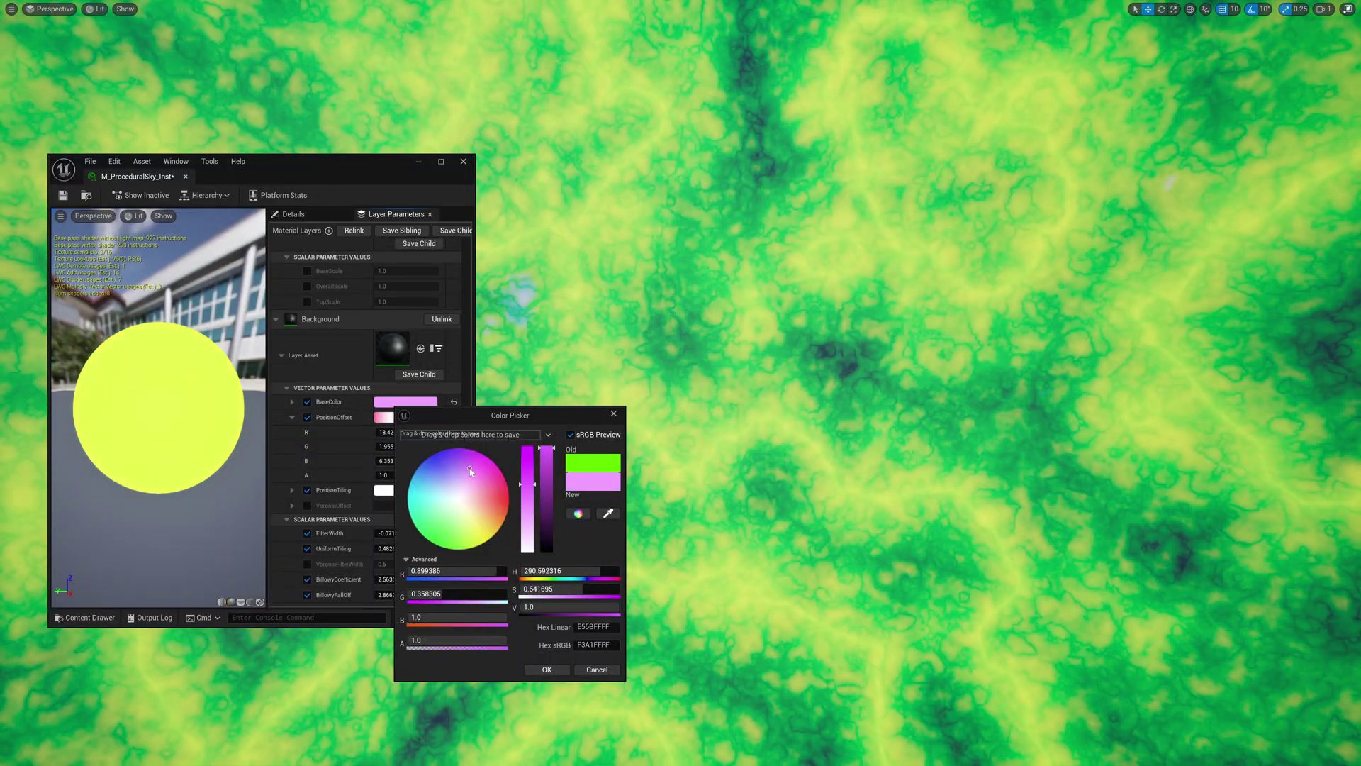
{"action": "left_click", "coordinate": [386, 309]}
{"action": "mouse_move", "coordinate": [432, 476]}
{"action": "left_mouse_down"}
{"action": "mouse_move", "coordinate": [454, 476]}
{"action": "mouse_move", "coordinate": [425, 477]}
{"action": "left_mouse_up"}
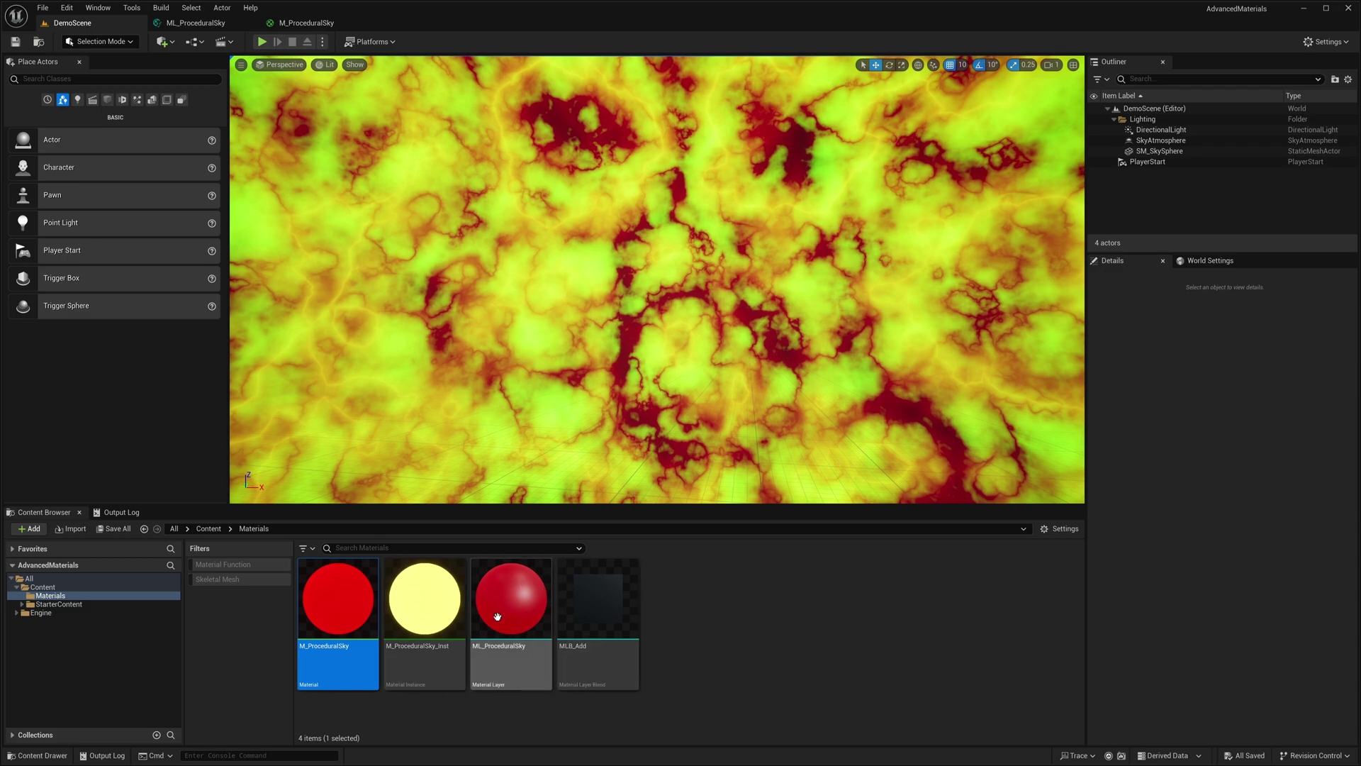
- Create the layer instance ML_ProceduralSky_Inst from ML_ProceduralSky
{"action": "right_click", "coordinate": [508, 619]}
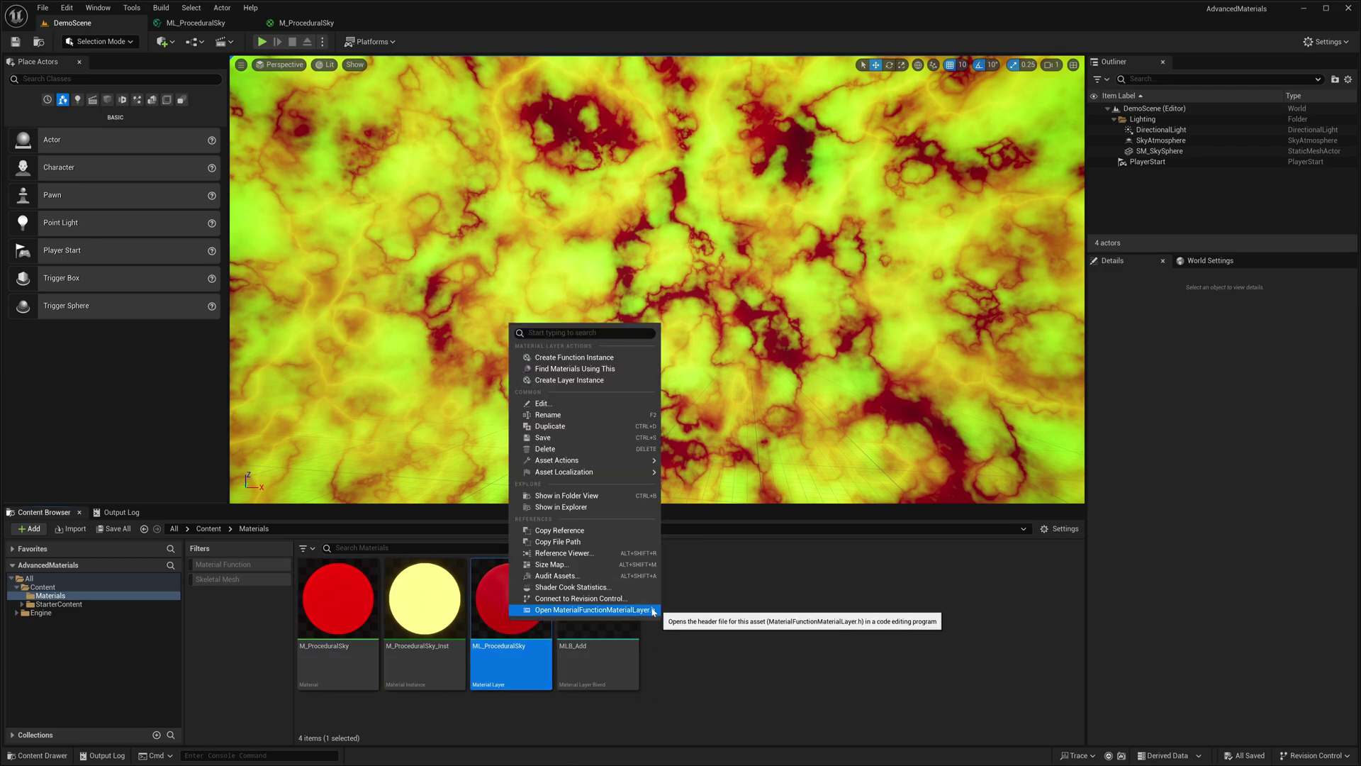
{"action": "left_click", "coordinate": [559, 382]}
{"action": "key", "text": "Return"}
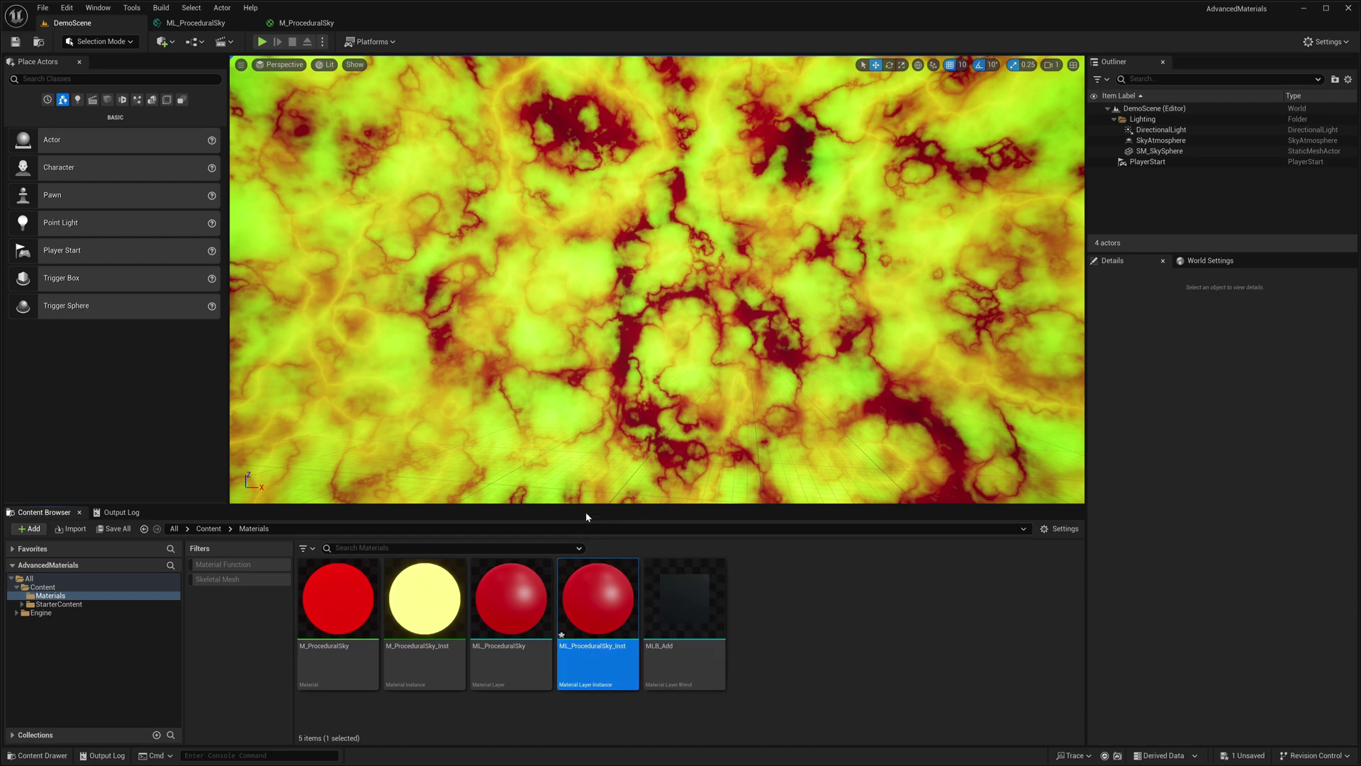
- Create the material instance M_ProceduralSky_Inst1 from M_ProceduralSky
{"action": "right_click", "coordinate": [336, 582]}
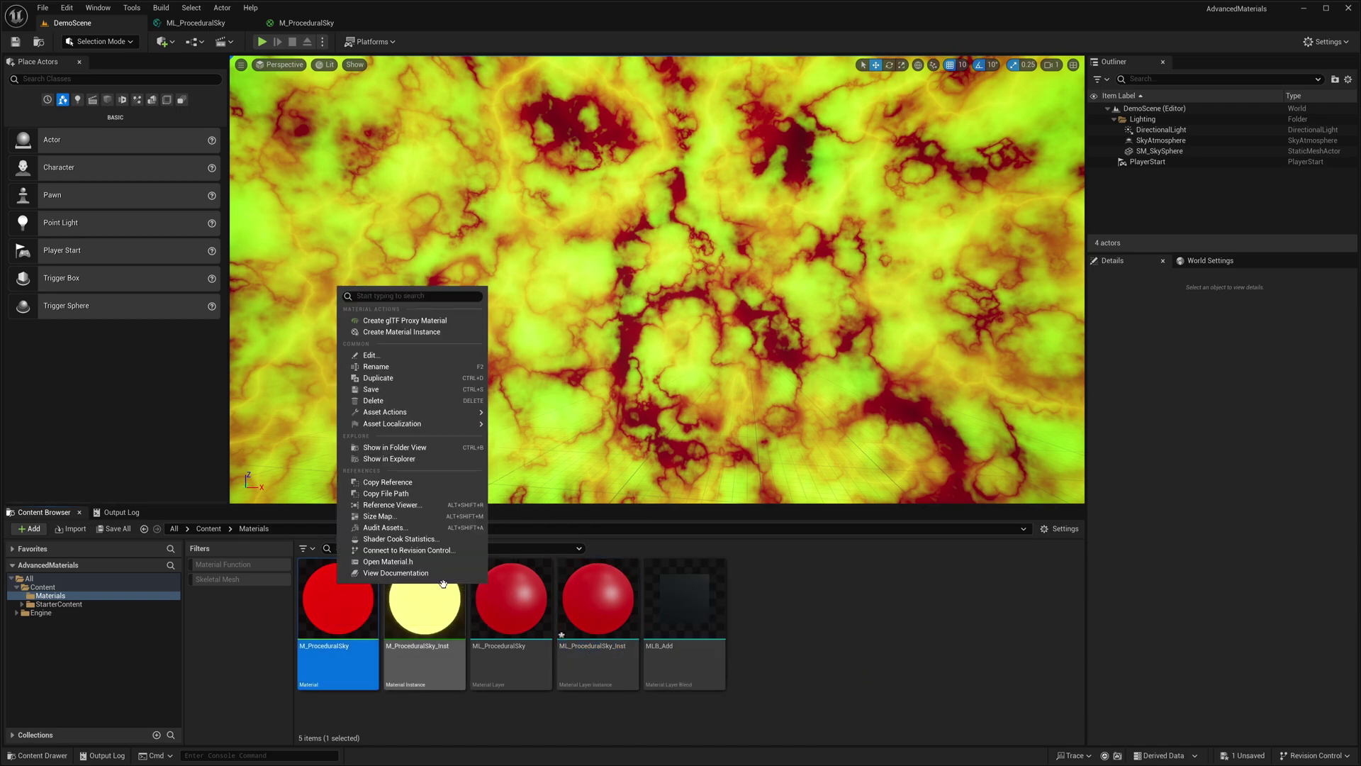
{"action": "left_click", "coordinate": [405, 332]}
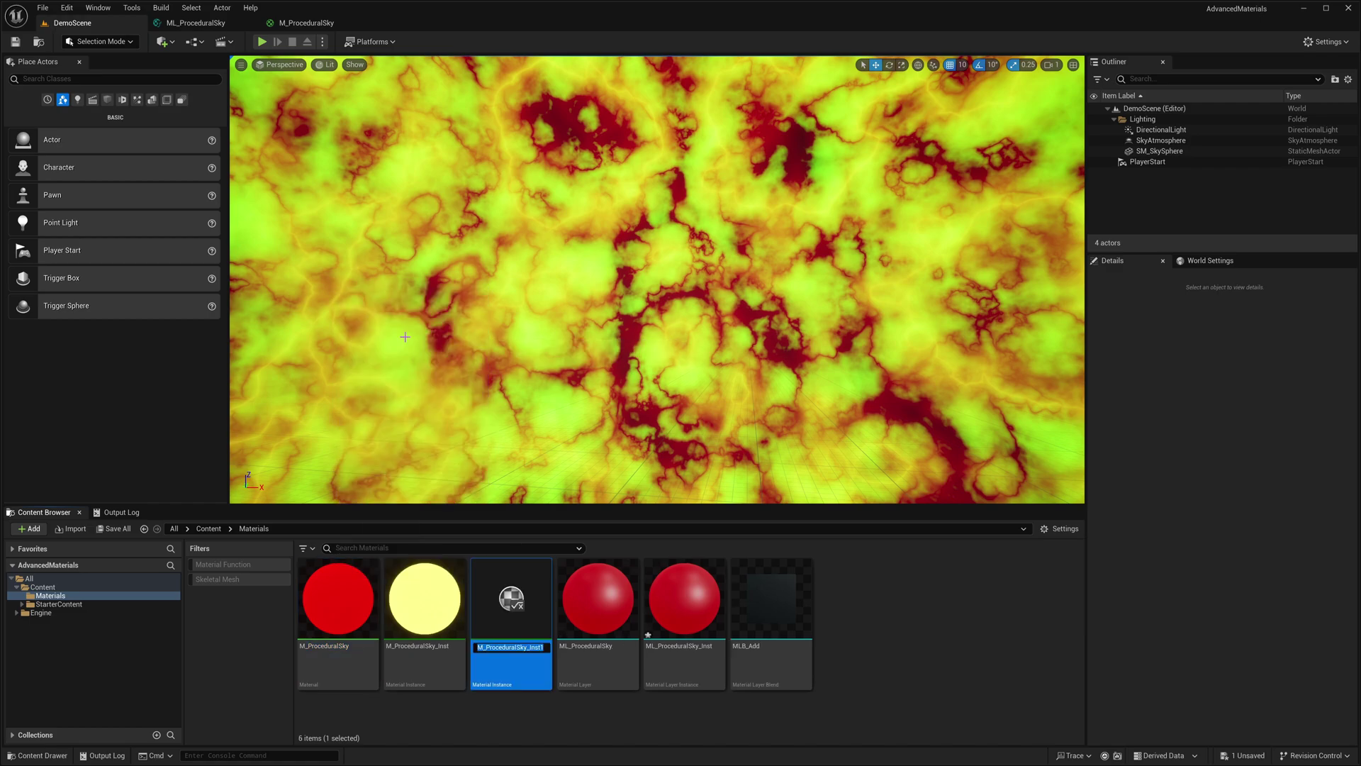
{"action": "key", "text": "Return"}
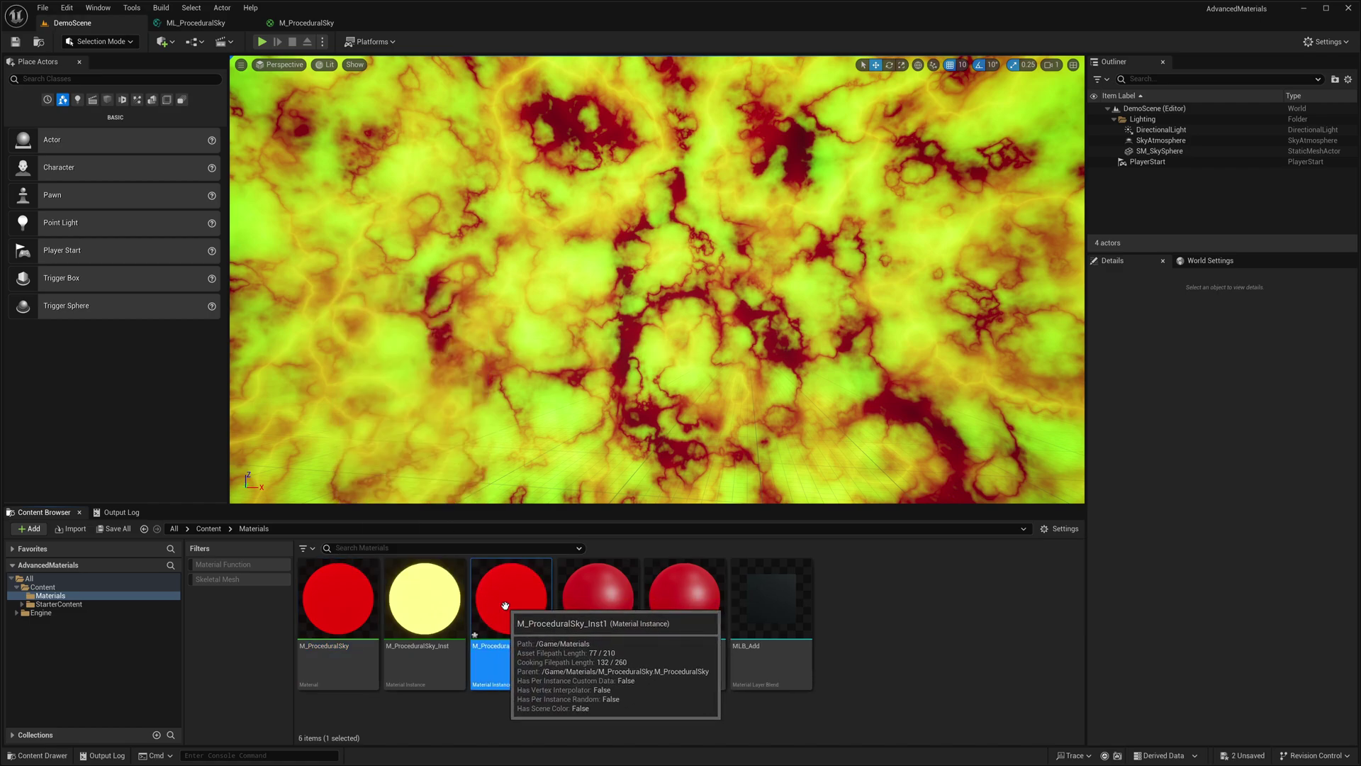
- In M_ProceduralSky_Inst1, set the Background layer asset to ML_ProceduralSky_Inst
{"action": "double_click", "coordinate": [505, 605]}
{"action": "left_click", "coordinate": [486, 270]}
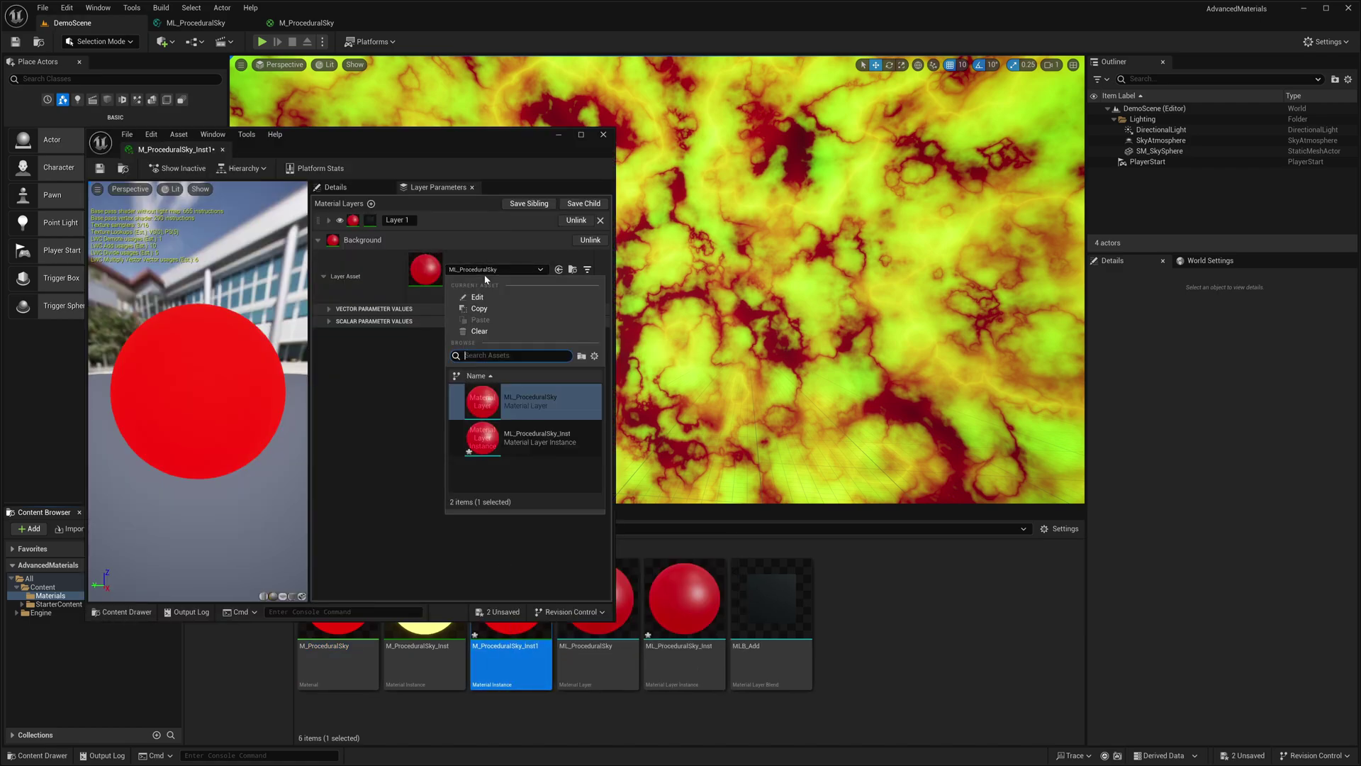
{"action": "left_click", "coordinate": [509, 448]}
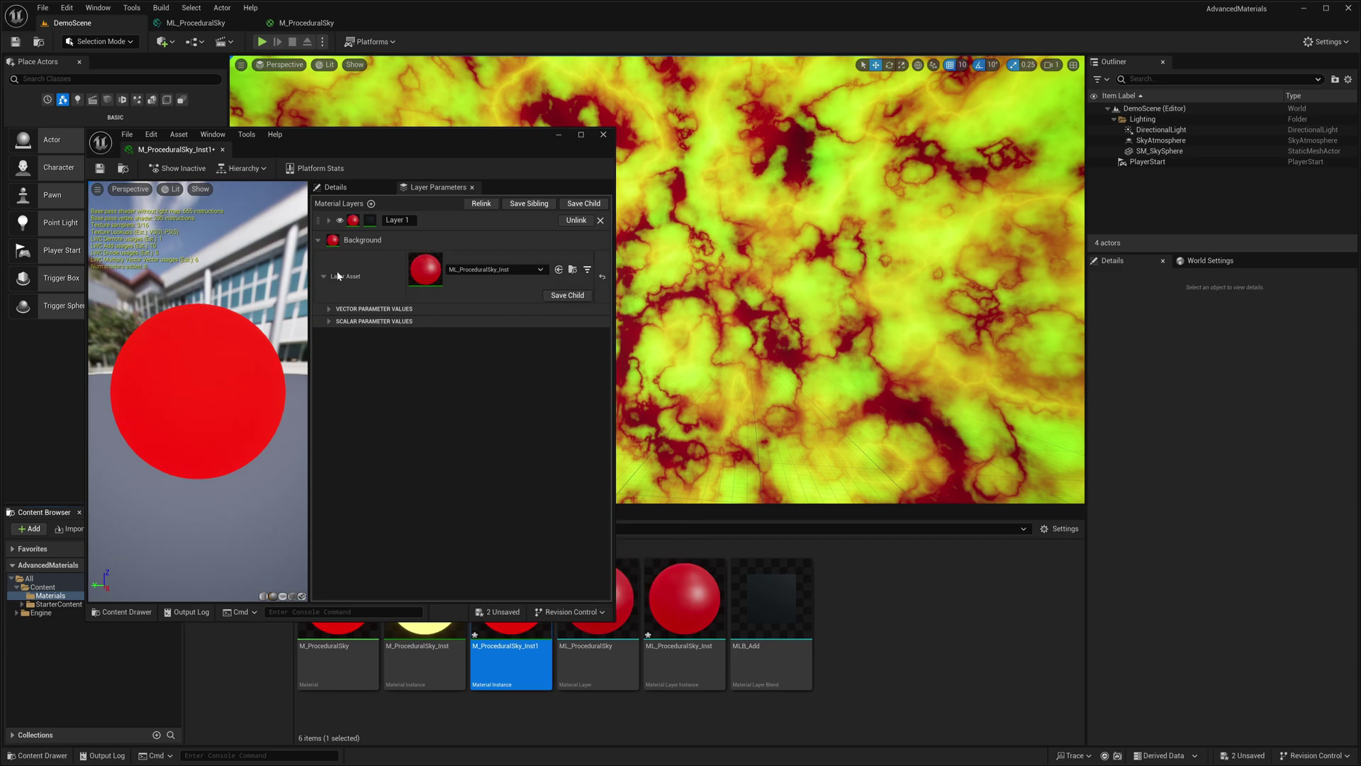
{"action": "left_click", "coordinate": [330, 309]}
{"action": "left_click", "coordinate": [333, 386]}
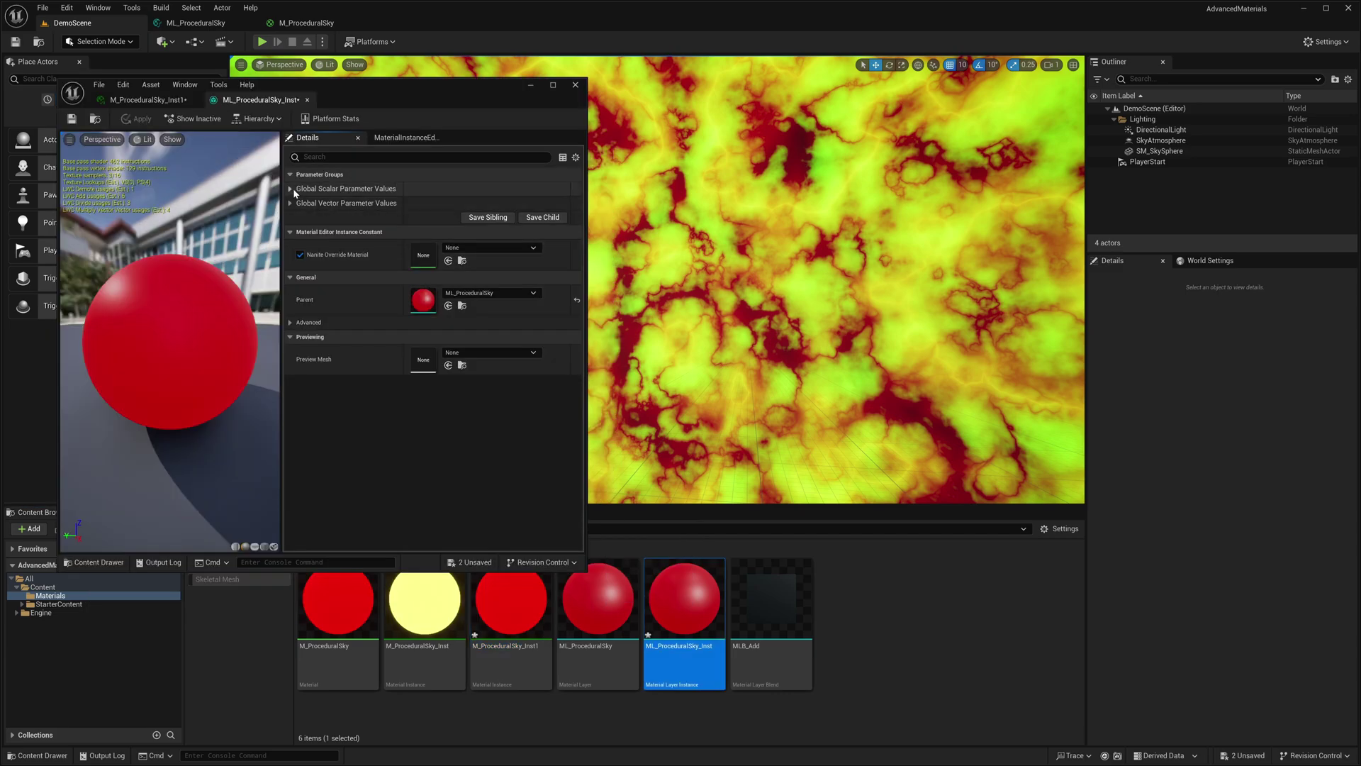
- On ML_ProceduralSky_Inst, raise UniformTiling (about 200), FilterWidth, BillowyCoefficient and BillowyFallOff
{"action": "left_click", "coordinate": [293, 190]}
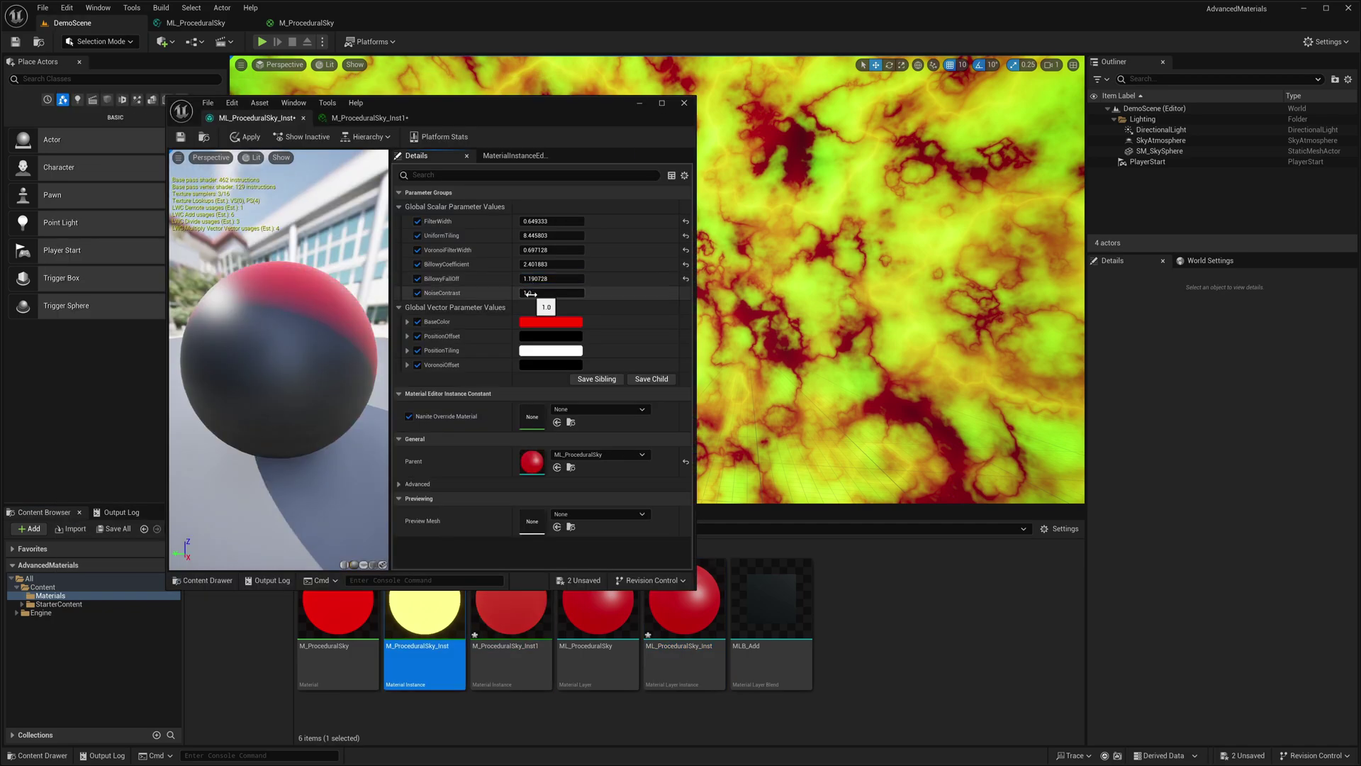
{"action": "left_click_drag", "start_coordinate": [533, 235], "coordinate": [574, 236]}
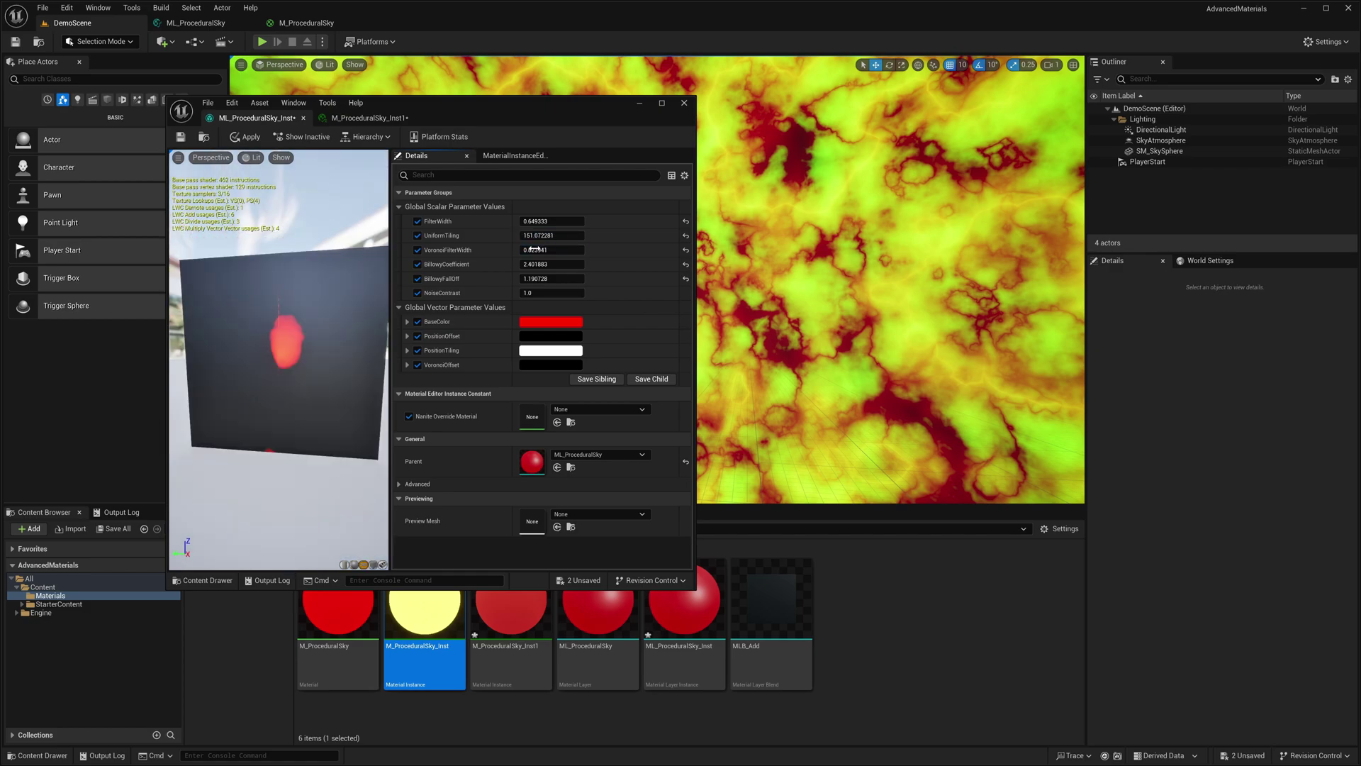
{"action": "left_click_drag", "start_coordinate": [538, 264], "coordinate": [571, 292]}
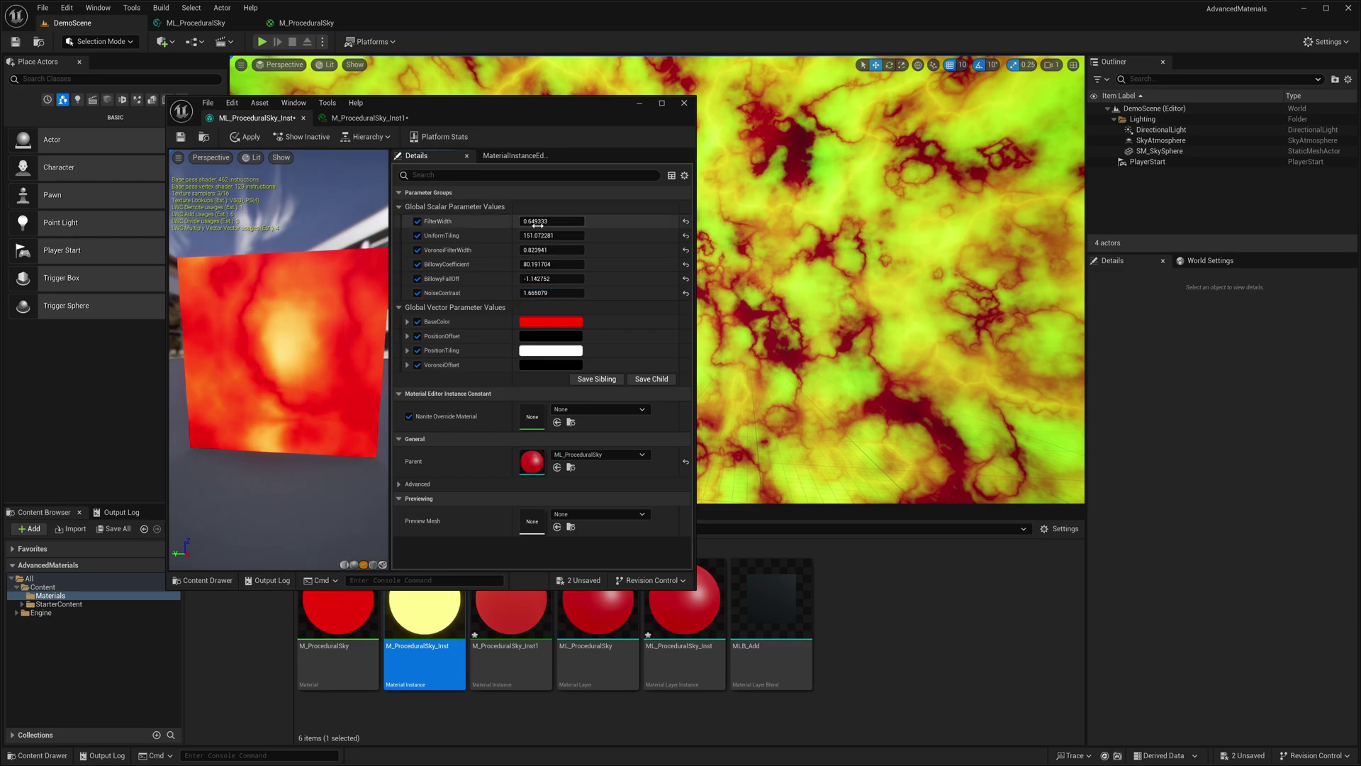
{"action": "left_click_drag", "start_coordinate": [538, 221], "coordinate": [578, 265]}
{"action": "mouse_move", "coordinate": [539, 278]}
{"action": "left_mouse_down"}
{"action": "mouse_move", "coordinate": [570, 279]}
{"action": "mouse_move", "coordinate": [533, 295]}
{"action": "mouse_move", "coordinate": [553, 295]}
{"action": "left_mouse_up"}
- Assign M_ProceduralSky_Inst1 to SM_SkySphere's Element 0, keeping ML_ProceduralSky_Inst as Background
{"action": "double_click", "coordinate": [510, 610]}
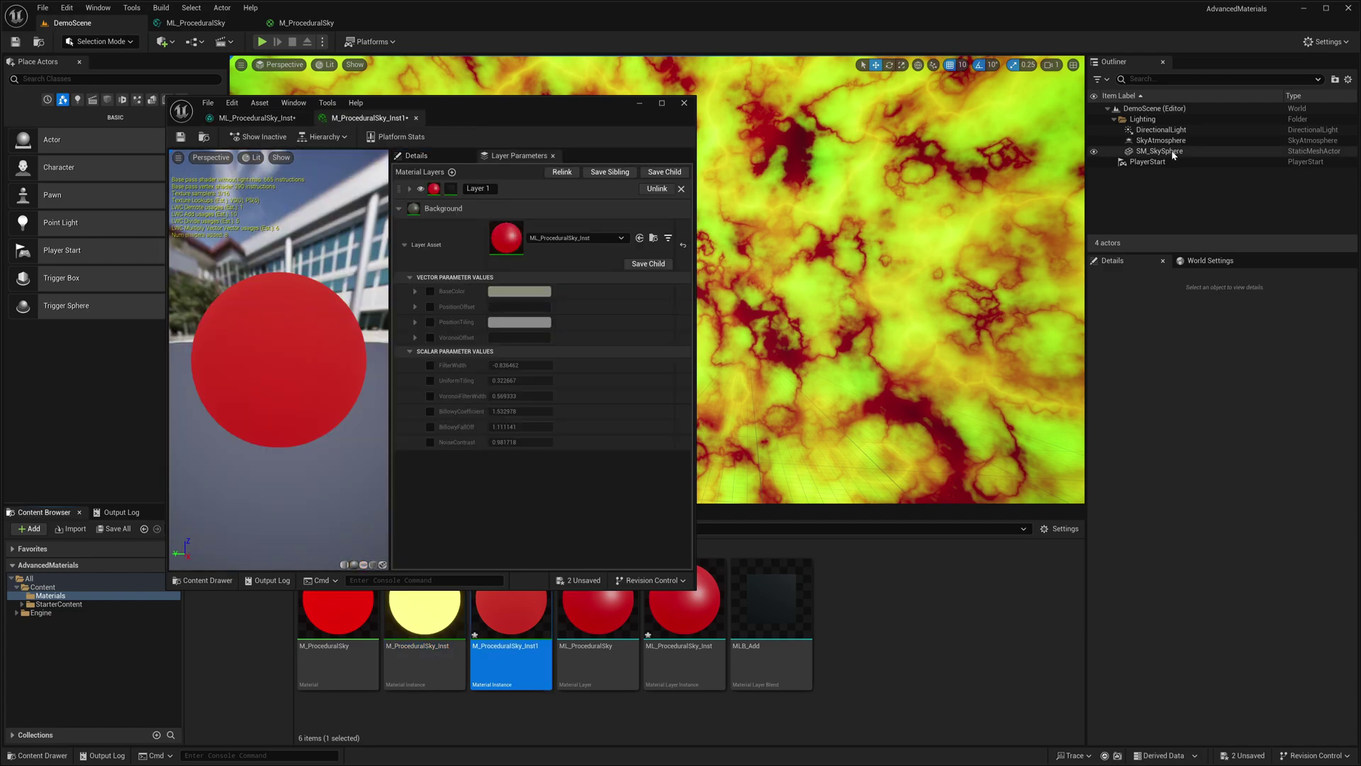
{"action": "left_click", "coordinate": [1159, 151]}
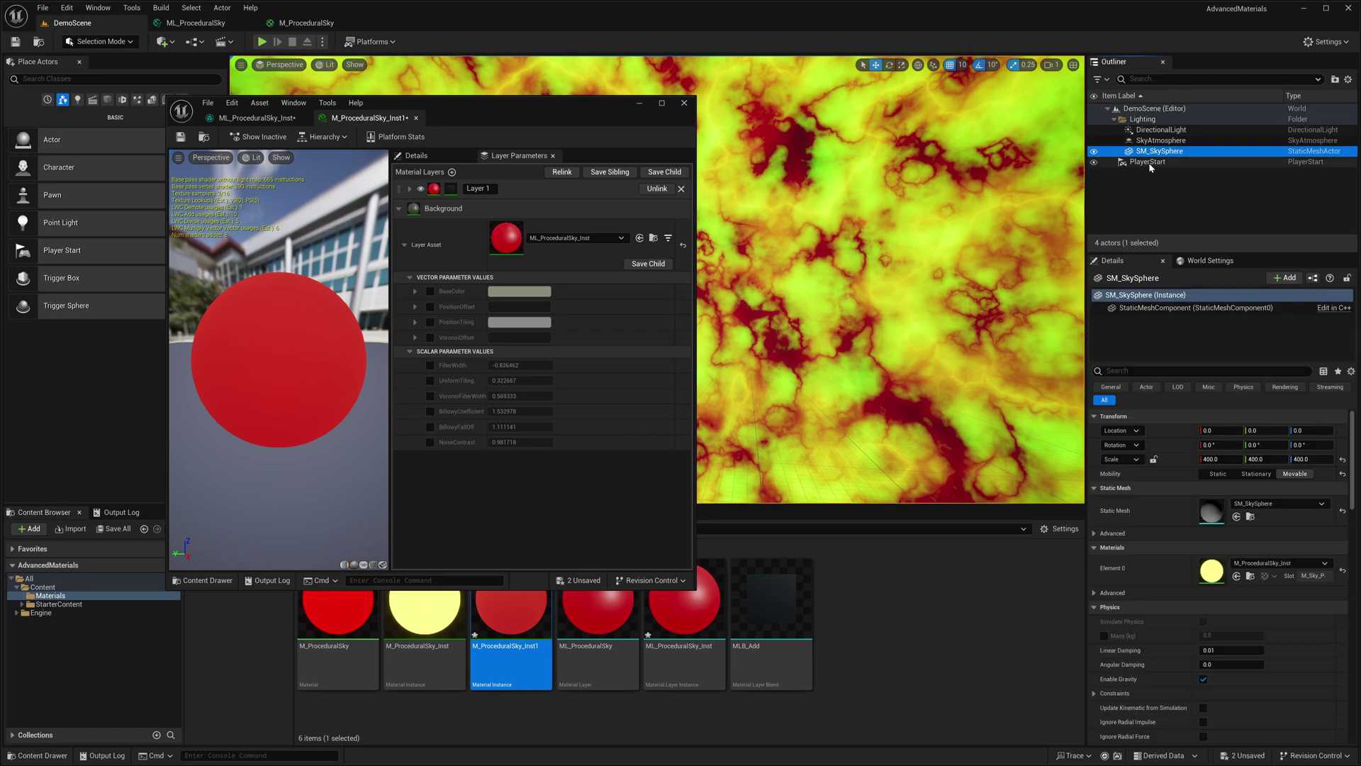
{"action": "left_click", "coordinate": [1236, 576]}
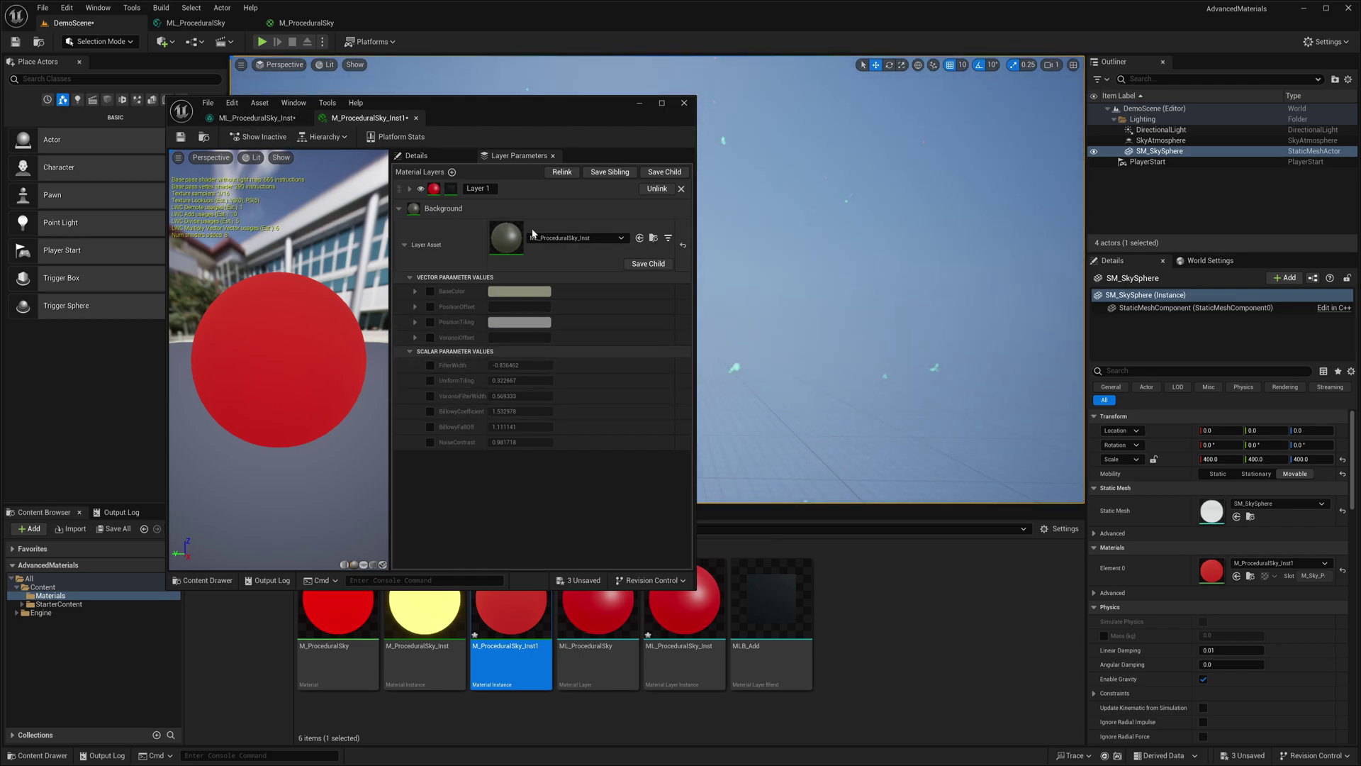
{"action": "left_click", "coordinate": [587, 240]}
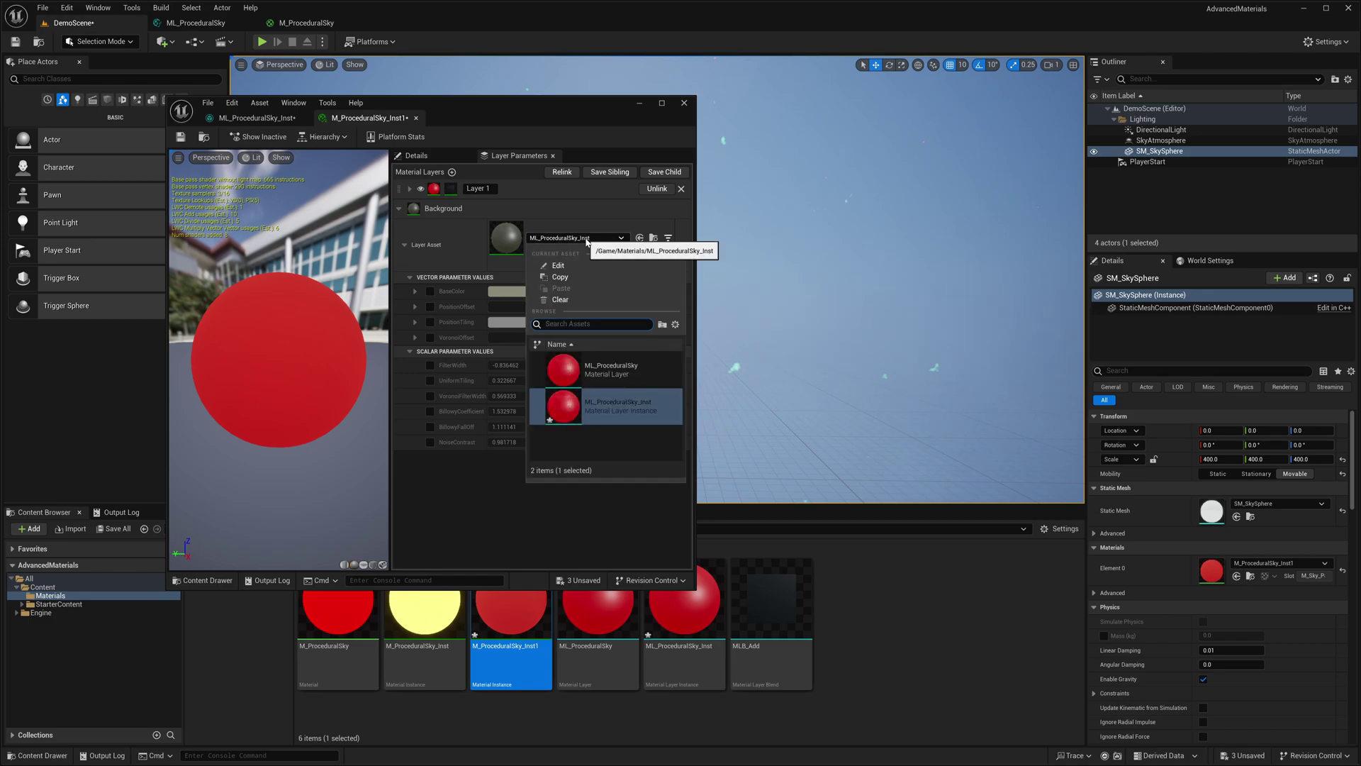
{"action": "left_click", "coordinate": [617, 406]}
{"action": "left_click", "coordinate": [284, 119]}
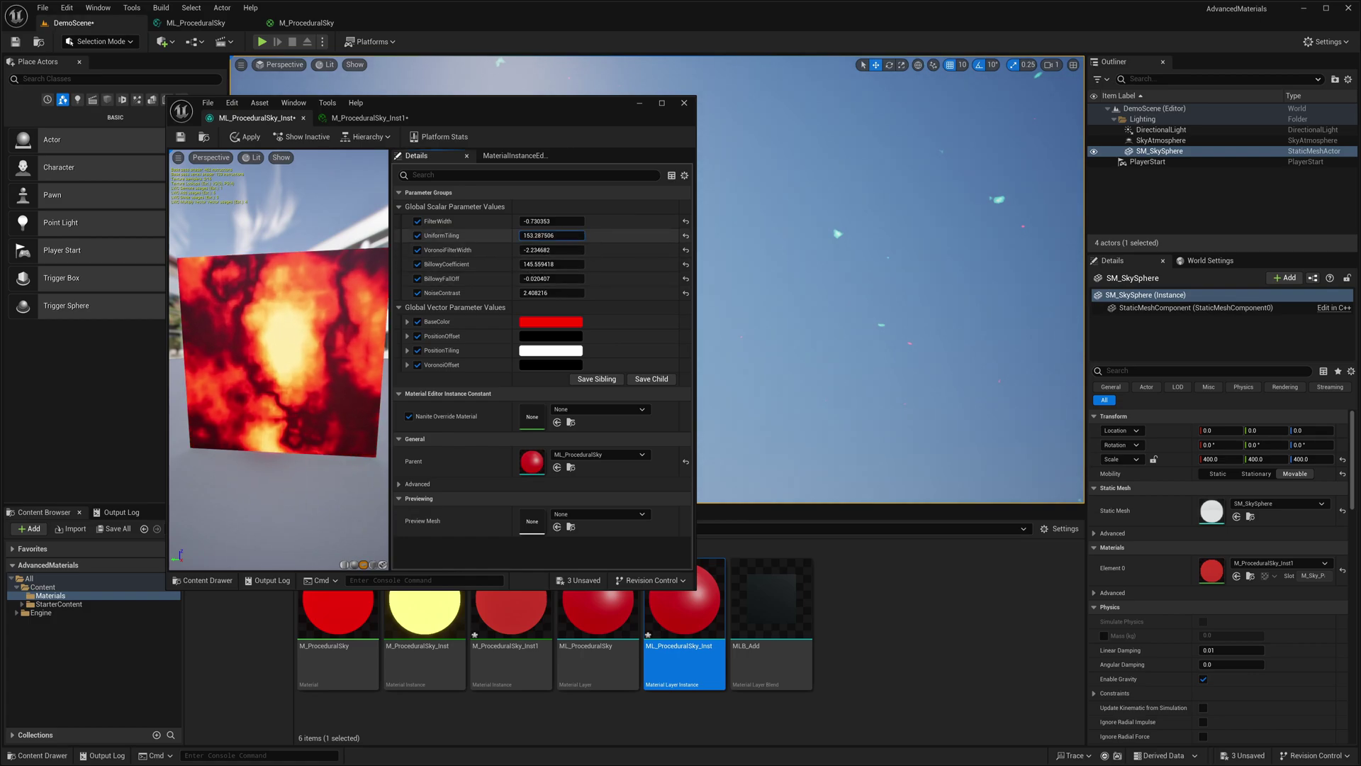
{"action": "left_click", "coordinate": [368, 118]}
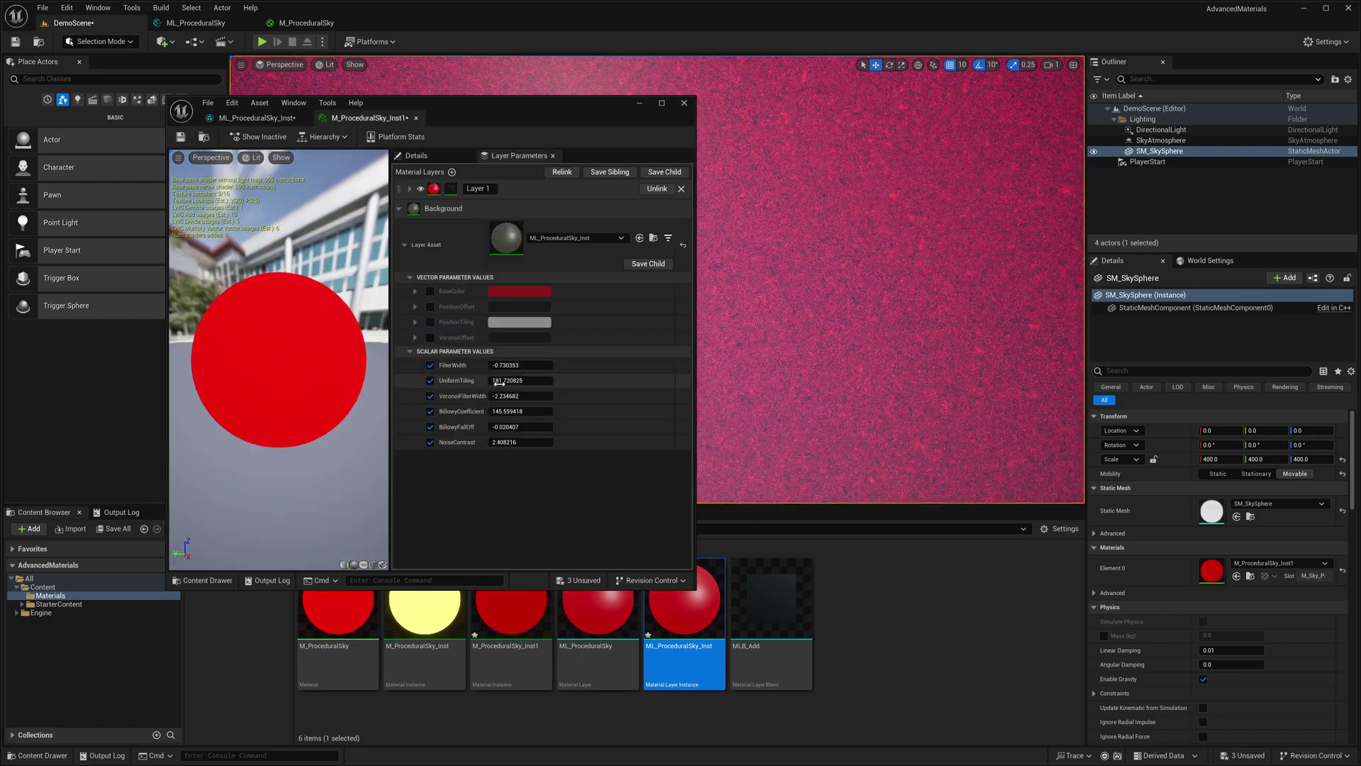
- Lower UniformTiling and adjust NoiseContrast for coarse red-black noise, then expand the new Layer 2
{"action": "left_click_drag", "start_coordinate": [506, 386], "coordinate": [379, 386]}
{"action": "left_click_drag", "start_coordinate": [534, 380], "coordinate": [506, 380]}
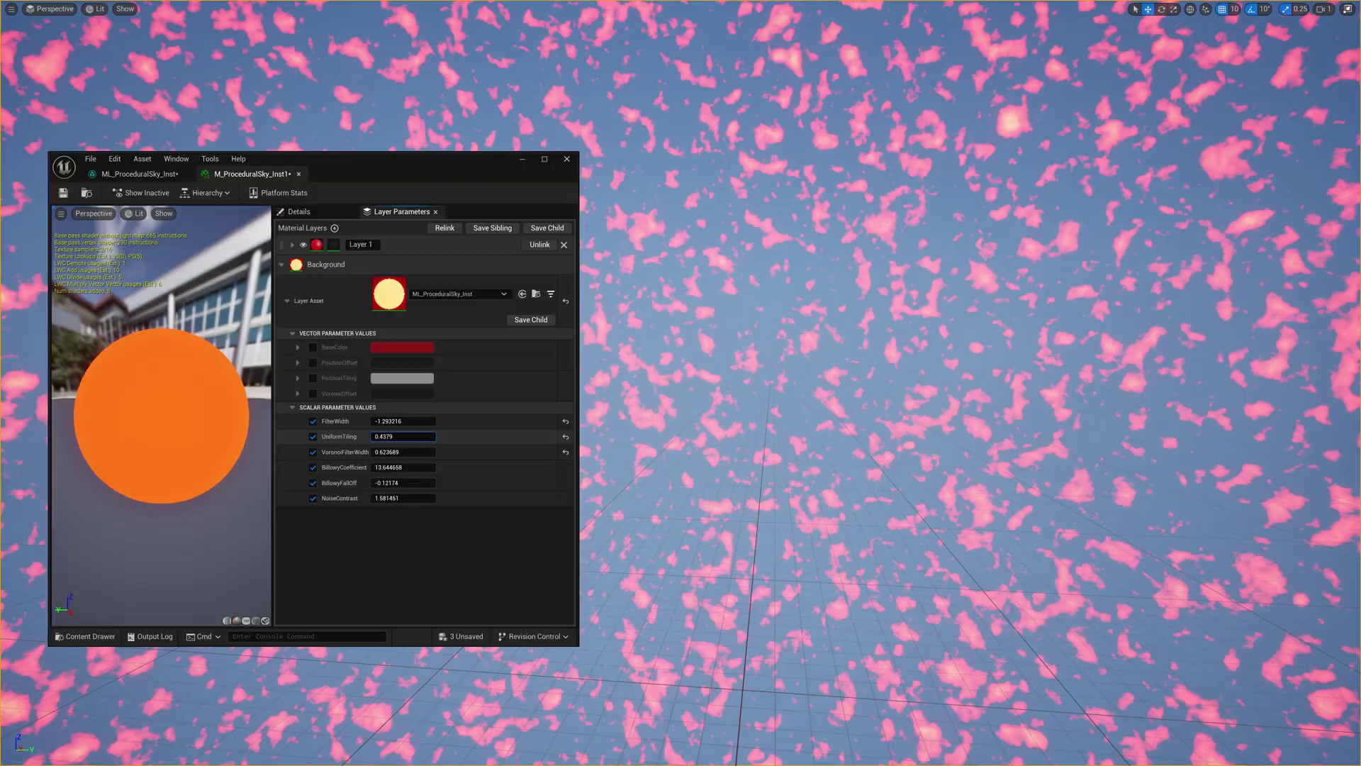
{"action": "left_click_drag", "start_coordinate": [393, 467], "coordinate": [386, 466]}
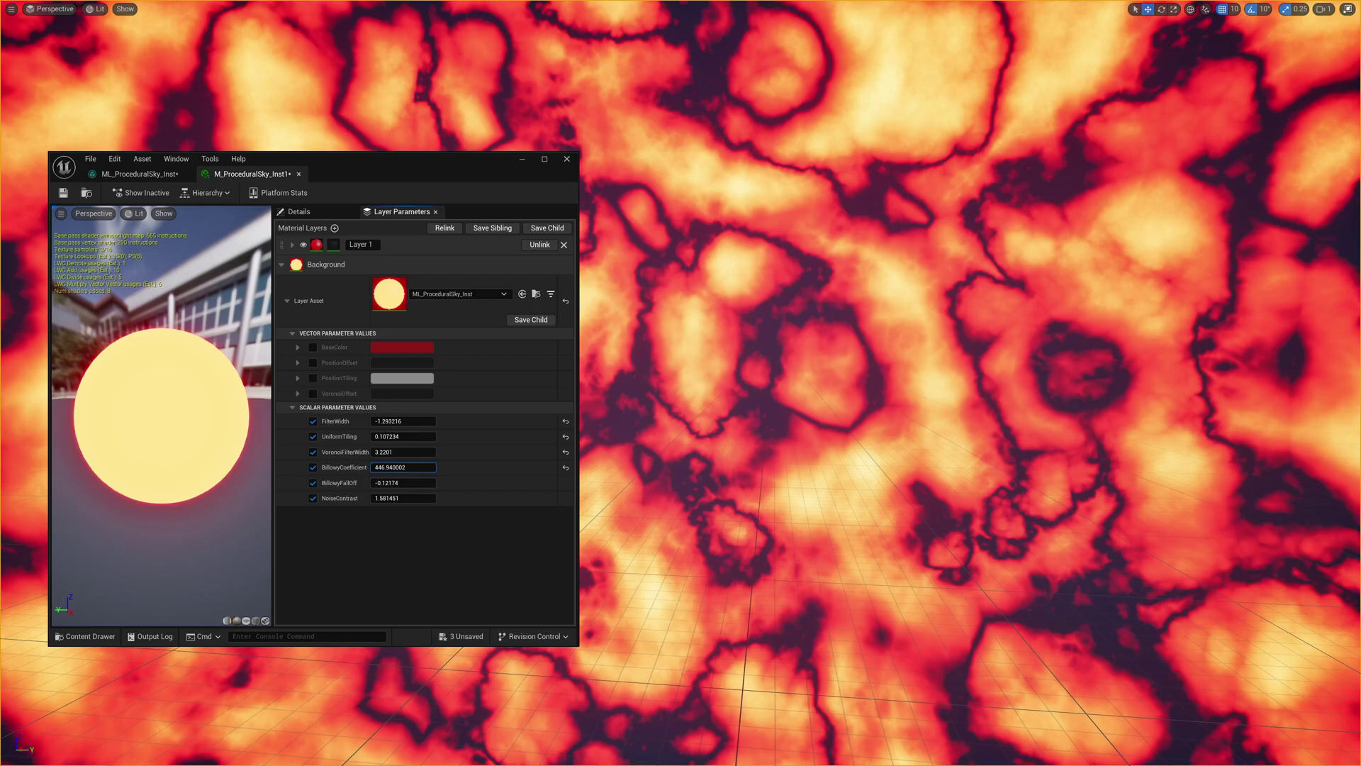
{"action": "left_click_drag", "start_coordinate": [397, 498], "coordinate": [394, 497]}
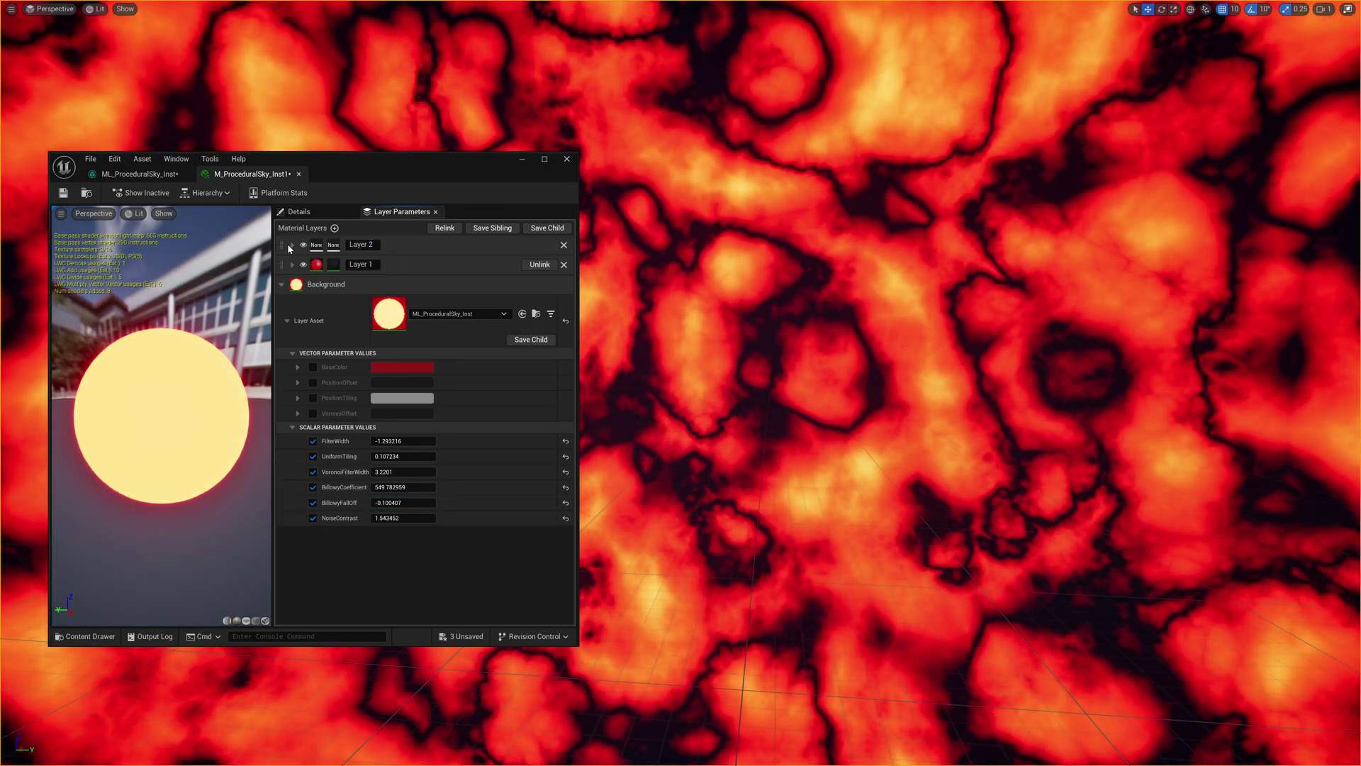
{"action": "left_click", "coordinate": [292, 244]}
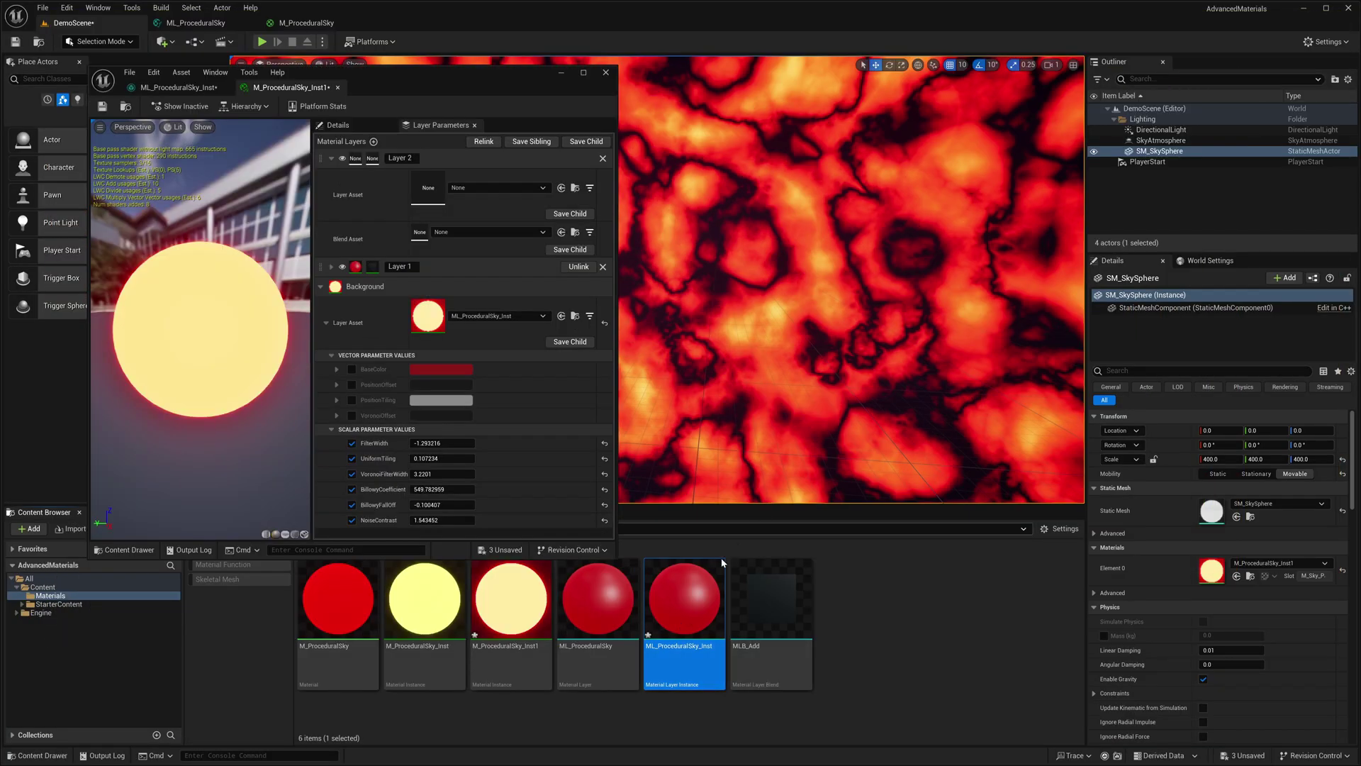
- Create layer instance ML_ProceduralSky_Inst1 with blue colour, tweaked tiling, PositionTiling R about 1.42, and apply
{"action": "right_click", "coordinate": [722, 562]}
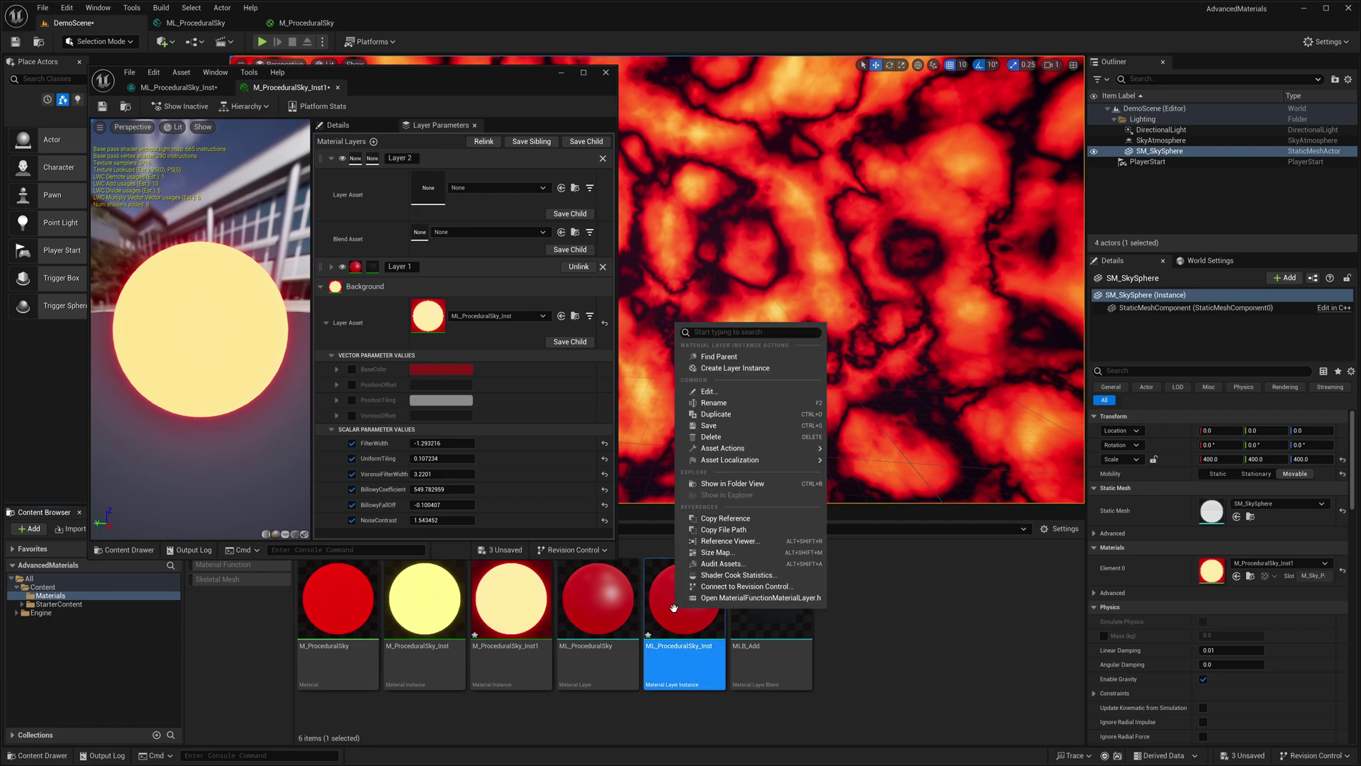
{"action": "left_click", "coordinate": [730, 425]}
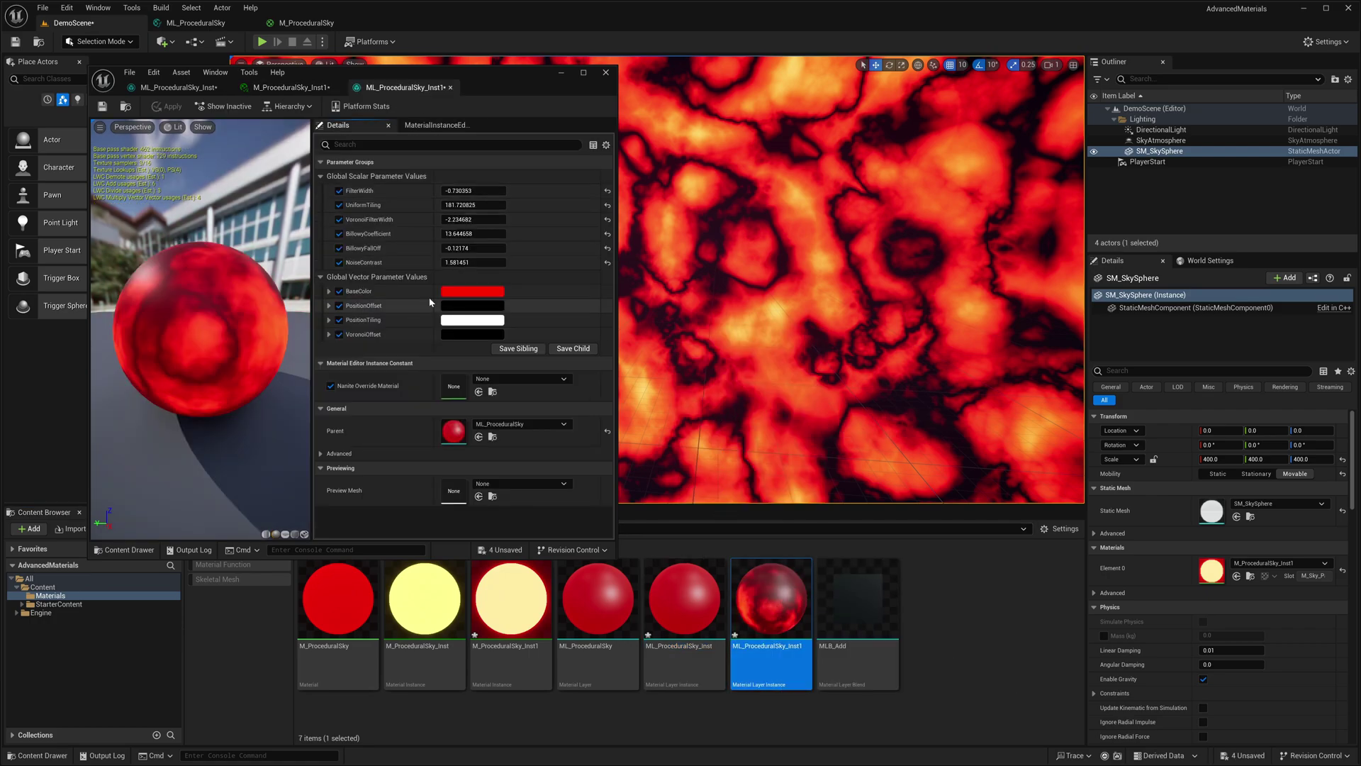
{"action": "left_click", "coordinate": [472, 291]}
{"action": "left_click", "coordinate": [487, 341]}
{"action": "left_click", "coordinate": [600, 554]}
{"action": "left_click", "coordinate": [597, 603]}
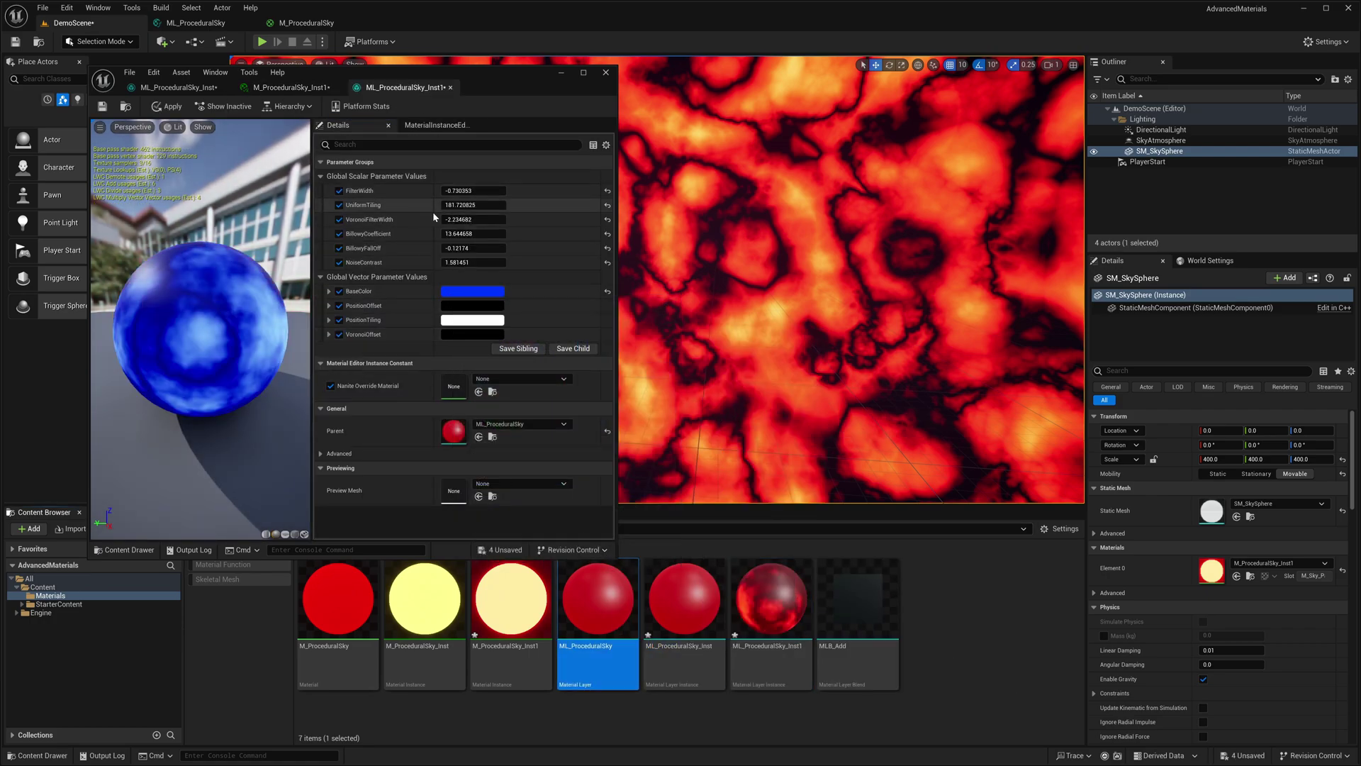
{"action": "mouse_move", "coordinate": [473, 205]}
{"action": "left_mouse_down"}
{"action": "mouse_move", "coordinate": [454, 205]}
{"action": "mouse_move", "coordinate": [496, 205]}
{"action": "mouse_move", "coordinate": [489, 190]}
{"action": "left_mouse_up"}
{"action": "left_click_drag", "start_coordinate": [473, 248], "coordinate": [482, 248]}
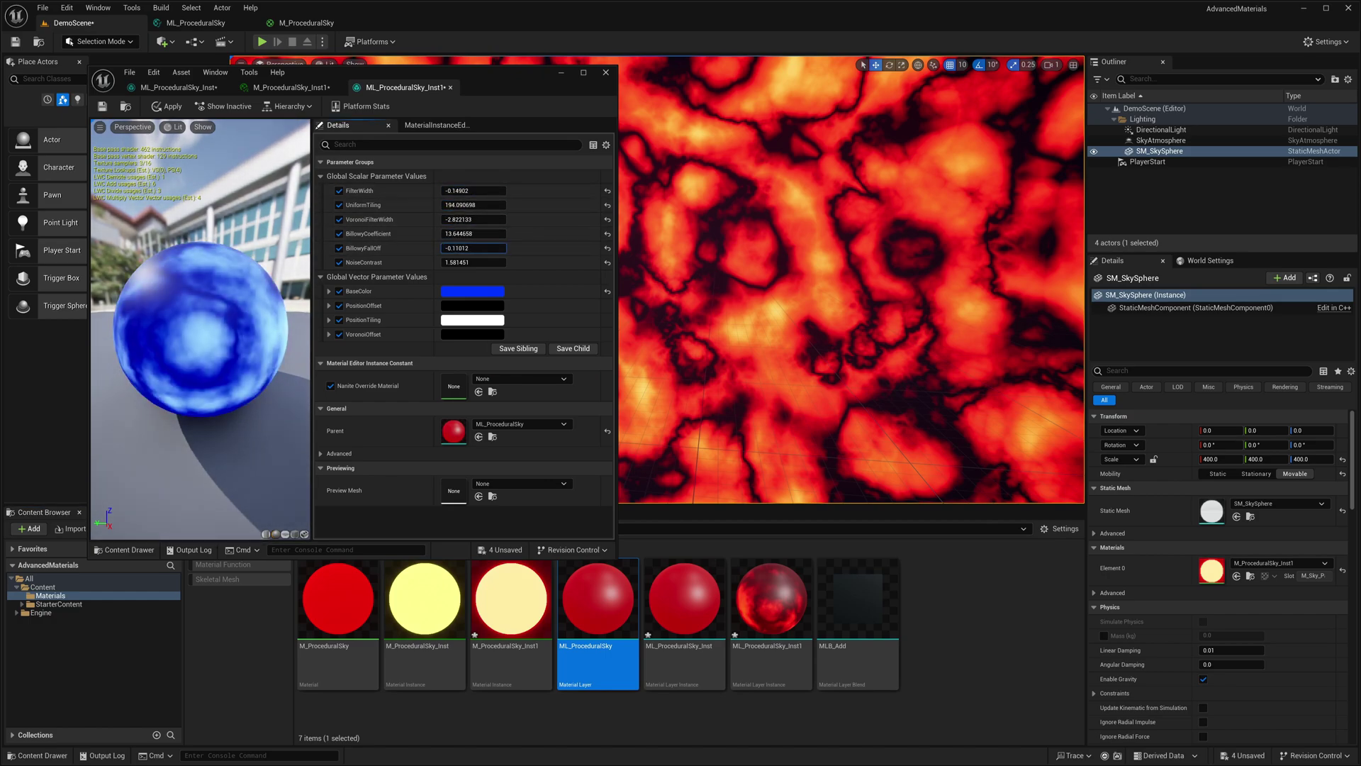
{"action": "left_click", "coordinate": [329, 319]}
{"action": "left_click_drag", "start_coordinate": [457, 333], "coordinate": [482, 334]}
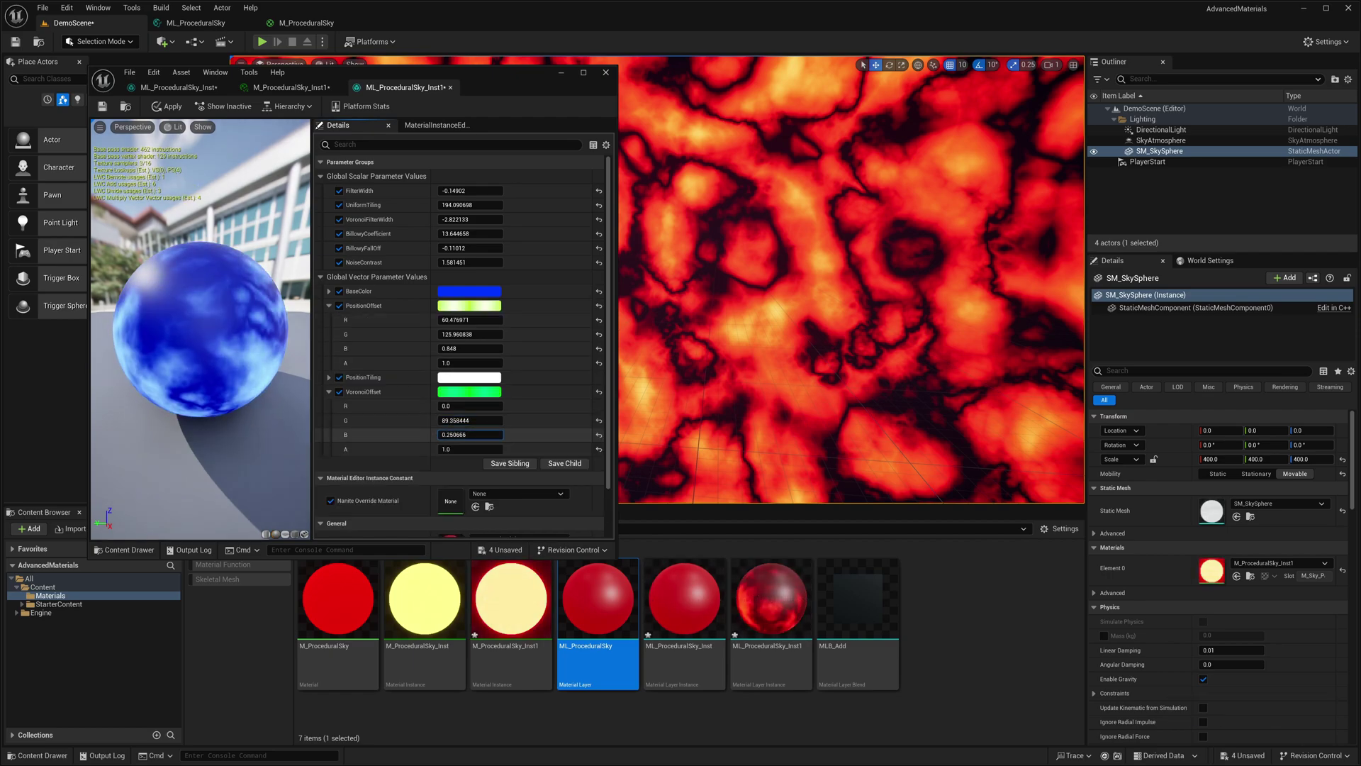
{"action": "left_click", "coordinate": [167, 106]}
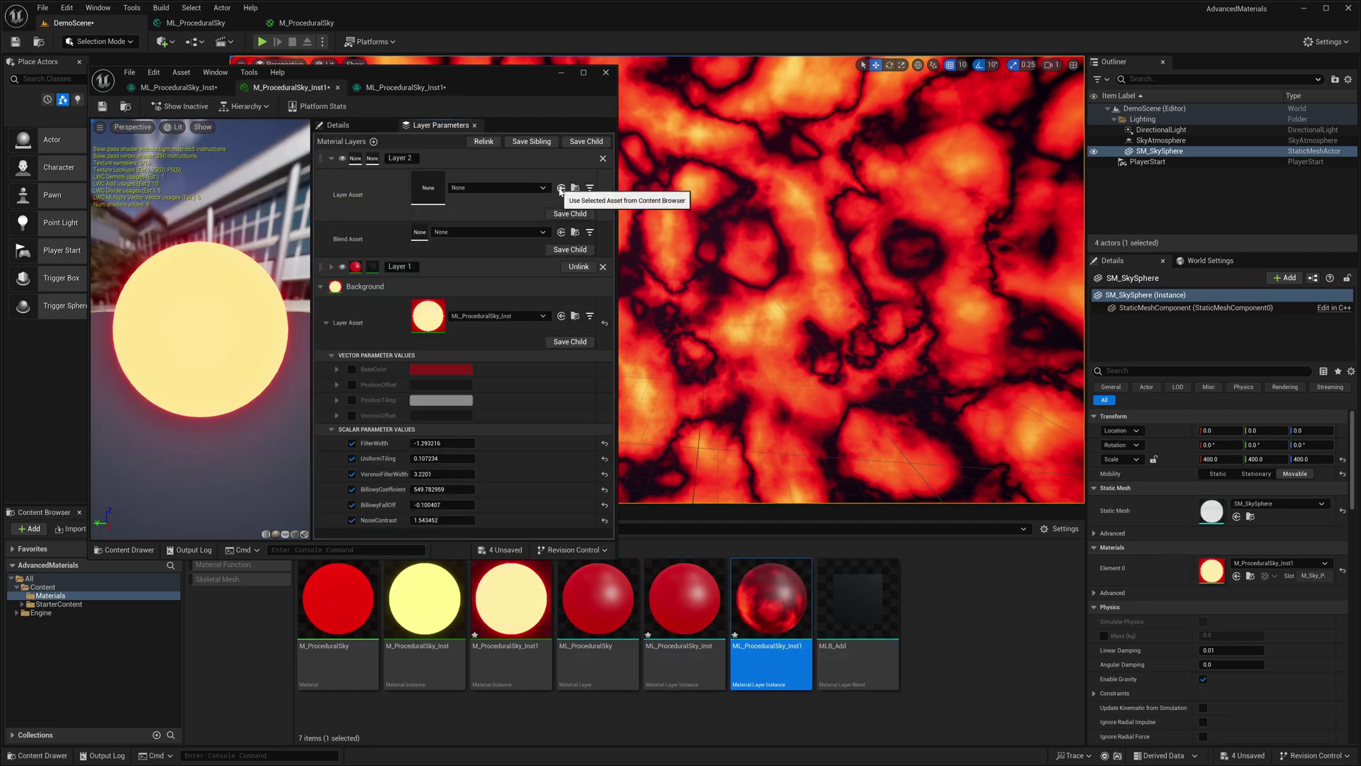
- Use ML_ProceduralSky_Inst1 as Layer 2 with MLB_Add as its blend asset
{"action": "left_click", "coordinate": [561, 189]}
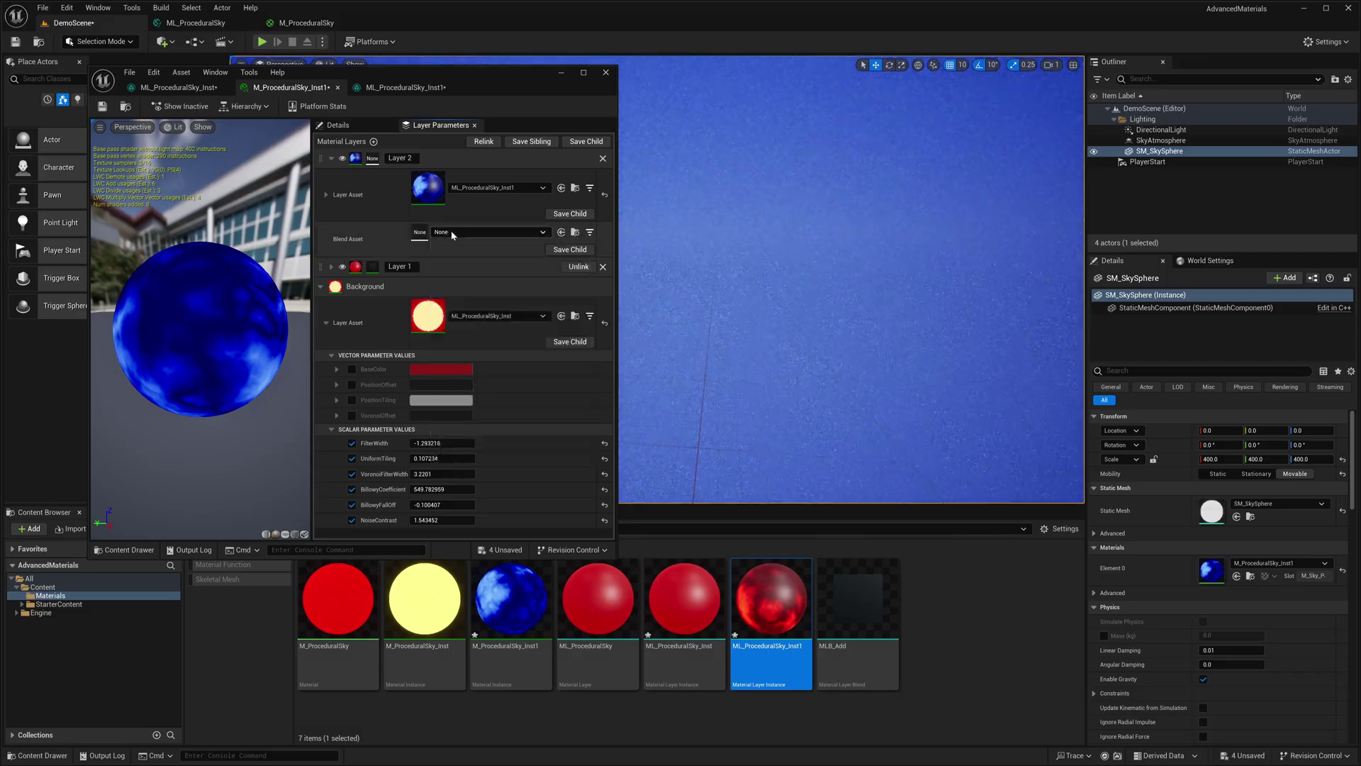
{"action": "left_click", "coordinate": [452, 233]}
{"action": "left_click", "coordinate": [510, 421]}
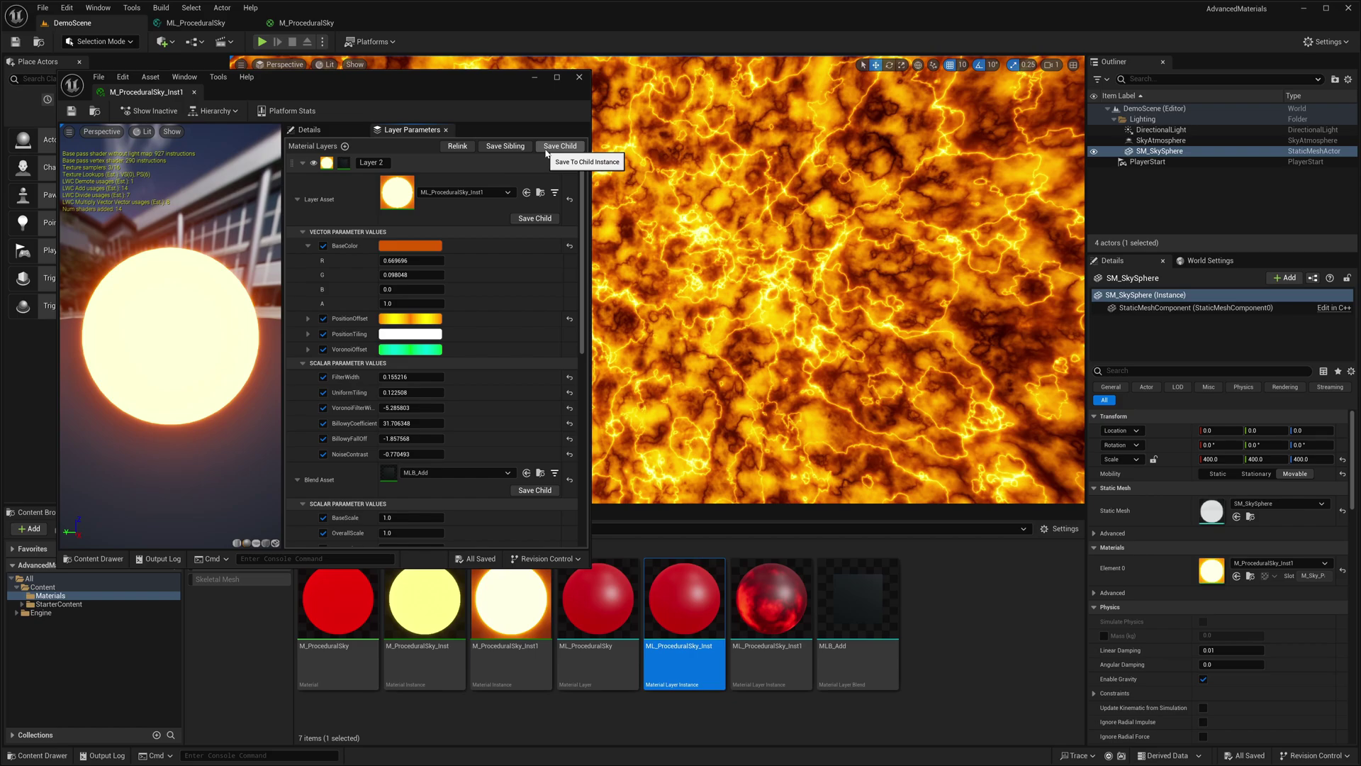
- Save sibling M_ProceduralSky_Inst2 and child ML_ProceduralSky_Inst2 with UniformTiling raised to about 79.41
{"action": "left_click", "coordinate": [498, 147]}
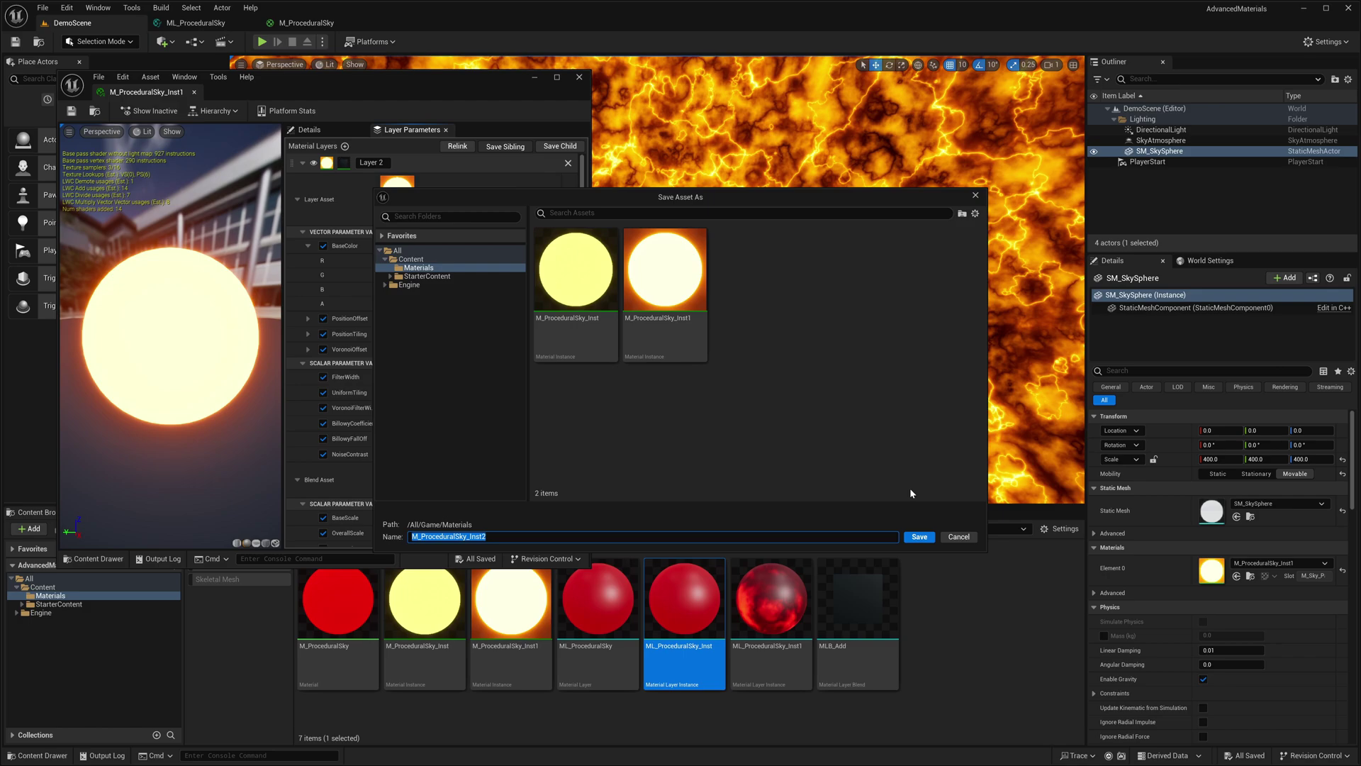
{"action": "left_click", "coordinate": [918, 538]}
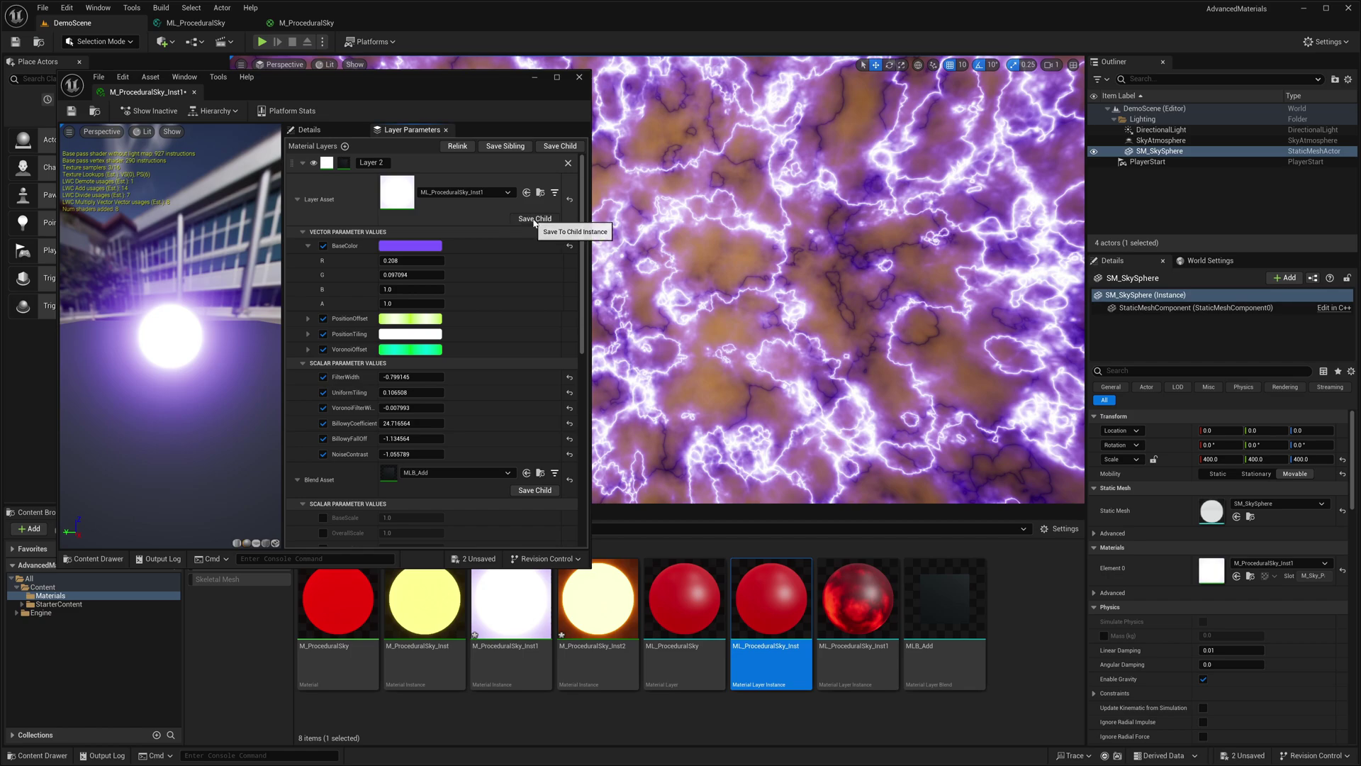
{"action": "left_click", "coordinate": [534, 219]}
{"action": "left_click", "coordinate": [919, 537]}
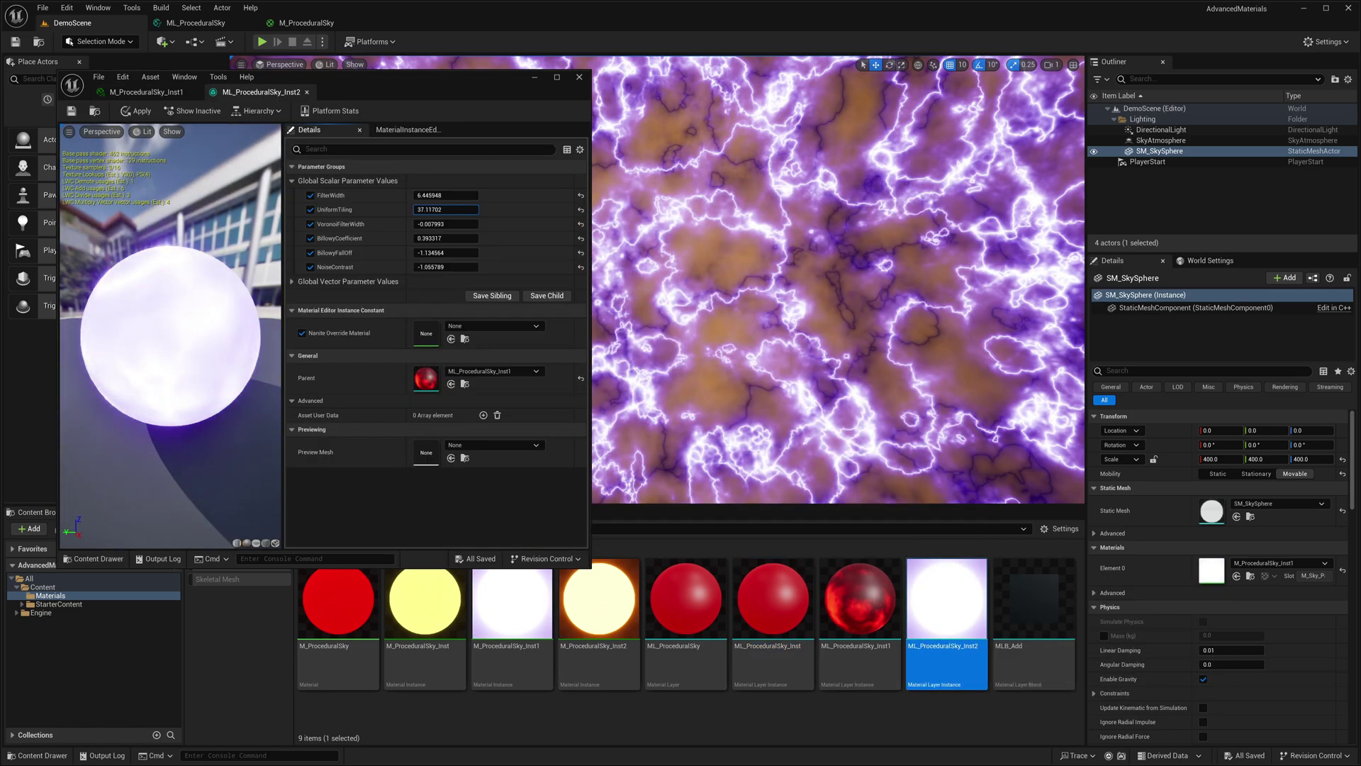
{"action": "left_click_drag", "start_coordinate": [446, 209], "coordinate": [497, 209]}
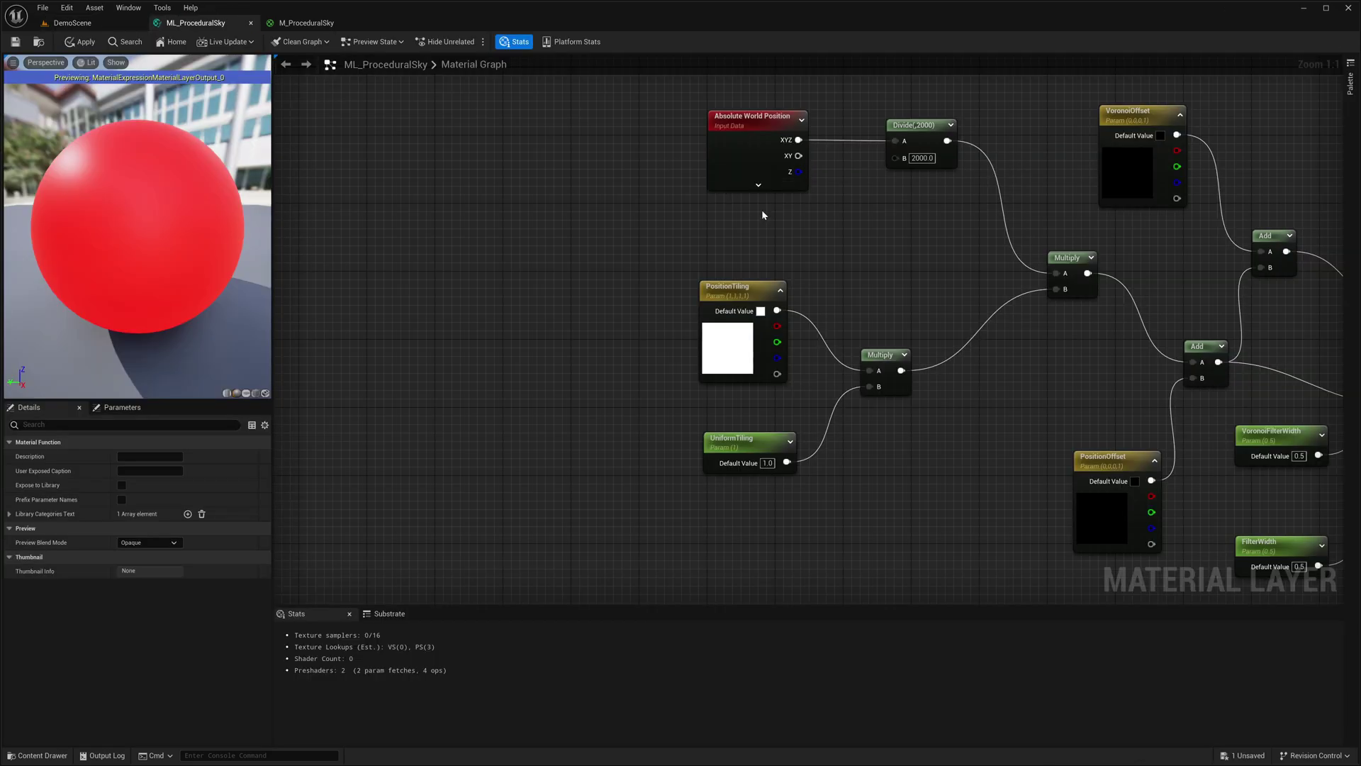
{"action": "right_click_drag", "start_coordinate": [761, 210], "coordinate": [421, 262]}
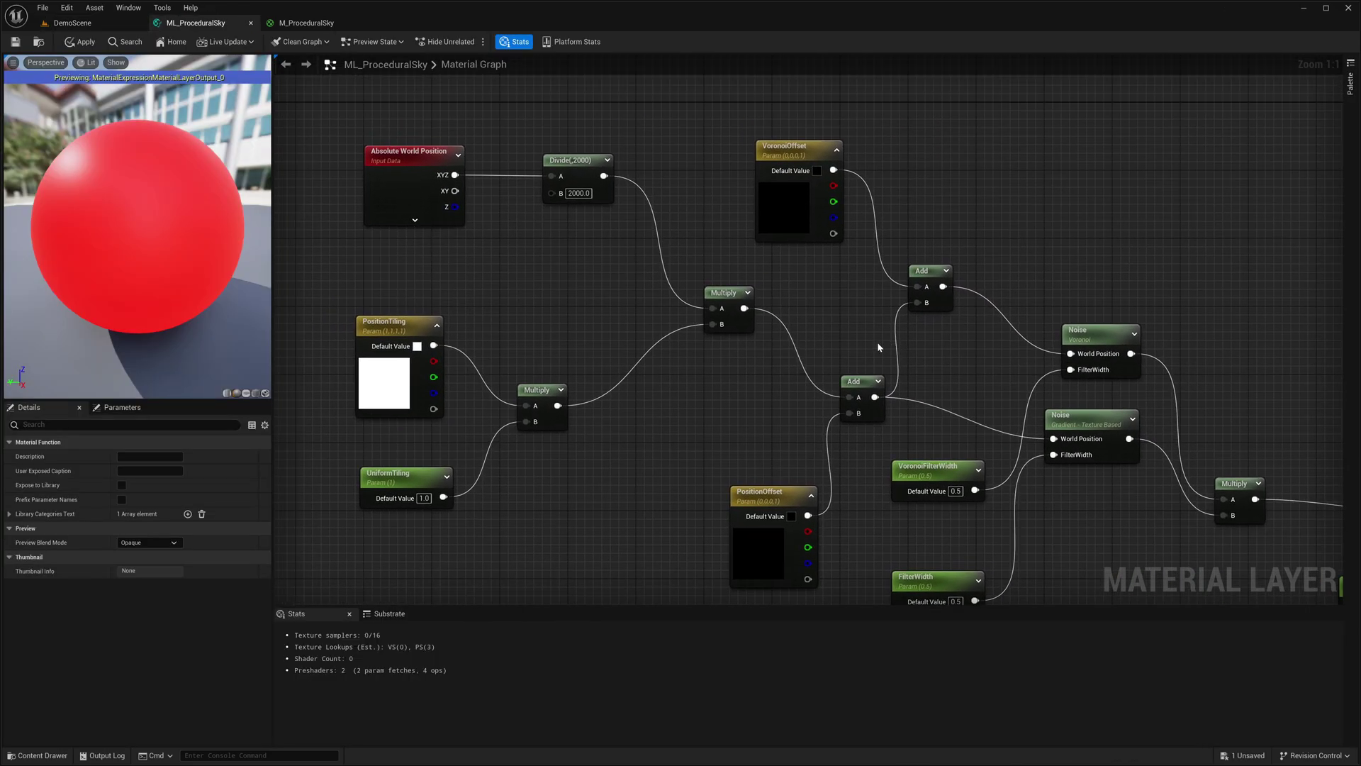
- Add a scalar function input named GlobalTiling with a default preview value of 1.0
{"action": "right_click_drag", "start_coordinate": [372, 310], "coordinate": [530, 310]}
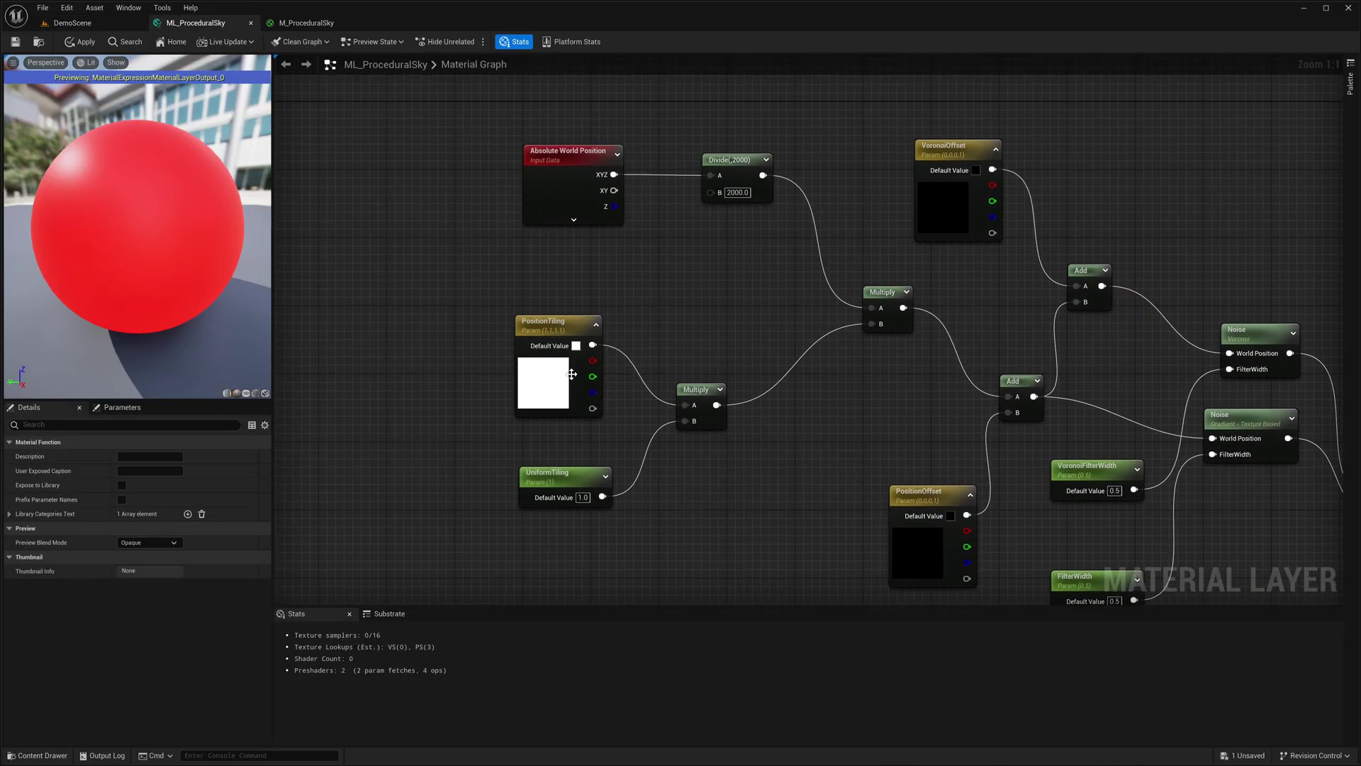
{"action": "right_click_drag", "start_coordinate": [602, 472], "coordinate": [623, 343]}
{"action": "right_click", "coordinate": [547, 426]}
{"action": "type", "text": "input"}
{"action": "key", "text": "Return"}
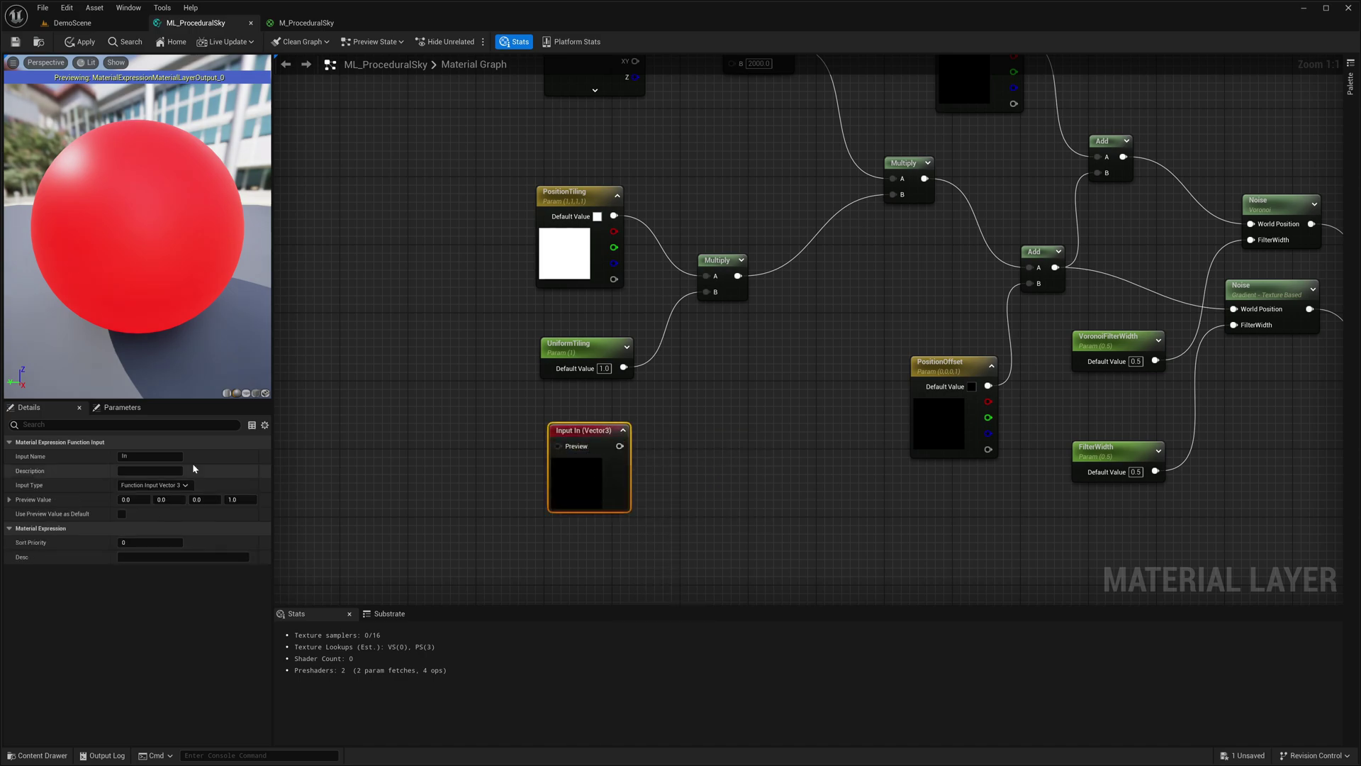
{"action": "type", "text": "GlobalTiling"}
{"action": "key", "text": "Return"}
{"action": "left_click", "coordinate": [154, 484]}
{"action": "left_click", "coordinate": [149, 497]}
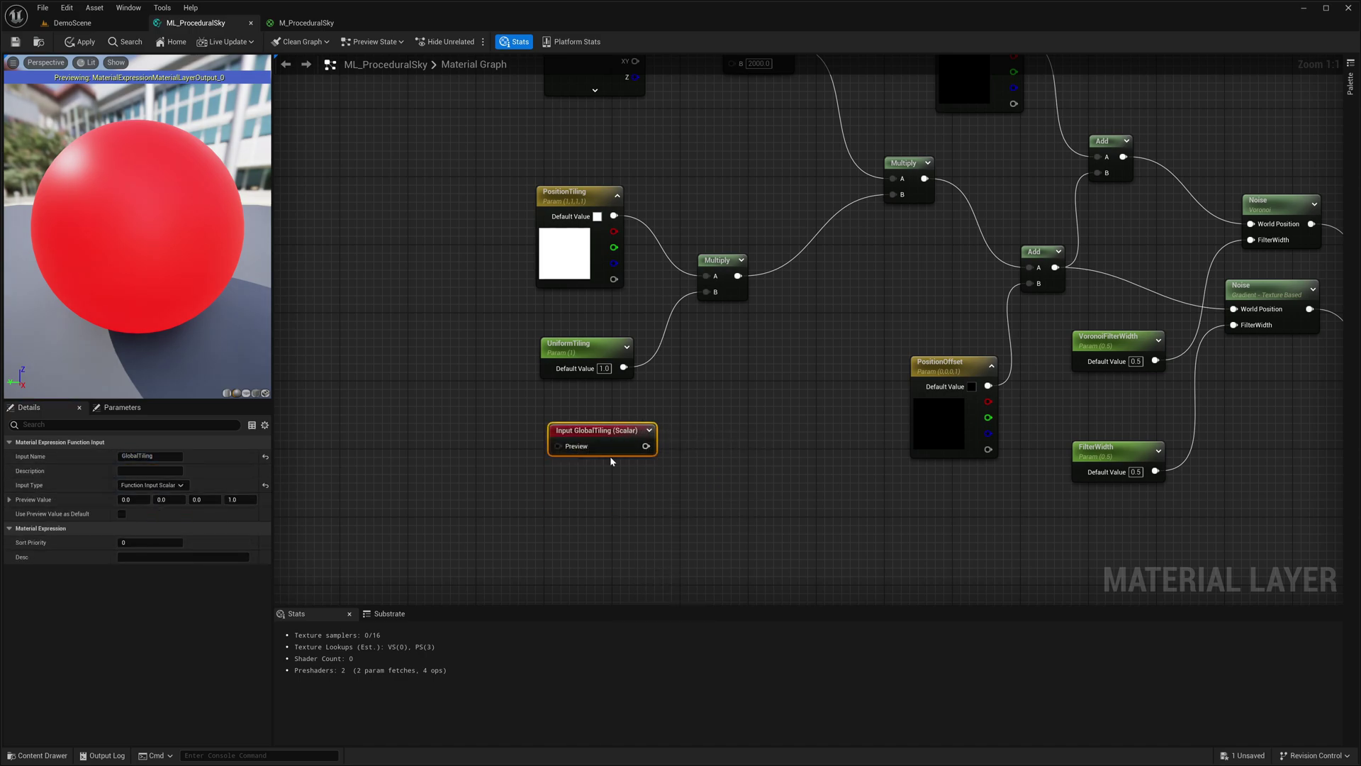
{"action": "left_click_drag", "start_coordinate": [609, 447], "coordinate": [579, 455]}
{"action": "left_click", "coordinate": [126, 500]}
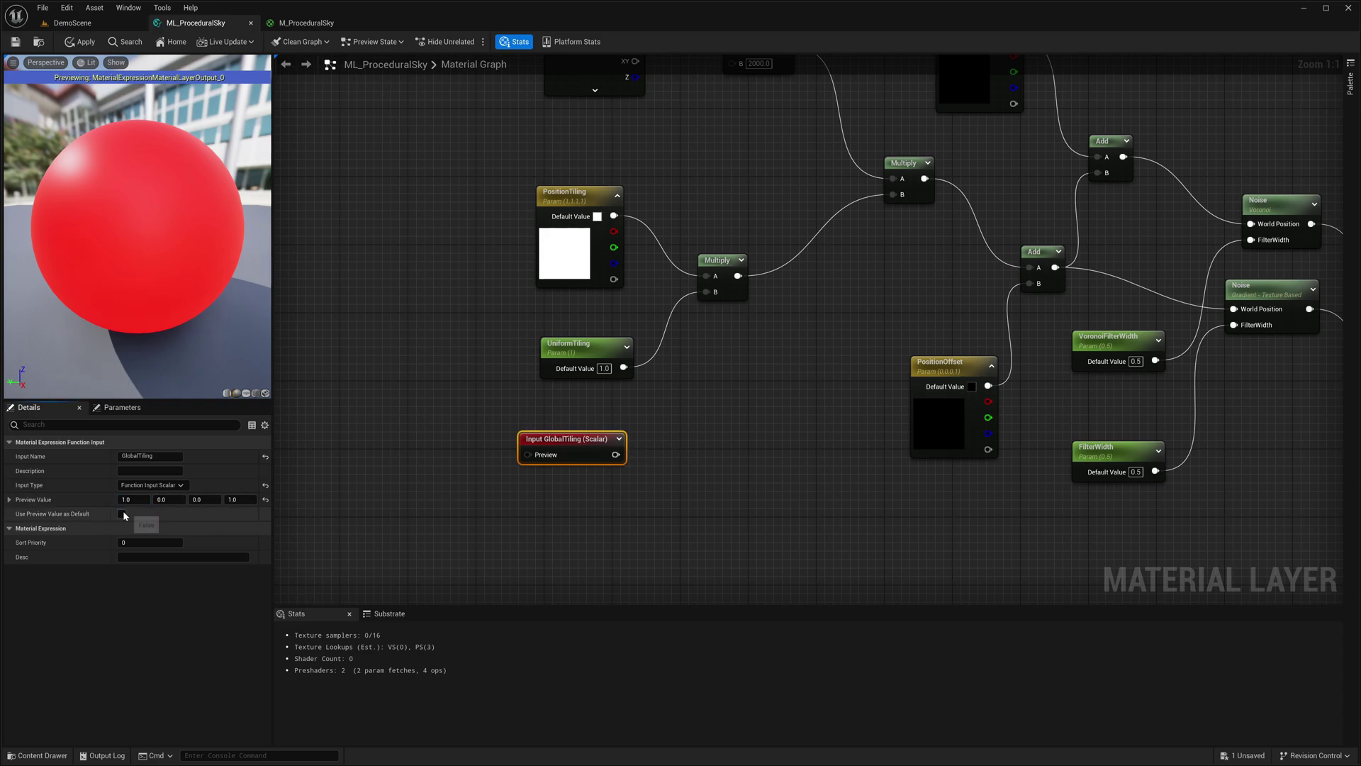
{"action": "left_click", "coordinate": [123, 513]}
- Multiply UniformTiling by GlobalTiling, feed it into the upper Multiply's B, and apply
{"action": "left_click", "coordinate": [711, 408]}
{"action": "left_click_drag", "start_coordinate": [624, 368], "coordinate": [616, 455]}
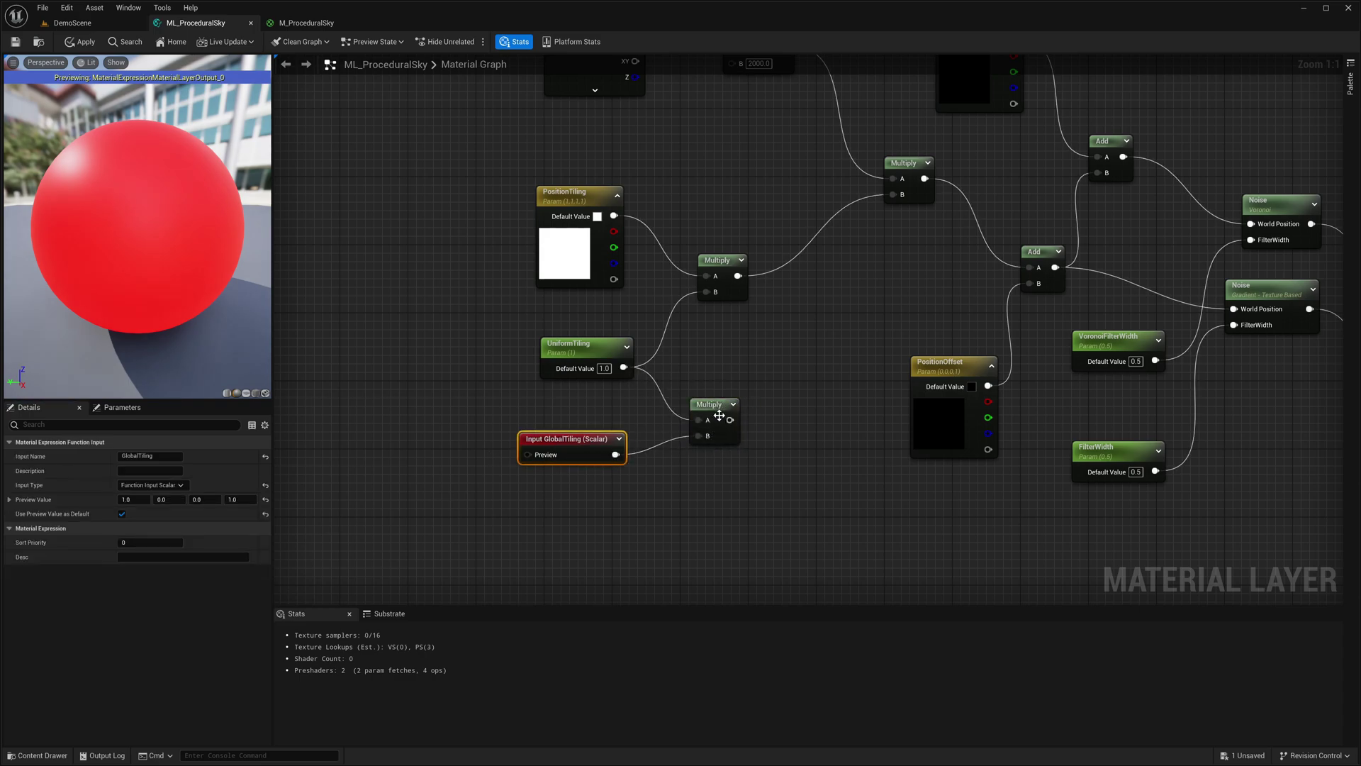
{"action": "left_click_drag", "start_coordinate": [730, 420], "coordinate": [708, 292]}
{"action": "left_click", "coordinate": [84, 42]}
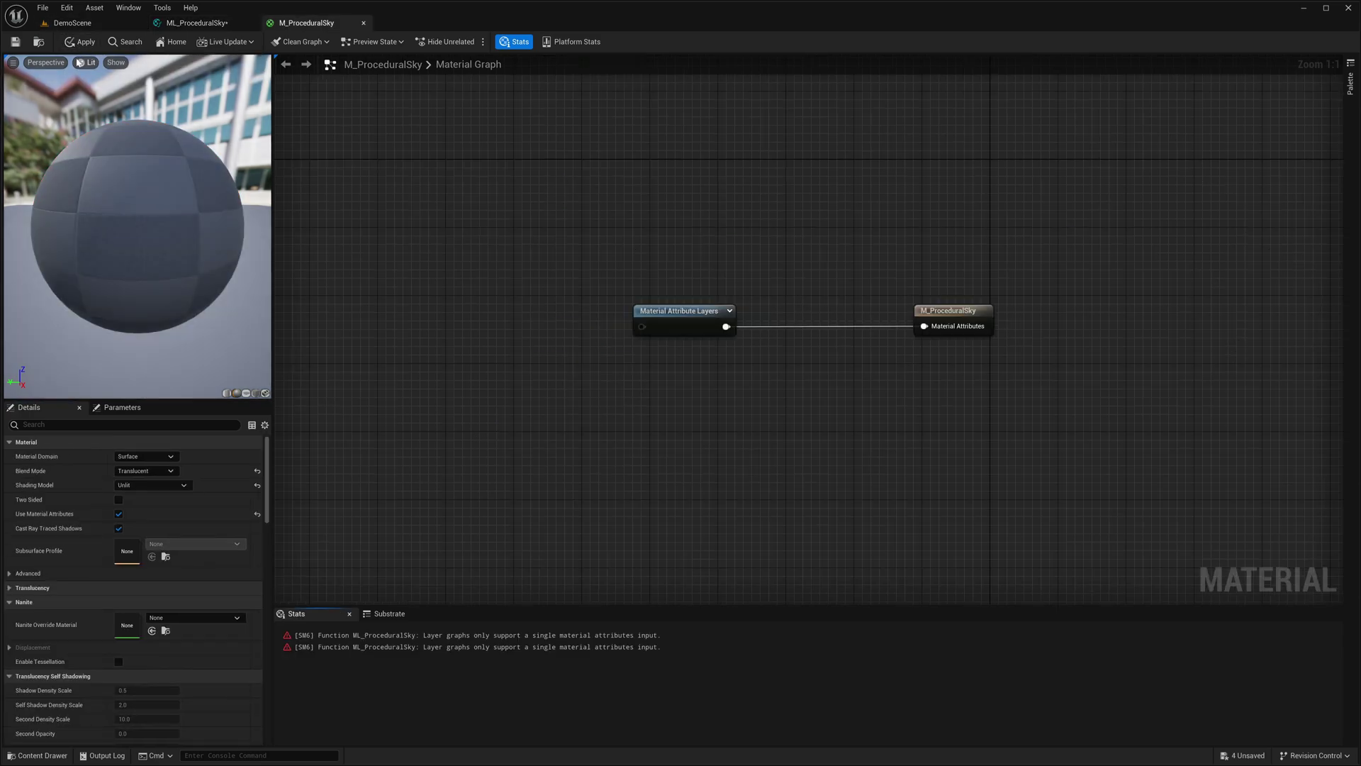
- Check the Material Attribute Layers node, then undo the GlobalTiling input and its Multiply
{"action": "left_click", "coordinate": [651, 314]}
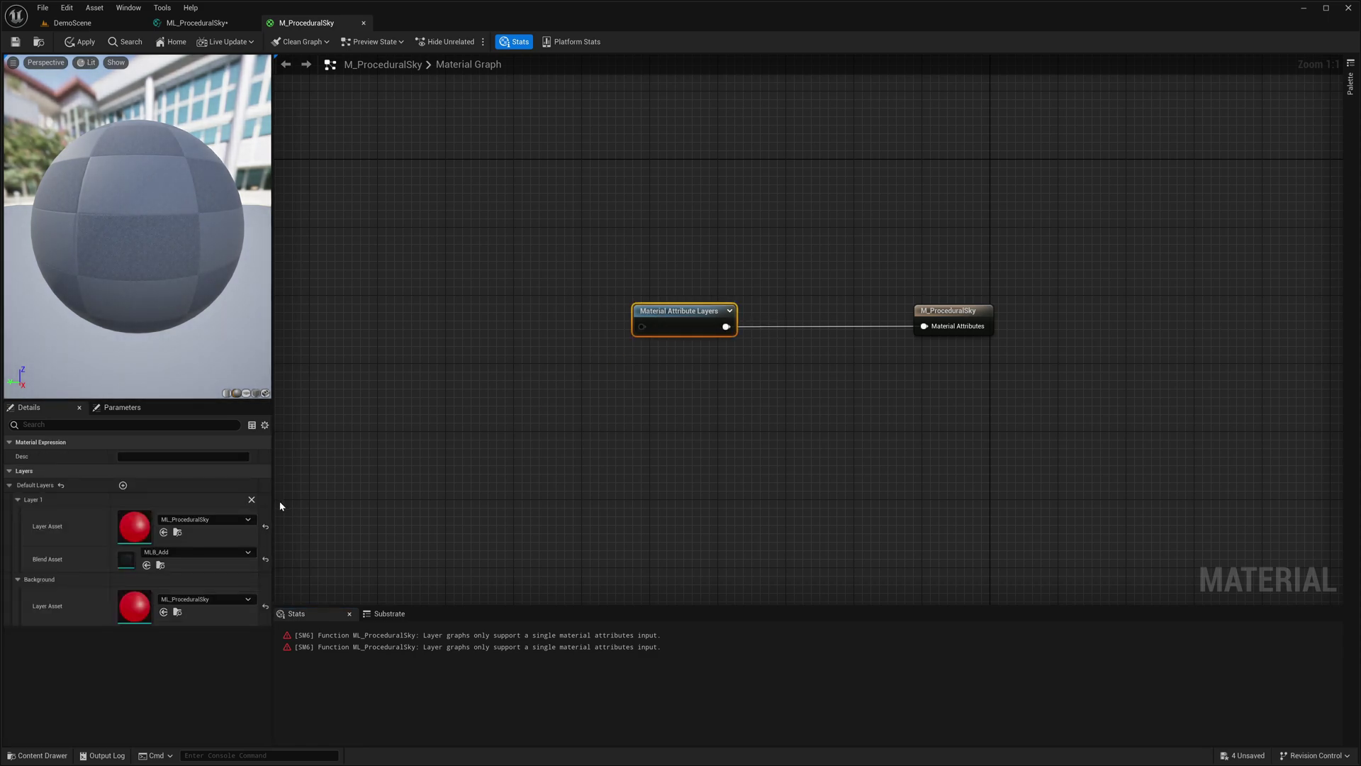
{"action": "right_click_drag", "start_coordinate": [347, 508], "coordinate": [419, 509]}
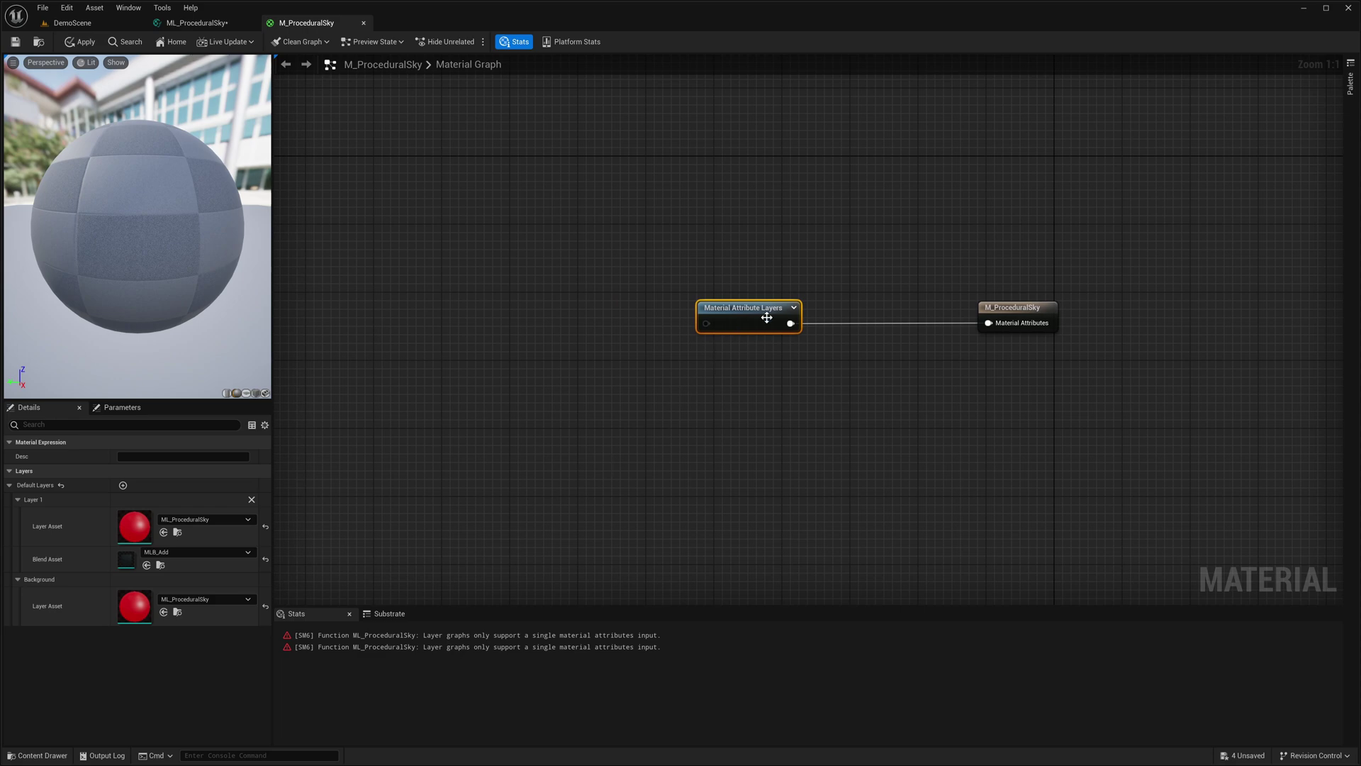
{"action": "left_click", "coordinate": [223, 24]}
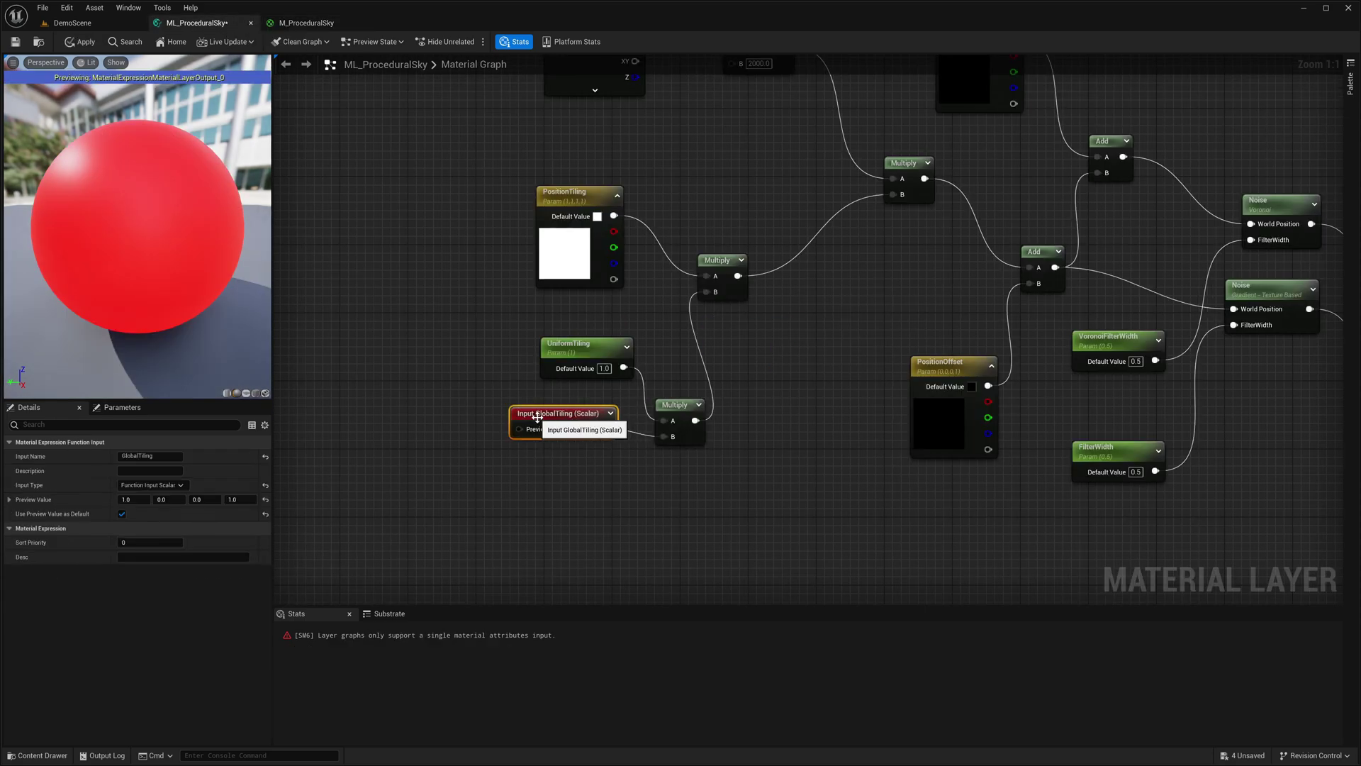
{"action": "left_click_drag", "start_coordinate": [582, 429], "coordinate": [586, 434]}
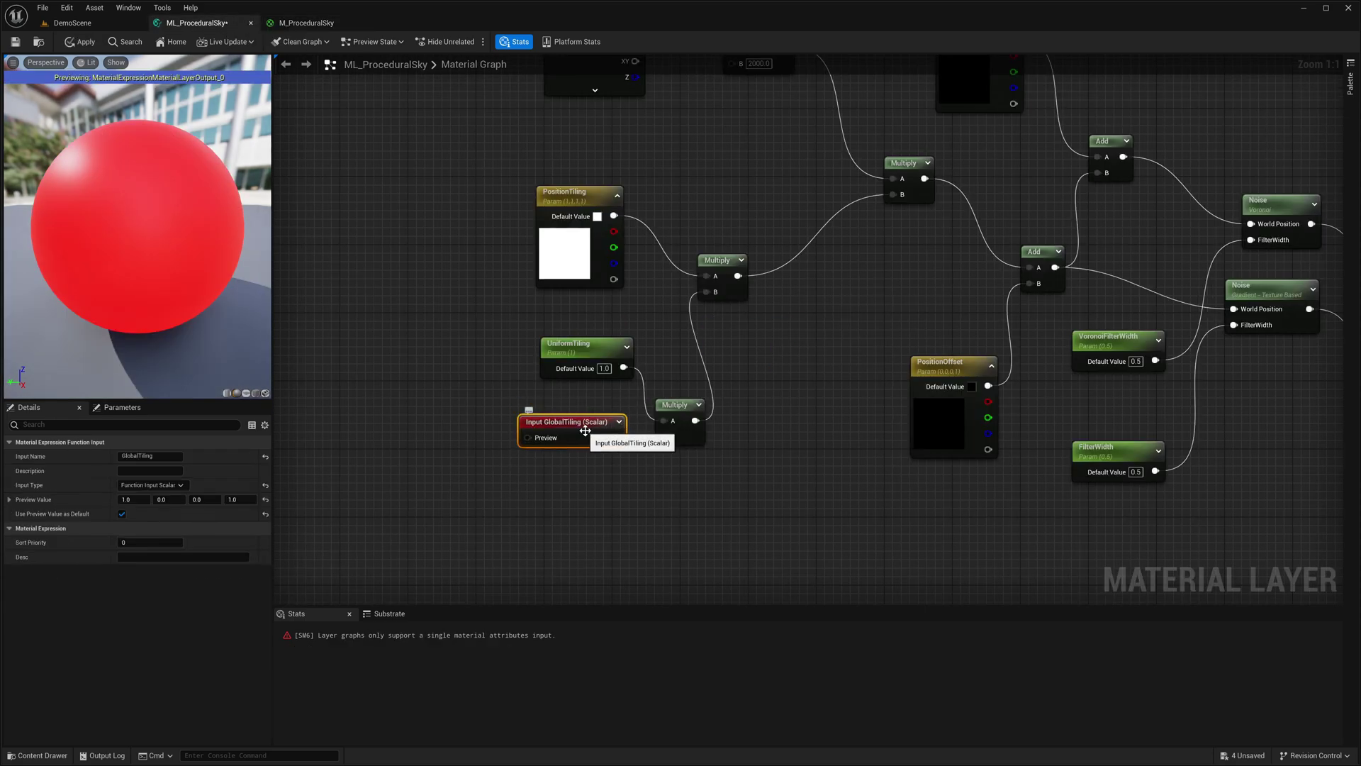
{"action": "key", "text": "ctrl+z"}
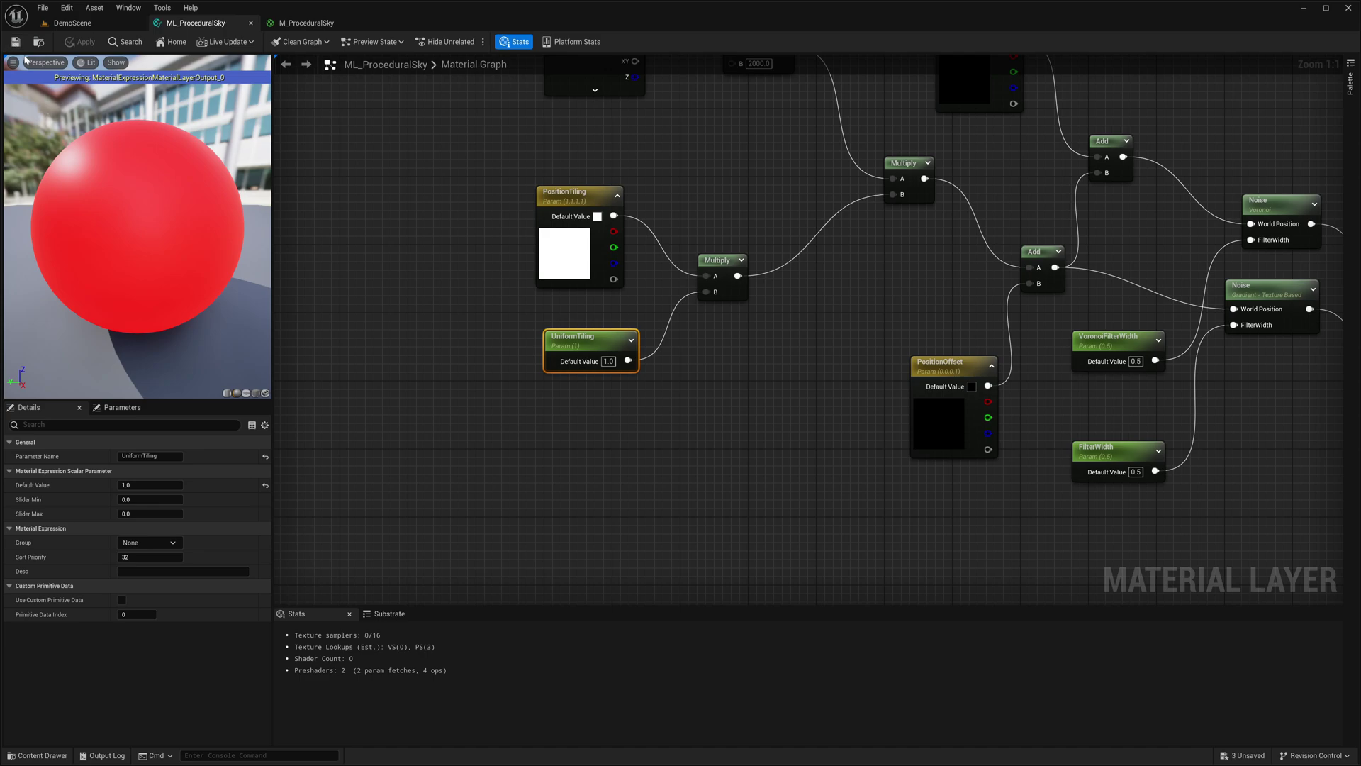
- Add a Material Attributes function input feeding a GetMaterialAttributes node with a Displacement output
{"action": "right_click_drag", "start_coordinate": [502, 226], "coordinate": [443, 178]}
{"action": "right_click", "coordinate": [626, 409]}
{"action": "type", "text": "input"}
{"action": "key", "text": "Return"}
{"action": "left_click", "coordinate": [179, 485]}
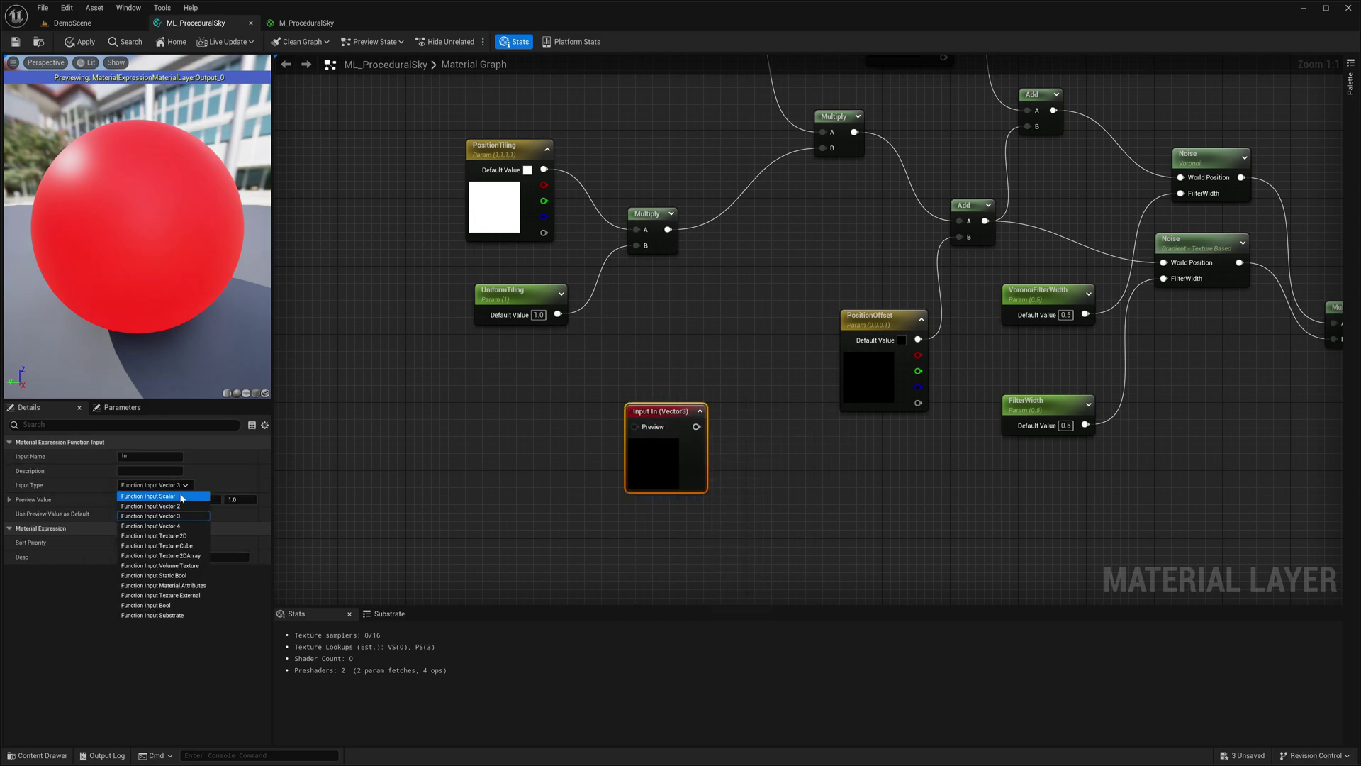
{"action": "left_click", "coordinate": [184, 586]}
{"action": "left_click_drag", "start_coordinate": [673, 411], "coordinate": [472, 410]}
{"action": "type", "text": "getmaterial"}
{"action": "left_click", "coordinate": [521, 436]}
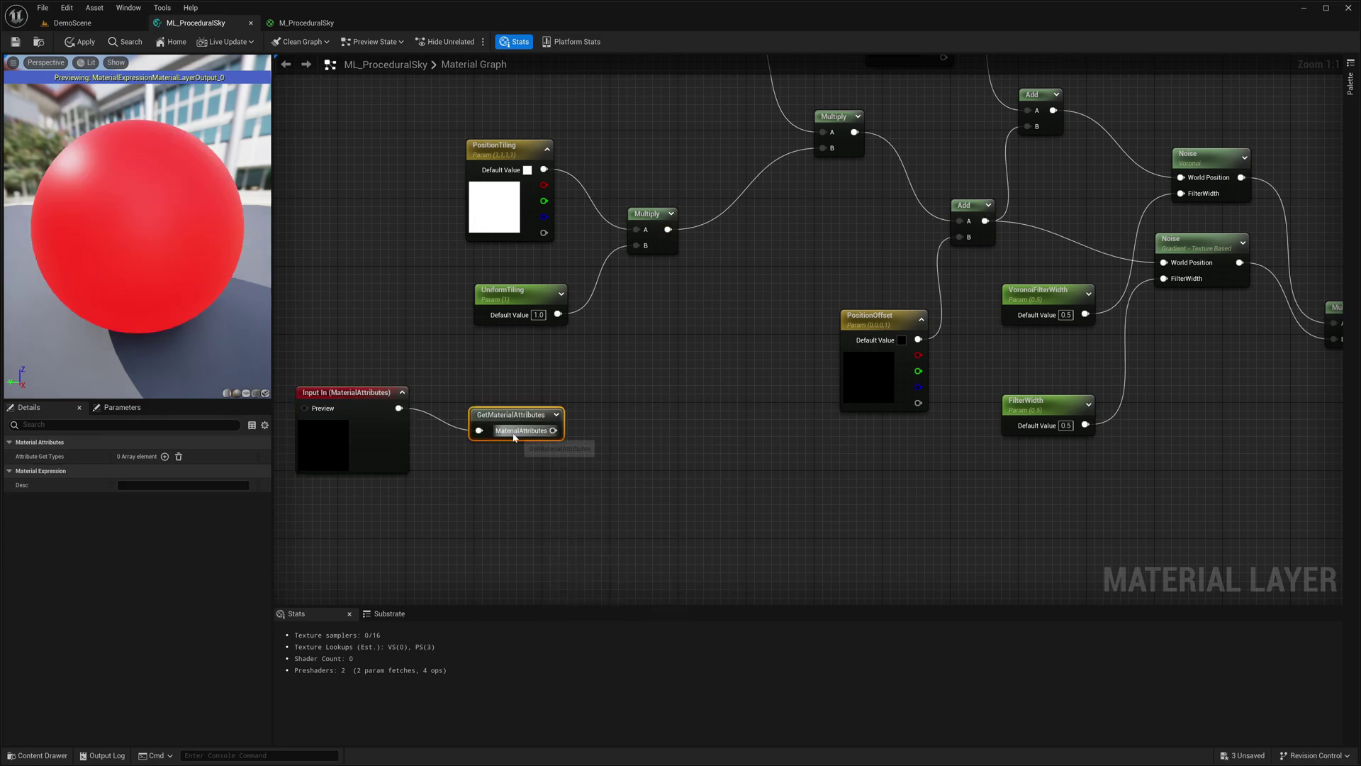
{"action": "left_click", "coordinate": [164, 456]}
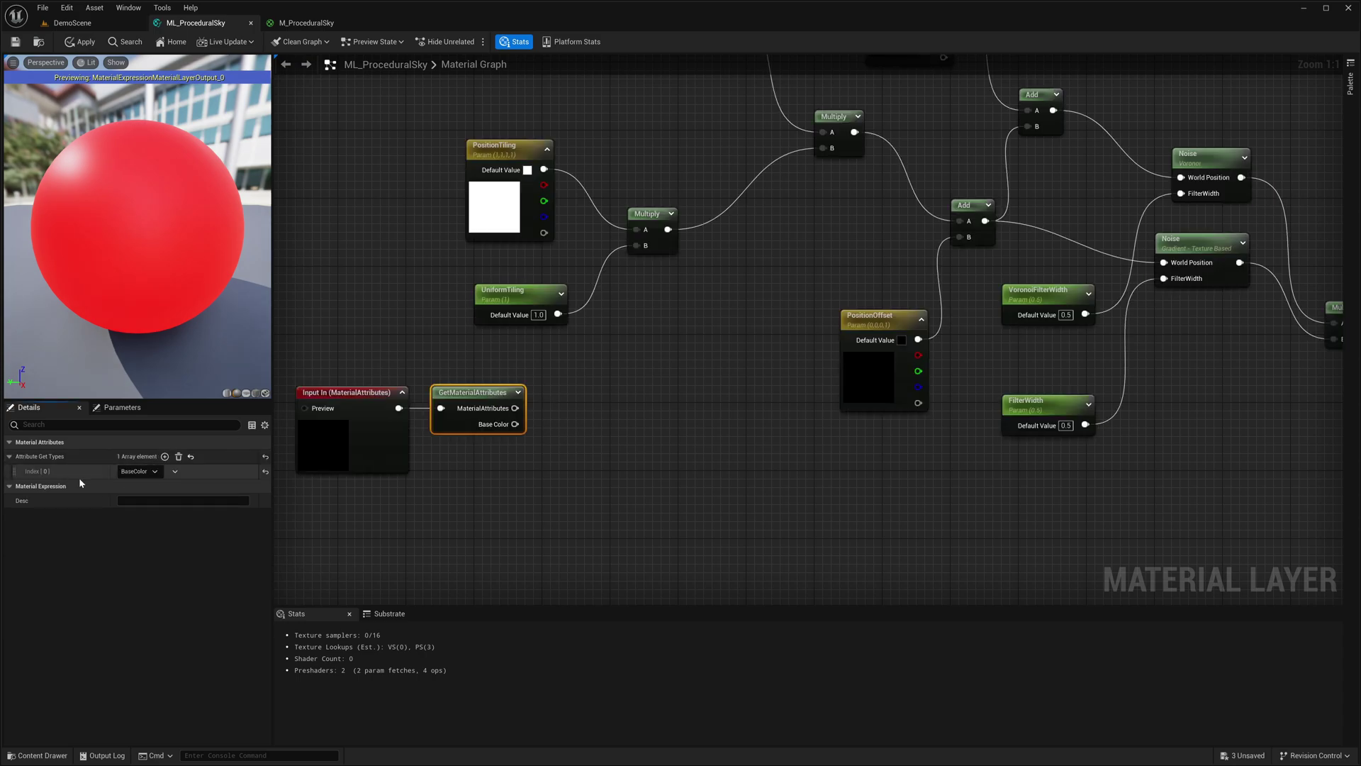
{"action": "left_click", "coordinate": [355, 392], "text": "ctrl"}
{"action": "left_click_drag", "start_coordinate": [354, 392], "coordinate": [320, 392]}
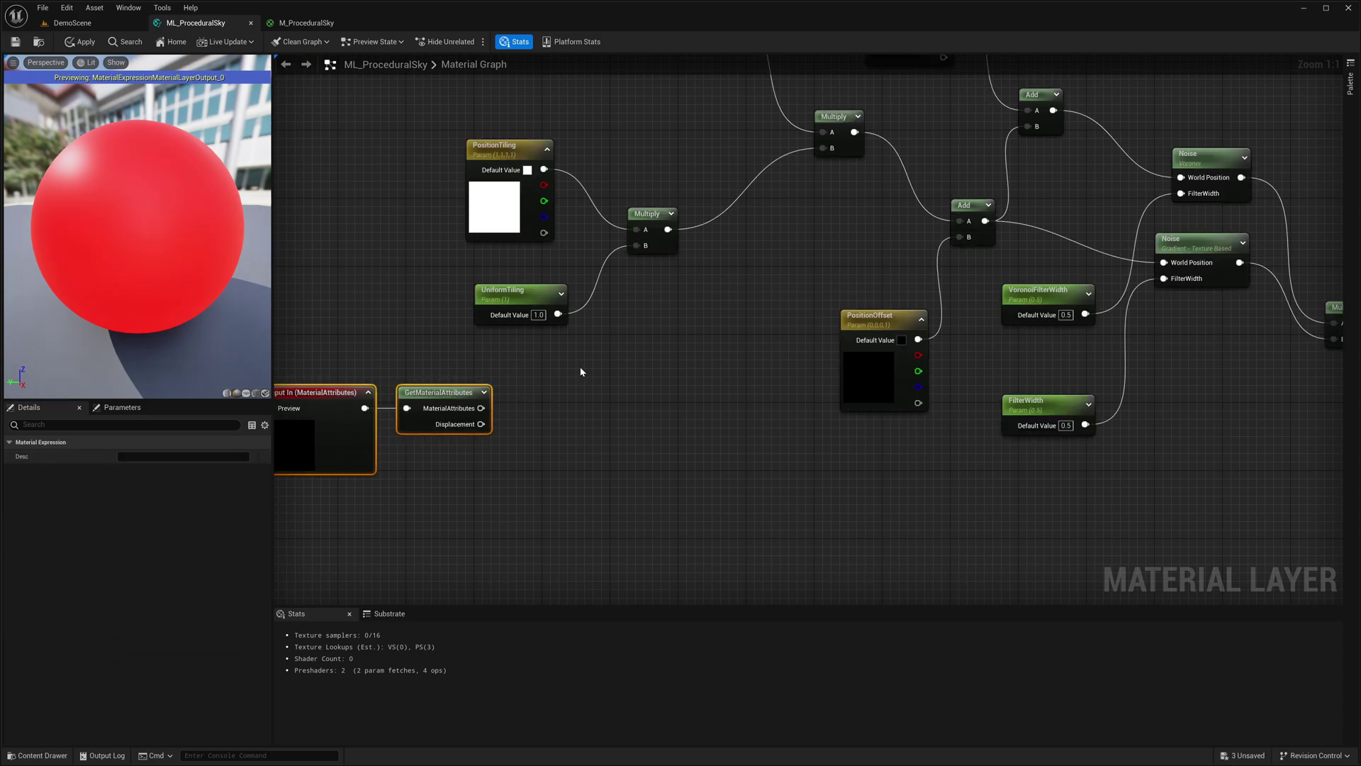
- Multiply UniformTiling by Displacement in the tiling chain and apply the layer changes
{"action": "left_click", "coordinate": [589, 363]}
{"action": "left_click_drag", "start_coordinate": [558, 314], "coordinate": [597, 381]}
{"action": "left_click_drag", "start_coordinate": [480, 424], "coordinate": [636, 245]}
{"action": "left_click", "coordinate": [80, 41]}
{"action": "left_click", "coordinate": [306, 22]}
- Add a MakeMaterialAttributes node and connect it to the Material Attribute Layers input
{"action": "left_click", "coordinate": [669, 316]}
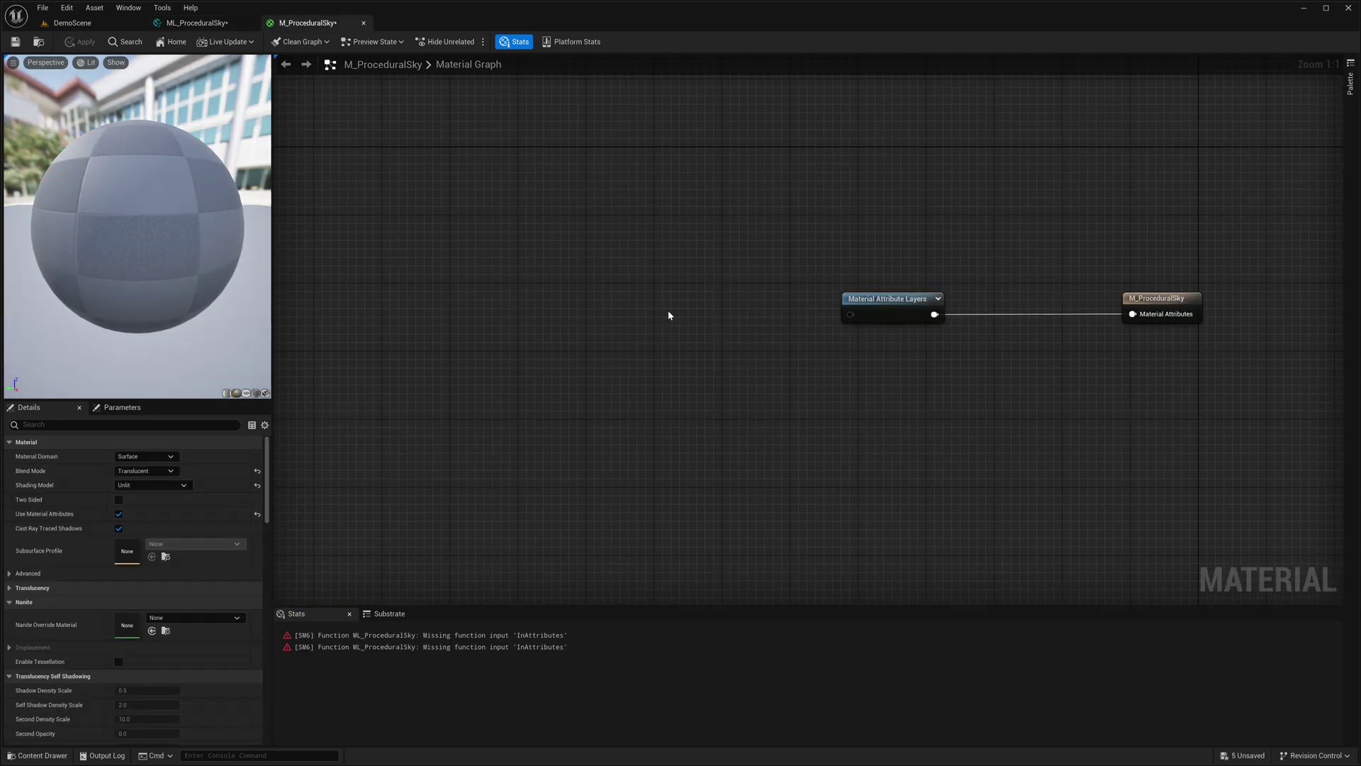
{"action": "right_click", "coordinate": [668, 315]}
{"action": "type", "text": "mak"}
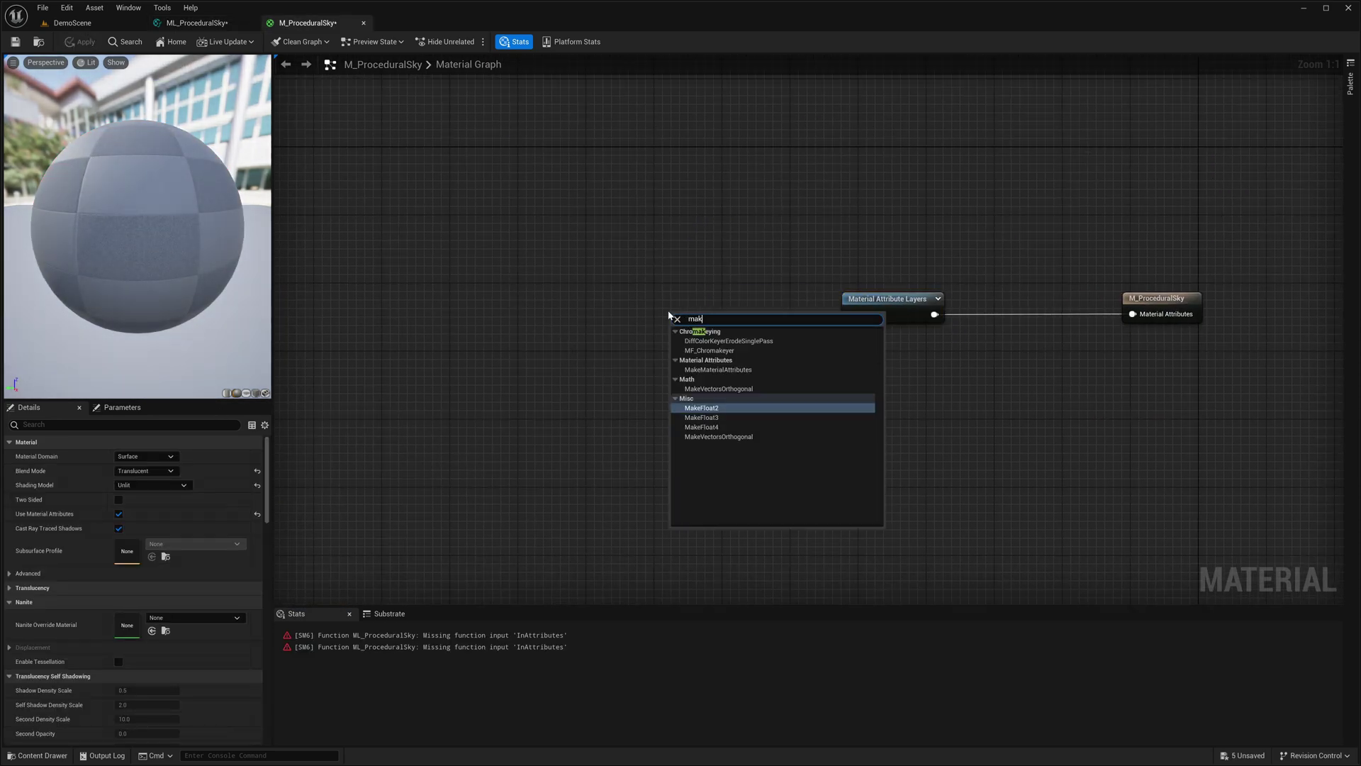
{"action": "type", "text": "emat"}
{"action": "key", "text": "Return"}
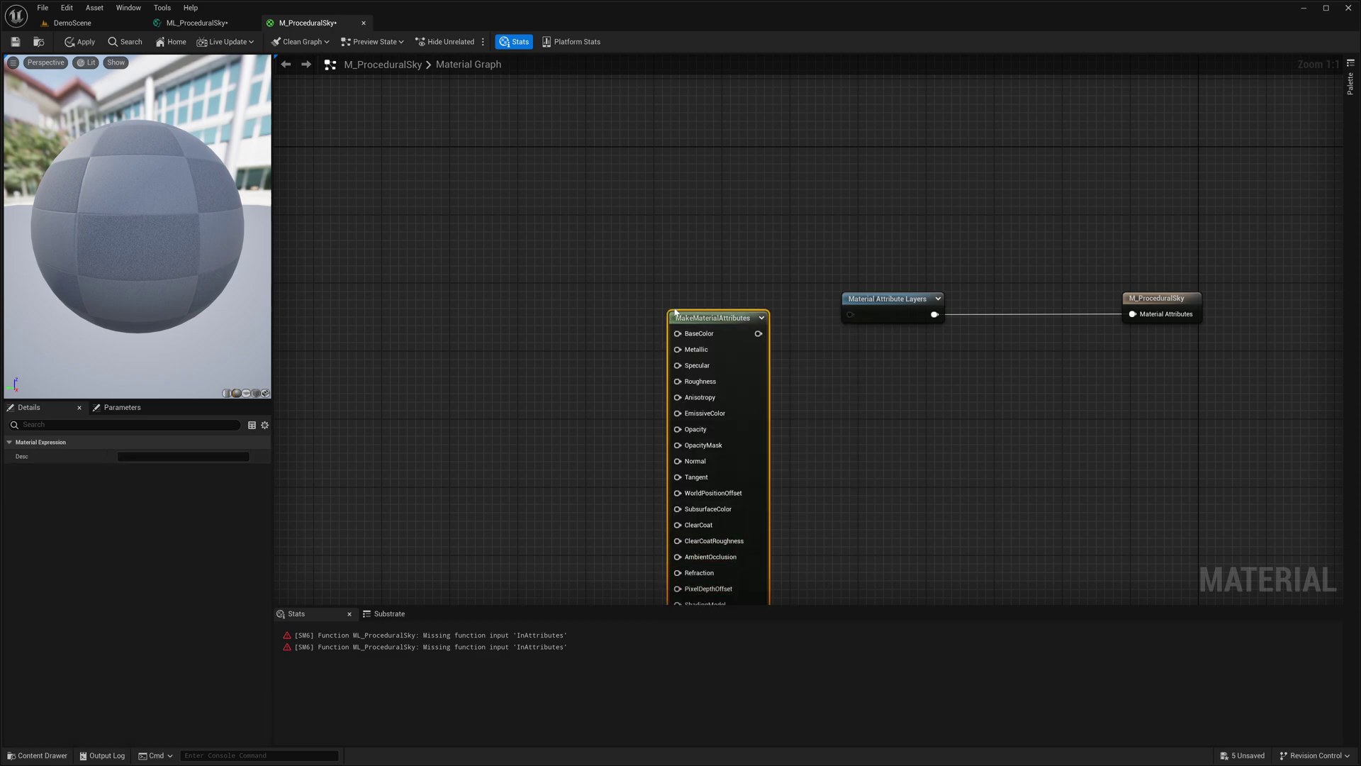
{"action": "left_click_drag", "start_coordinate": [850, 315], "coordinate": [850, 316]}
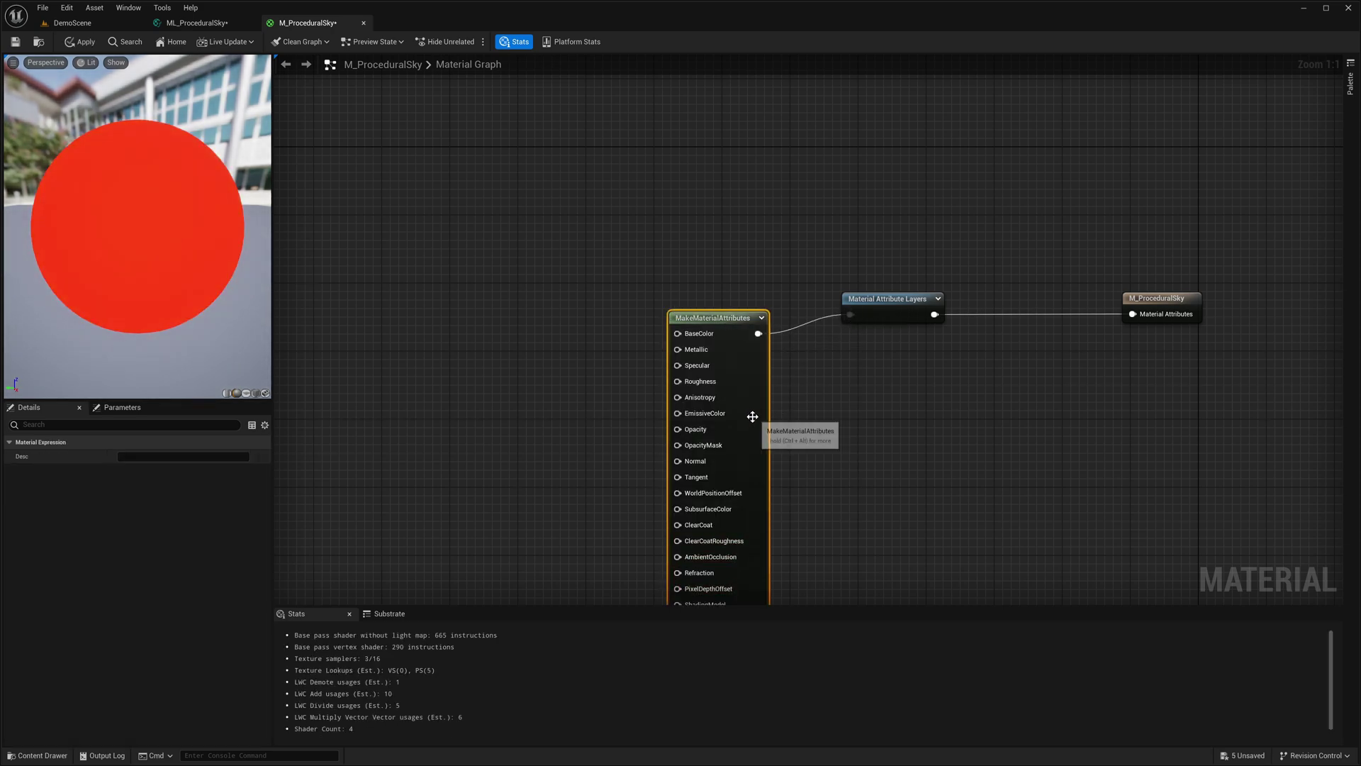
{"action": "left_click_drag", "start_coordinate": [751, 417], "coordinate": [719, 386]}
{"action": "right_click_drag", "start_coordinate": [521, 377], "coordinate": [687, 292]}
- Wire a scalar parameter named GlobalTiling into Displacement and apply the material
{"action": "left_click", "coordinate": [546, 464]}
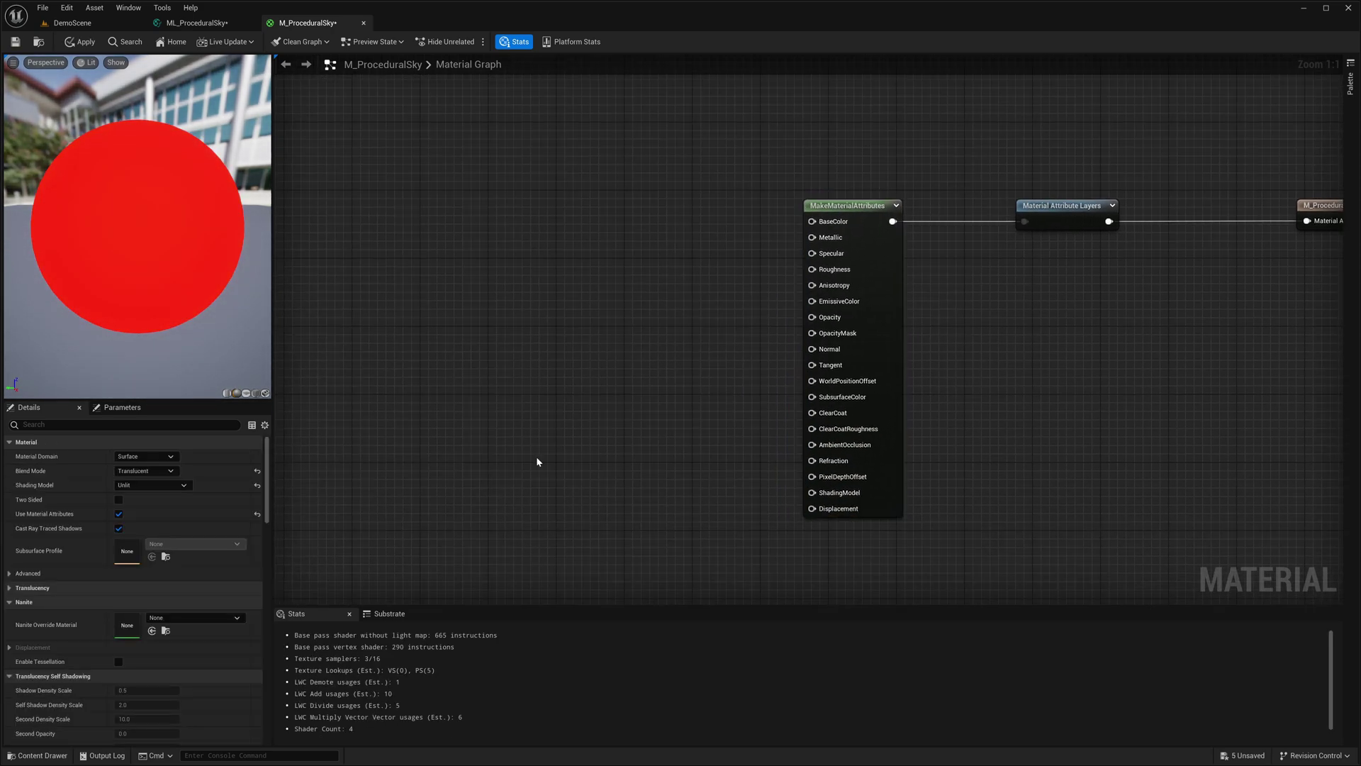
{"action": "right_click", "coordinate": [567, 468]}
{"action": "left_click", "coordinate": [592, 502]}
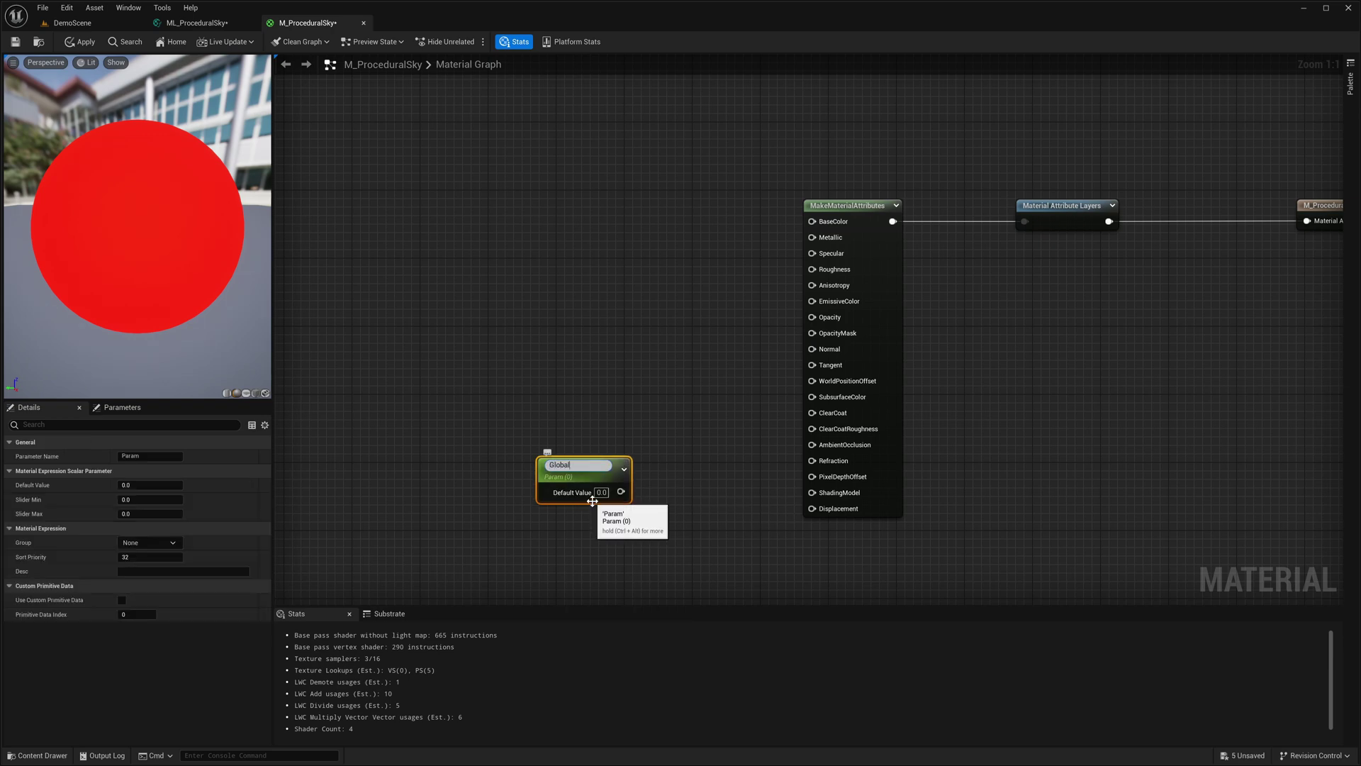
{"action": "type", "text": "GlobalTiling"}
{"action": "key", "text": "Return"}
{"action": "left_click_drag", "start_coordinate": [613, 489], "coordinate": [812, 508]}
{"action": "left_click", "coordinate": [80, 42]}
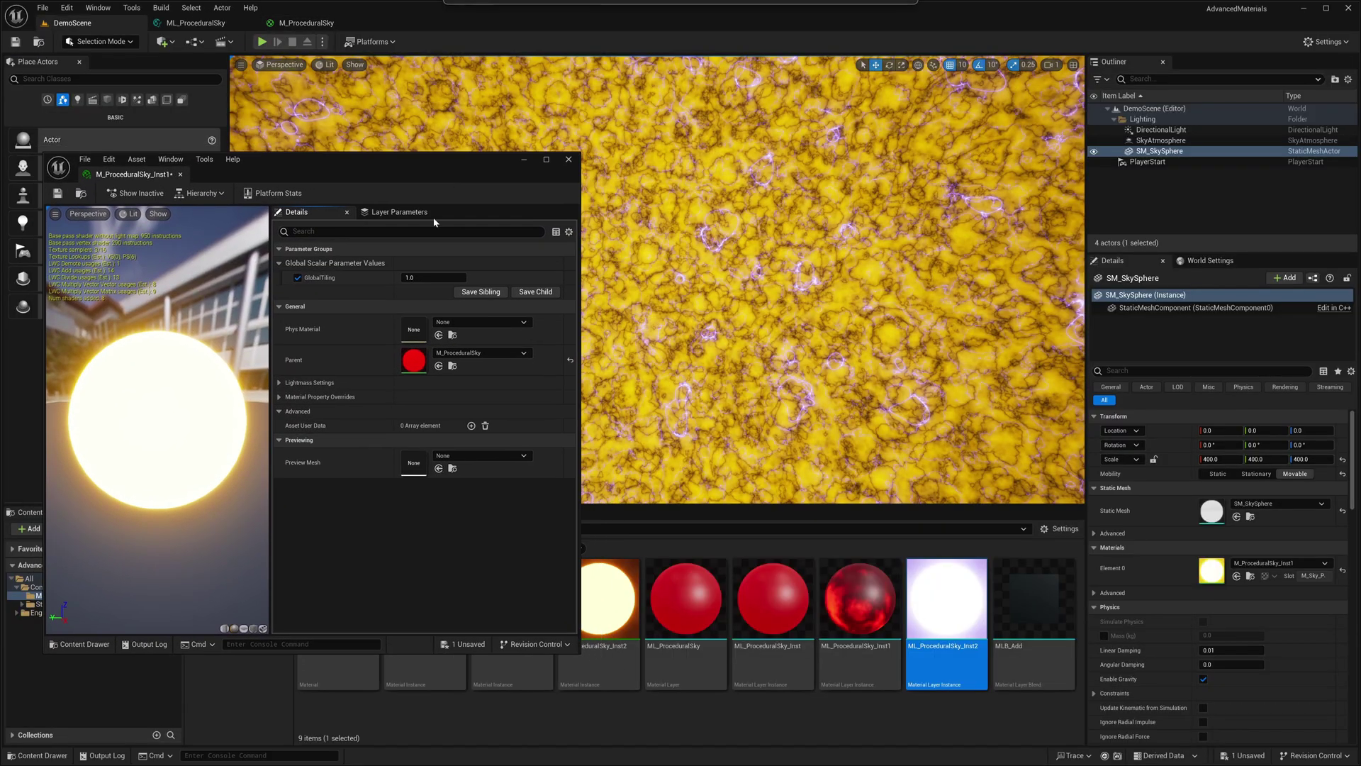
- Lower GlobalTiling to about 0.056 and adjust the layer's UniformTiling
{"action": "mouse_move", "coordinate": [416, 277]}
{"action": "left_mouse_down"}
{"action": "mouse_move", "coordinate": [387, 277]}
{"action": "mouse_move", "coordinate": [415, 277]}
{"action": "mouse_move", "coordinate": [399, 277]}
{"action": "left_mouse_up"}
{"action": "left_click", "coordinate": [406, 214]}
{"action": "scroll", "coordinate": [418, 461], "scroll_direction": "down", "scroll_amount": 2}
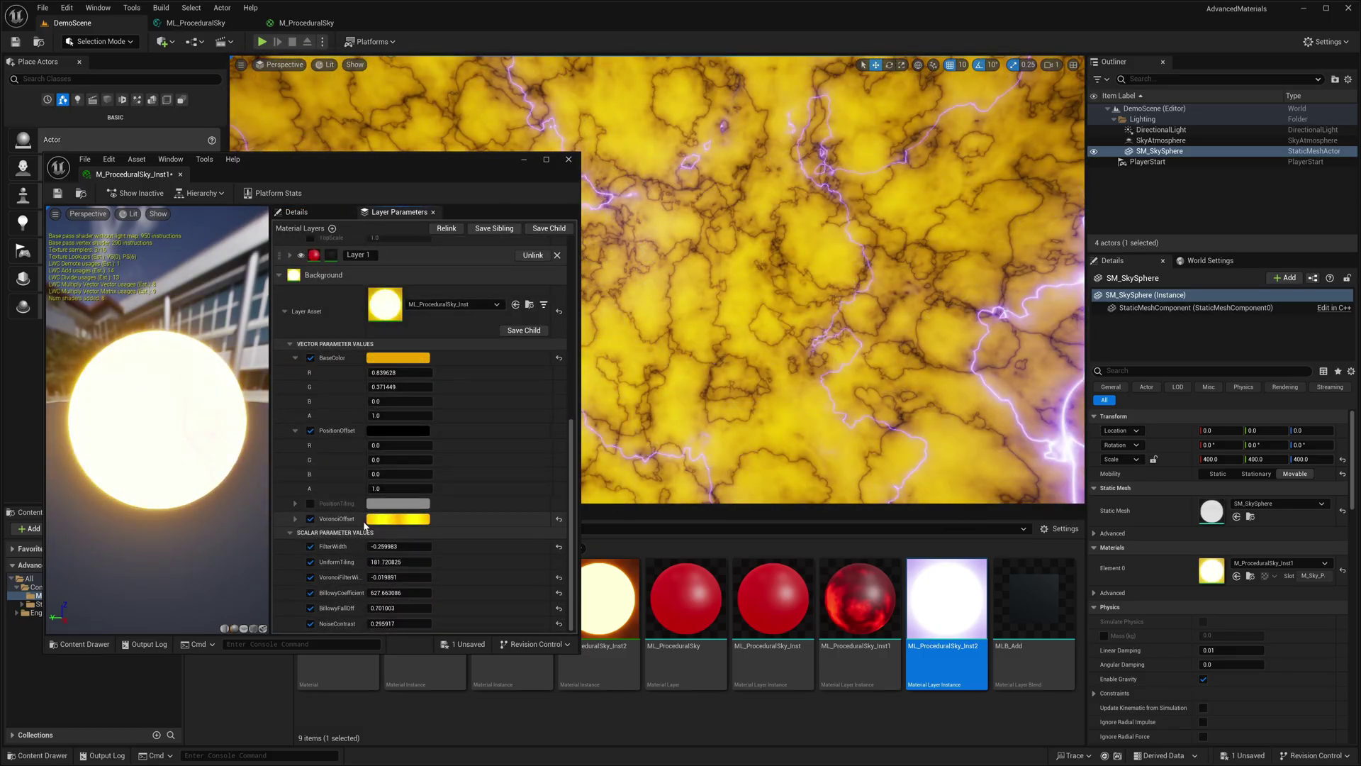
{"action": "left_click_drag", "start_coordinate": [397, 561], "coordinate": [422, 562]}
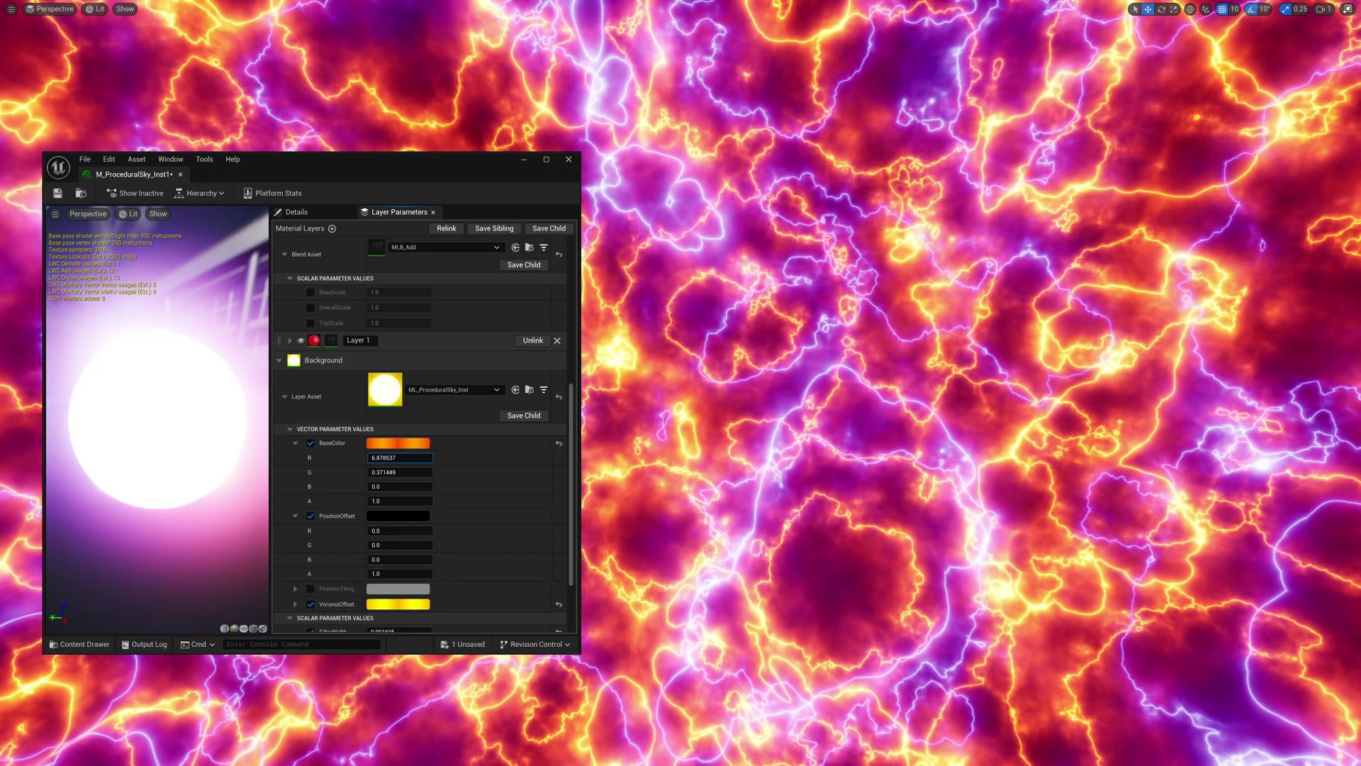
- Raise the base colour's red and green and fine-tune NoiseContrast for blue-white clouds
{"action": "mouse_move", "coordinate": [399, 457]}
{"action": "left_mouse_down"}
{"action": "mouse_move", "coordinate": [425, 458]}
{"action": "mouse_move", "coordinate": [418, 472]}
{"action": "left_mouse_up"}
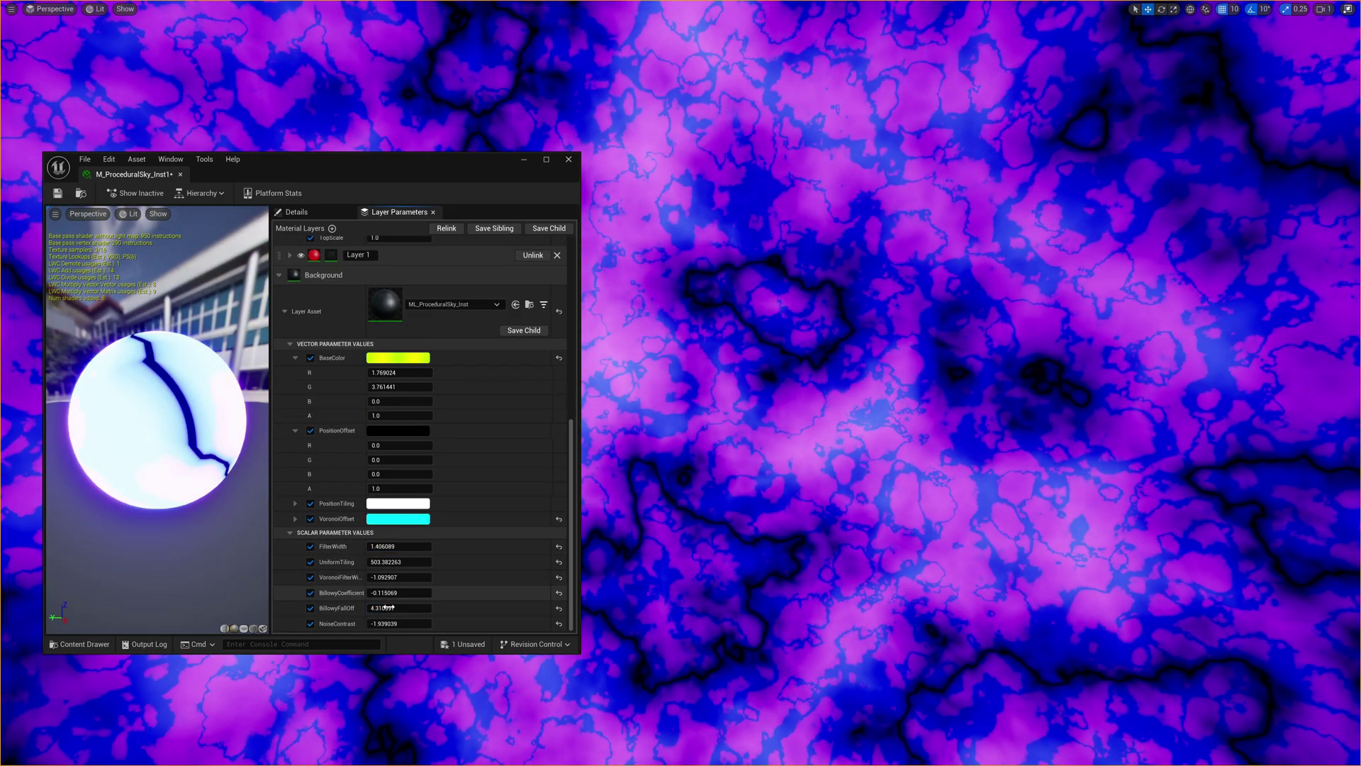
{"action": "left_click_drag", "start_coordinate": [397, 623], "coordinate": [377, 623]}
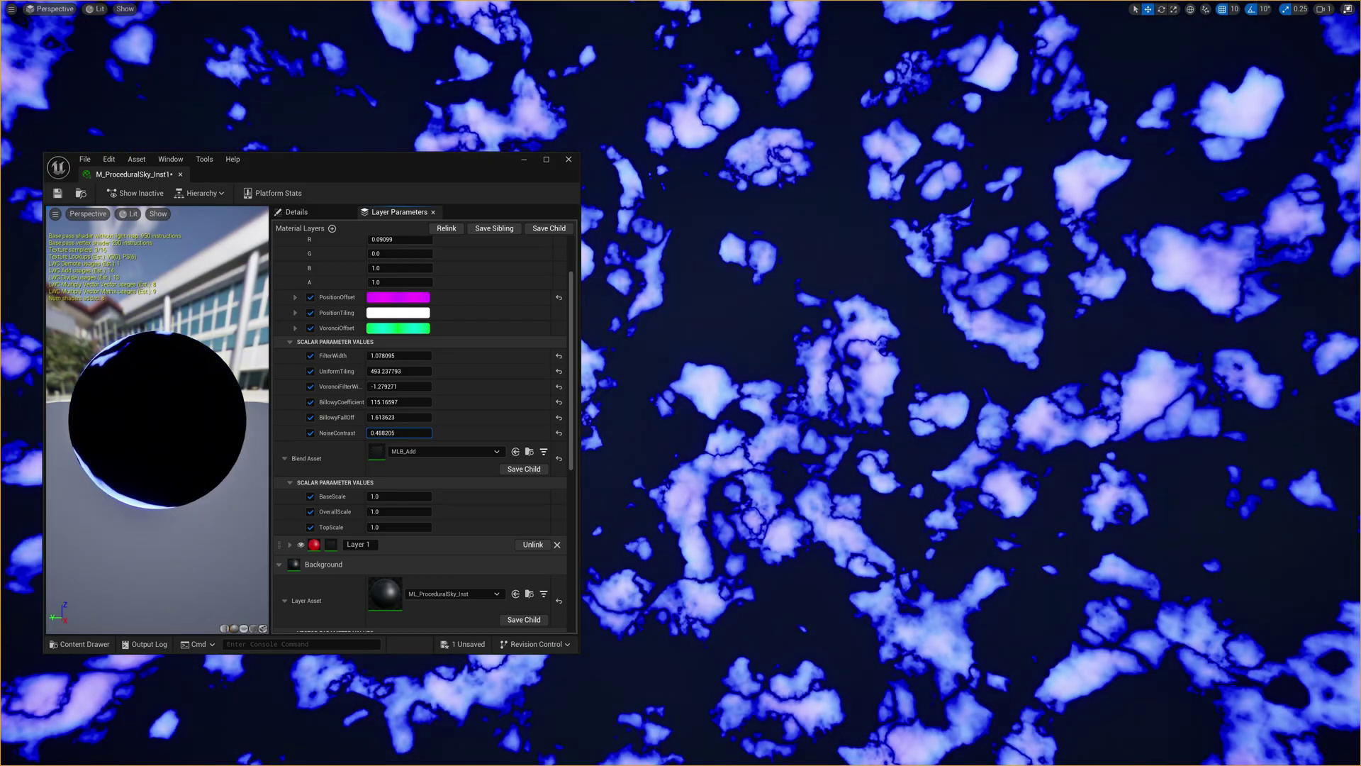
{"action": "left_click_drag", "start_coordinate": [398, 432], "coordinate": [390, 432]}
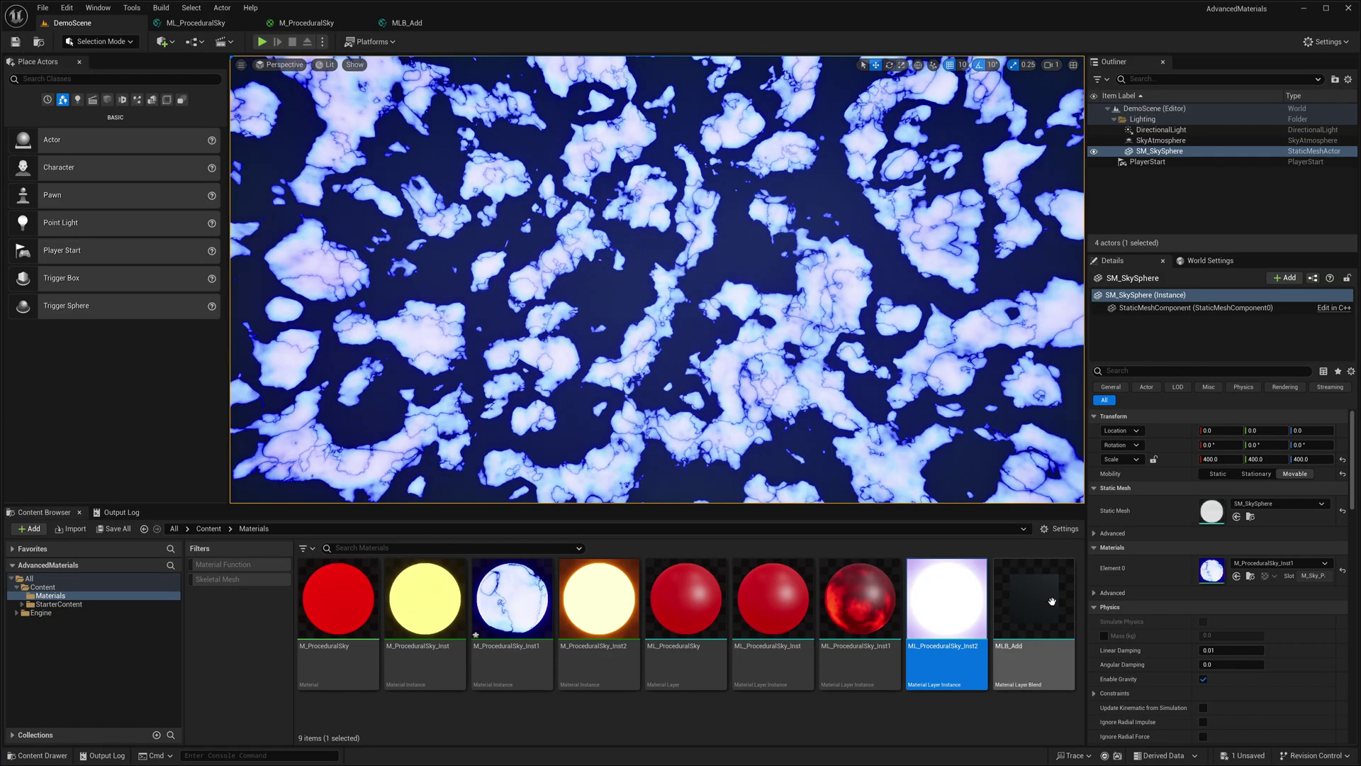
- Duplicate MLB_Add as MLB_ThresholdBlend and open it for editing
{"action": "right_click", "coordinate": [1052, 601]}
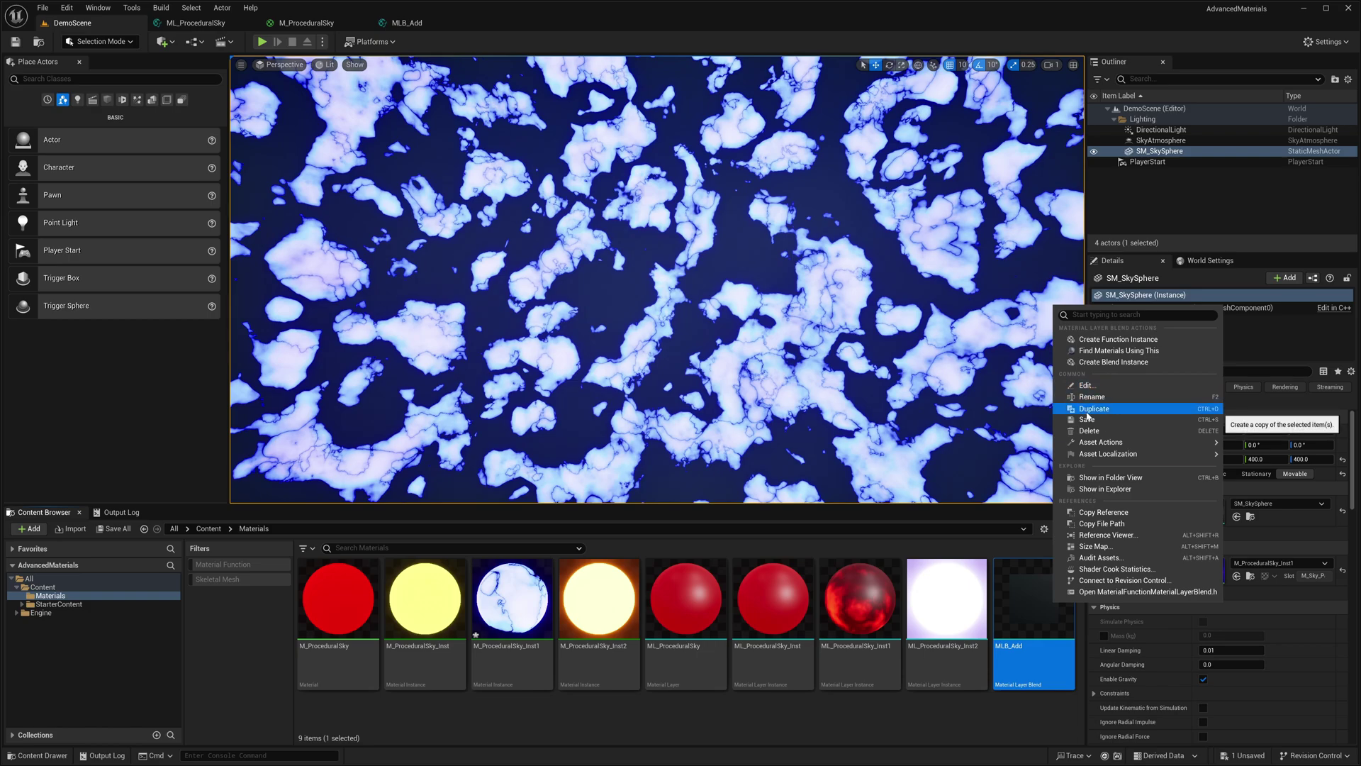
{"action": "left_click", "coordinate": [1087, 410]}
{"action": "scroll", "coordinate": [742, 618], "scroll_direction": "down", "scroll_amount": 3}
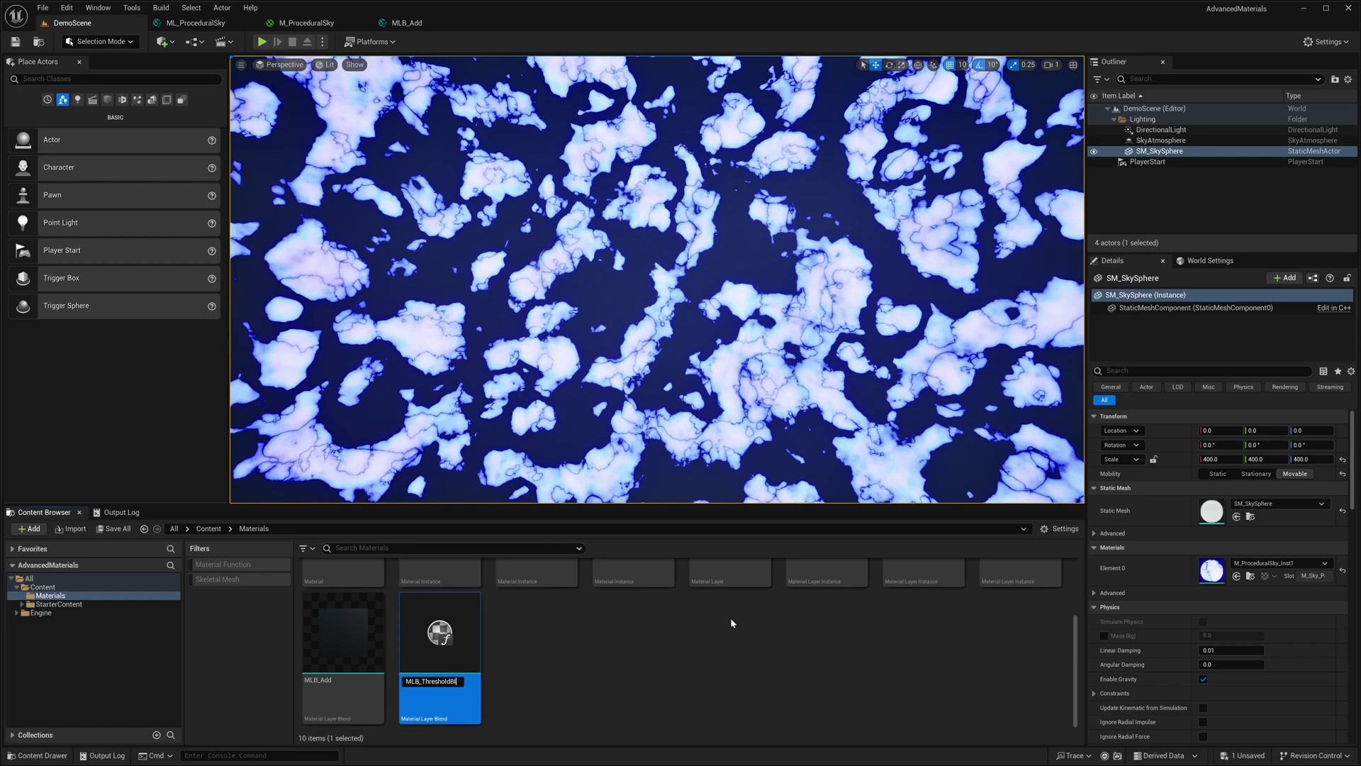
{"action": "type", "text": "MLB_ThresholdBlend"}
{"action": "key", "text": "Return"}
{"action": "double_click", "coordinate": [454, 642]}
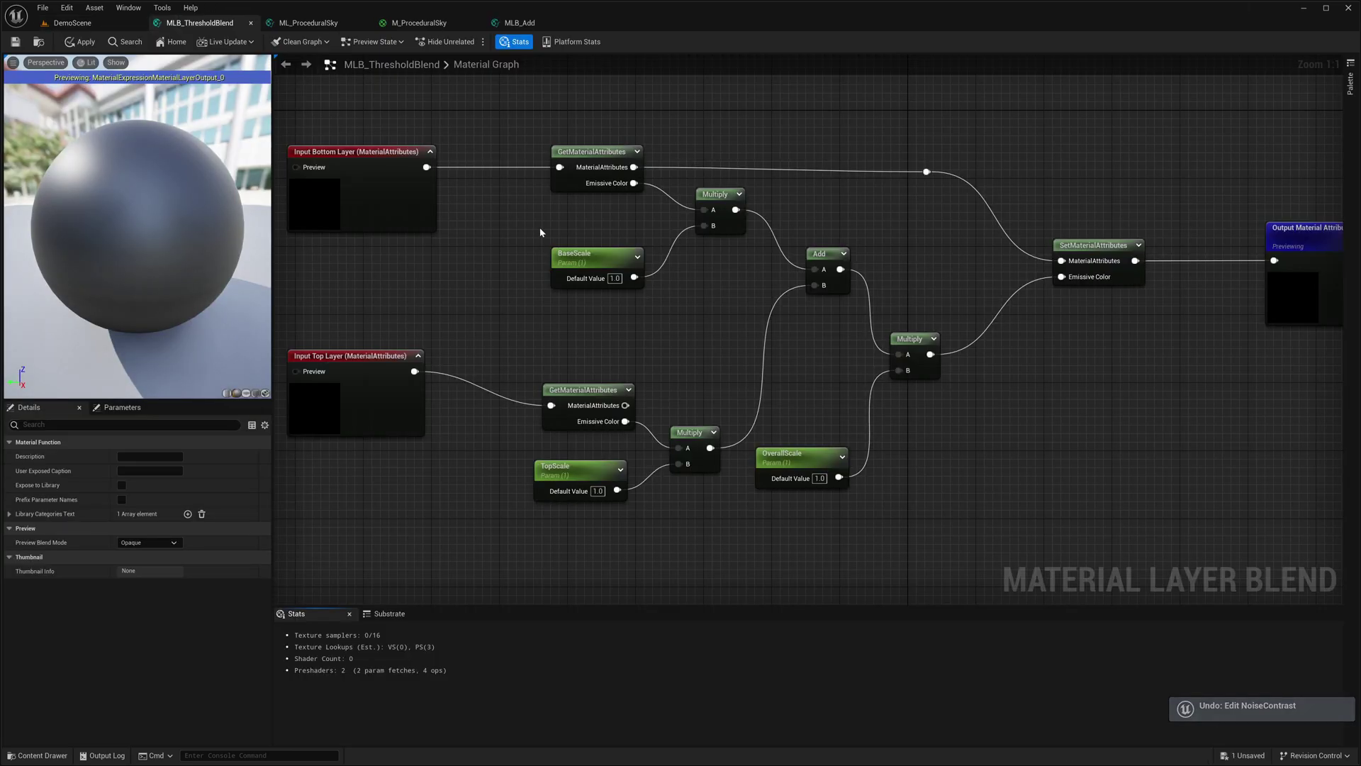
- Delete the Add, Multiply, OverallScale and SetMaterialAttributes nodes
{"action": "left_click_drag", "start_coordinate": [691, 244], "coordinate": [932, 428]}
{"action": "key", "text": "Delete"}
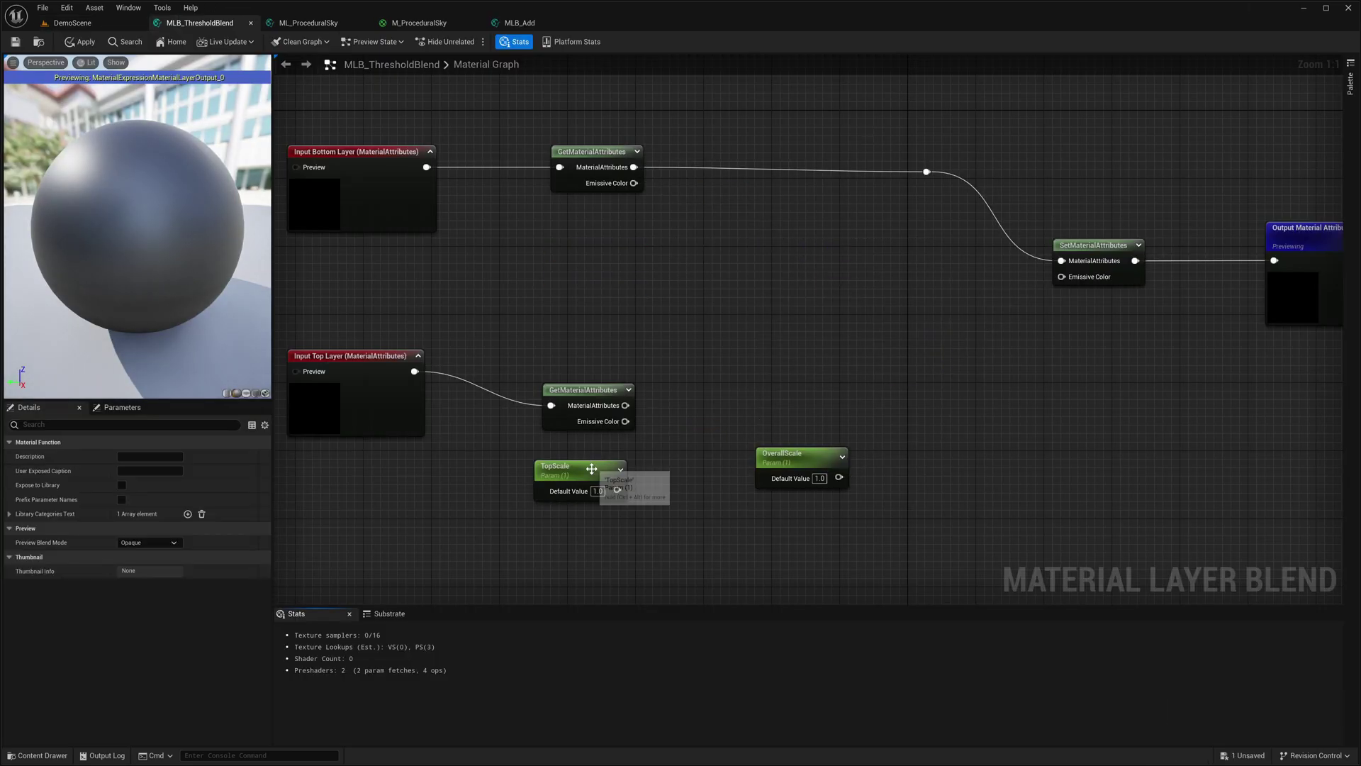
{"action": "left_click", "coordinate": [809, 469]}
{"action": "key", "text": "Delete"}
{"action": "left_click_drag", "start_coordinate": [608, 391], "coordinate": [659, 391]}
{"action": "left_click", "coordinate": [1093, 246]}
{"action": "key", "text": "Delete"}
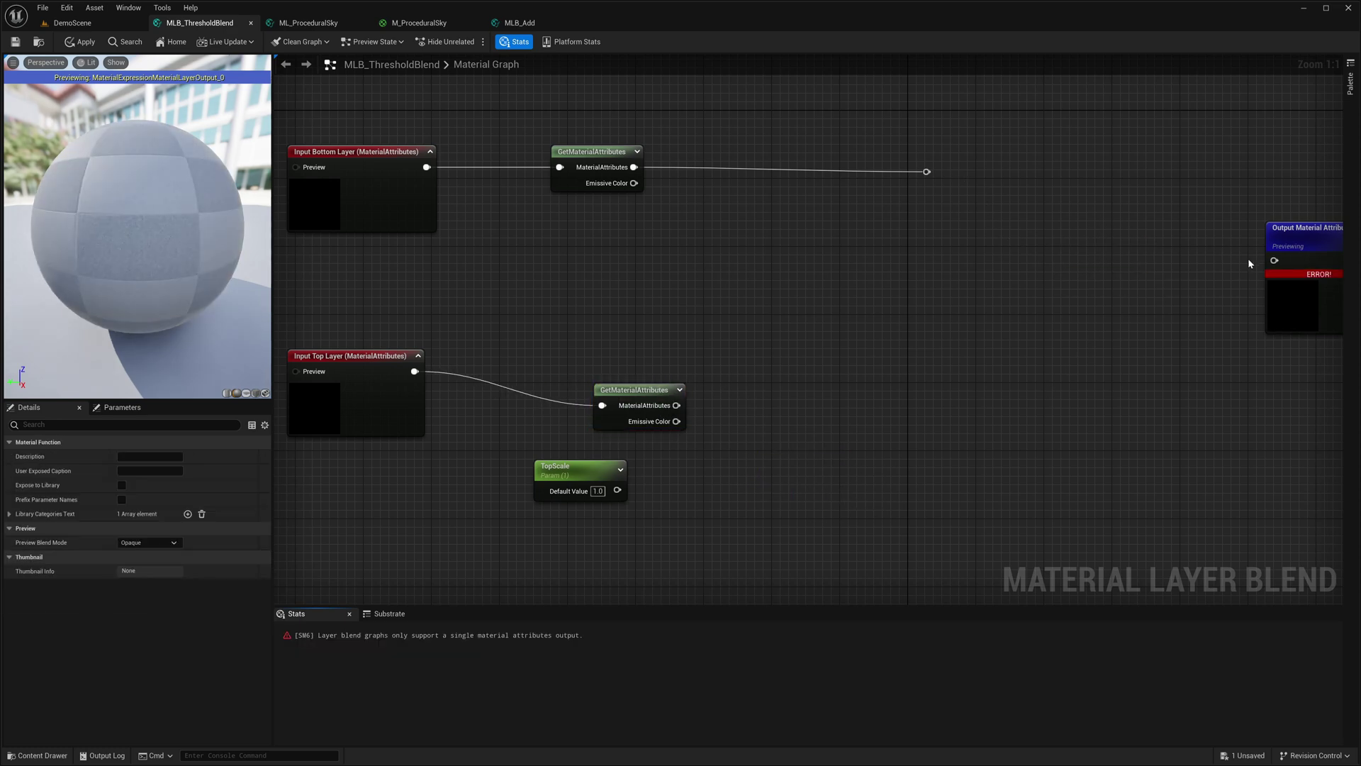
- Add a BlendMaterialAttributes node to the output and wire both layers' attributes into it
{"action": "left_click_drag", "start_coordinate": [1274, 260], "coordinate": [1185, 272]}
{"action": "type", "text": "blend m"}
{"action": "key", "text": "Return"}
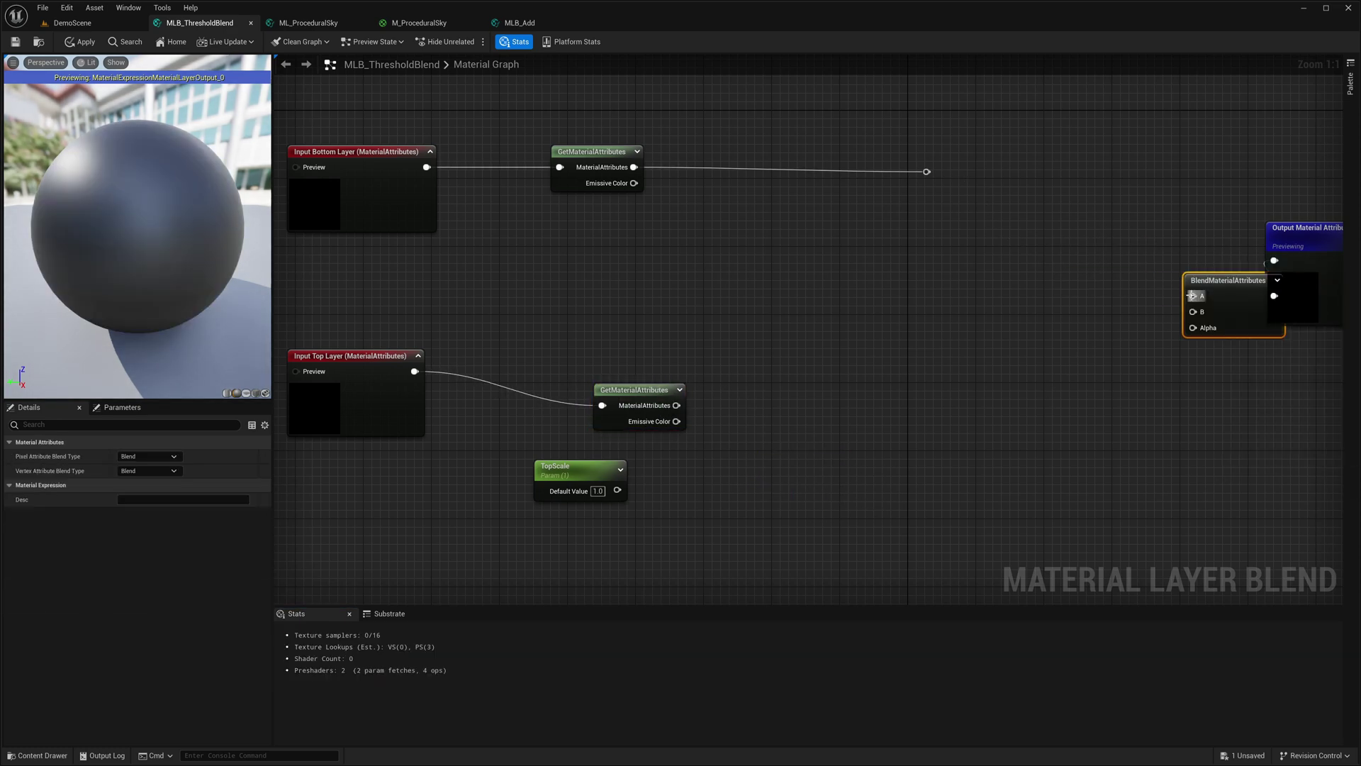
{"action": "left_click_drag", "start_coordinate": [1269, 312], "coordinate": [1152, 282]}
{"action": "left_click_drag", "start_coordinate": [928, 172], "coordinate": [1035, 253]}
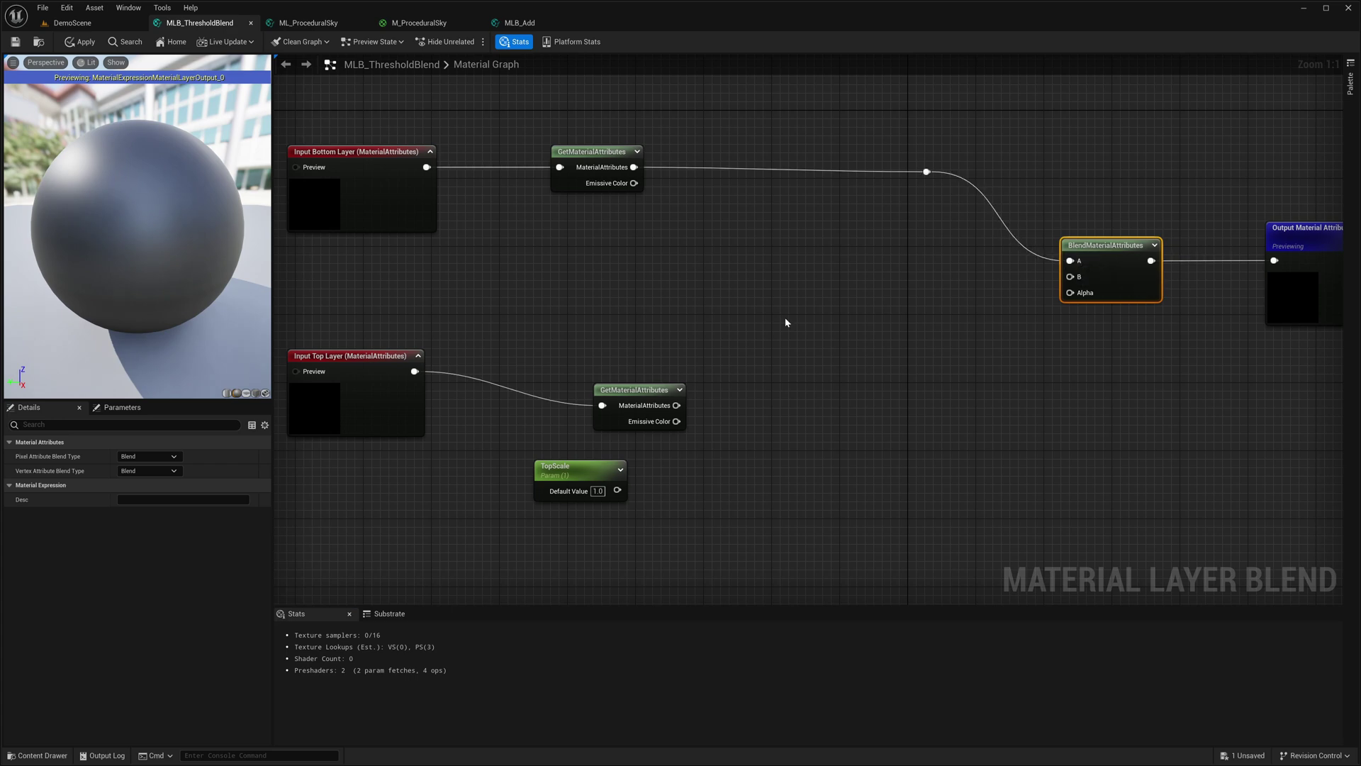
{"action": "left_click_drag", "start_coordinate": [628, 390], "coordinate": [889, 376]}
{"action": "left_click", "coordinate": [892, 381]}
{"action": "left_click_drag", "start_coordinate": [567, 467], "coordinate": [801, 477]}
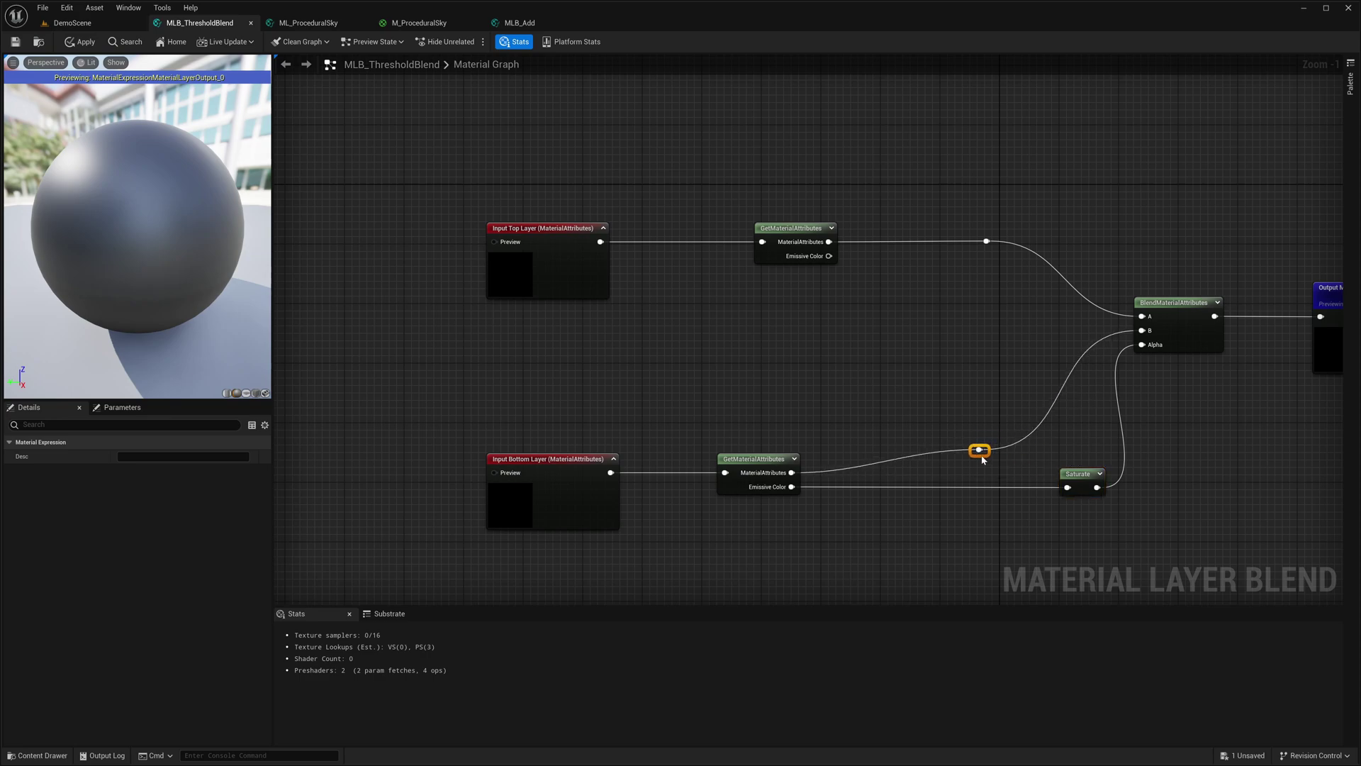
{"action": "left_click_drag", "start_coordinate": [983, 459], "coordinate": [994, 486]}
{"action": "left_click_drag", "start_coordinate": [742, 473], "coordinate": [737, 432]}
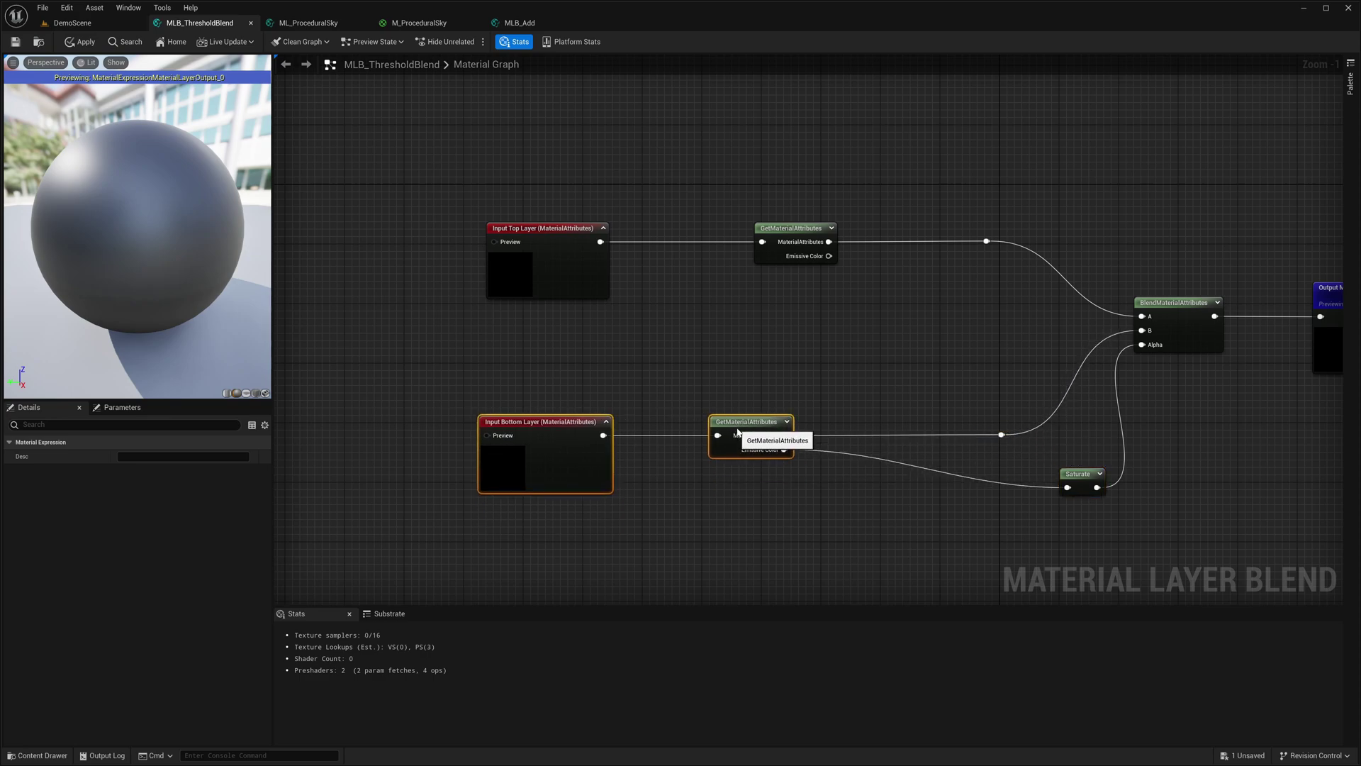
{"action": "left_click_drag", "start_coordinate": [1065, 469], "coordinate": [983, 455]}
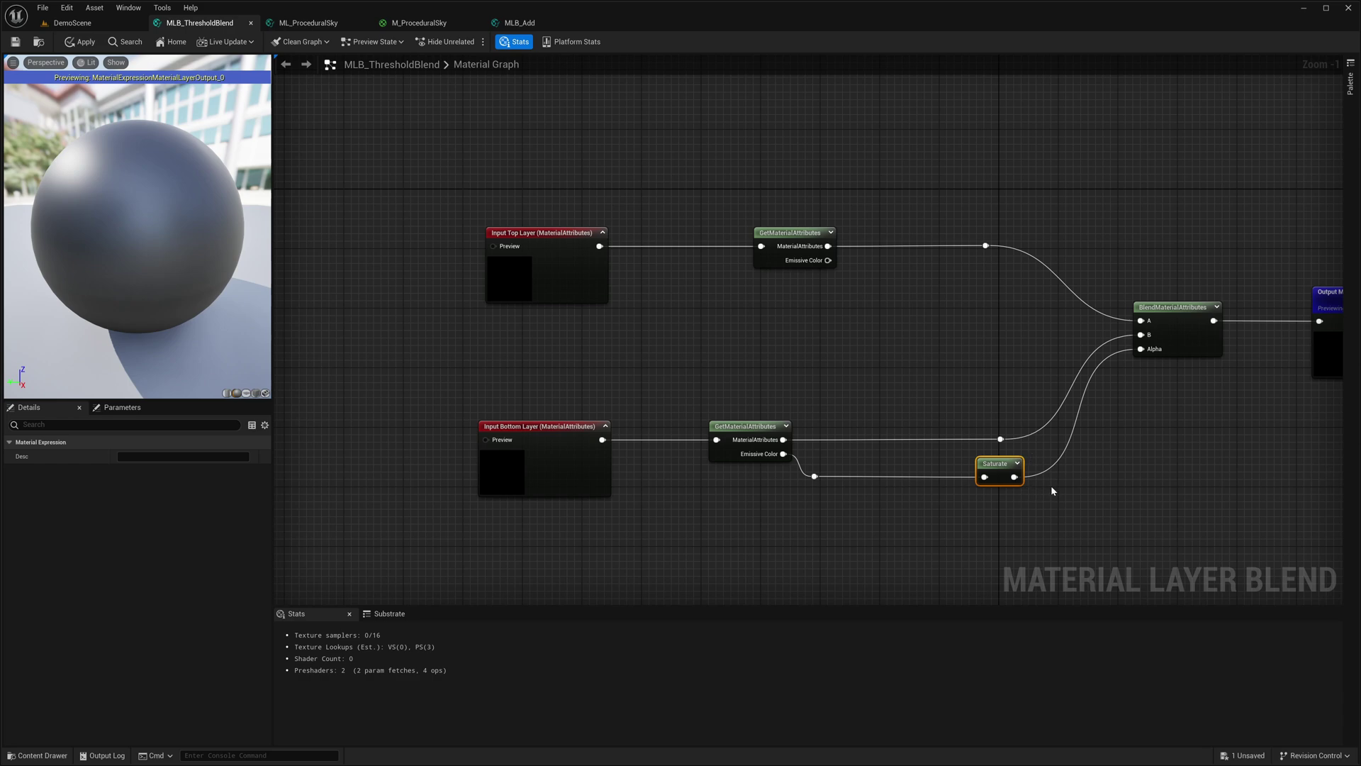
- Multiply the saturated emissive by a Threshold parameter (1.0) into the blend Alpha
{"action": "left_click", "coordinate": [1051, 486]}
{"action": "left_click_drag", "start_coordinate": [1014, 477], "coordinate": [1068, 515]}
{"action": "right_click_drag", "start_coordinate": [975, 524], "coordinate": [941, 472]}
{"action": "left_click", "coordinate": [866, 489]}
{"action": "right_click", "coordinate": [908, 503]}
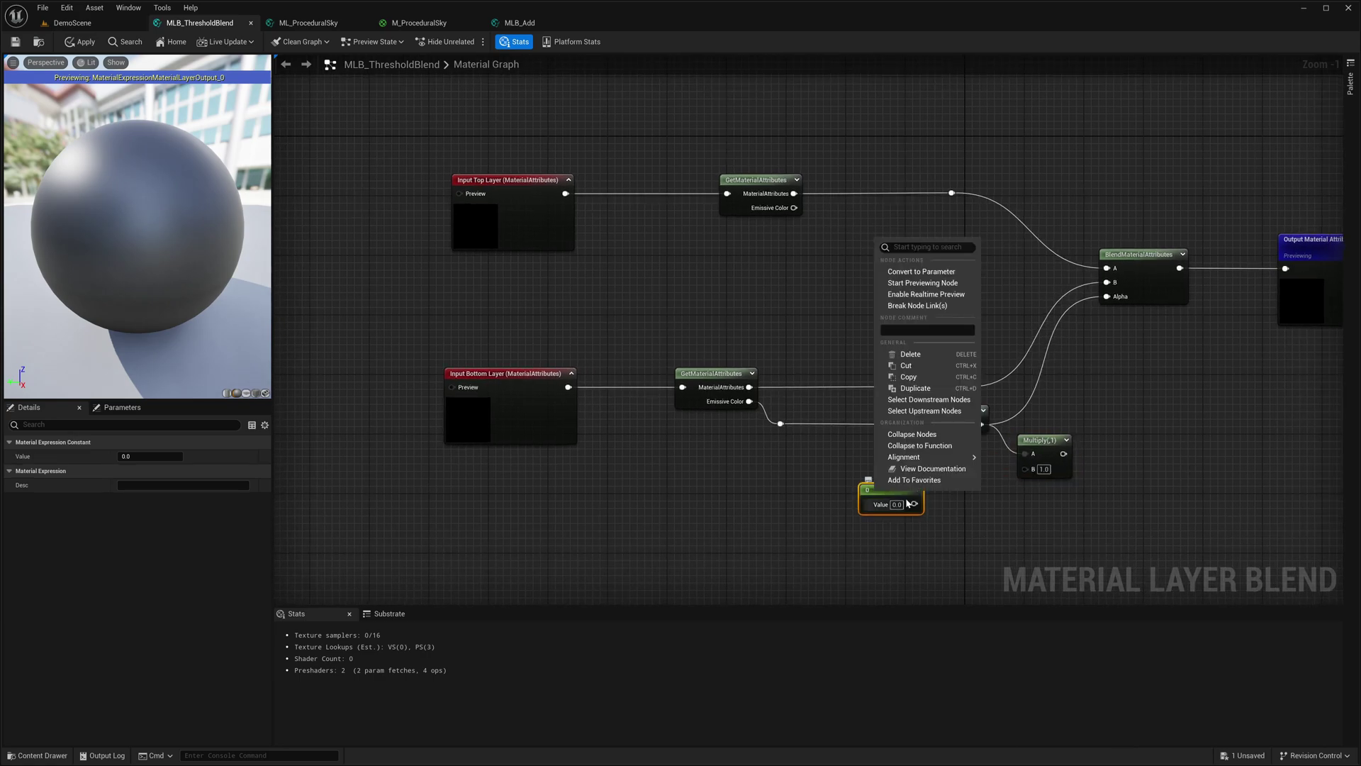
{"action": "left_click", "coordinate": [905, 273]}
{"action": "type", "text": "Threshold"}
{"action": "key", "text": "Return"}
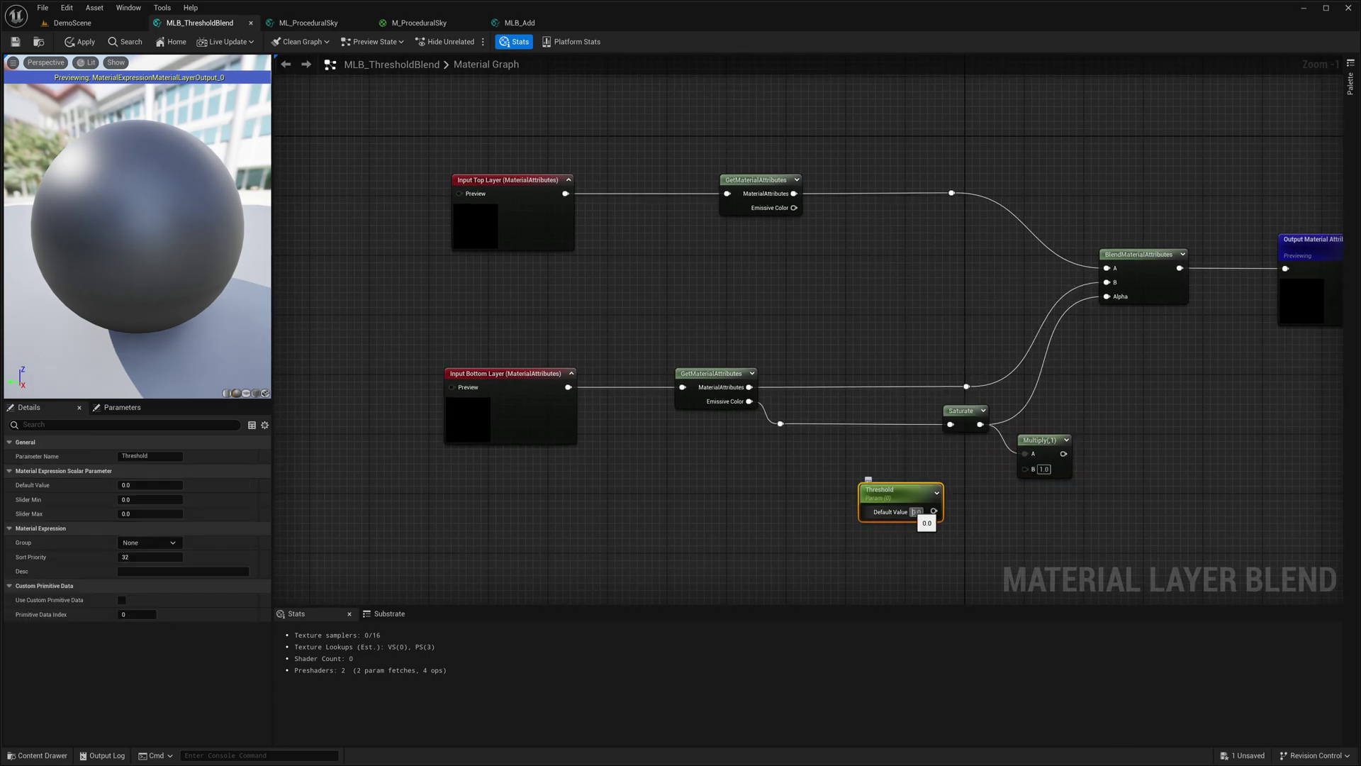
{"action": "type", "text": "1"}
{"action": "left_click_drag", "start_coordinate": [928, 512], "coordinate": [1037, 468]}
{"action": "left_click_drag", "start_coordinate": [1111, 311], "coordinate": [1107, 297]}
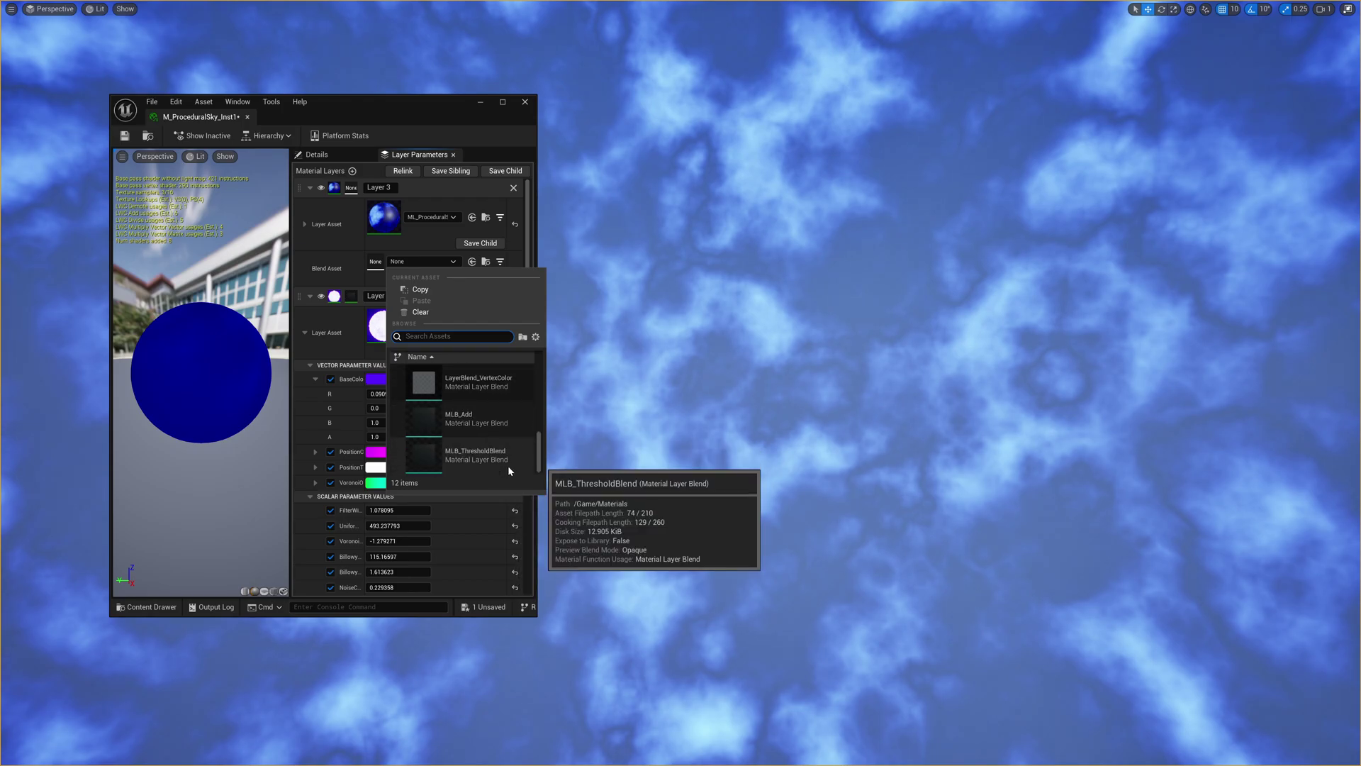
- Set Layer 3's blend to MLB_ThresholdBlend, lower its Threshold, and pick a green BaseColor
{"action": "left_click", "coordinate": [508, 466]}
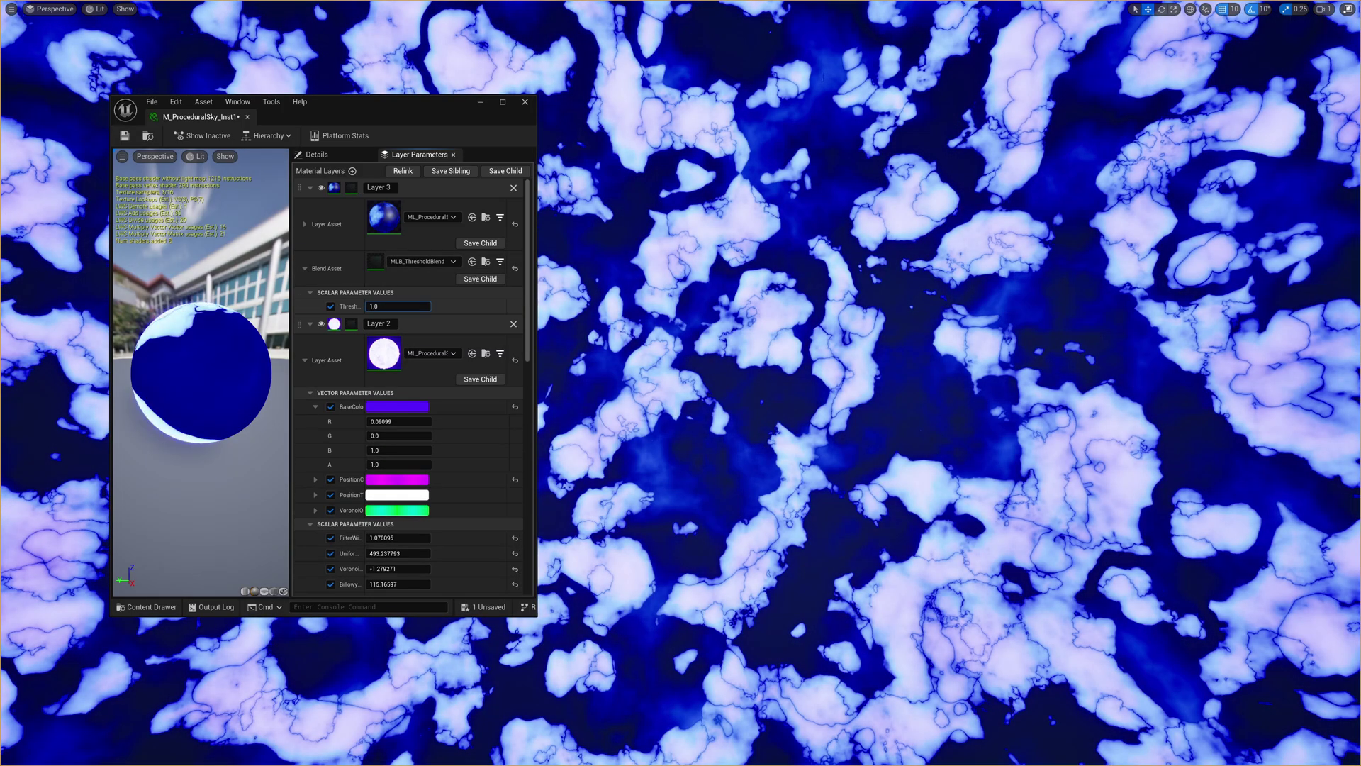
{"action": "mouse_move", "coordinate": [398, 306]}
{"action": "left_mouse_down"}
{"action": "mouse_move", "coordinate": [432, 306]}
{"action": "mouse_move", "coordinate": [375, 306]}
{"action": "left_mouse_up"}
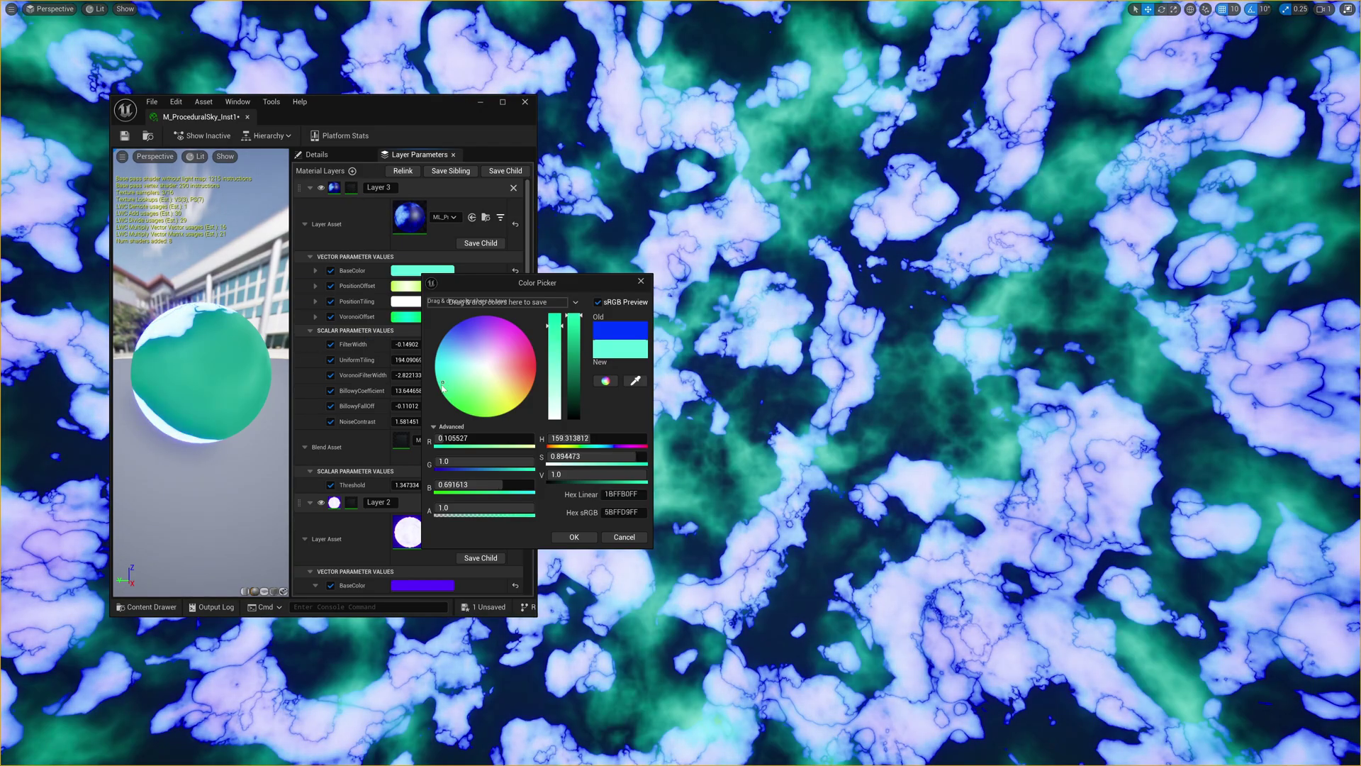
{"action": "mouse_move", "coordinate": [442, 387]}
{"action": "left_mouse_down"}
{"action": "mouse_move", "coordinate": [451, 419]}
{"action": "mouse_move", "coordinate": [497, 427]}
{"action": "mouse_move", "coordinate": [454, 473]}
{"action": "mouse_move", "coordinate": [496, 453]}
{"action": "mouse_move", "coordinate": [545, 383]}
{"action": "mouse_move", "coordinate": [436, 445]}
{"action": "mouse_move", "coordinate": [467, 481]}
{"action": "left_mouse_up"}
{"action": "left_click", "coordinate": [571, 539]}
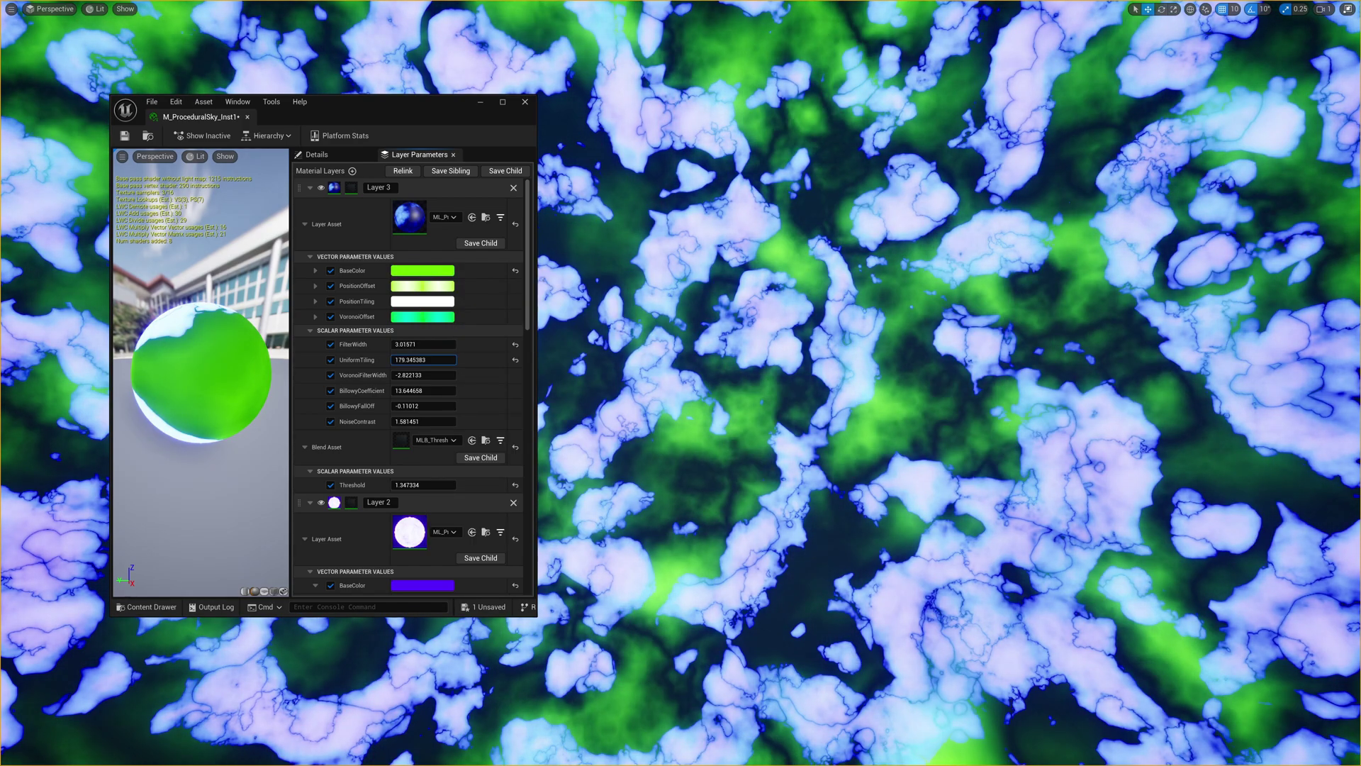
- Set the layer's UniformTiling to about 80.65 and NoiseContrast to about 0.994
{"action": "scroll", "coordinate": [369, 335], "scroll_direction": "down", "scroll_amount": 3}
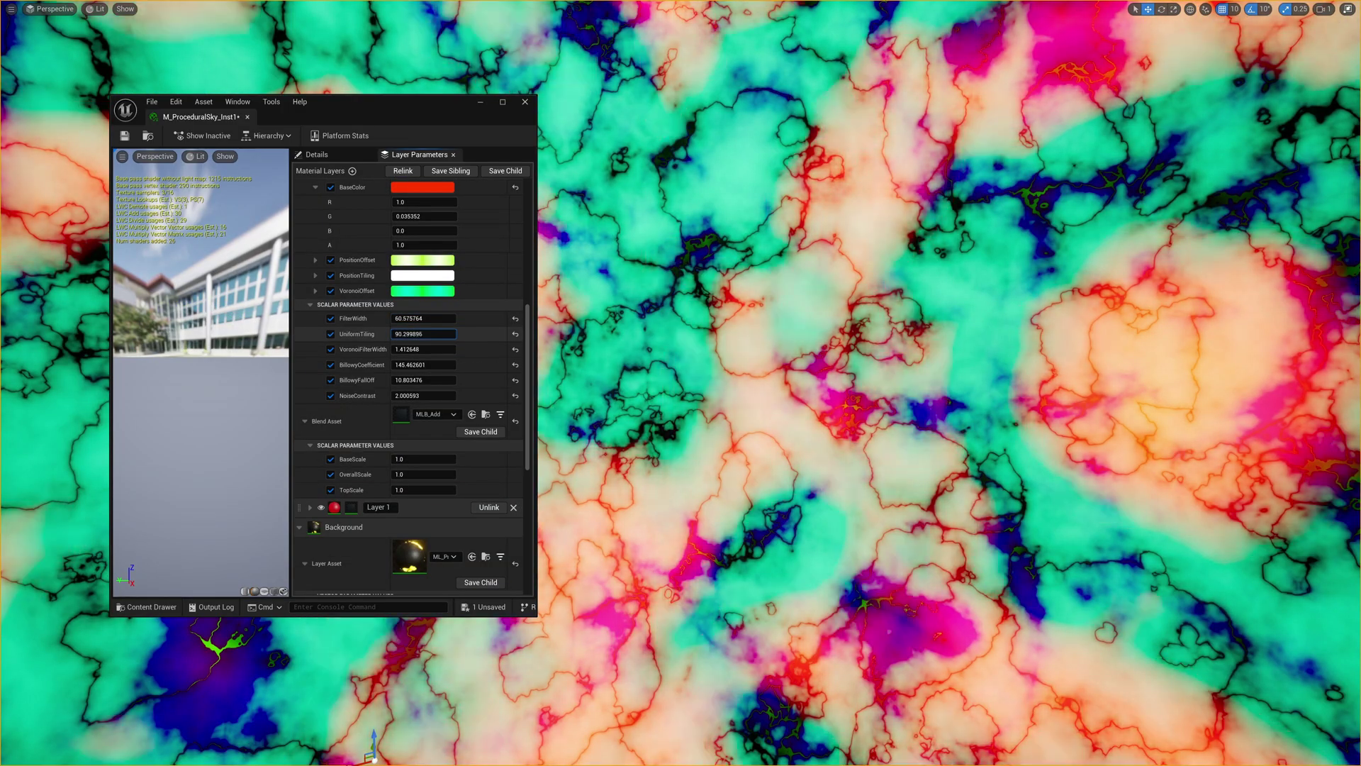
{"action": "left_click_drag", "start_coordinate": [424, 334], "coordinate": [457, 348]}
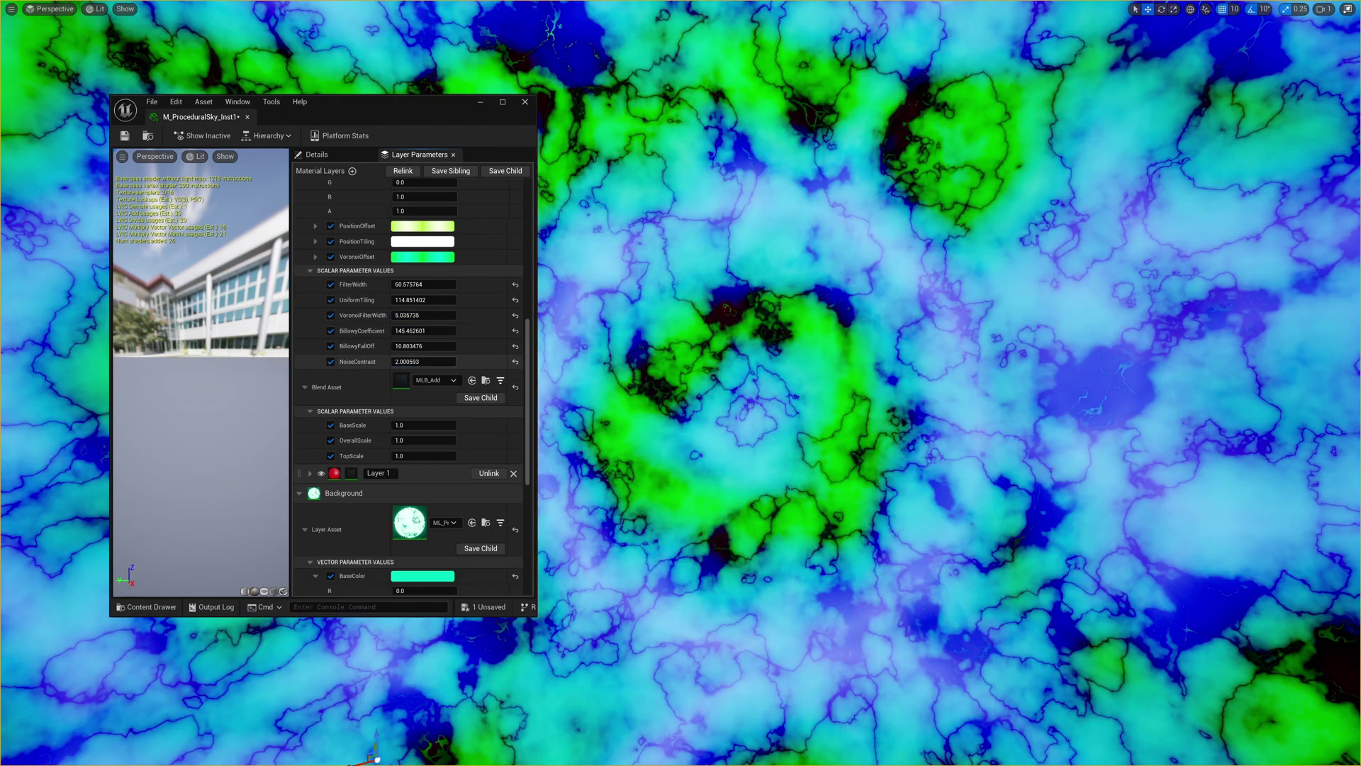
{"action": "left_click_drag", "start_coordinate": [424, 362], "coordinate": [397, 330]}
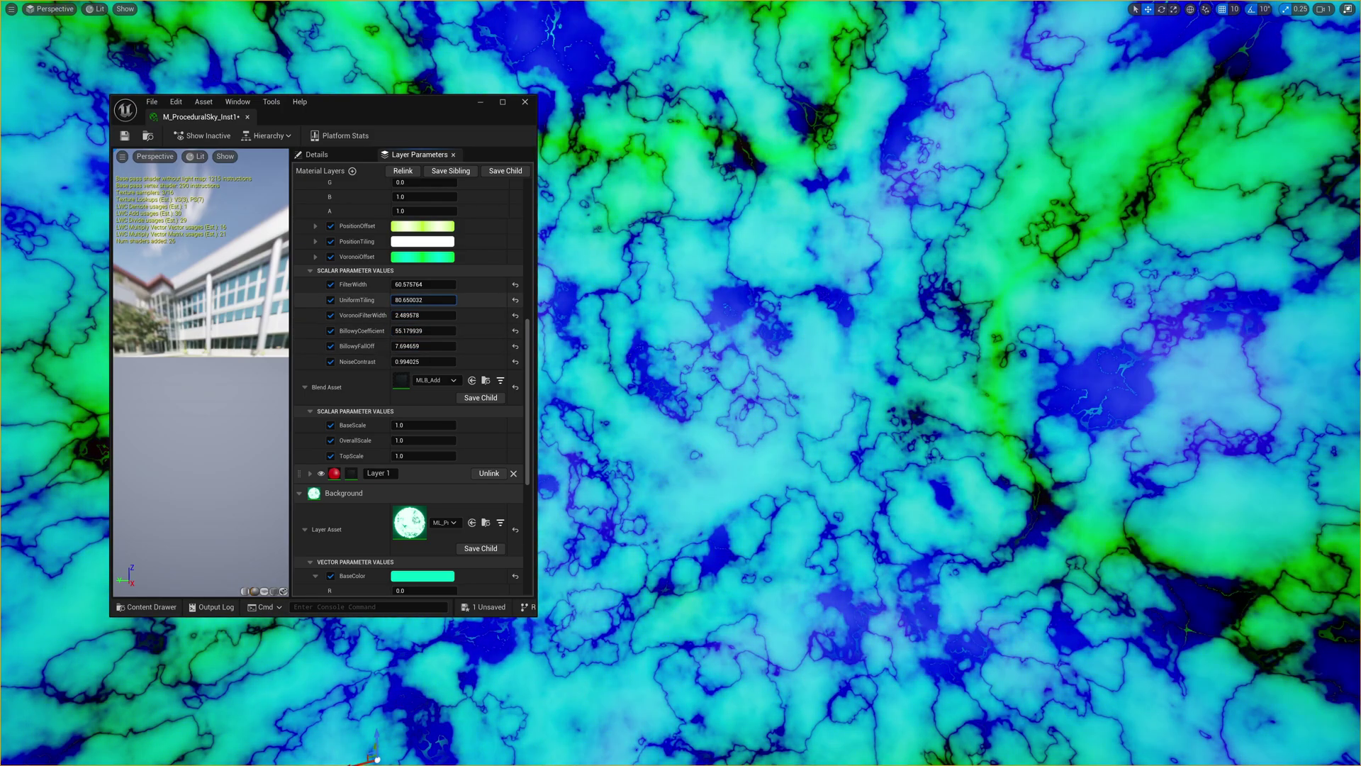
- Lower a layer's UniformTiling and raise the background NoiseContrast for pale yellow clouds over purple
{"action": "left_click_drag", "start_coordinate": [423, 300], "coordinate": [414, 300]}
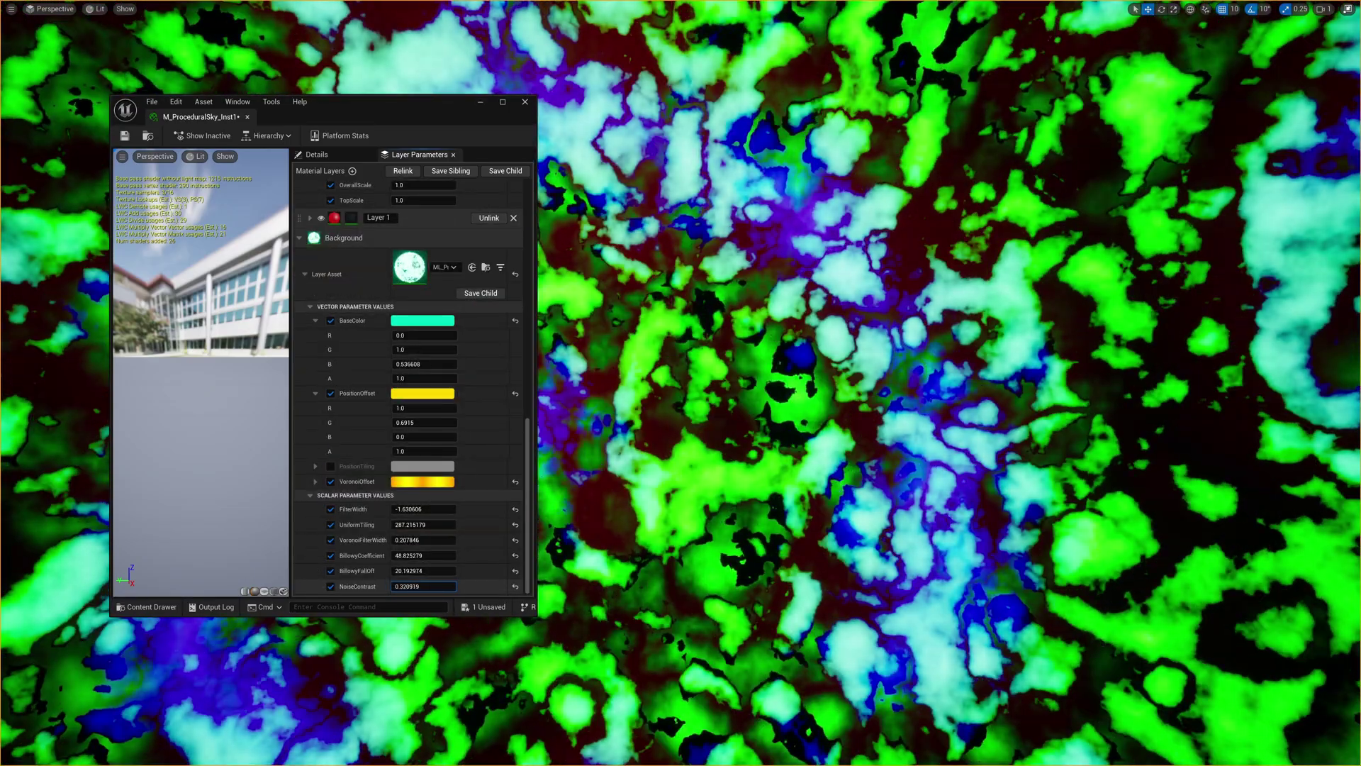
{"action": "mouse_move", "coordinate": [423, 586]}
{"action": "left_mouse_down"}
{"action": "mouse_move", "coordinate": [447, 587]}
{"action": "mouse_move", "coordinate": [423, 586]}
{"action": "left_mouse_up"}
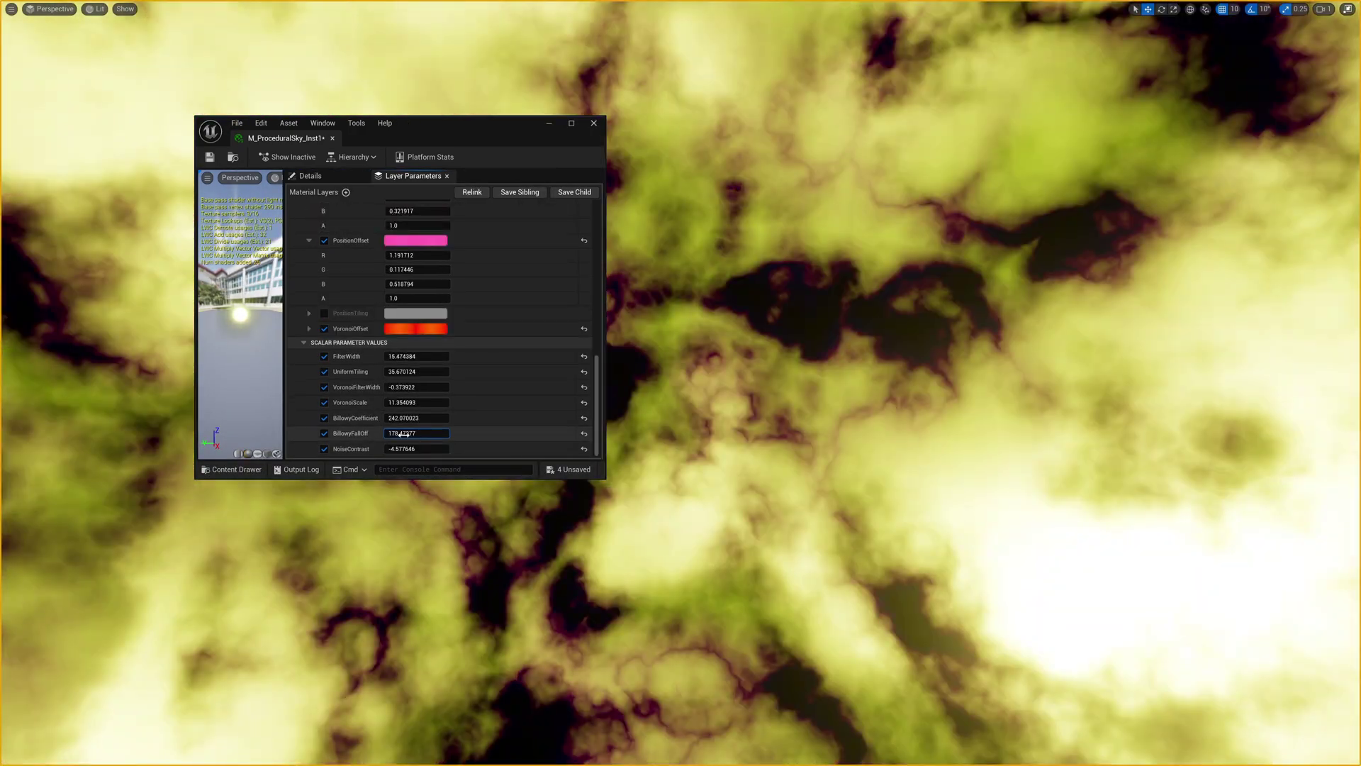
{"action": "left_click_drag", "start_coordinate": [402, 449], "coordinate": [429, 449]}
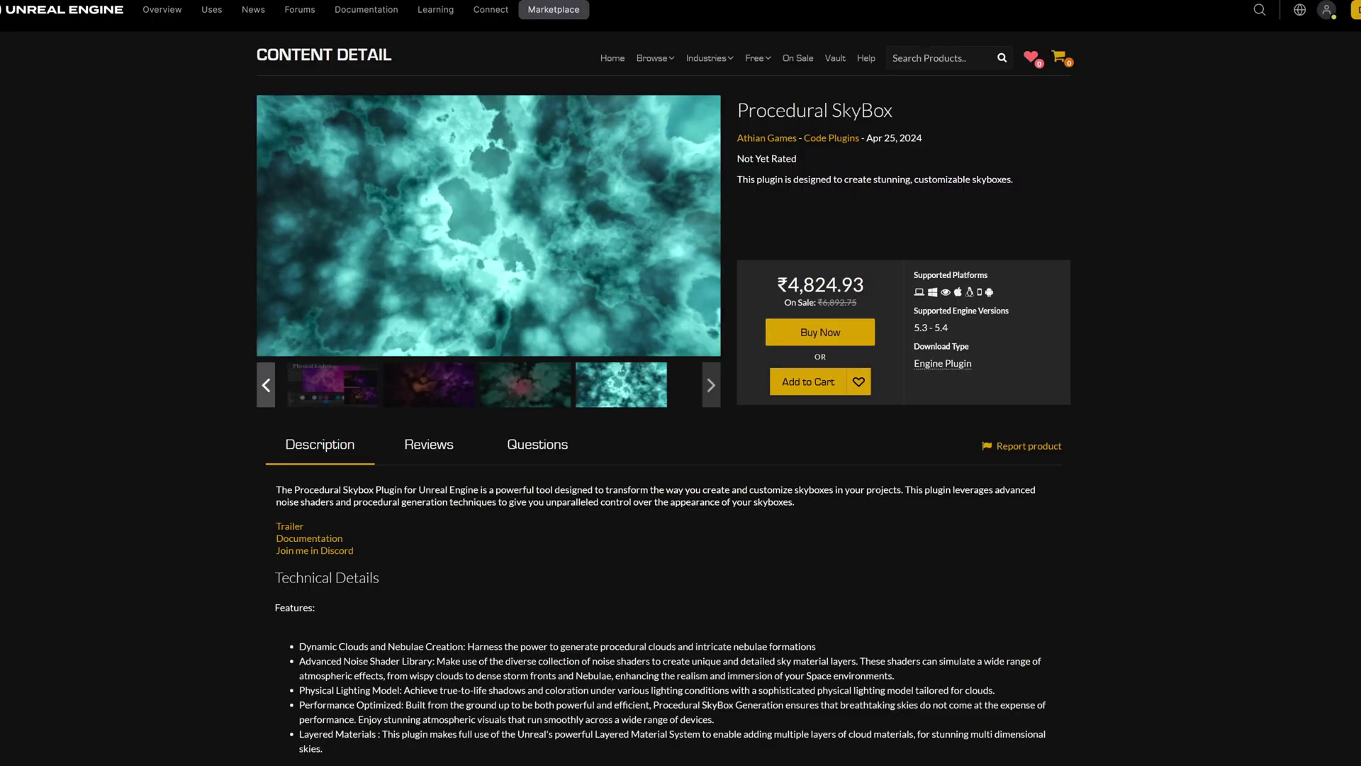
{"action": "scroll", "coordinate": [681, 383], "scroll_direction": "down", "scroll_amount": 1}
{"action": "scroll", "coordinate": [680, 383], "scroll_direction": "up", "scroll_amount": 1}
{"action": "scroll", "coordinate": [681, 383], "scroll_direction": "down", "scroll_amount": 3}
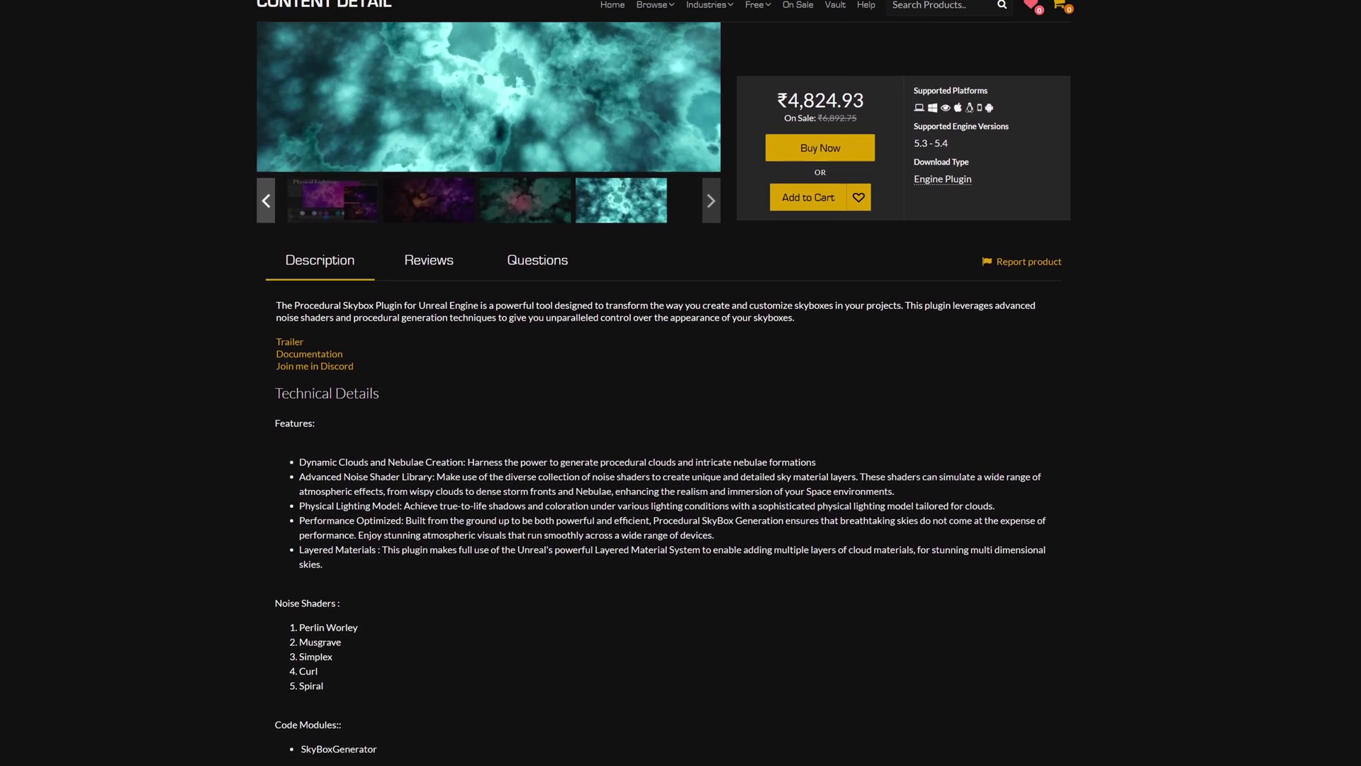
{"action": "scroll", "coordinate": [680, 382], "scroll_direction": "down", "scroll_amount": 4}
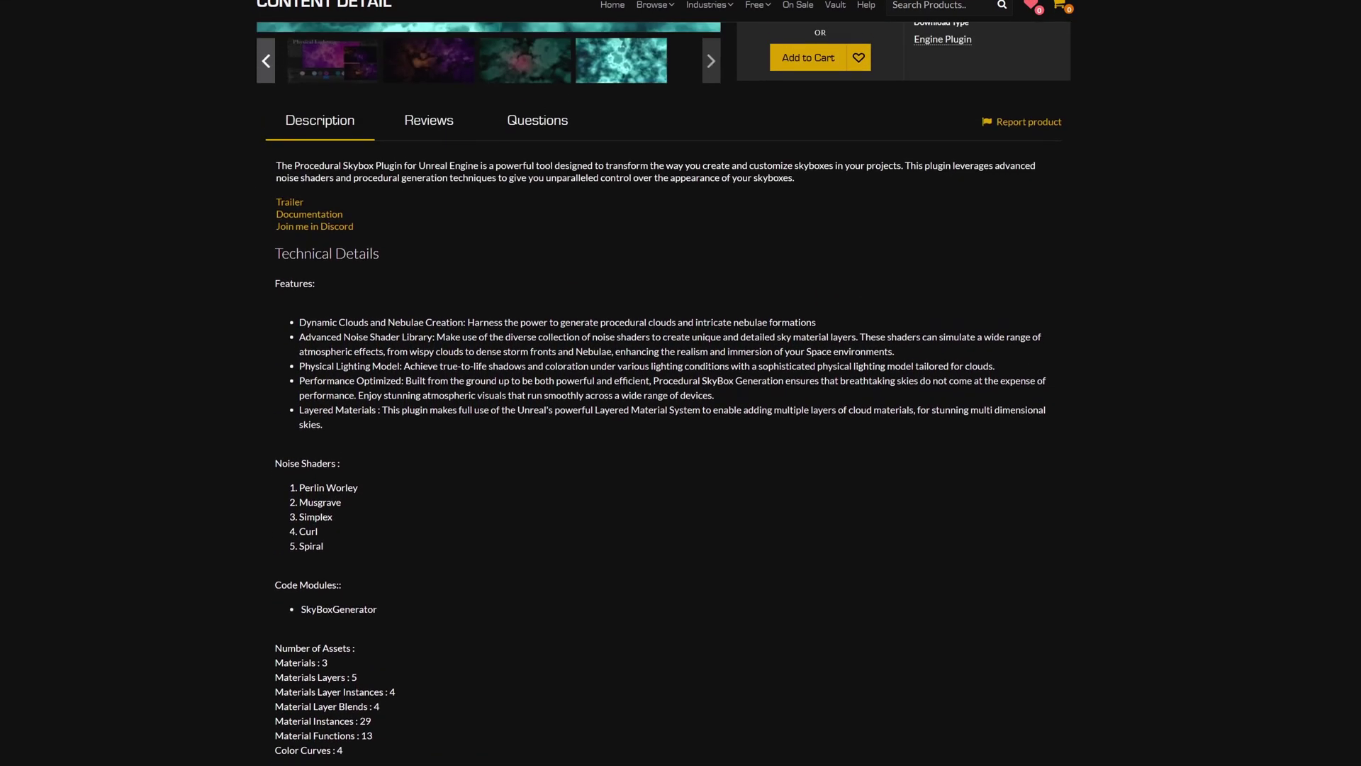